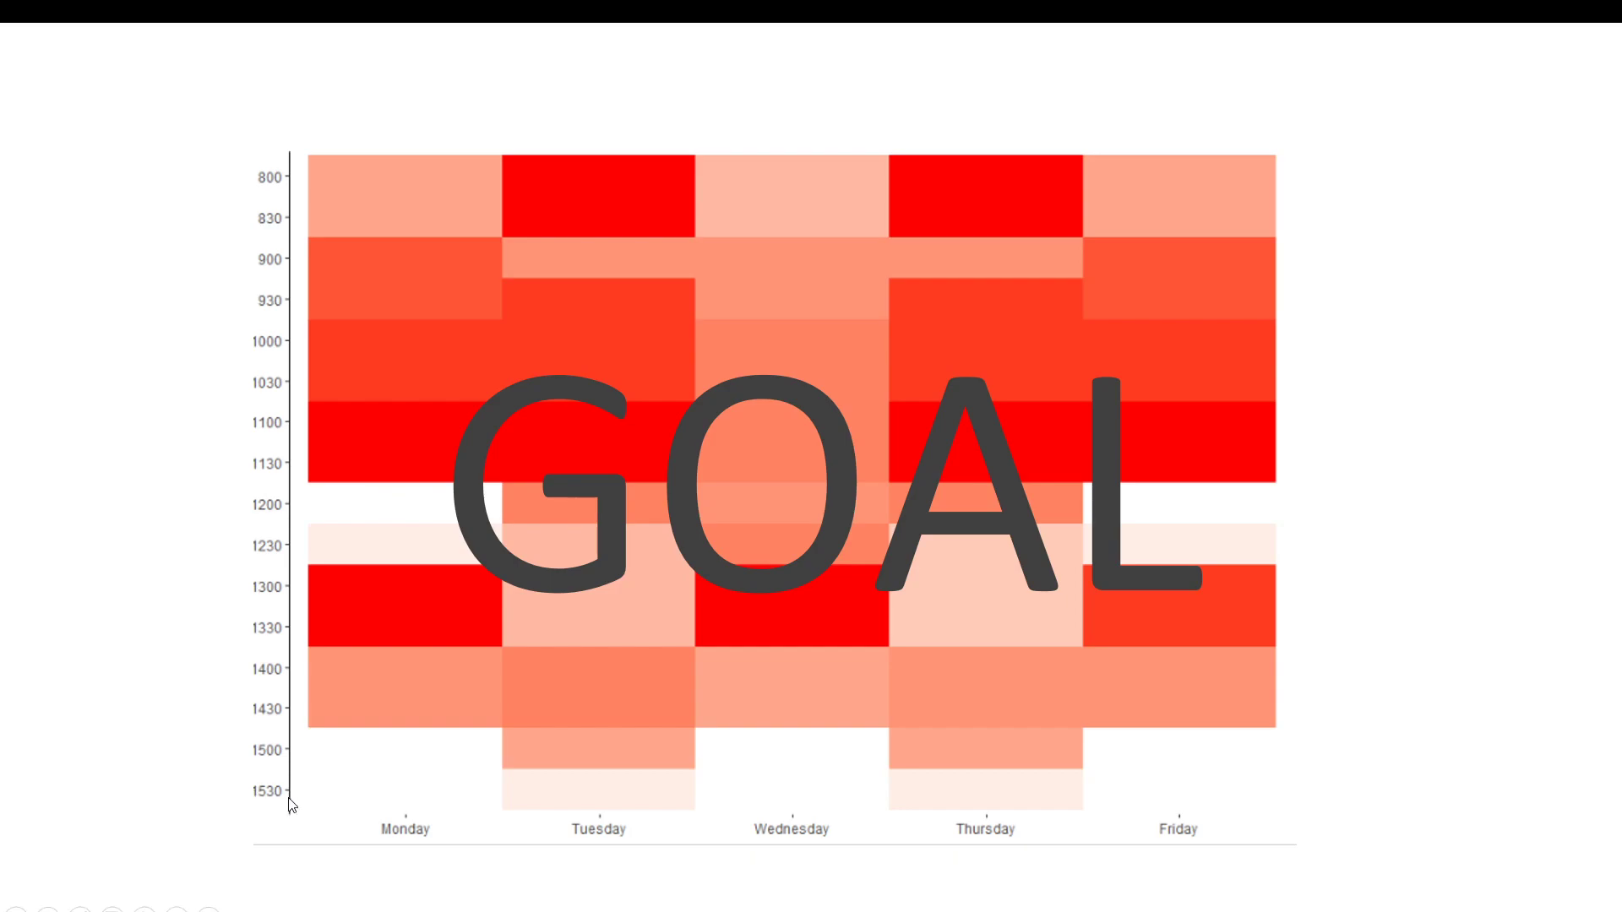
Advance through the classroom-use heat map slides to the GI155 STAT210 example and end the slide show
{"action": "left_click", "coordinate": [229, 798]}
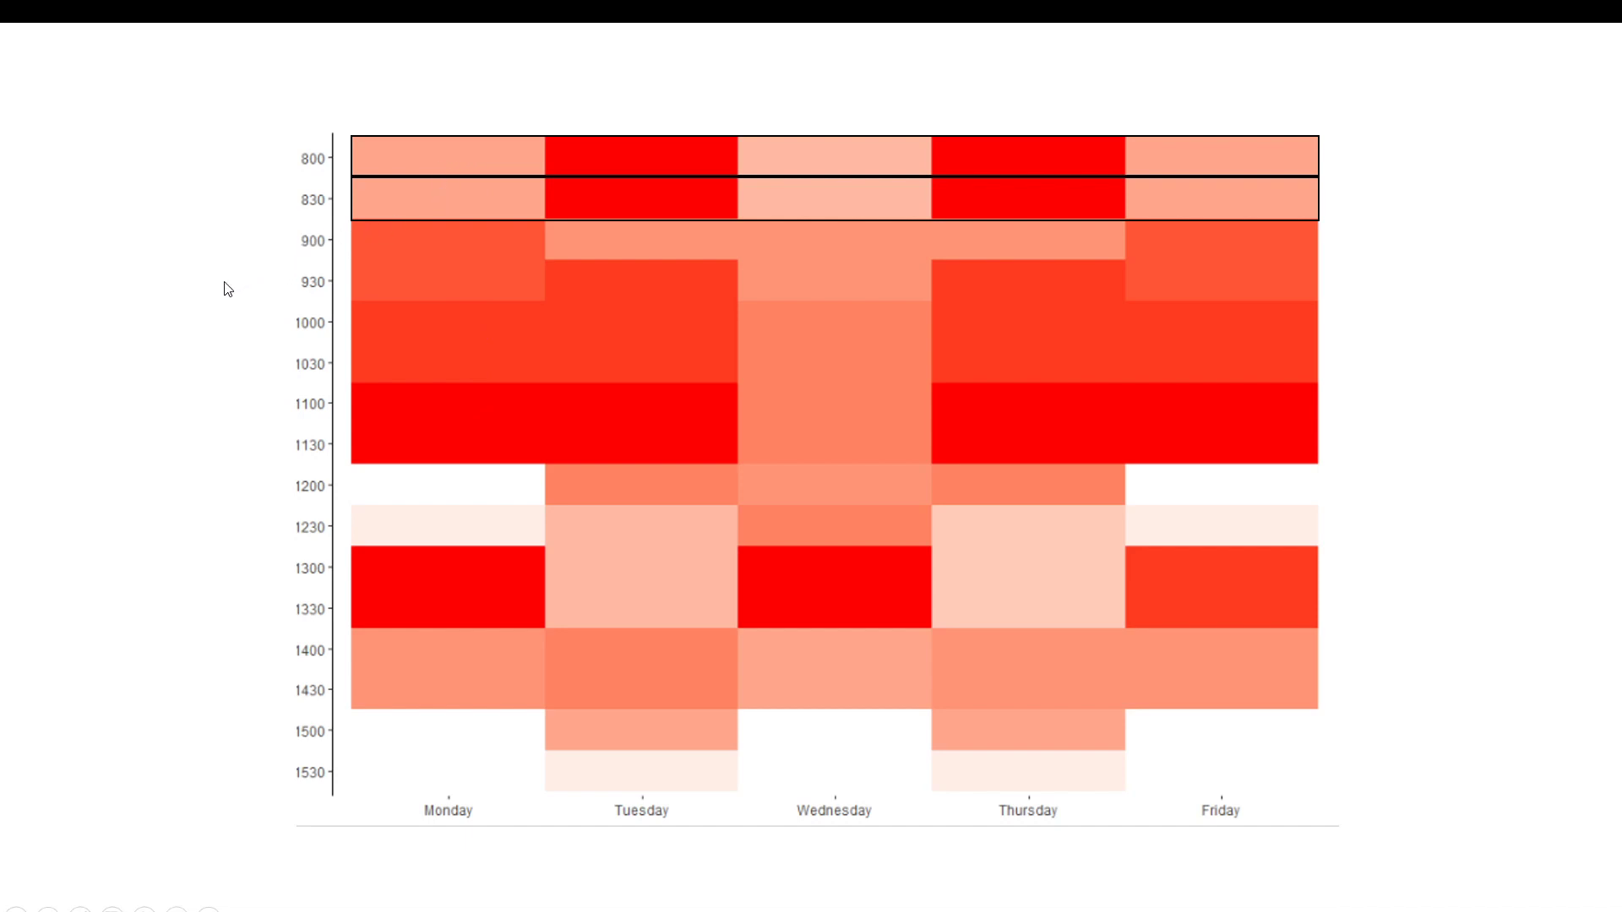
{"action": "key", "text": "Right"}
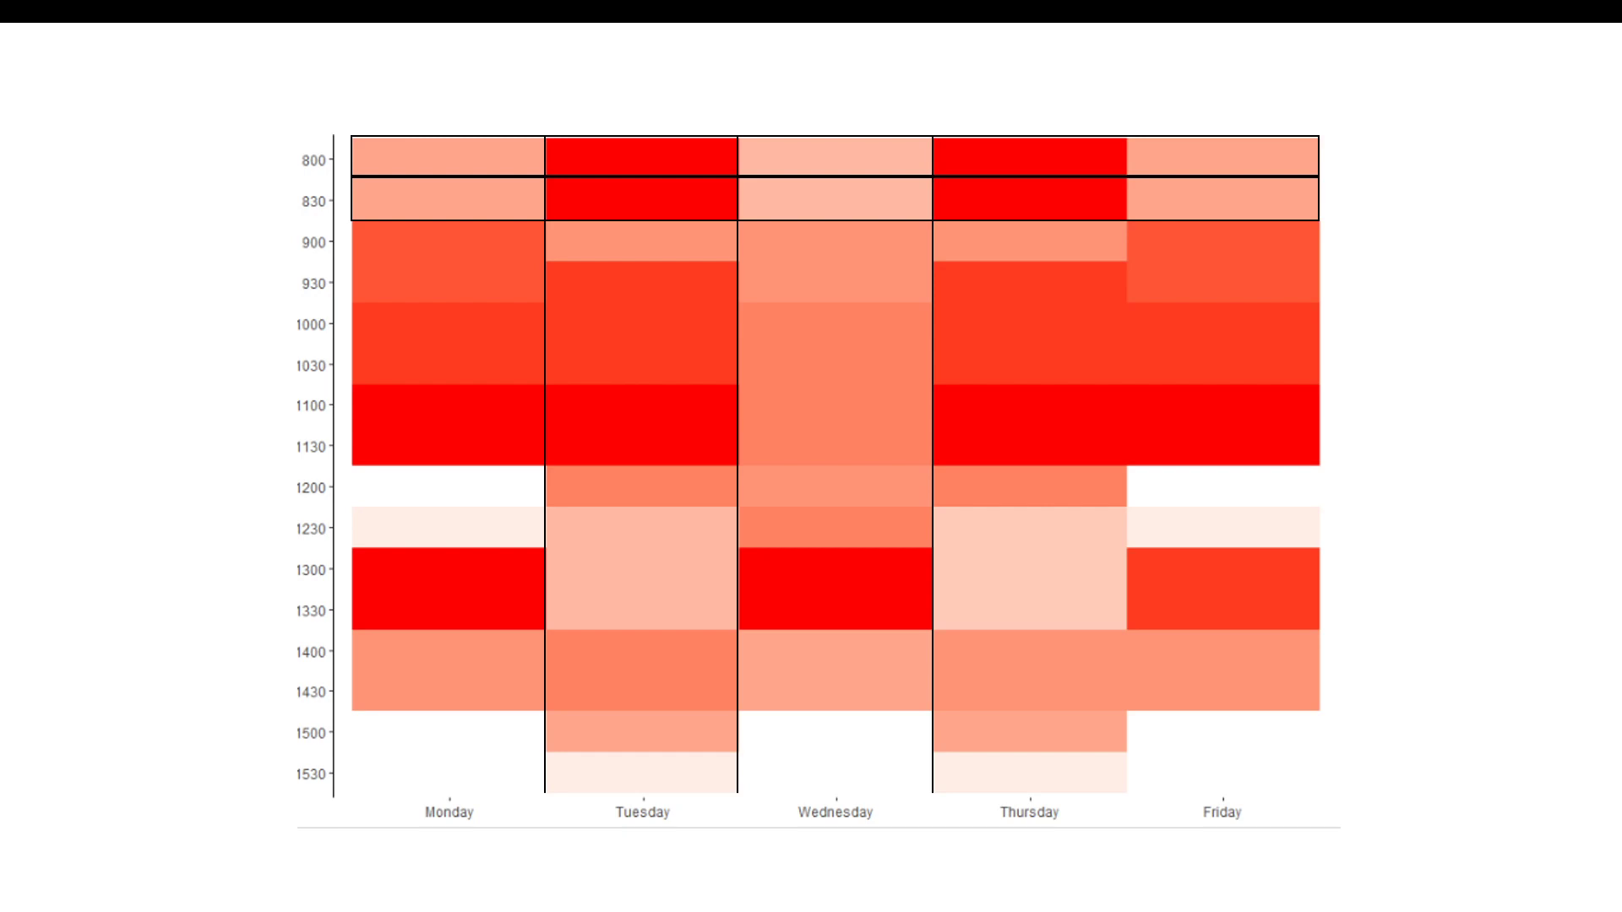
{"action": "key", "text": "Right"}
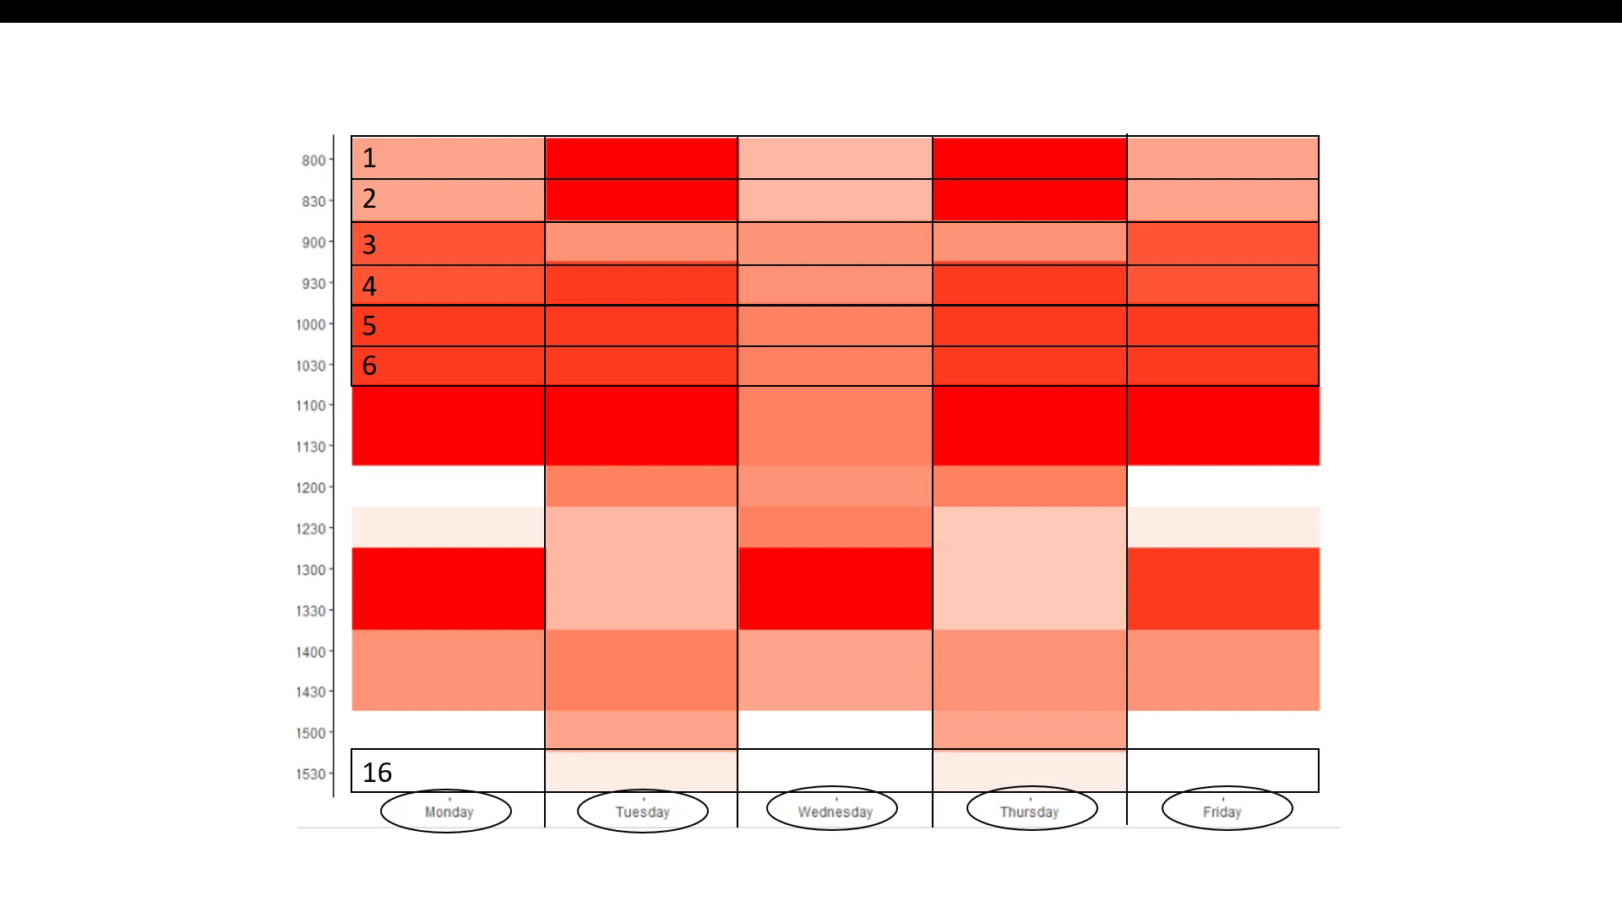
{"action": "key", "text": "Right"}
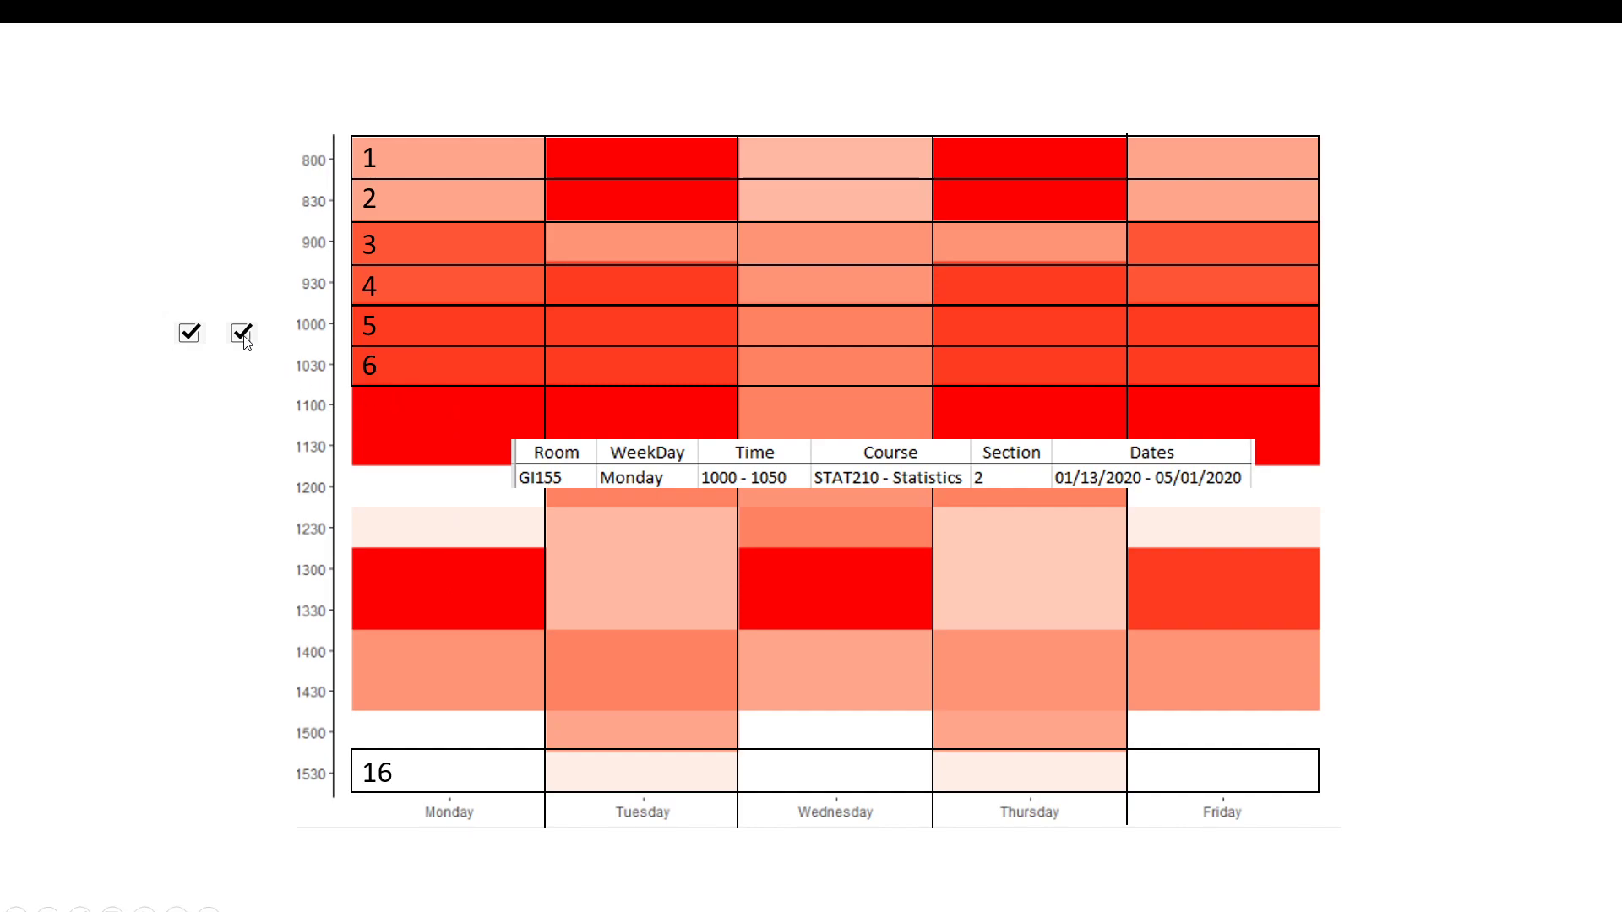
{"action": "left_click", "coordinate": [574, 496]}
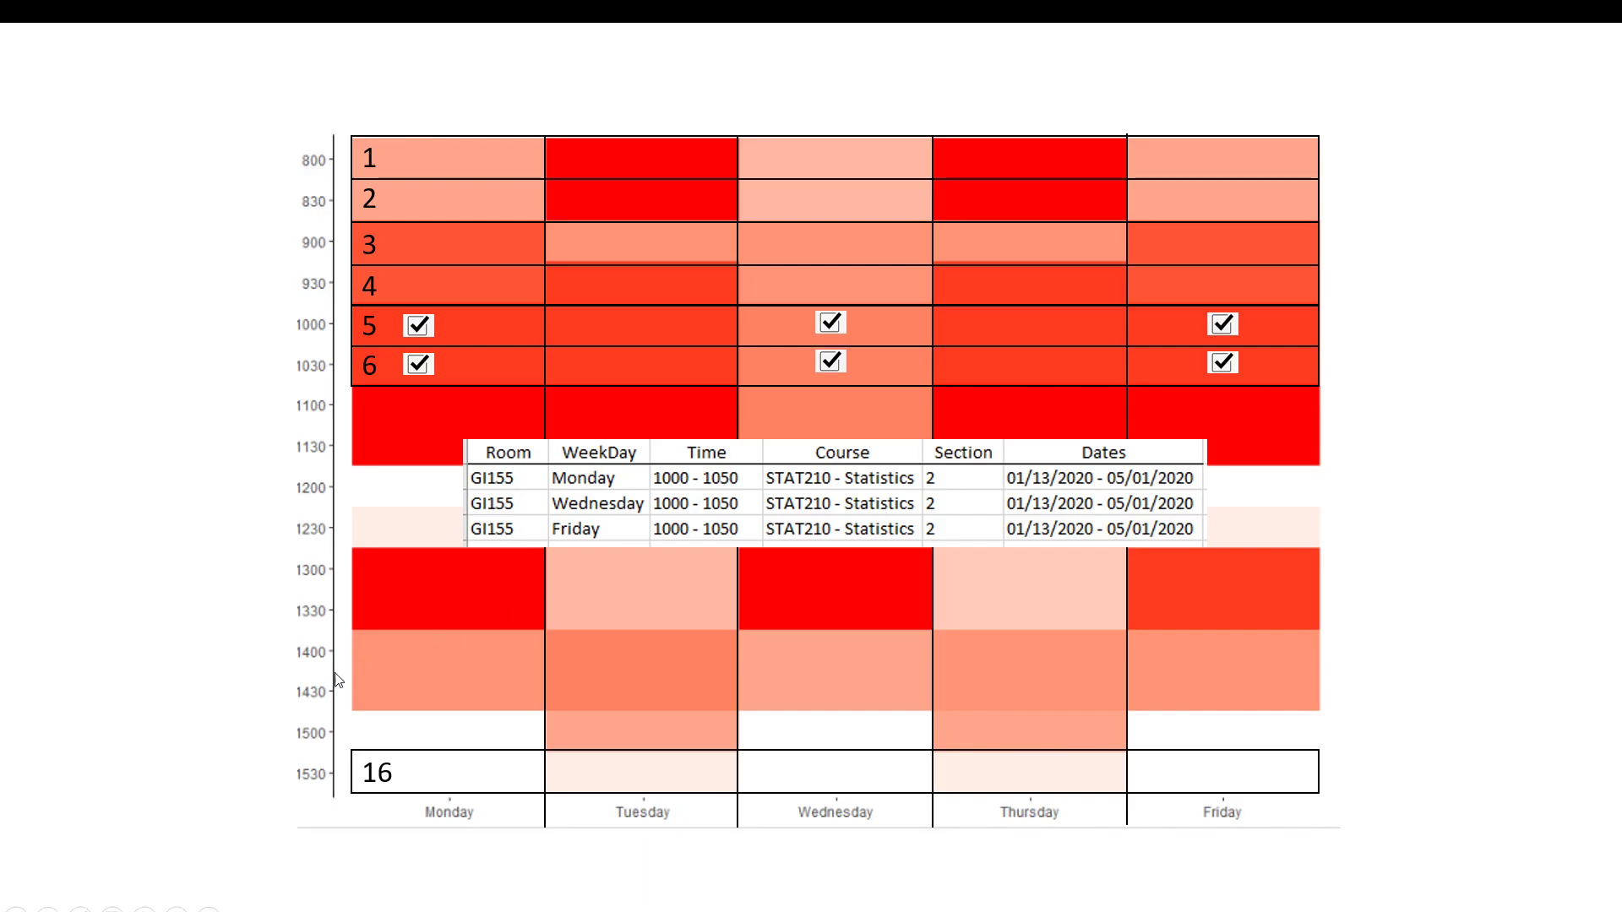
{"action": "key", "text": "Escape"}
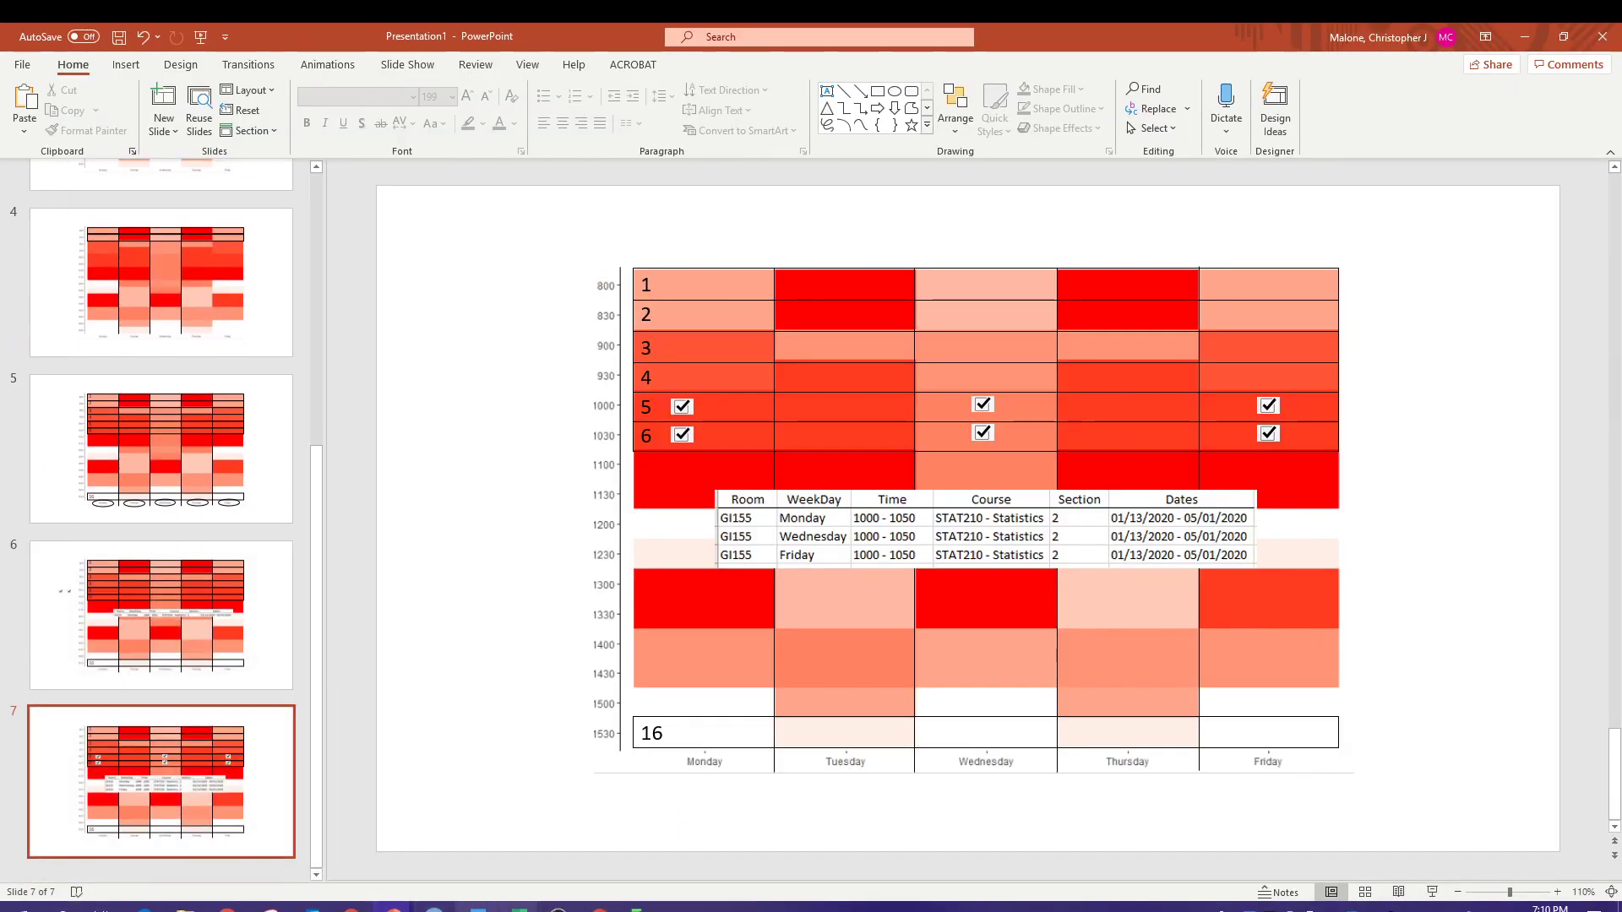
Switch to the WSU Classroom Use Viz document in Word and view the data processing checklist at 180% zoom
{"action": "key", "text": "alt+Tab"}
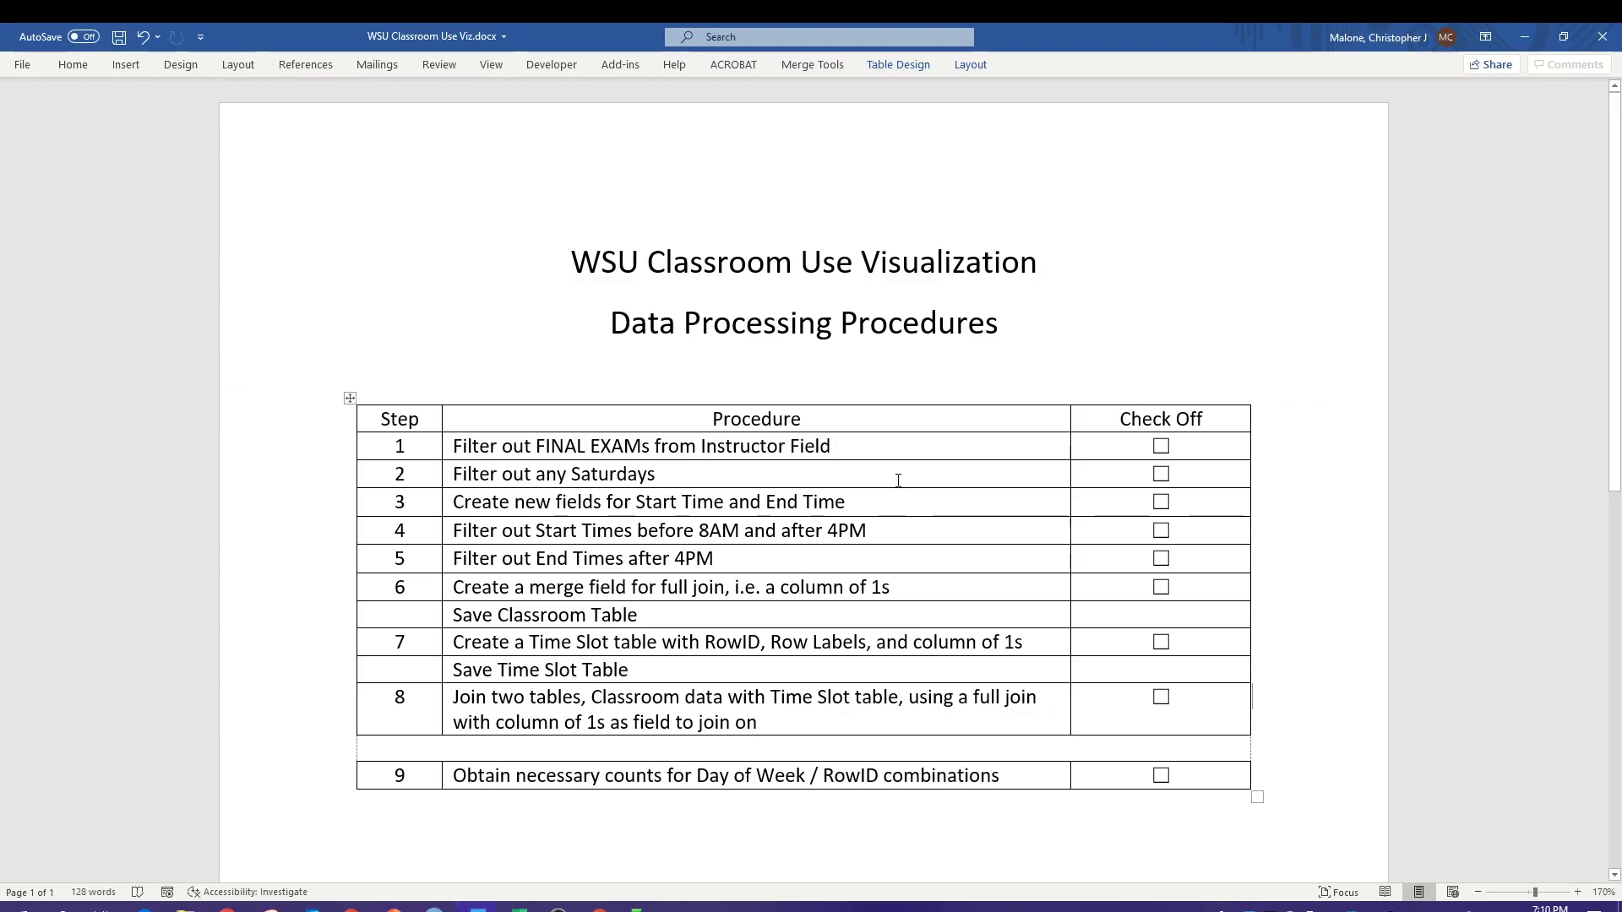
{"action": "left_click", "coordinate": [1577, 892]}
{"action": "scroll", "coordinate": [1073, 598], "scroll_direction": "down", "scroll_amount": 3}
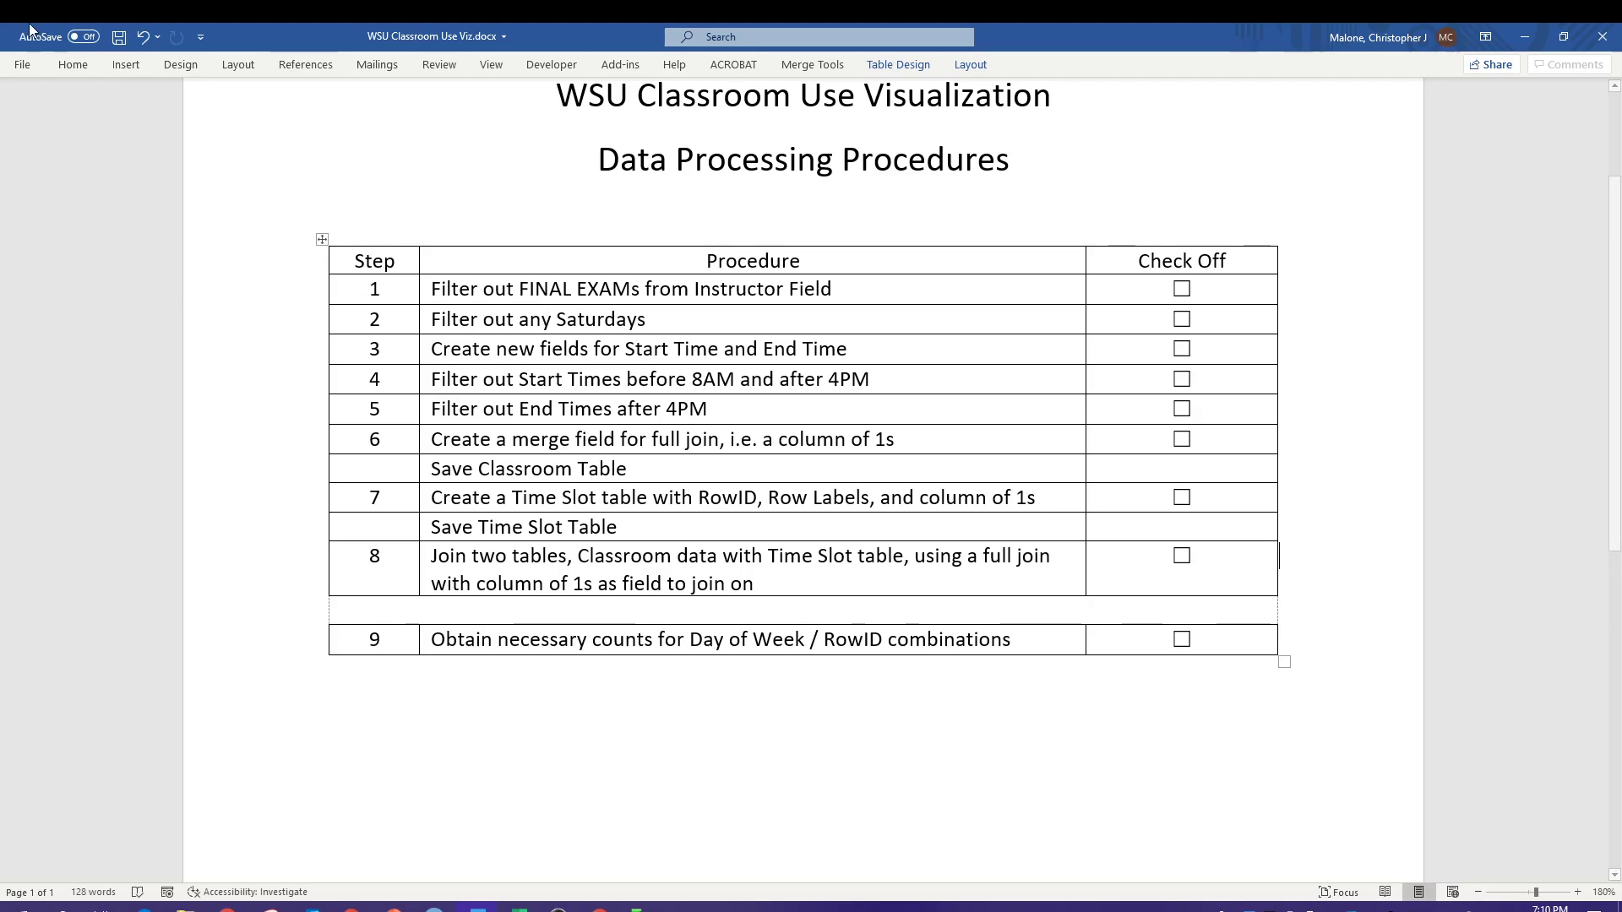
Bring up the WSU_Classroom_Use_Gild data table in JMP Pro and enlarge its window over the Word document
{"action": "left_click_drag", "start_coordinate": [0, 591], "coordinate": [574, 154]}
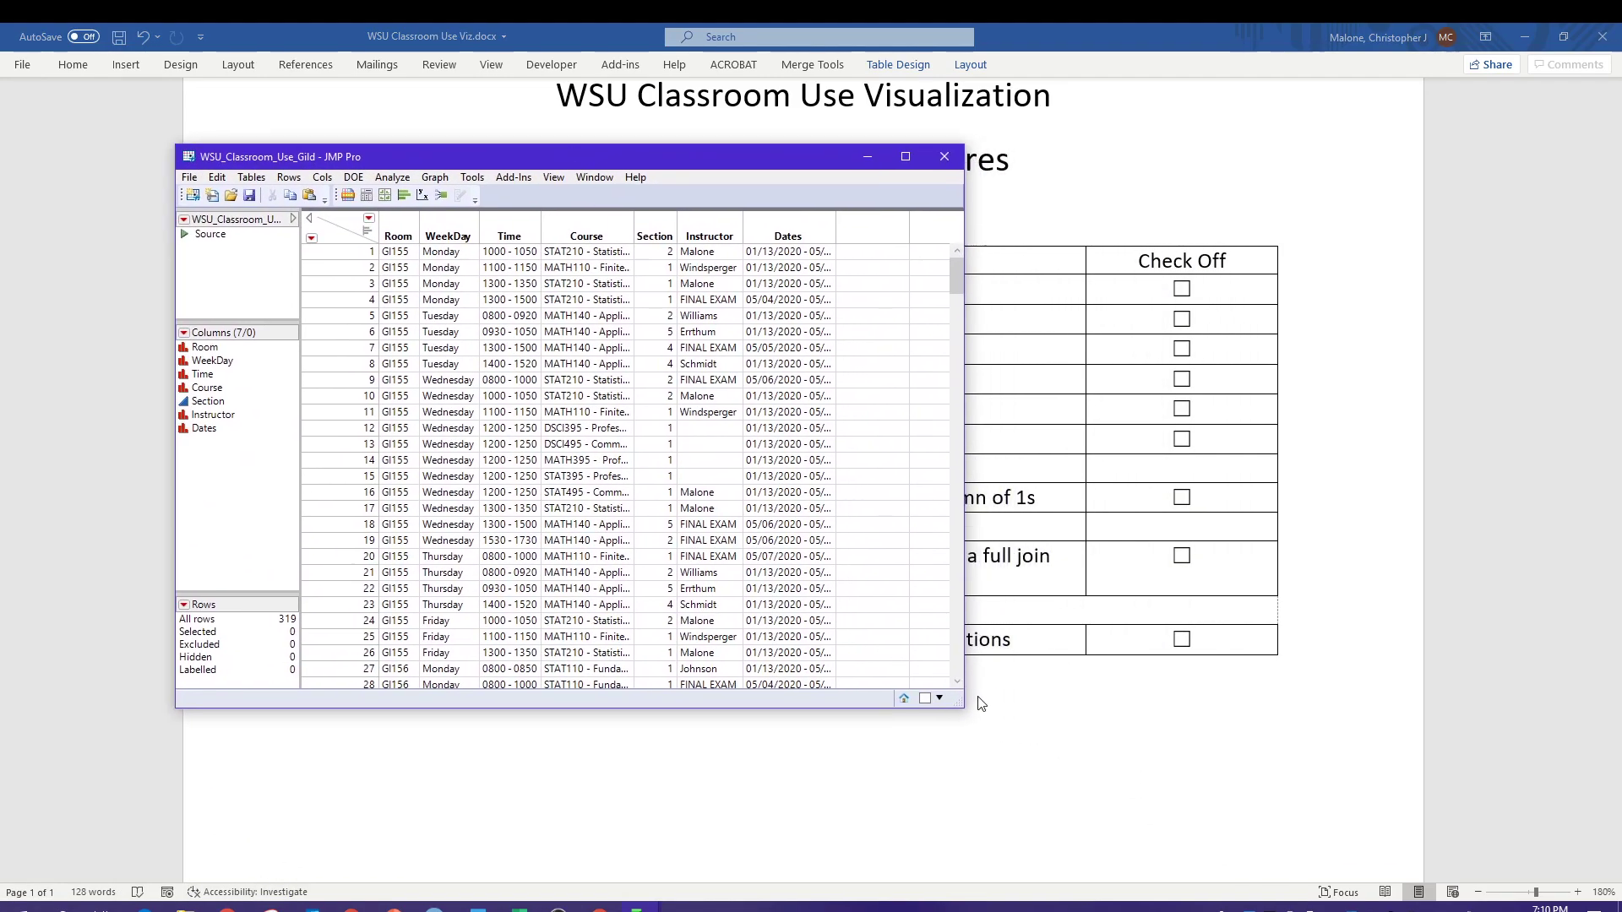
{"action": "left_click_drag", "start_coordinate": [957, 703], "coordinate": [1286, 818]}
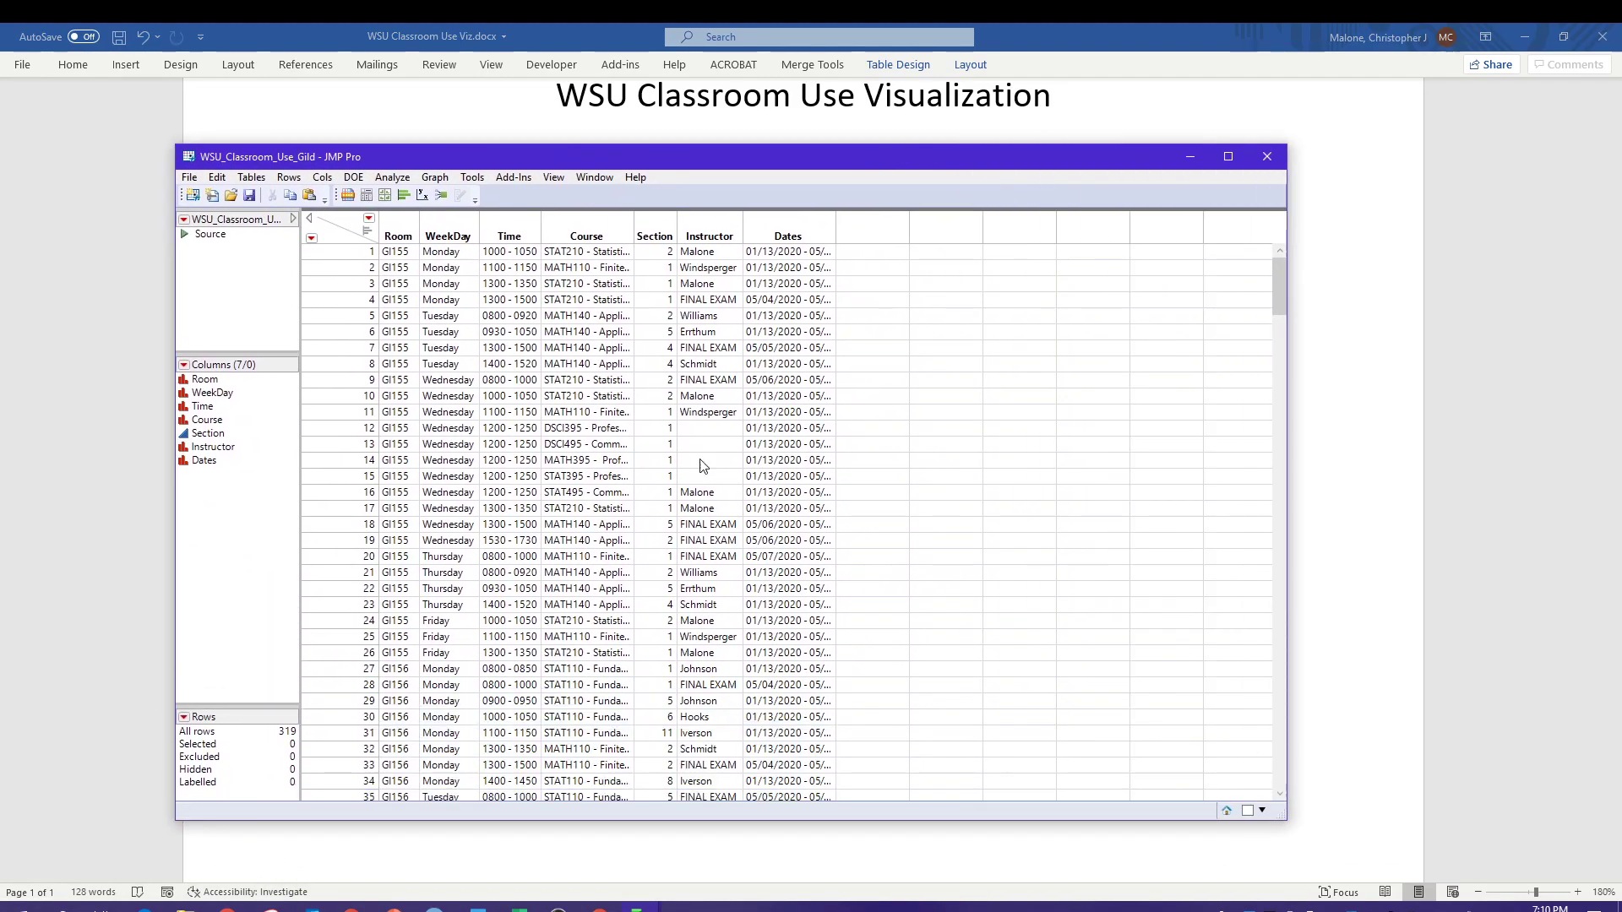
{"action": "left_click_drag", "start_coordinate": [664, 166], "coordinate": [651, 144]}
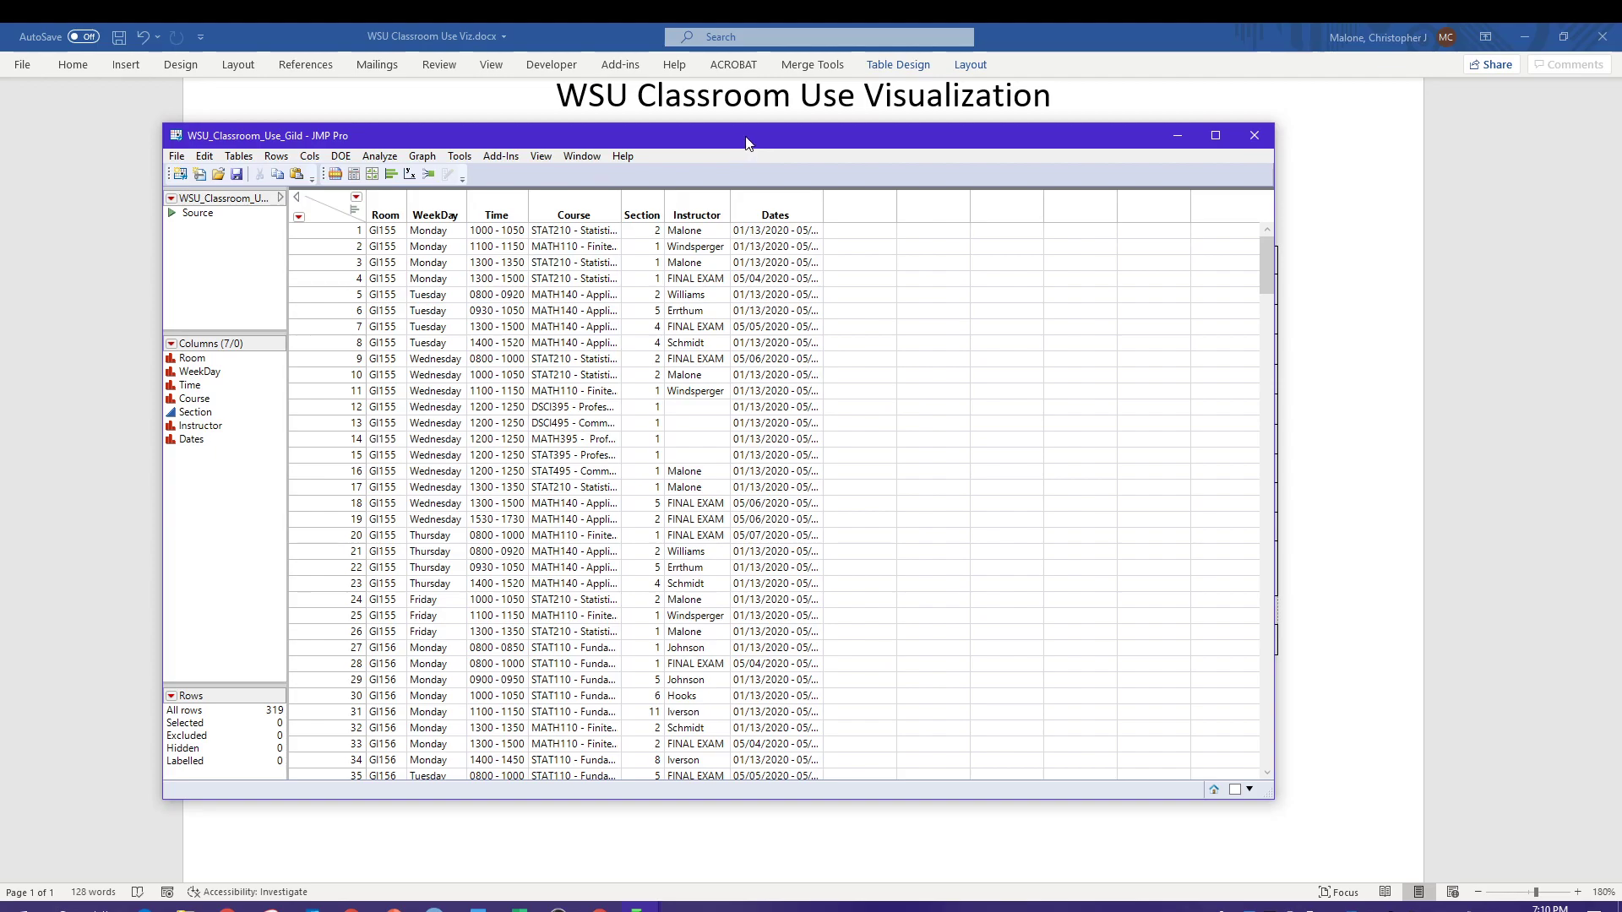
{"action": "left_click_drag", "start_coordinate": [743, 139], "coordinate": [767, 138]}
Select the FINAL EXAM cells of the Instructor column in rows 4, 7, 18, 19 and 20
{"action": "left_click", "coordinate": [730, 280]}
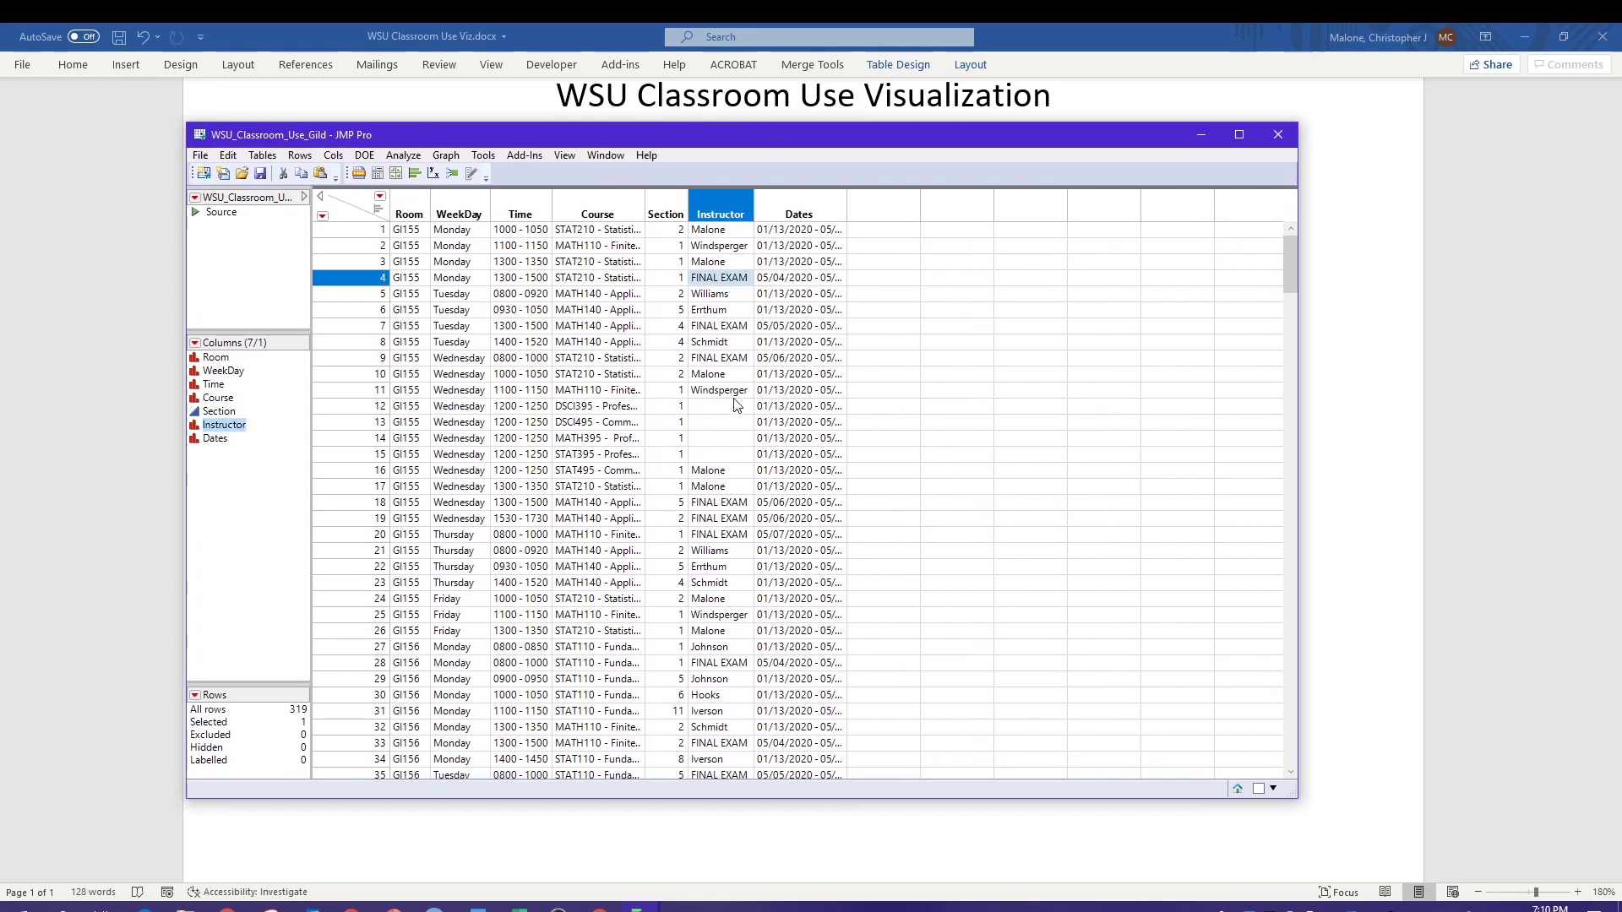
{"action": "left_click", "coordinate": [736, 329], "text": "ctrl"}
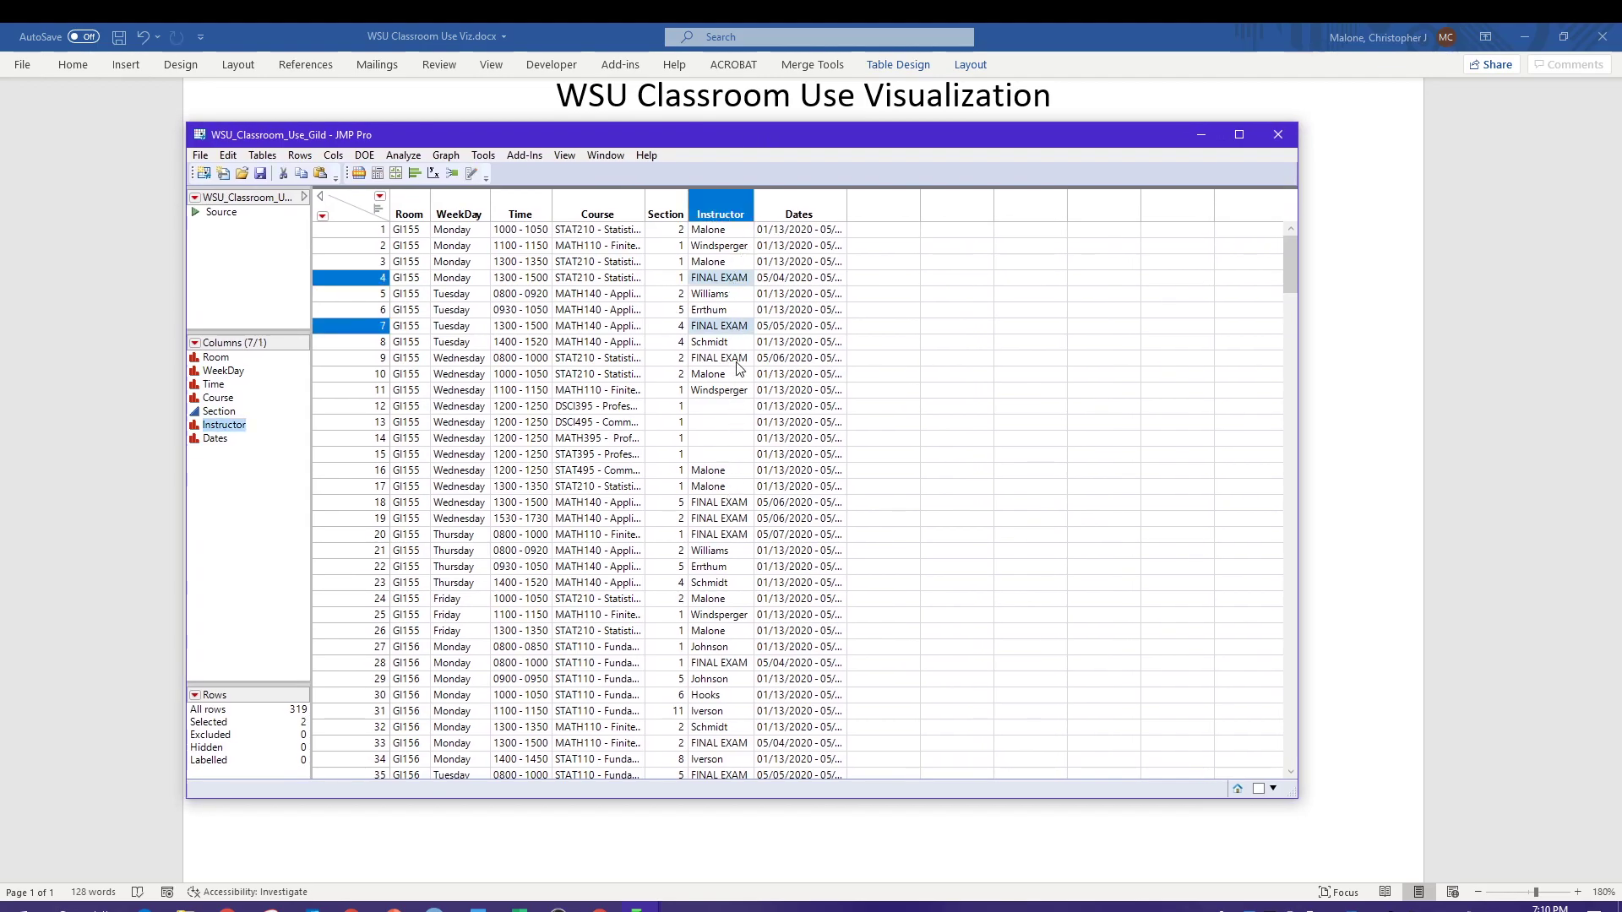
{"action": "left_click", "coordinate": [731, 505], "text": "ctrl"}
{"action": "left_click", "coordinate": [732, 519], "text": "ctrl"}
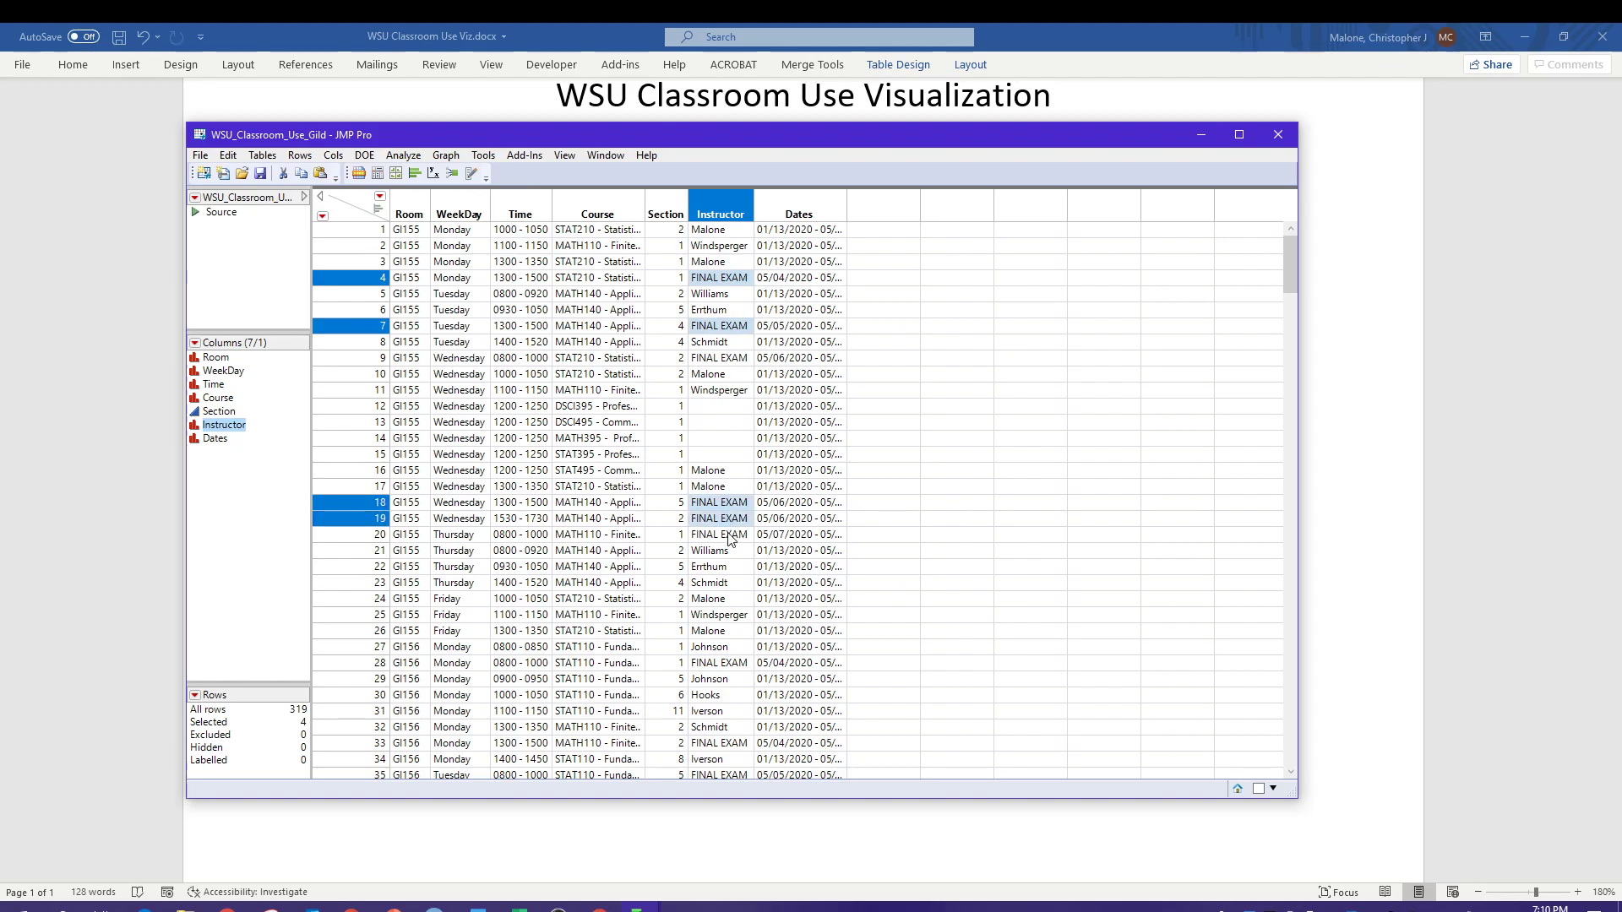
{"action": "left_click", "coordinate": [760, 532], "text": "ctrl"}
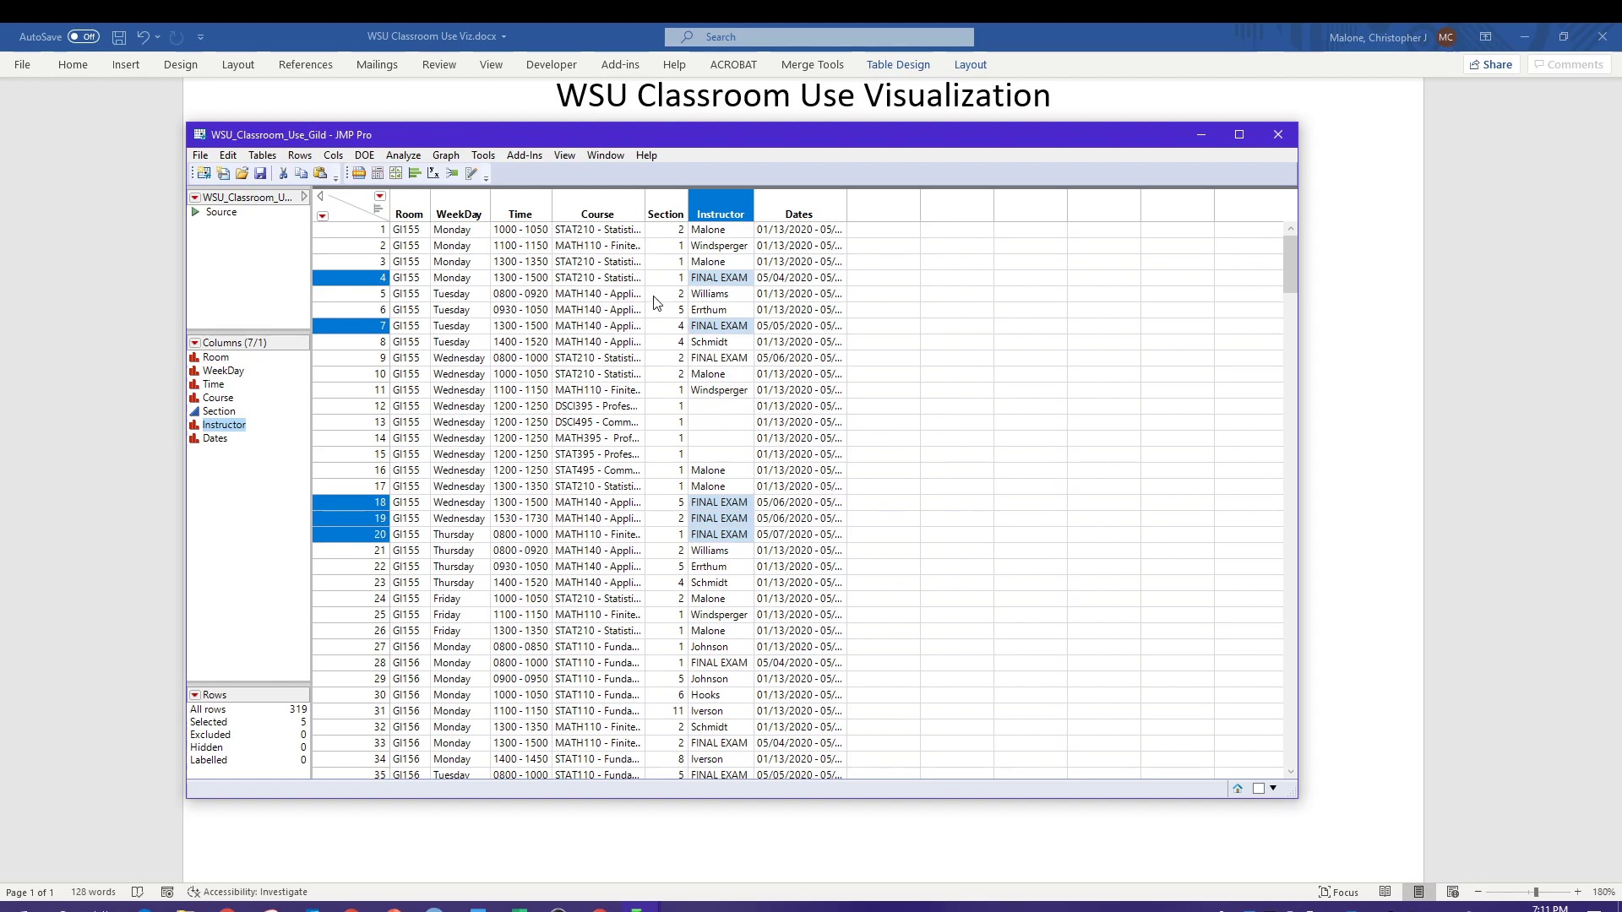
Select all rows where Instructor does not equal FINAL EXAM, replacing the current selection
{"action": "left_click_drag", "start_coordinate": [703, 142], "coordinate": [774, 125]}
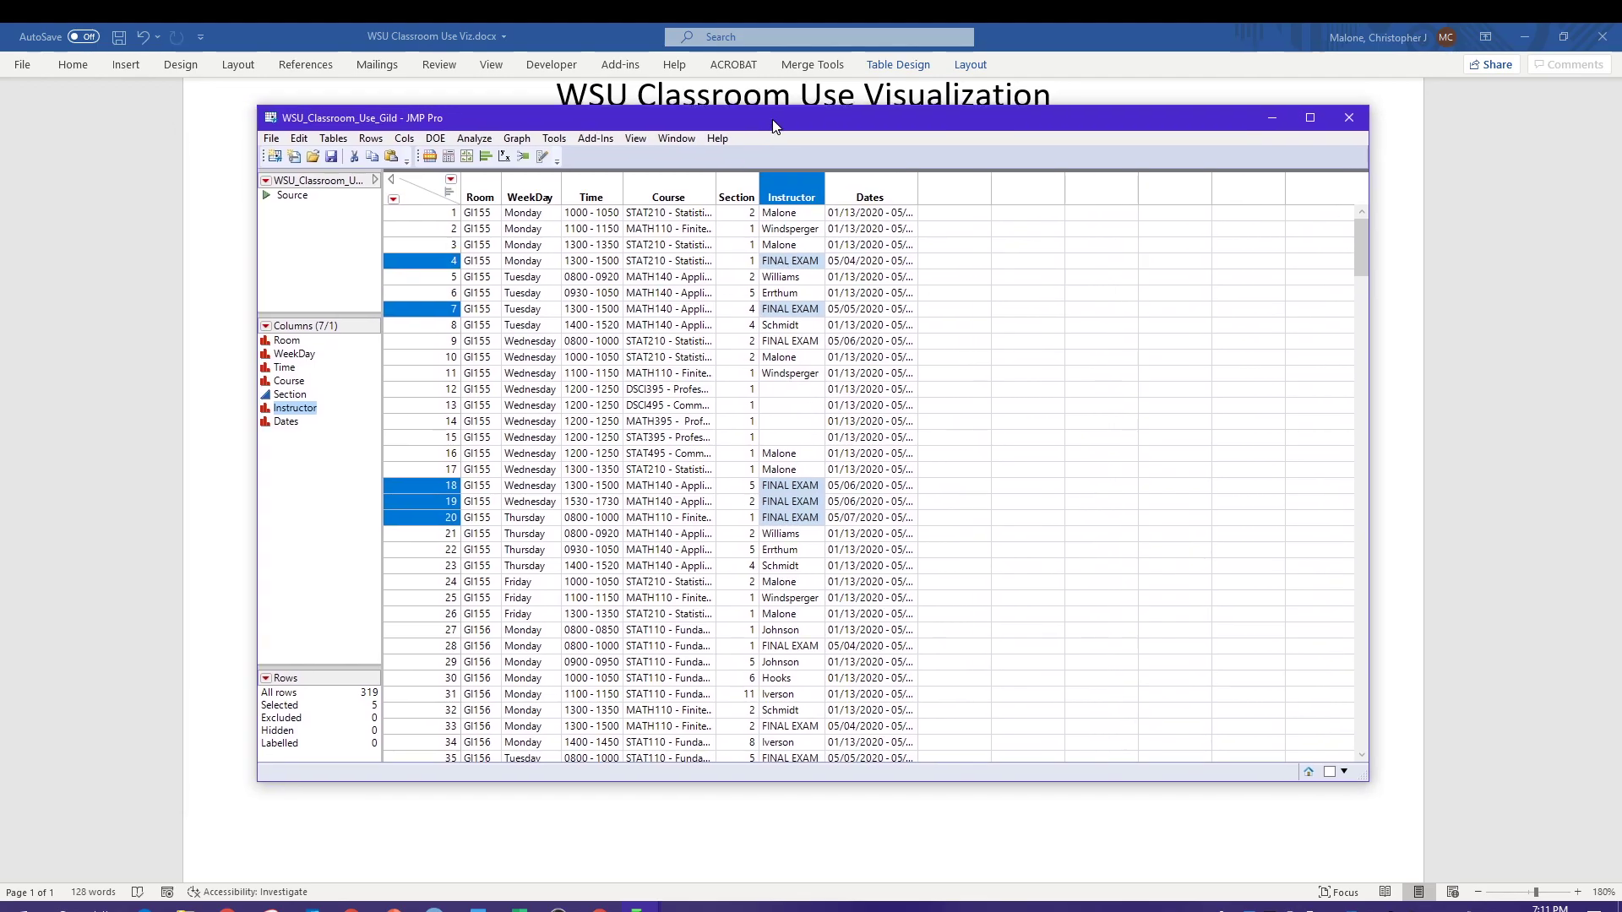
{"action": "left_click", "coordinate": [374, 141]}
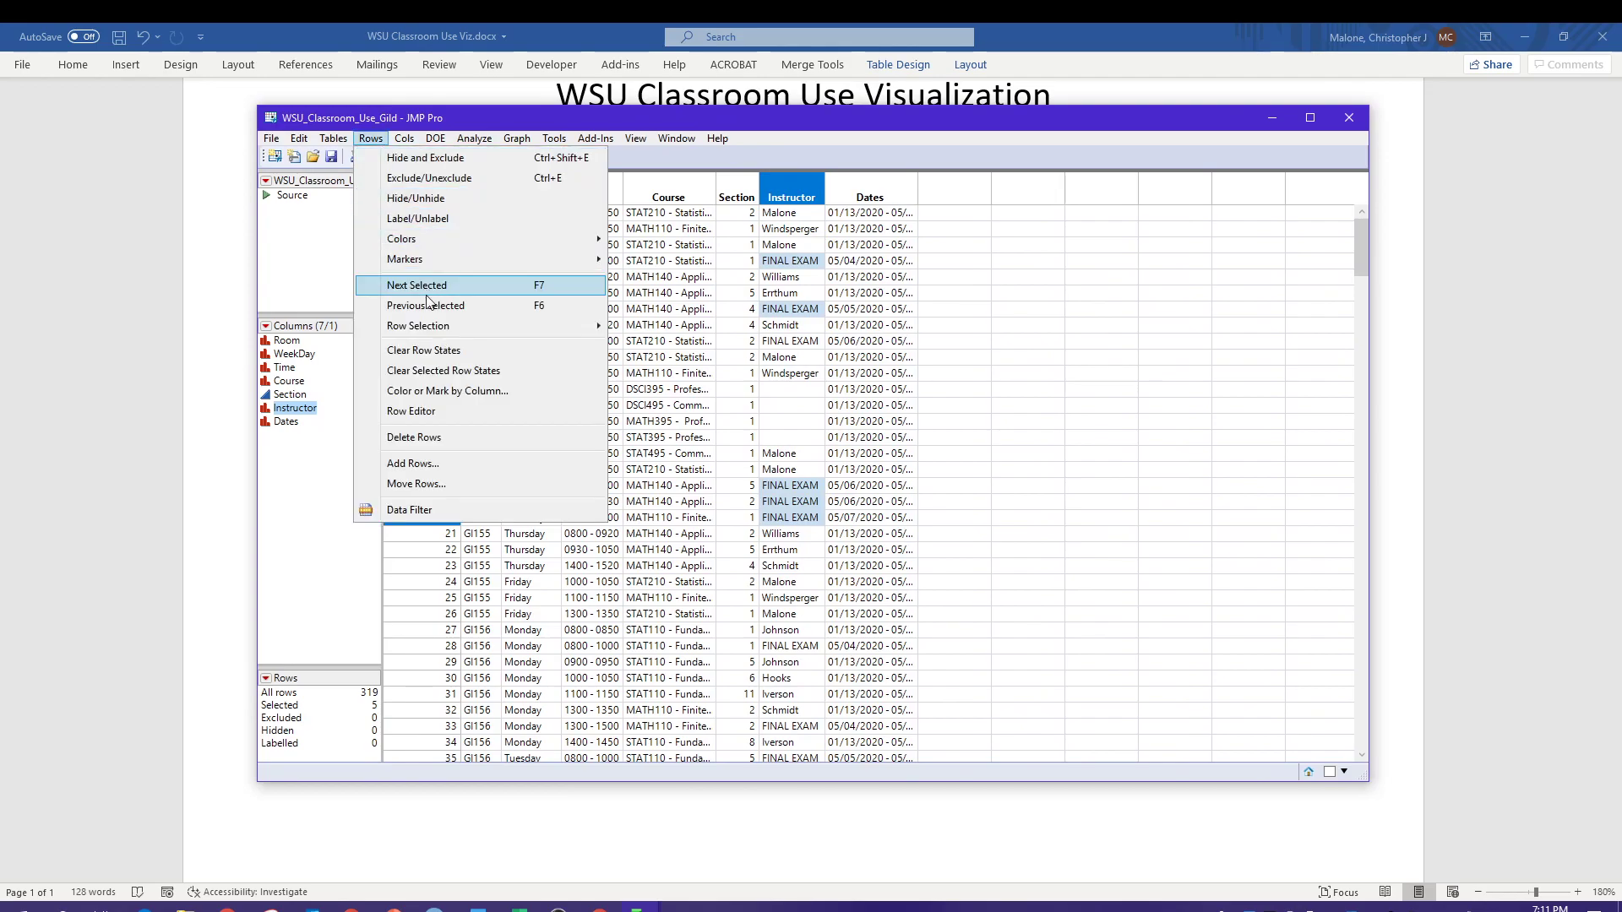
{"action": "mouse_move", "coordinate": [448, 333]}
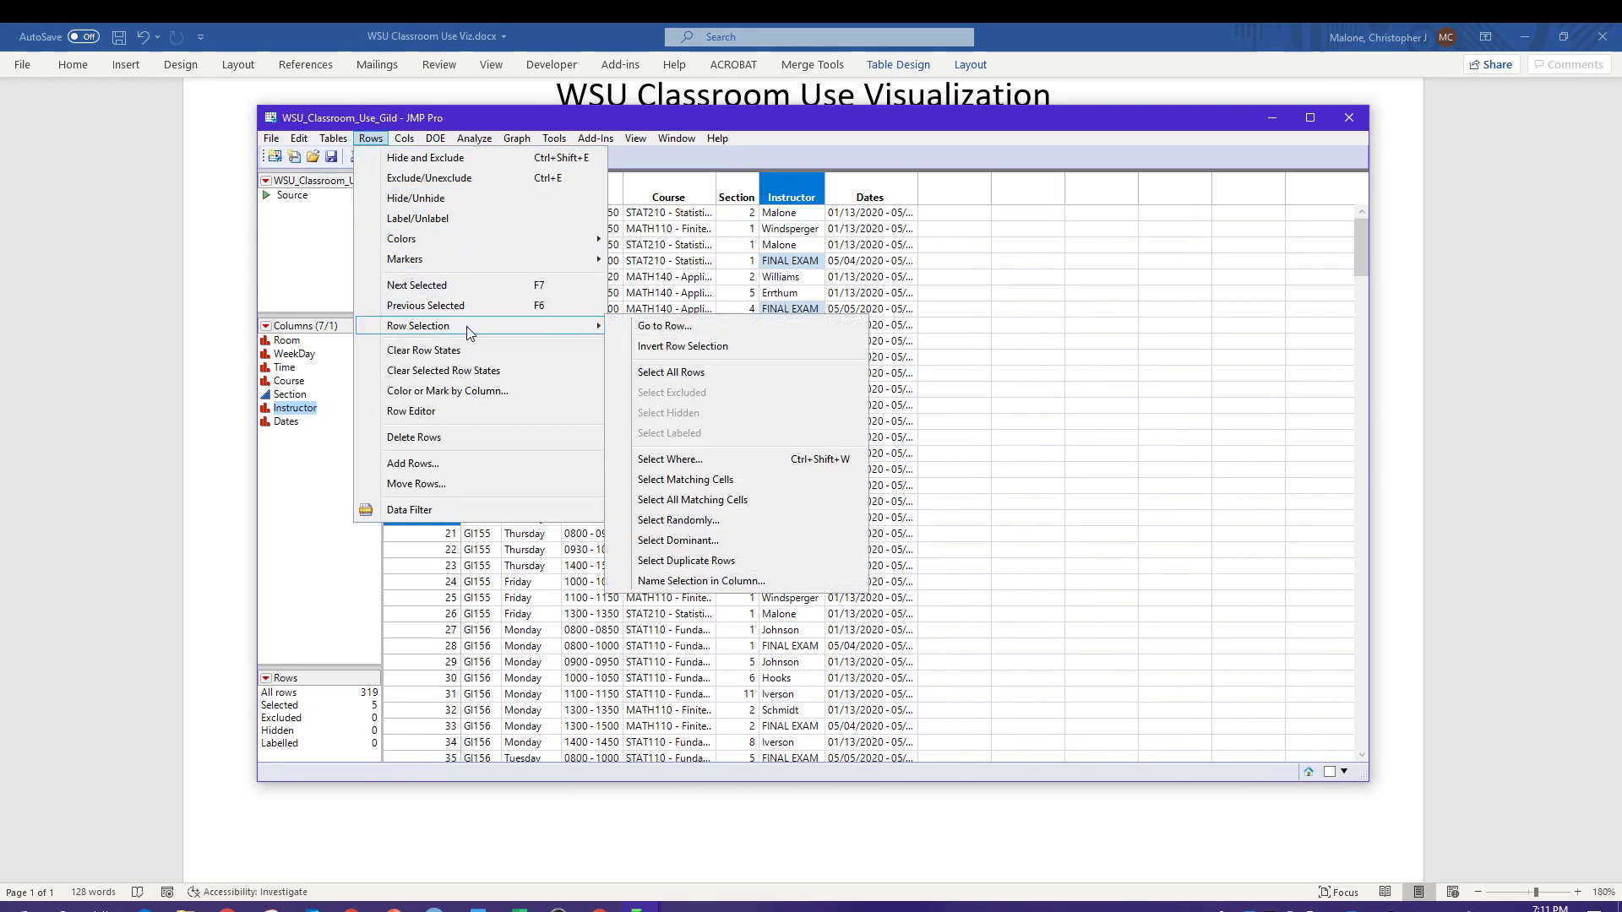
{"action": "left_click", "coordinate": [679, 463]}
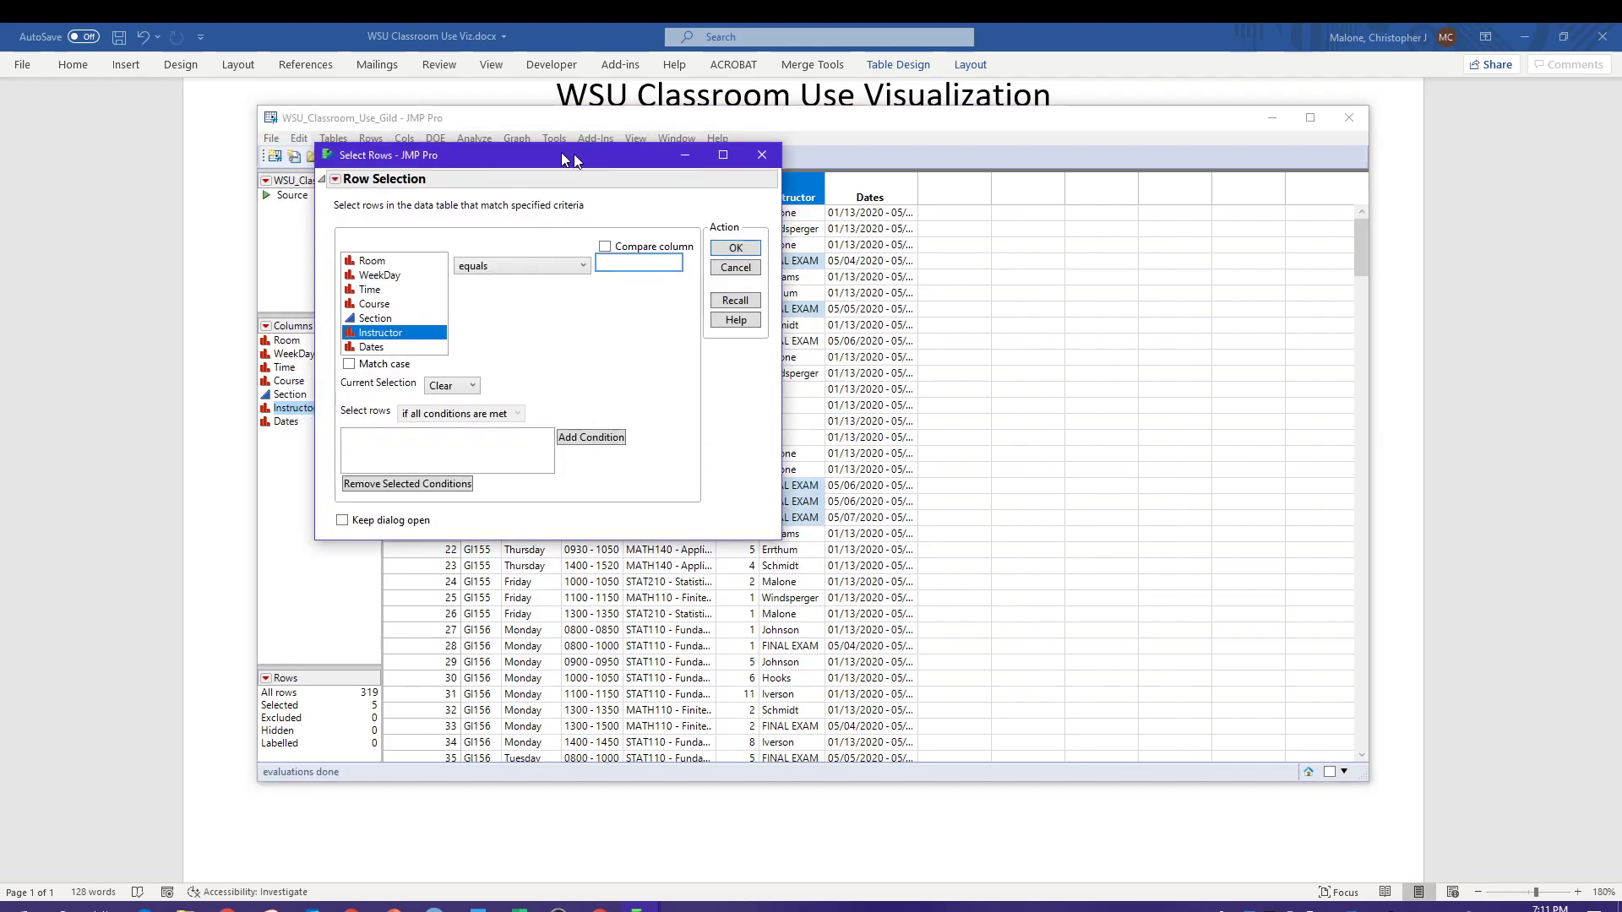
{"action": "left_click_drag", "start_coordinate": [529, 161], "coordinate": [770, 147]}
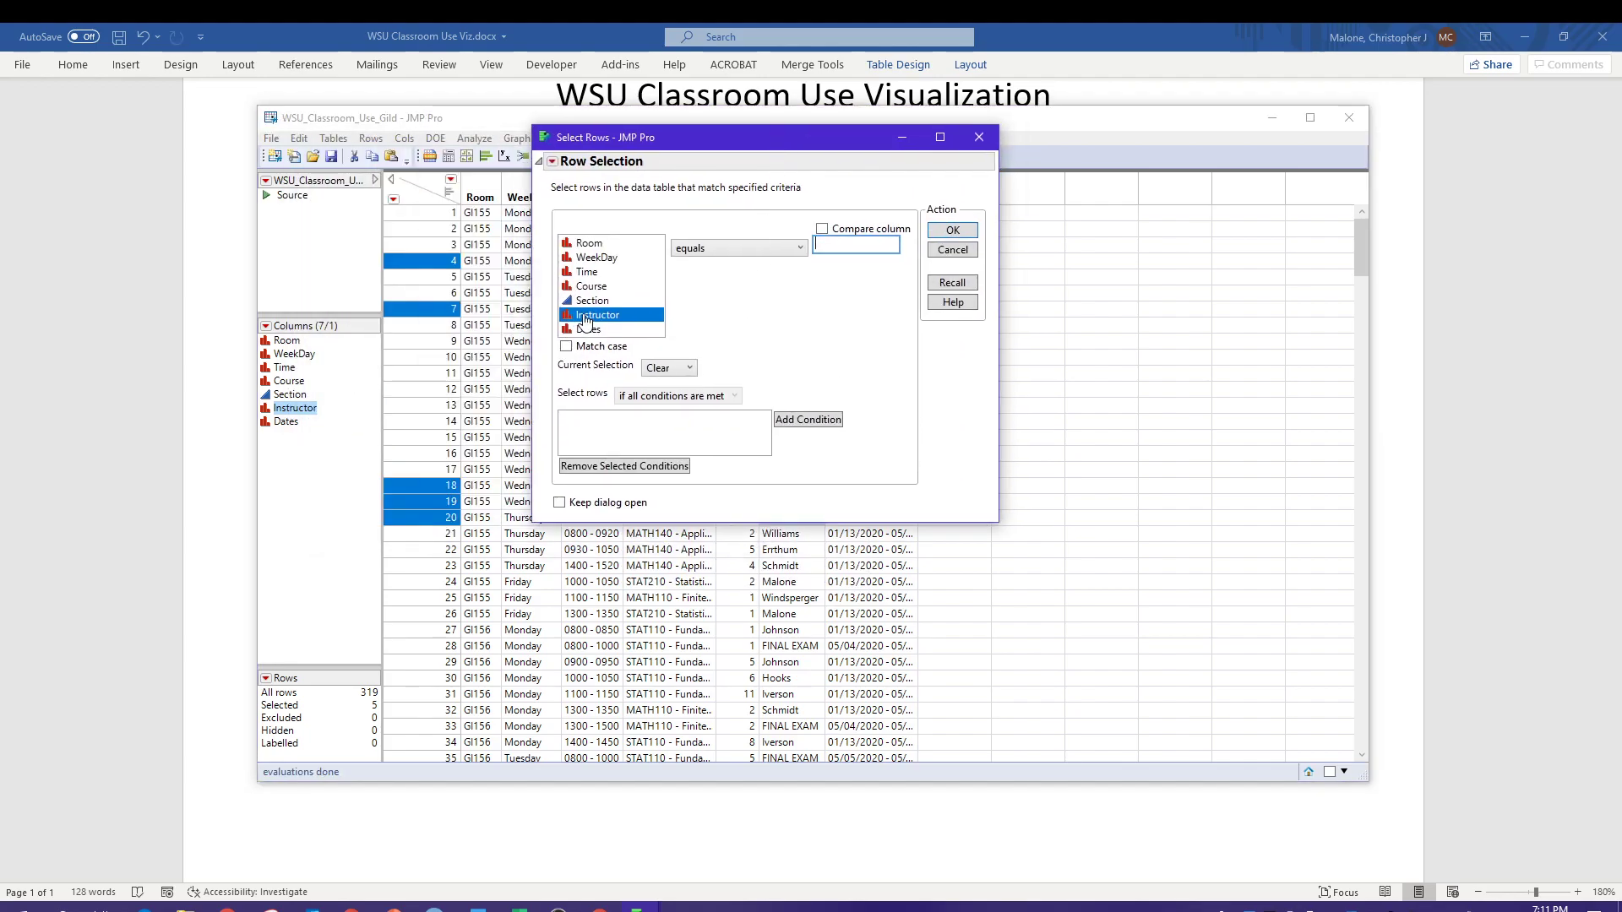
{"action": "left_click", "coordinate": [719, 248]}
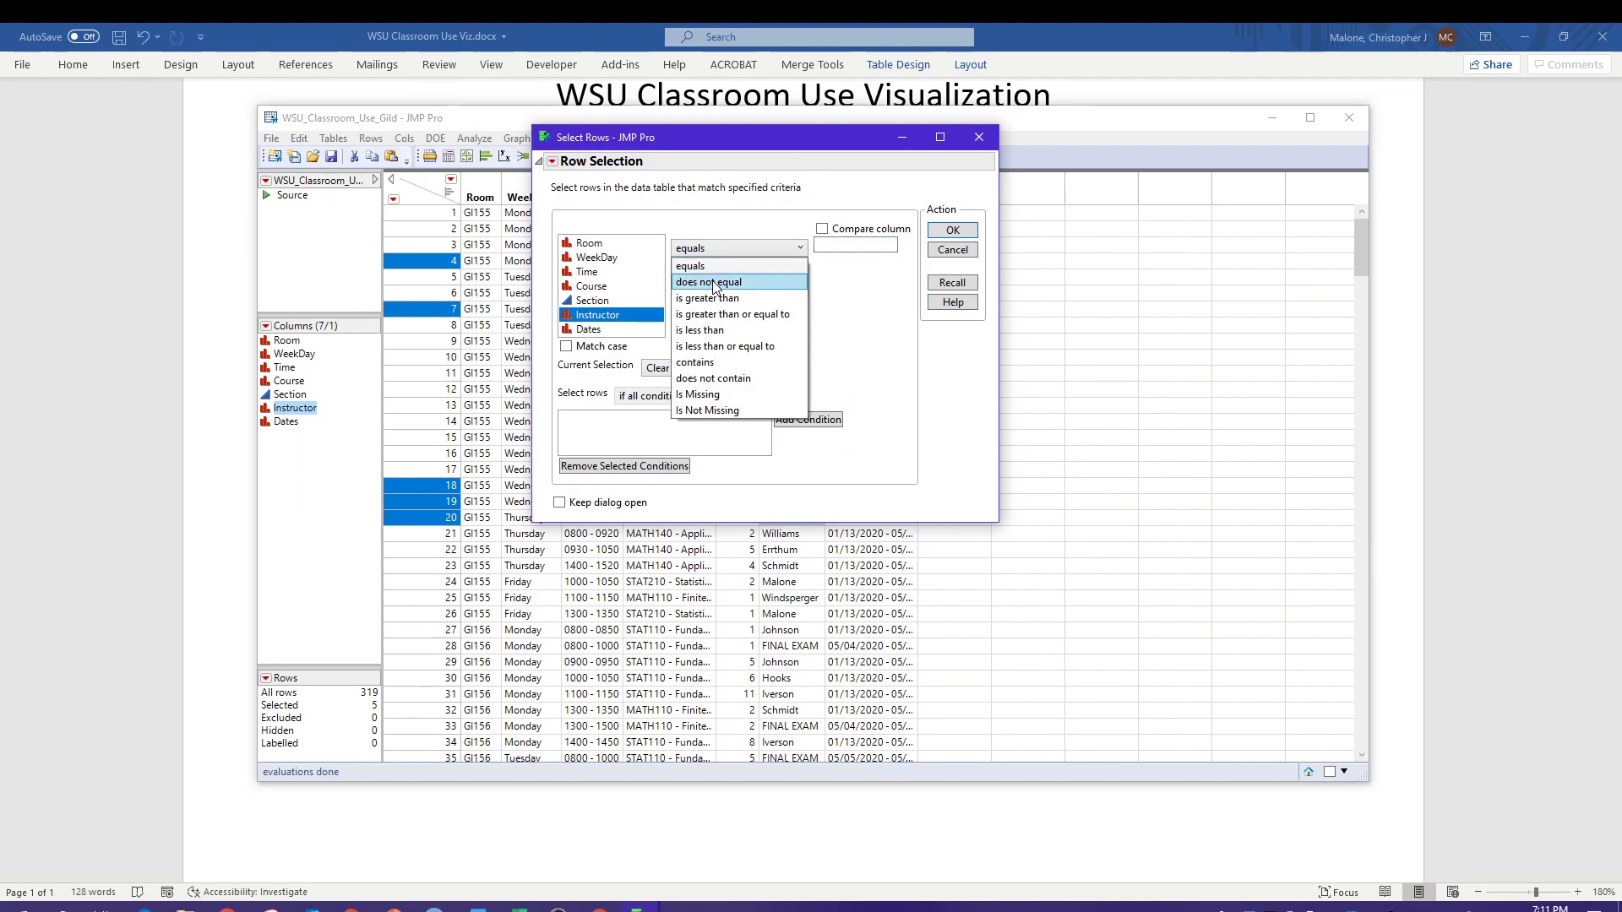
{"action": "left_click", "coordinate": [714, 283]}
{"action": "left_click_drag", "start_coordinate": [814, 145], "coordinate": [820, 290]}
{"action": "left_click", "coordinate": [846, 387]}
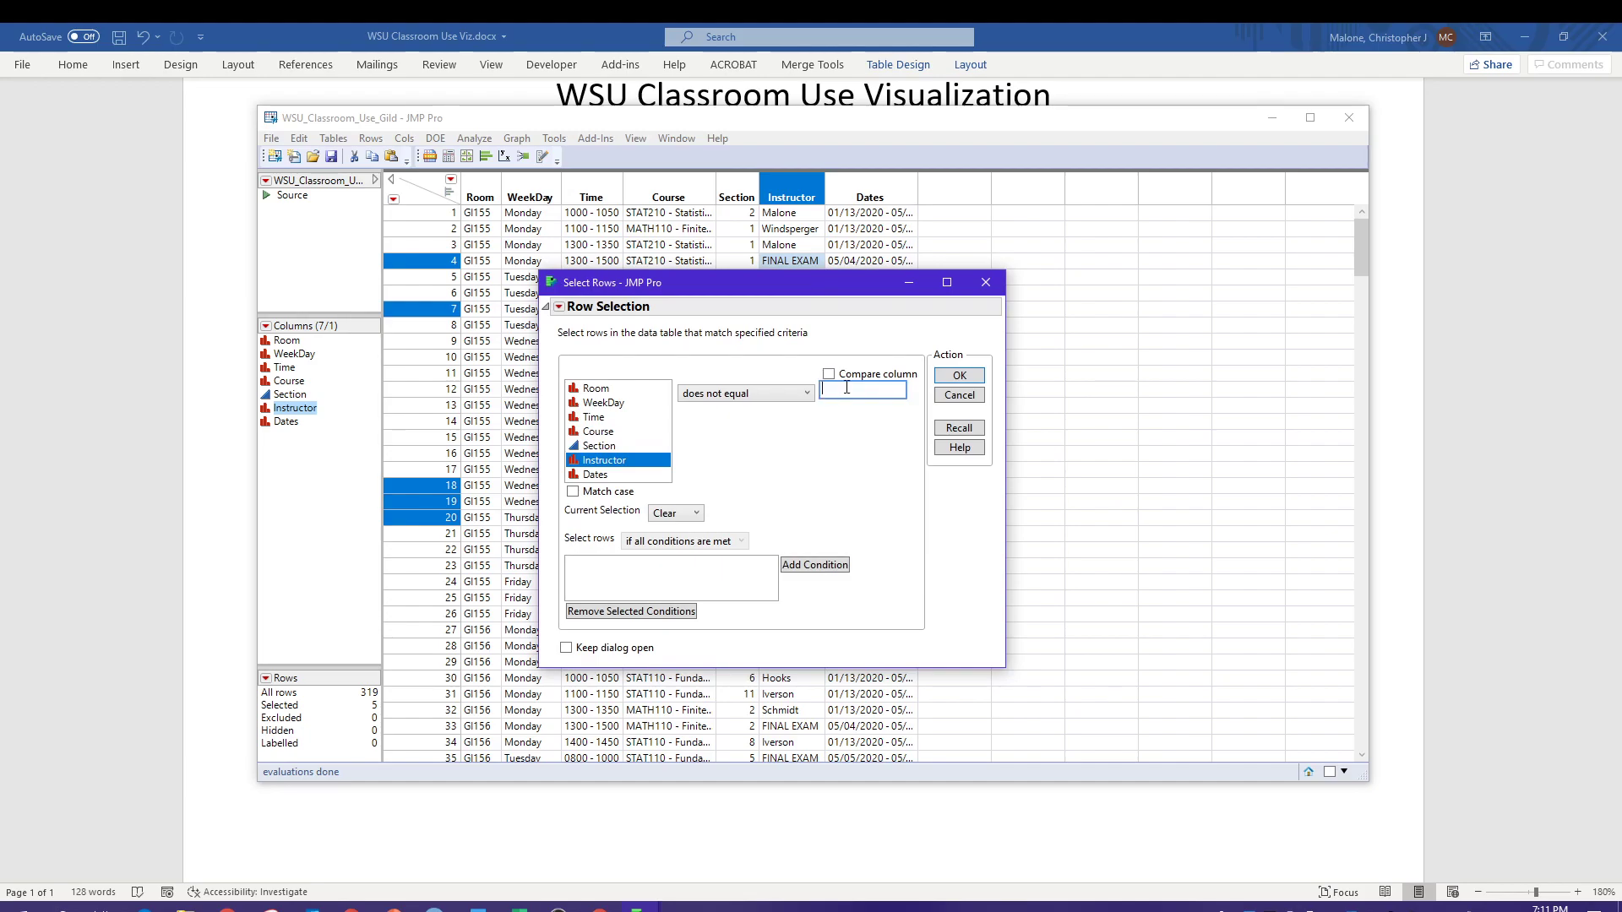
{"action": "type", "text": "FINAL EXAM"}
{"action": "left_click", "coordinate": [958, 376]}
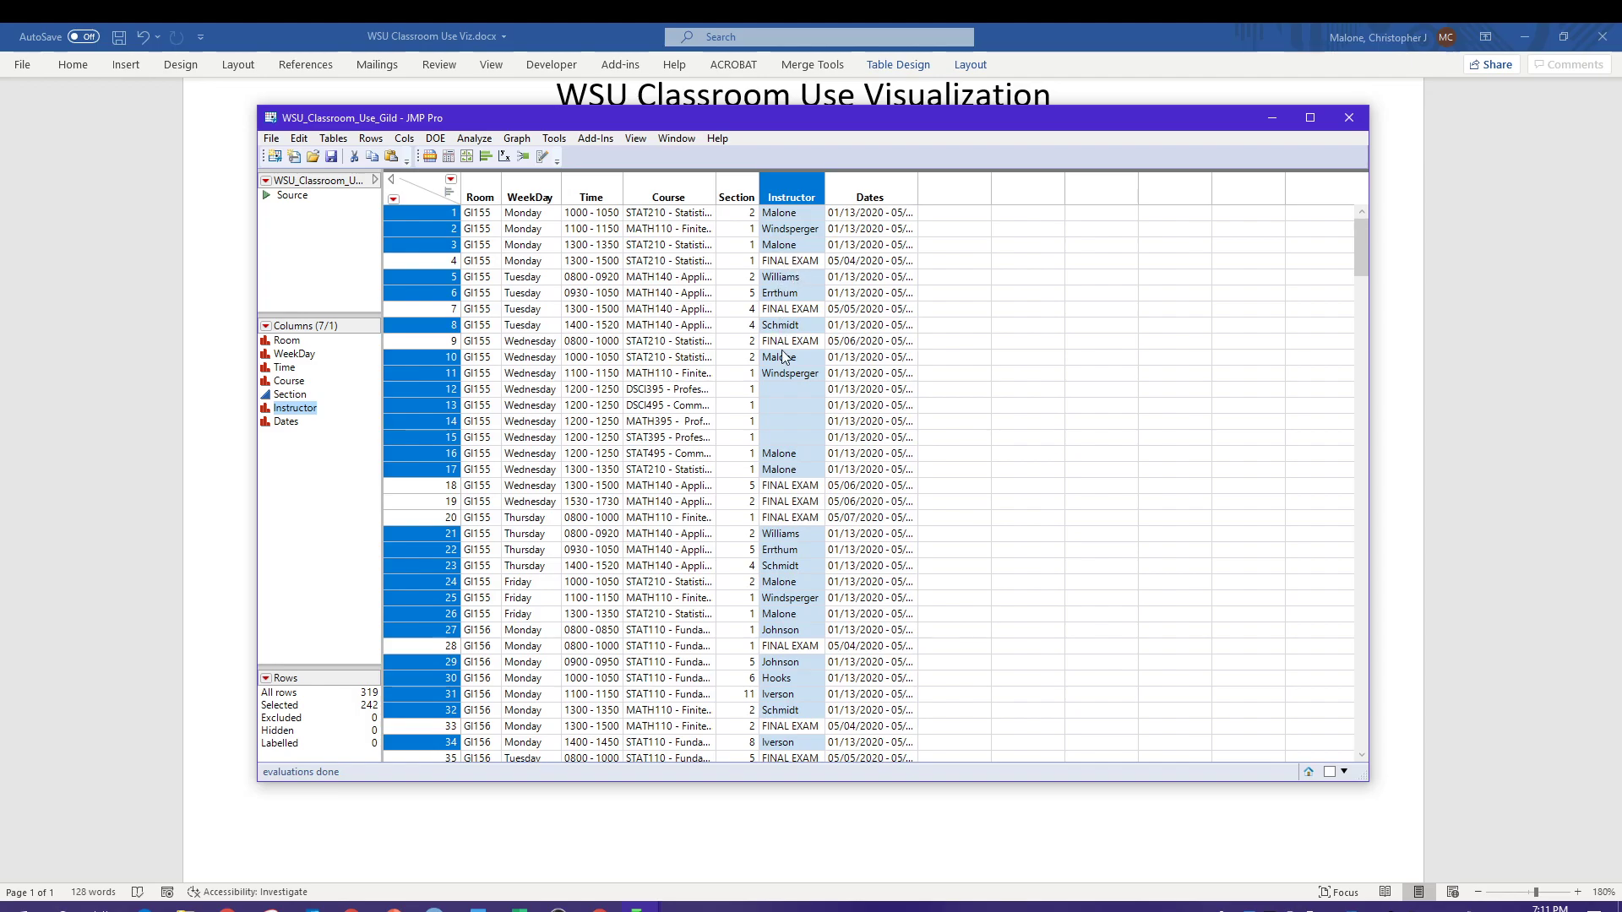
Create a subset table from the selected rows with all columns, and enlarge its window beside the original table
{"action": "left_click", "coordinate": [333, 138]}
{"action": "left_click", "coordinate": [355, 191]}
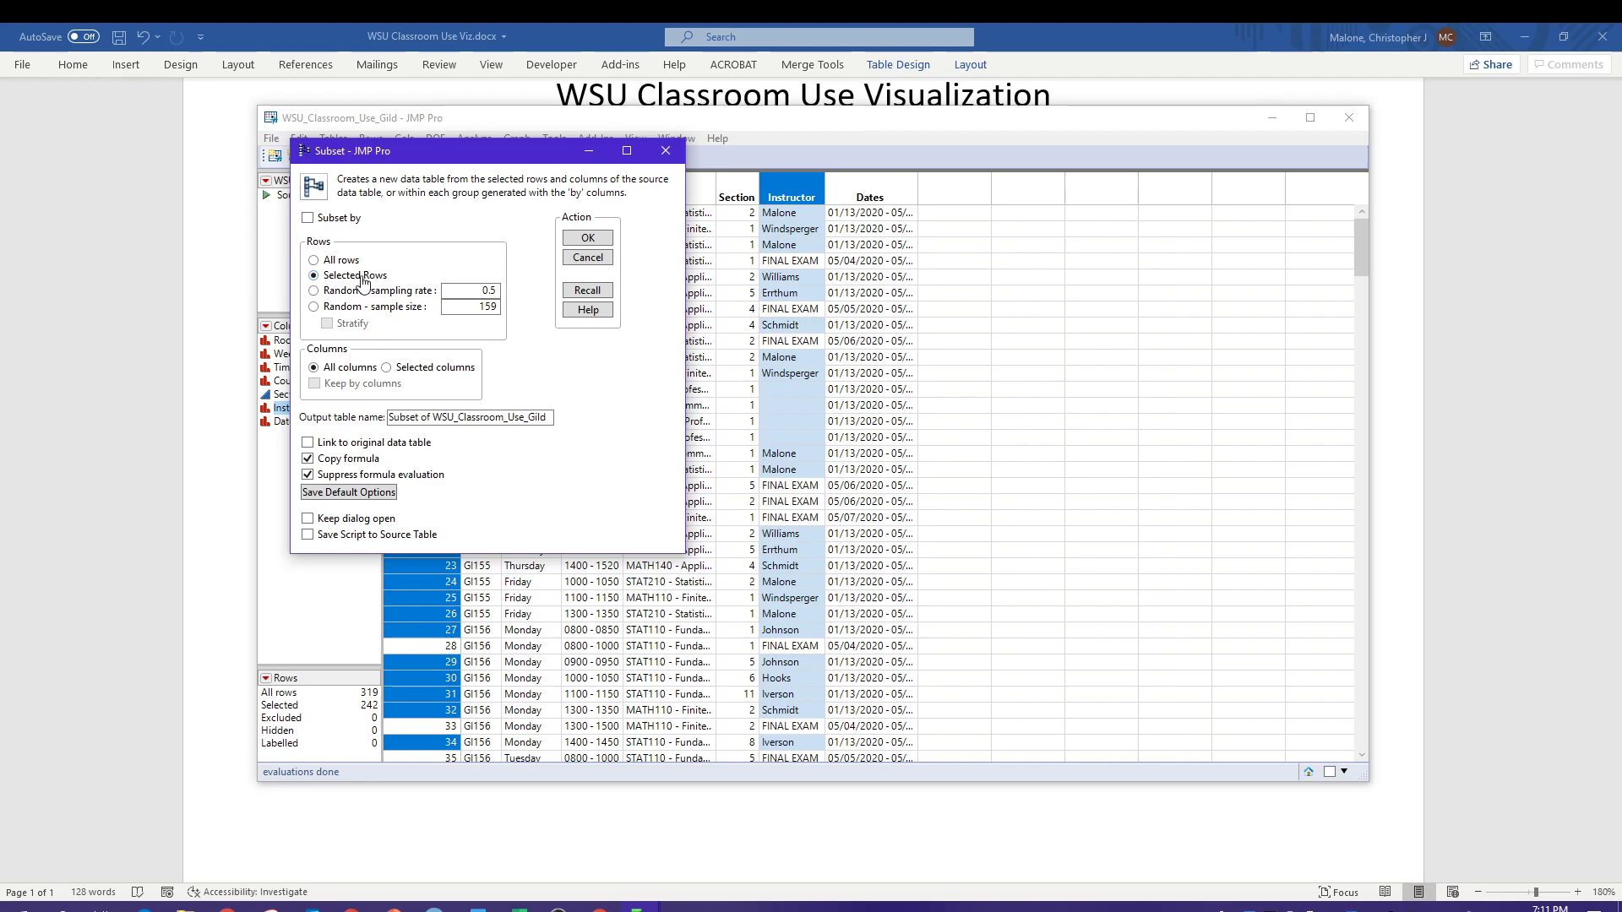
{"action": "left_click", "coordinate": [588, 239]}
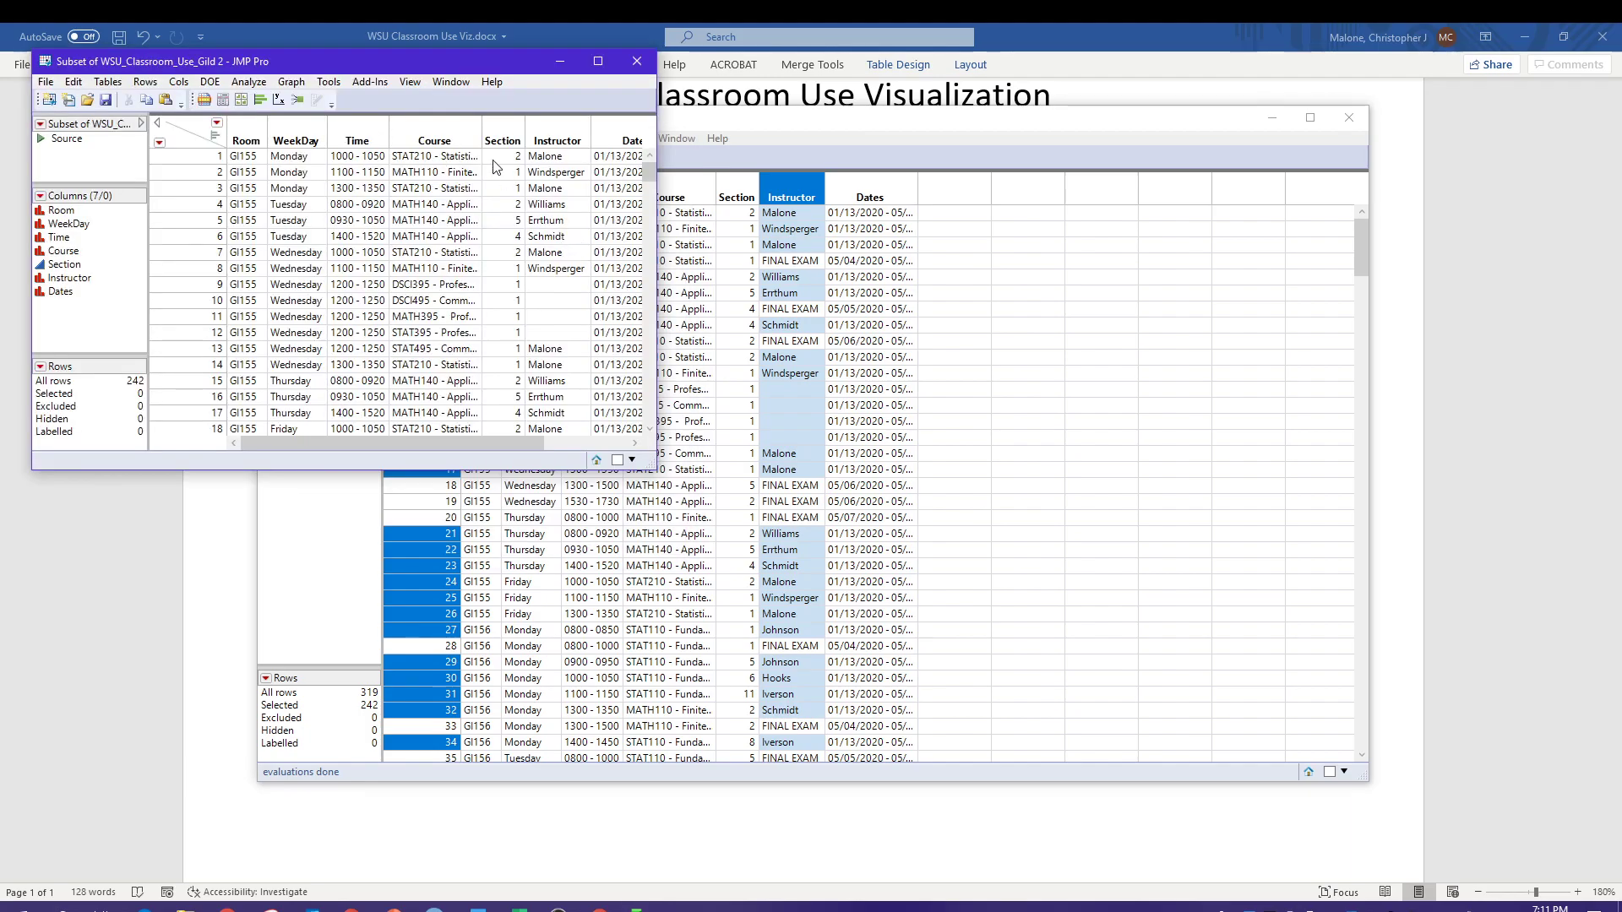
{"action": "left_click_drag", "start_coordinate": [459, 63], "coordinate": [637, 133]}
{"action": "left_click_drag", "start_coordinate": [825, 536], "coordinate": [1304, 794]}
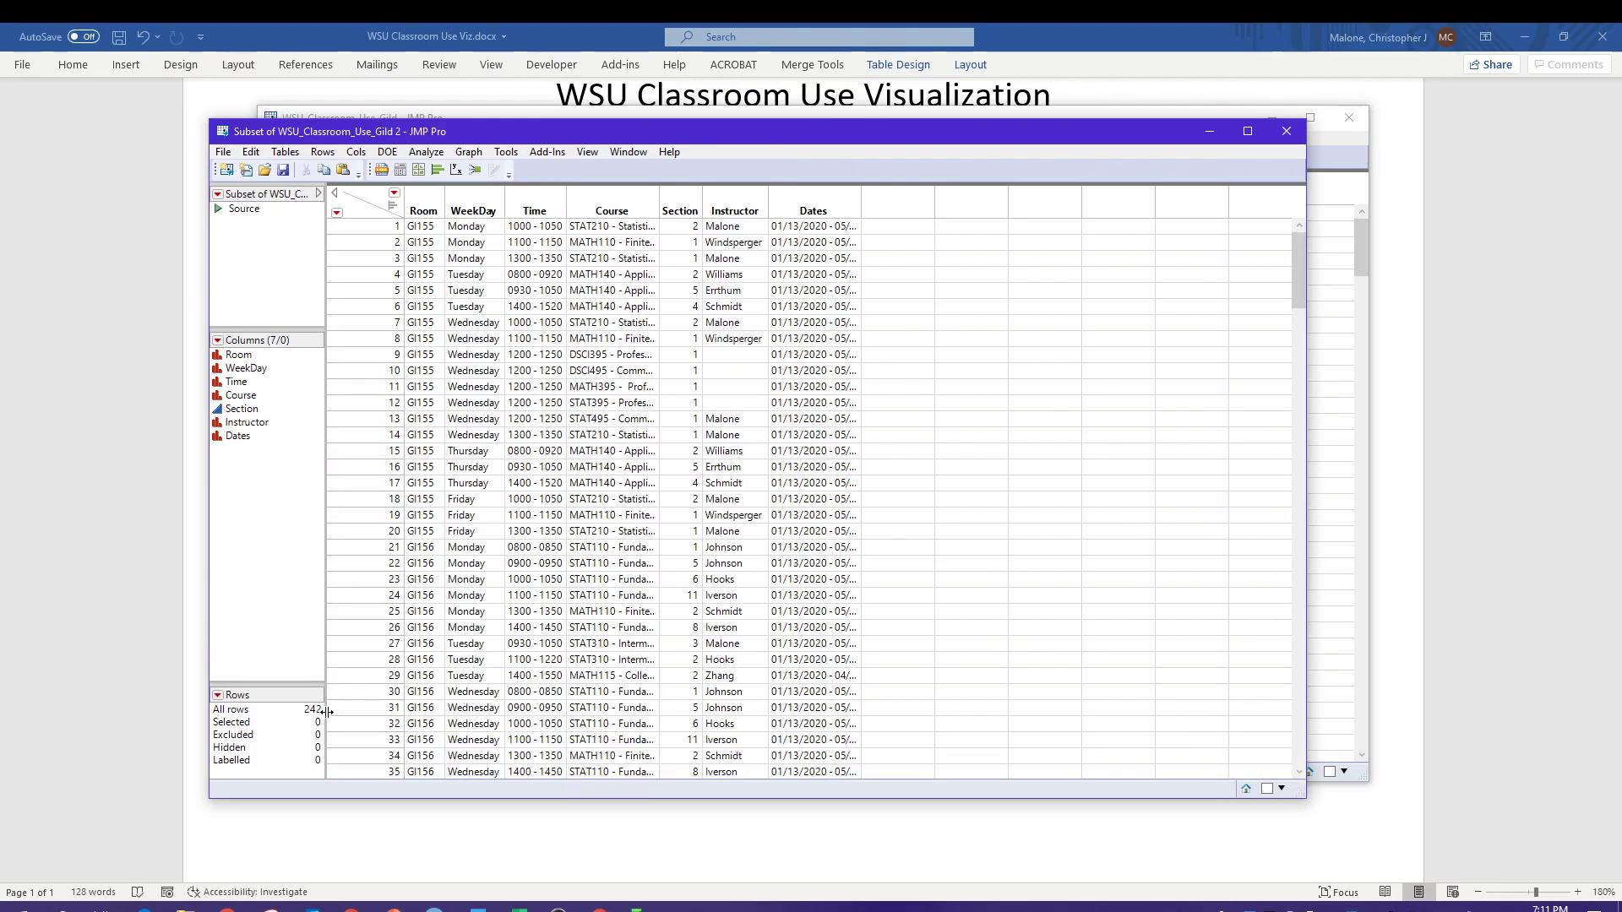
{"action": "left_click_drag", "start_coordinate": [585, 137], "coordinate": [875, 125]}
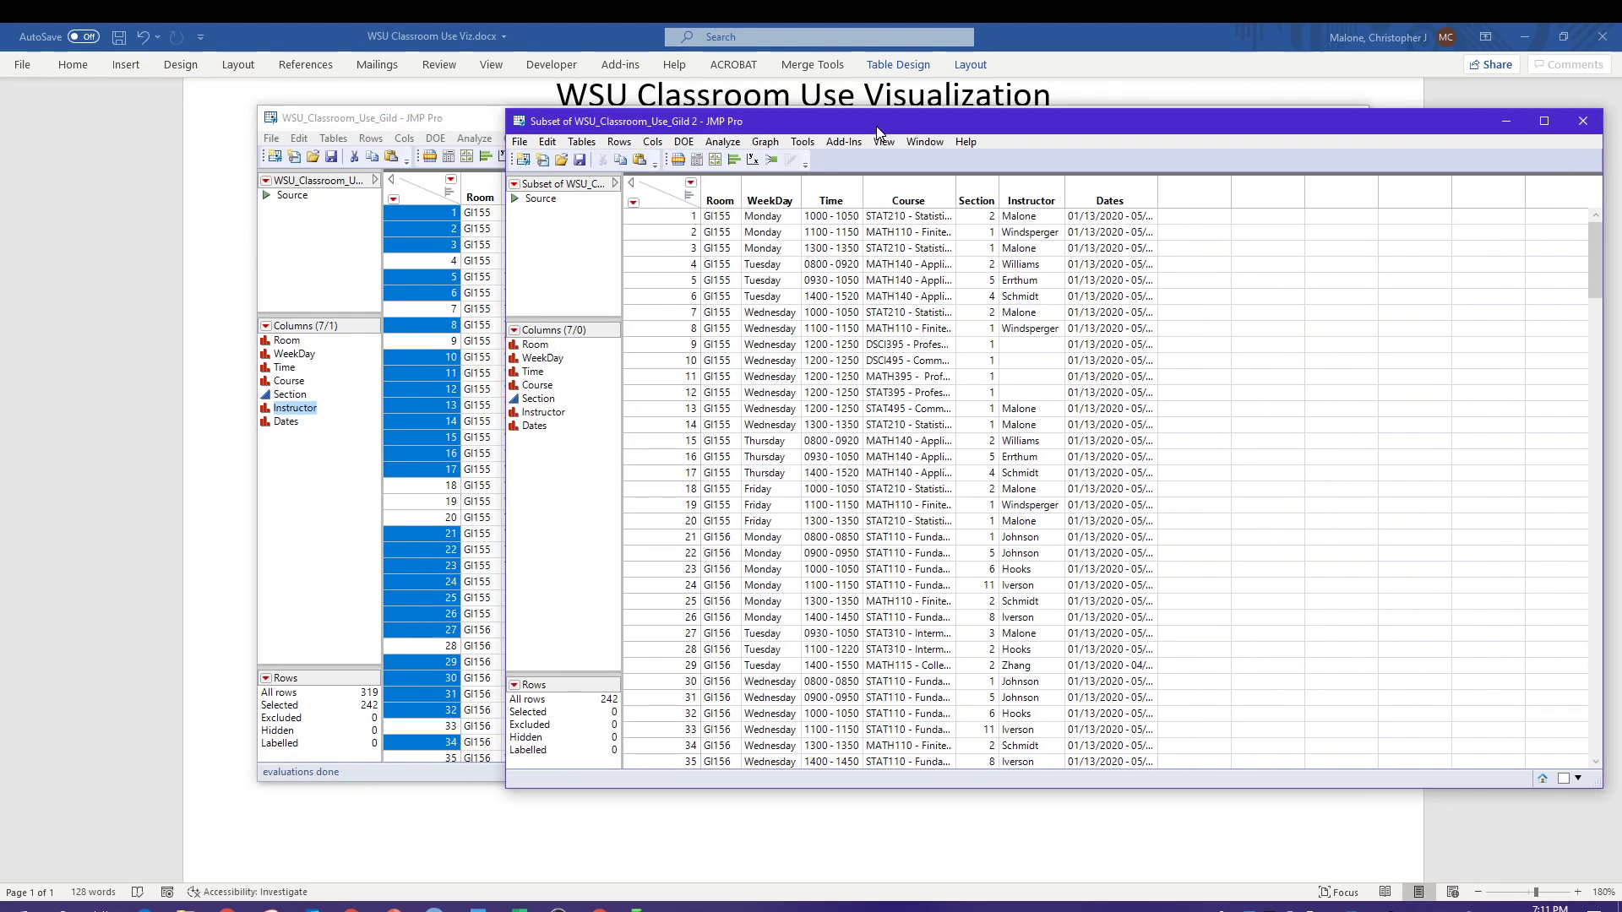
Close the original WSU_Classroom_Use_Gild table without saving changes and reposition the subset table's window
{"action": "left_click", "coordinate": [346, 714]}
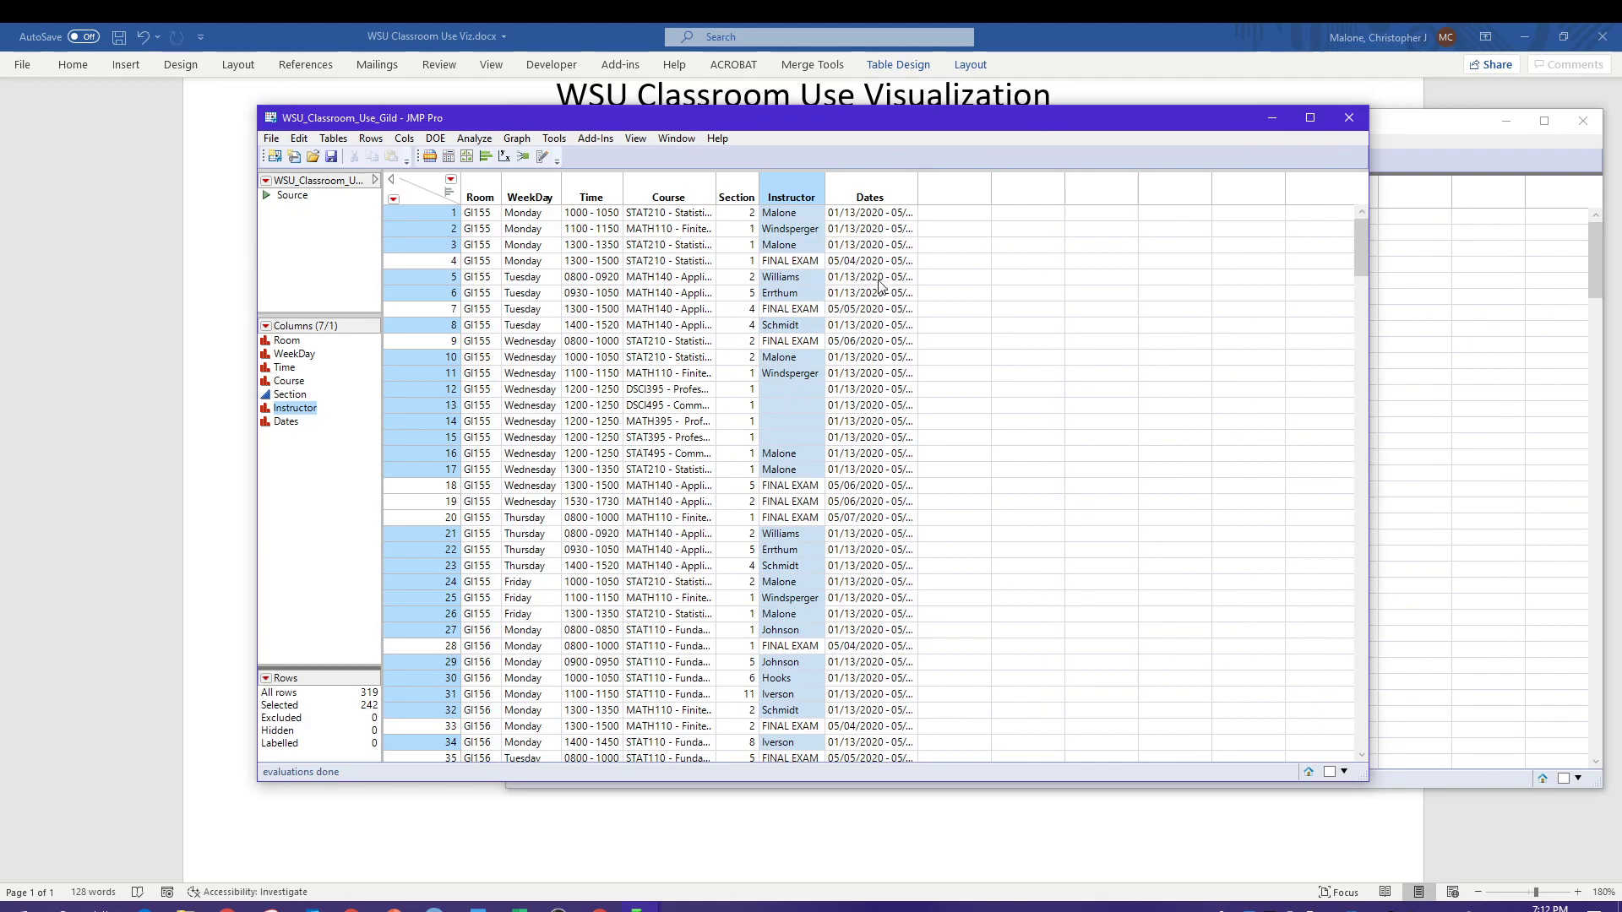
{"action": "left_click", "coordinate": [1347, 122]}
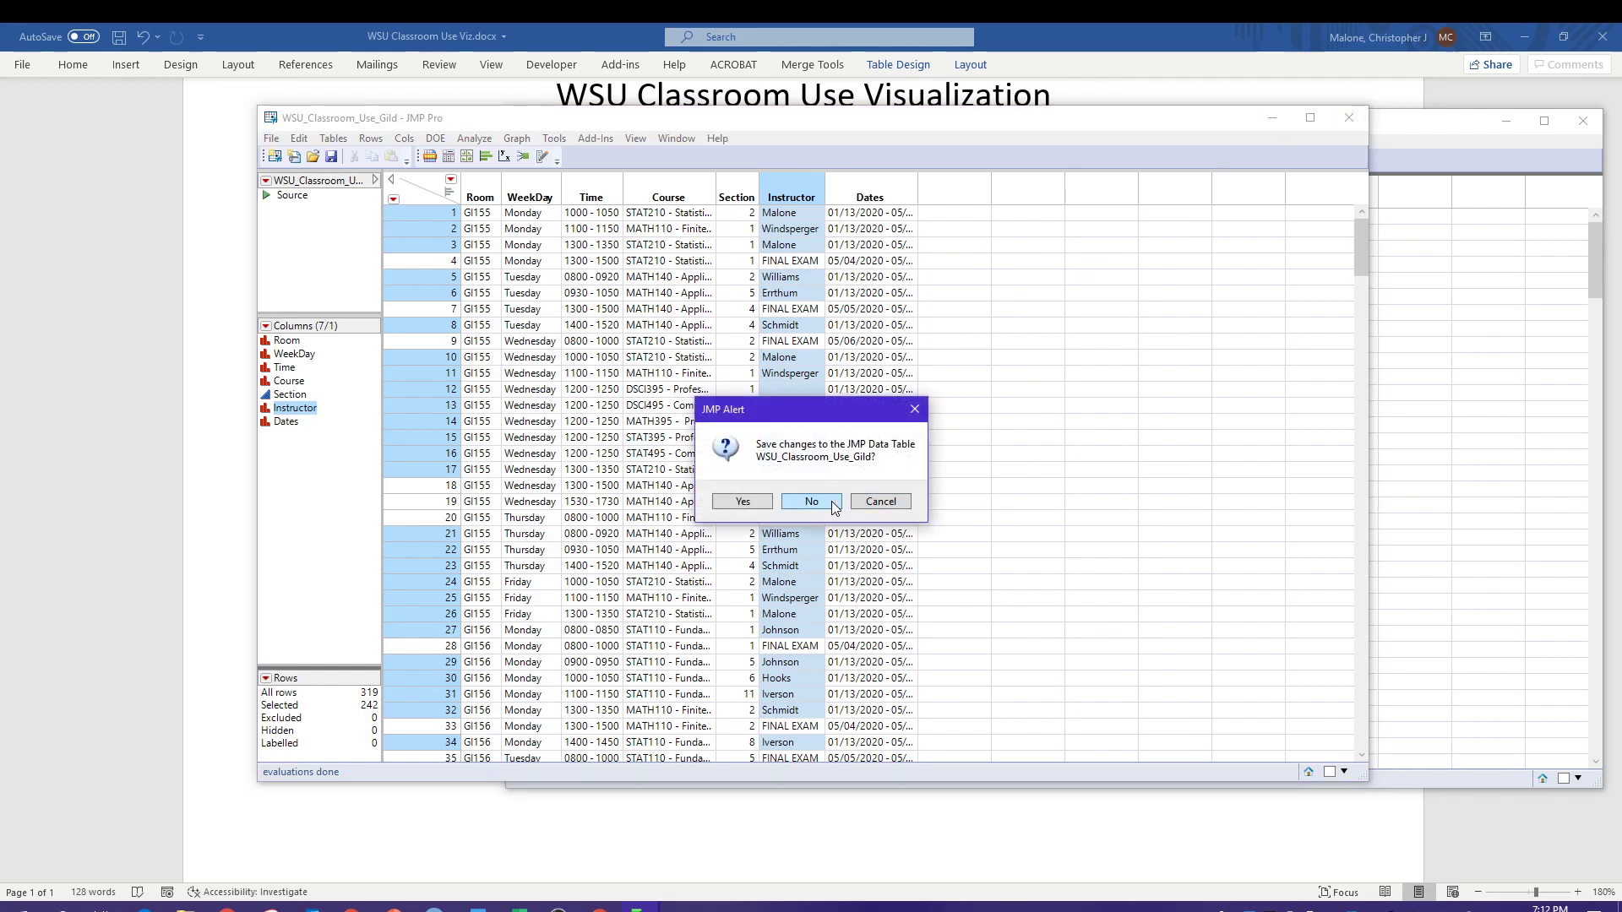
{"action": "left_click", "coordinate": [812, 501]}
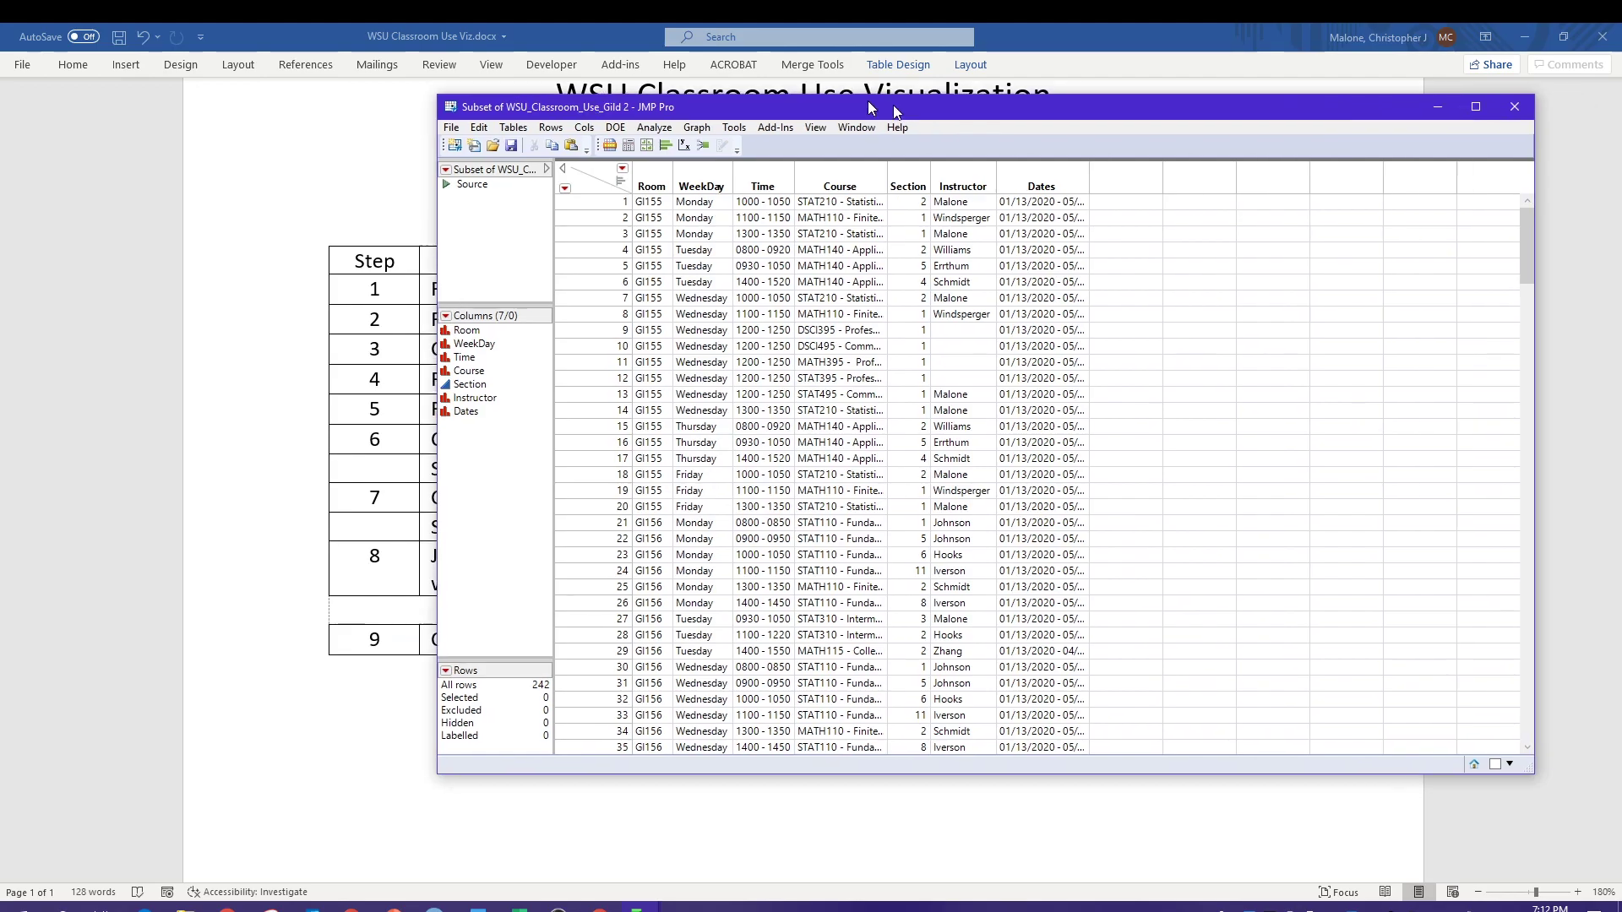
{"action": "left_click_drag", "start_coordinate": [921, 113], "coordinate": [630, 79]}
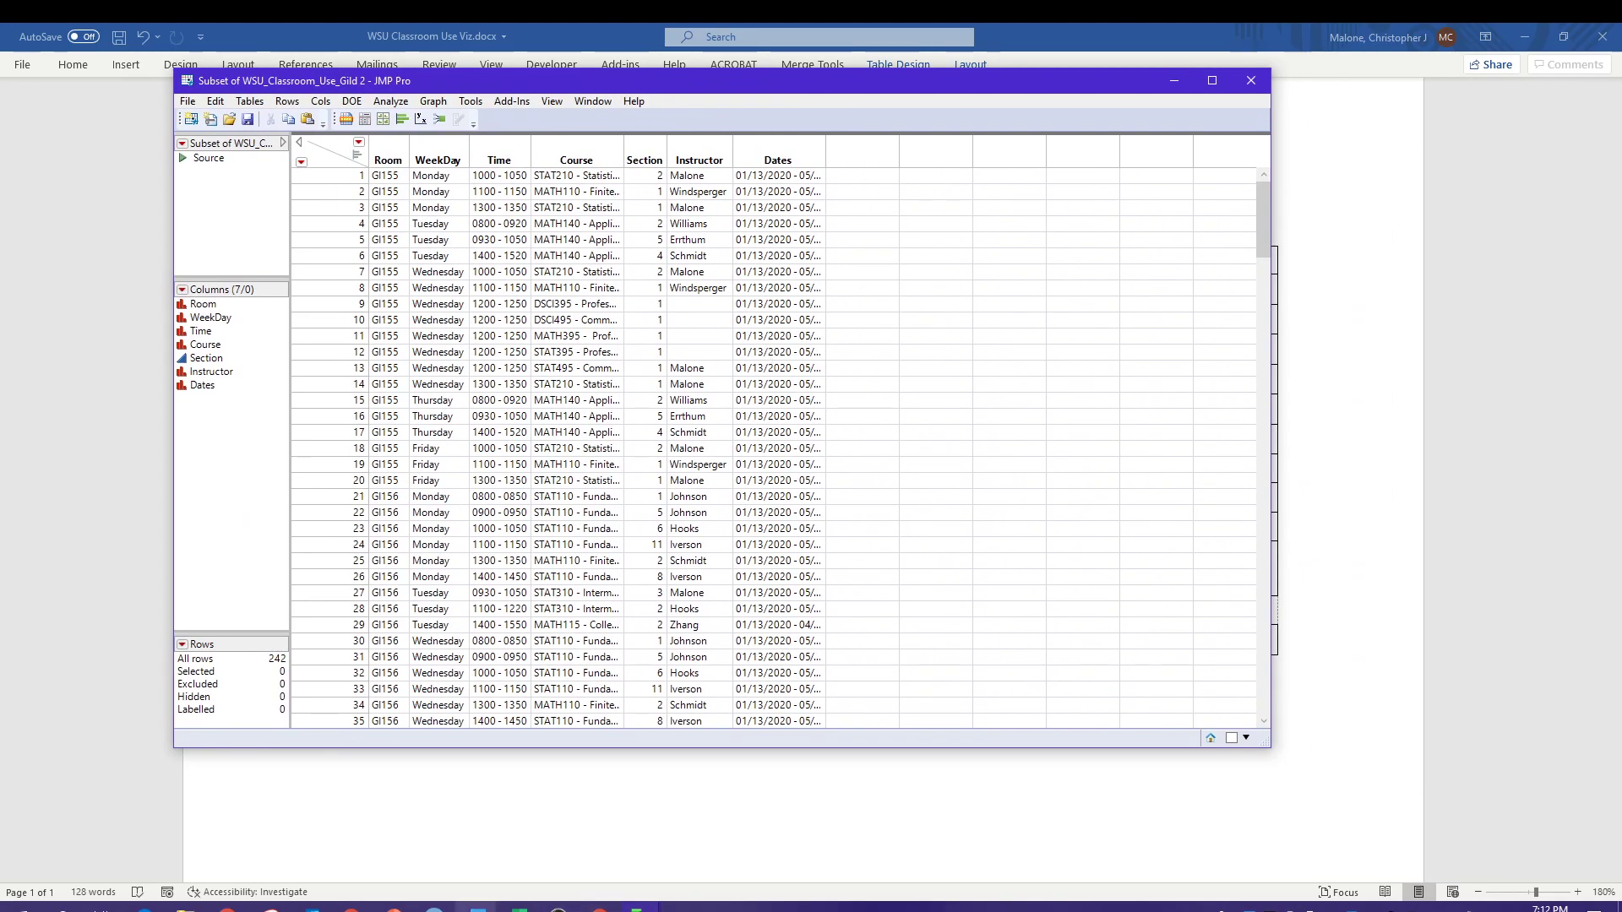
Switch to the Word checklist and check off step 1, filtering out FINAL EXAMs from the Instructor field
{"action": "left_click", "coordinate": [477, 906]}
{"action": "left_click", "coordinate": [1182, 289]}
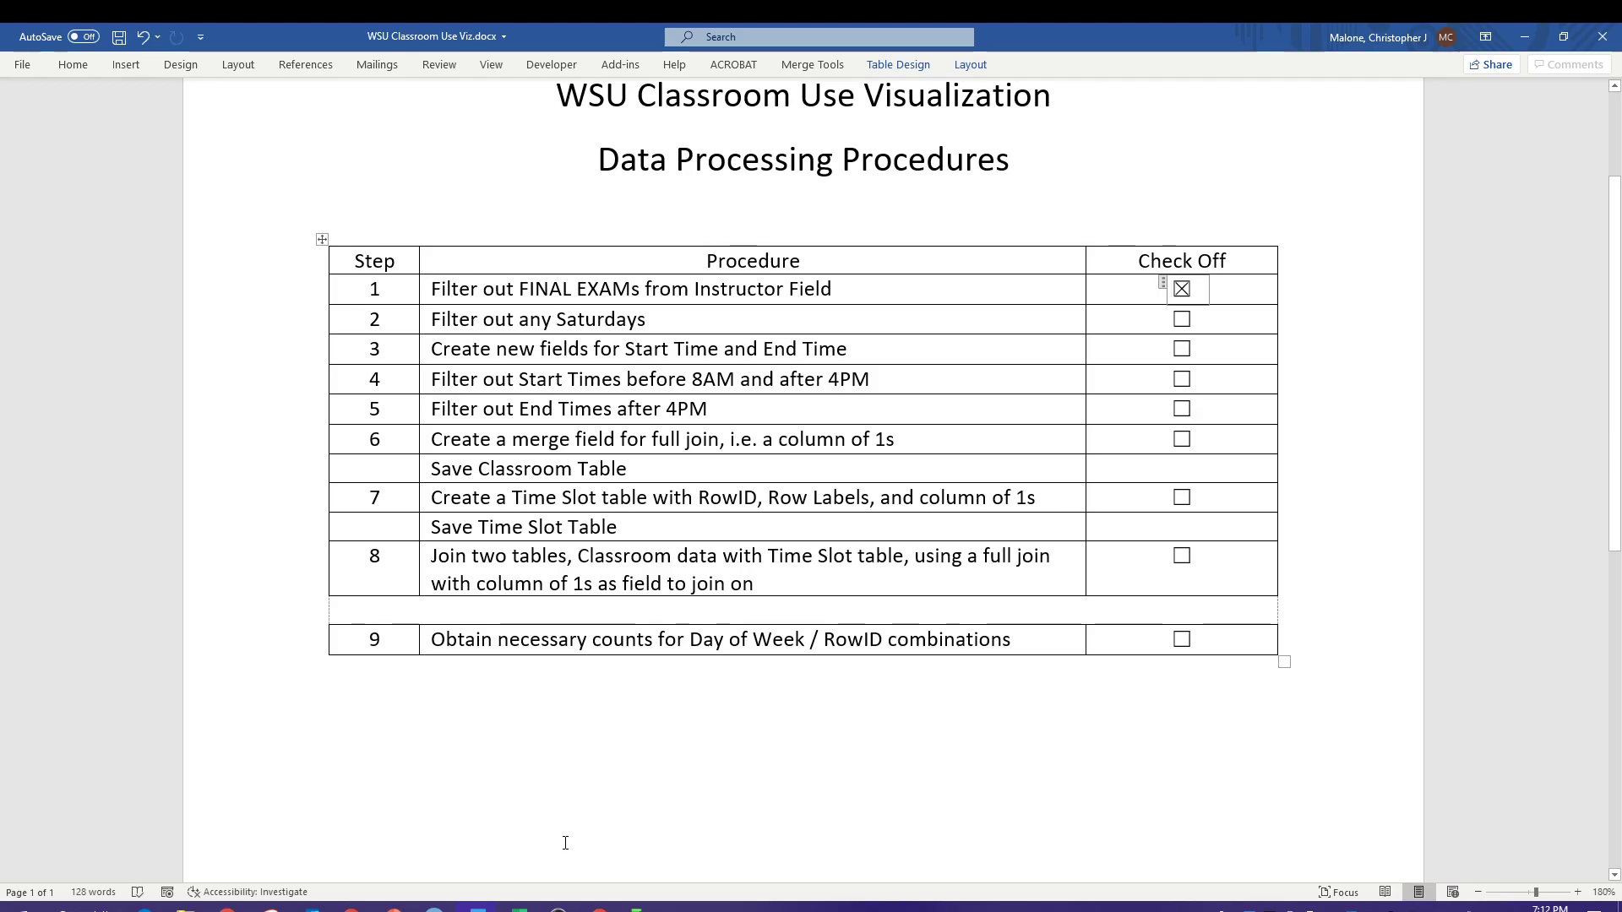
Switch to the WSU_Classroom_Use_Gild 2 subset table in JMP Pro and create a summary table grouped by WeekDay
{"action": "mouse_move", "coordinate": [638, 907]}
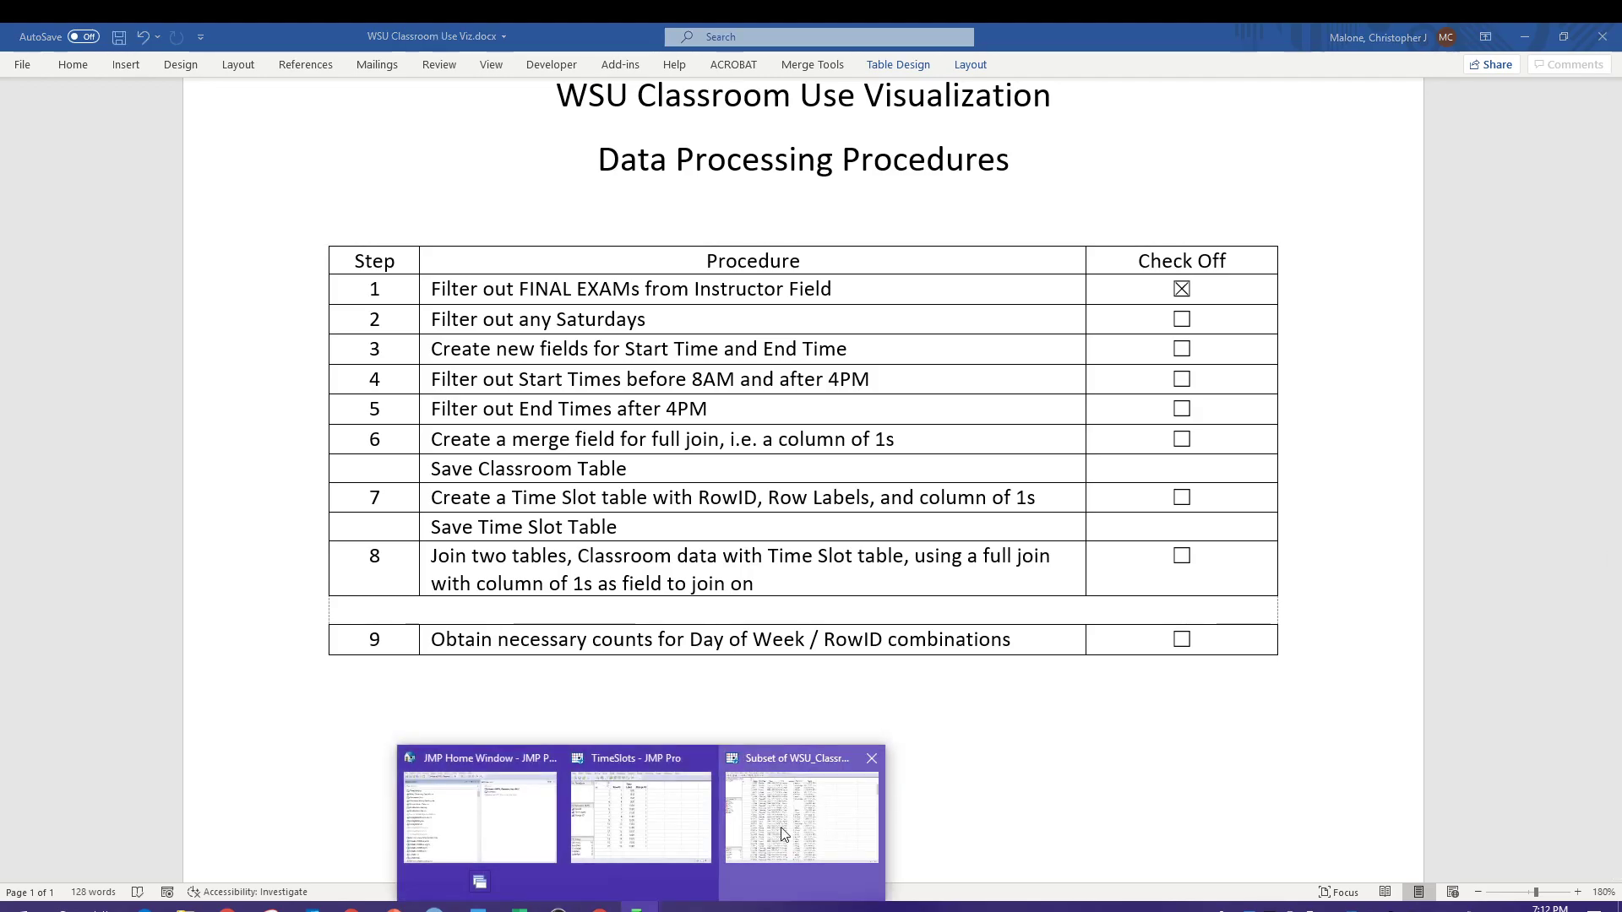
{"action": "left_click", "coordinate": [801, 815]}
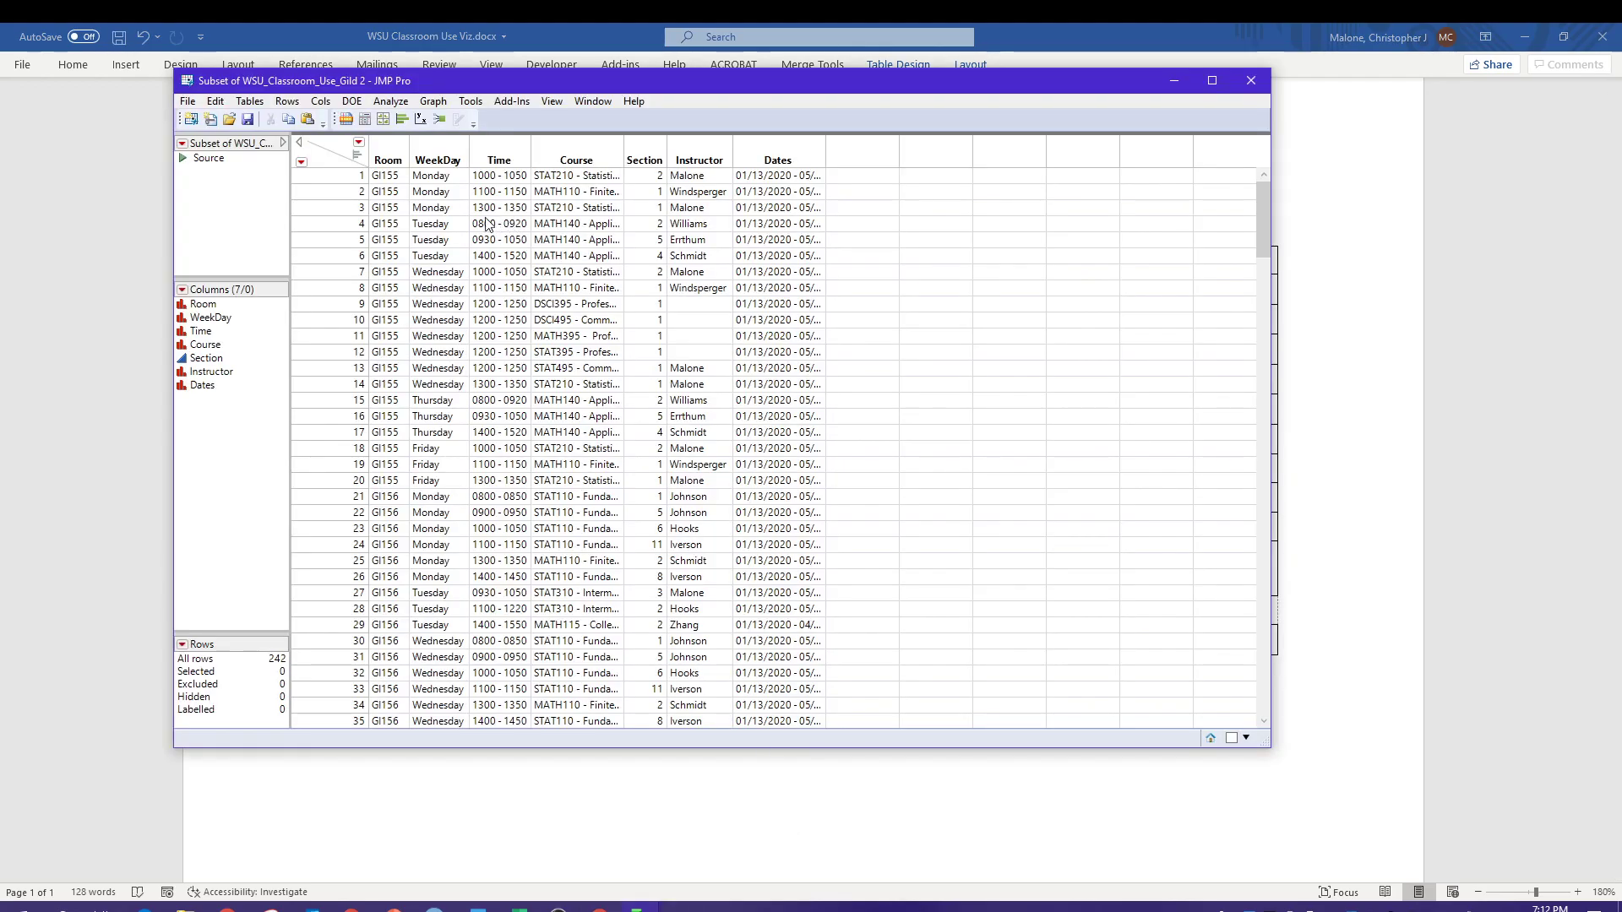
{"action": "left_click", "coordinate": [259, 105]}
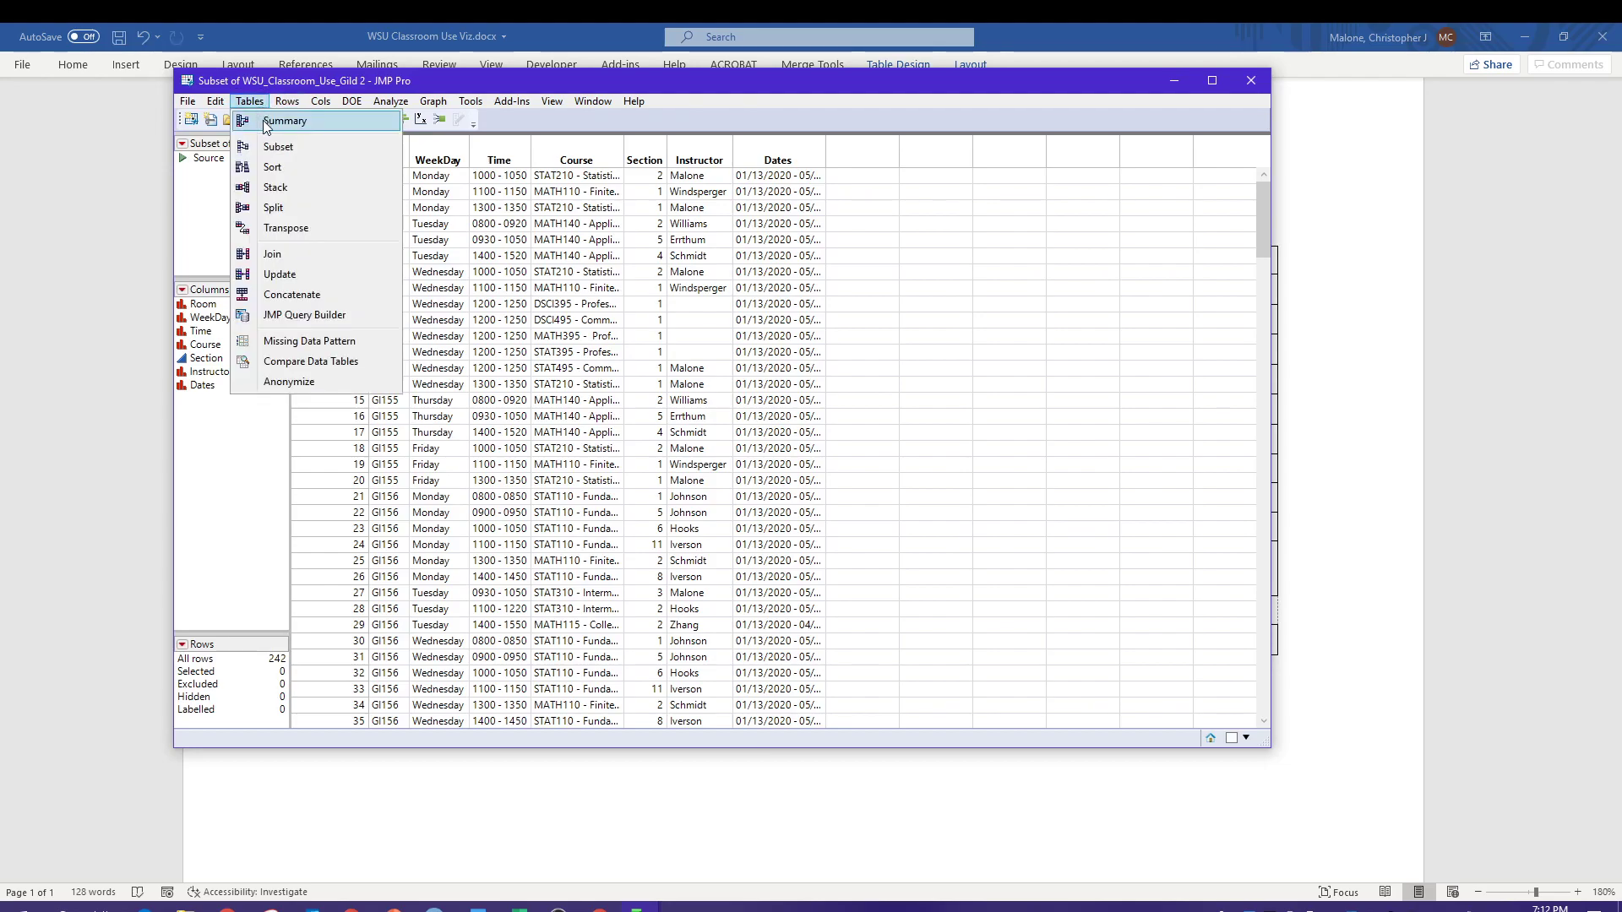
{"action": "left_click", "coordinate": [267, 124]}
{"action": "left_click", "coordinate": [267, 232]}
{"action": "left_click", "coordinate": [475, 321]}
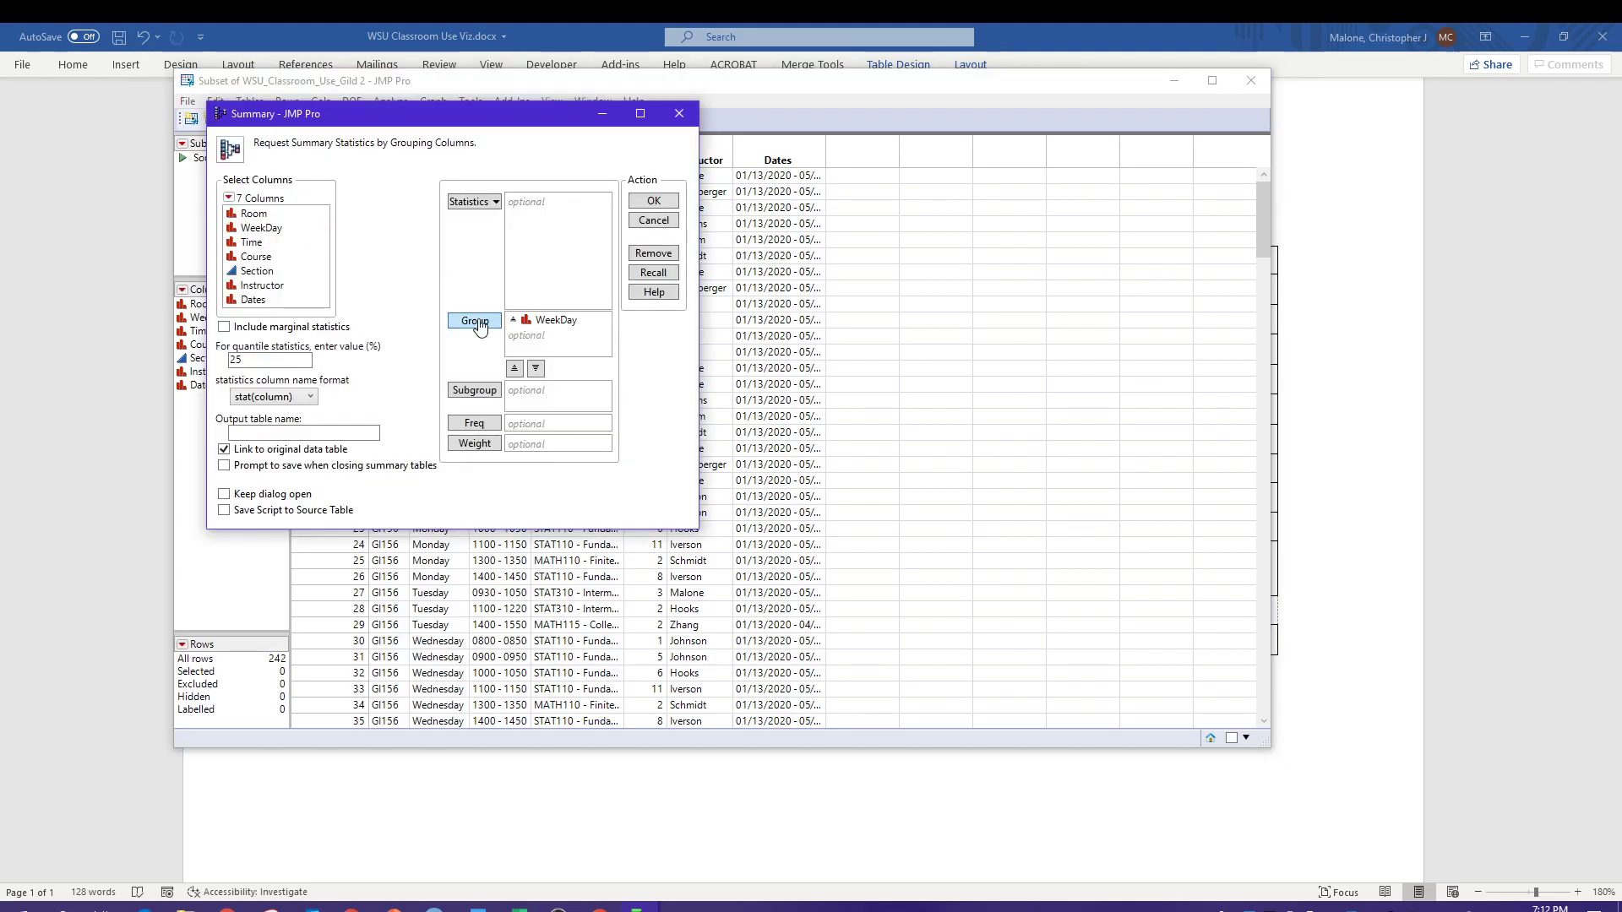
{"action": "left_click", "coordinate": [654, 201]}
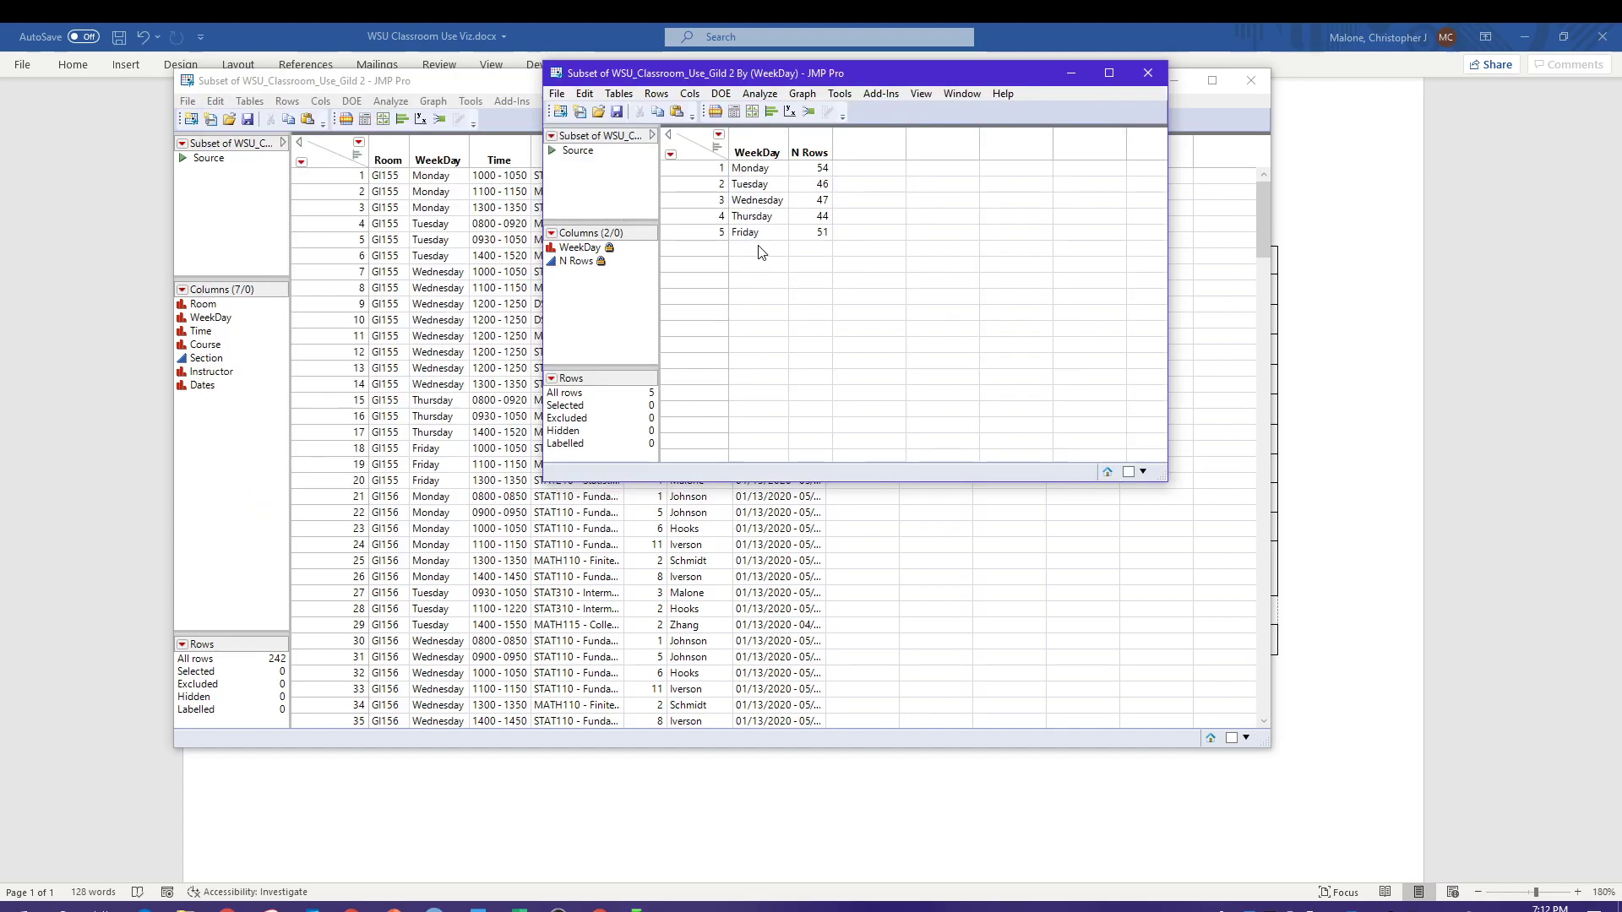
Close the WeekDay summary table, return to the Word checklist, and check off step 2, filtering out any Saturdays
{"action": "left_click", "coordinate": [1147, 73]}
{"action": "left_click", "coordinate": [1341, 210]}
{"action": "left_click", "coordinate": [1181, 320]}
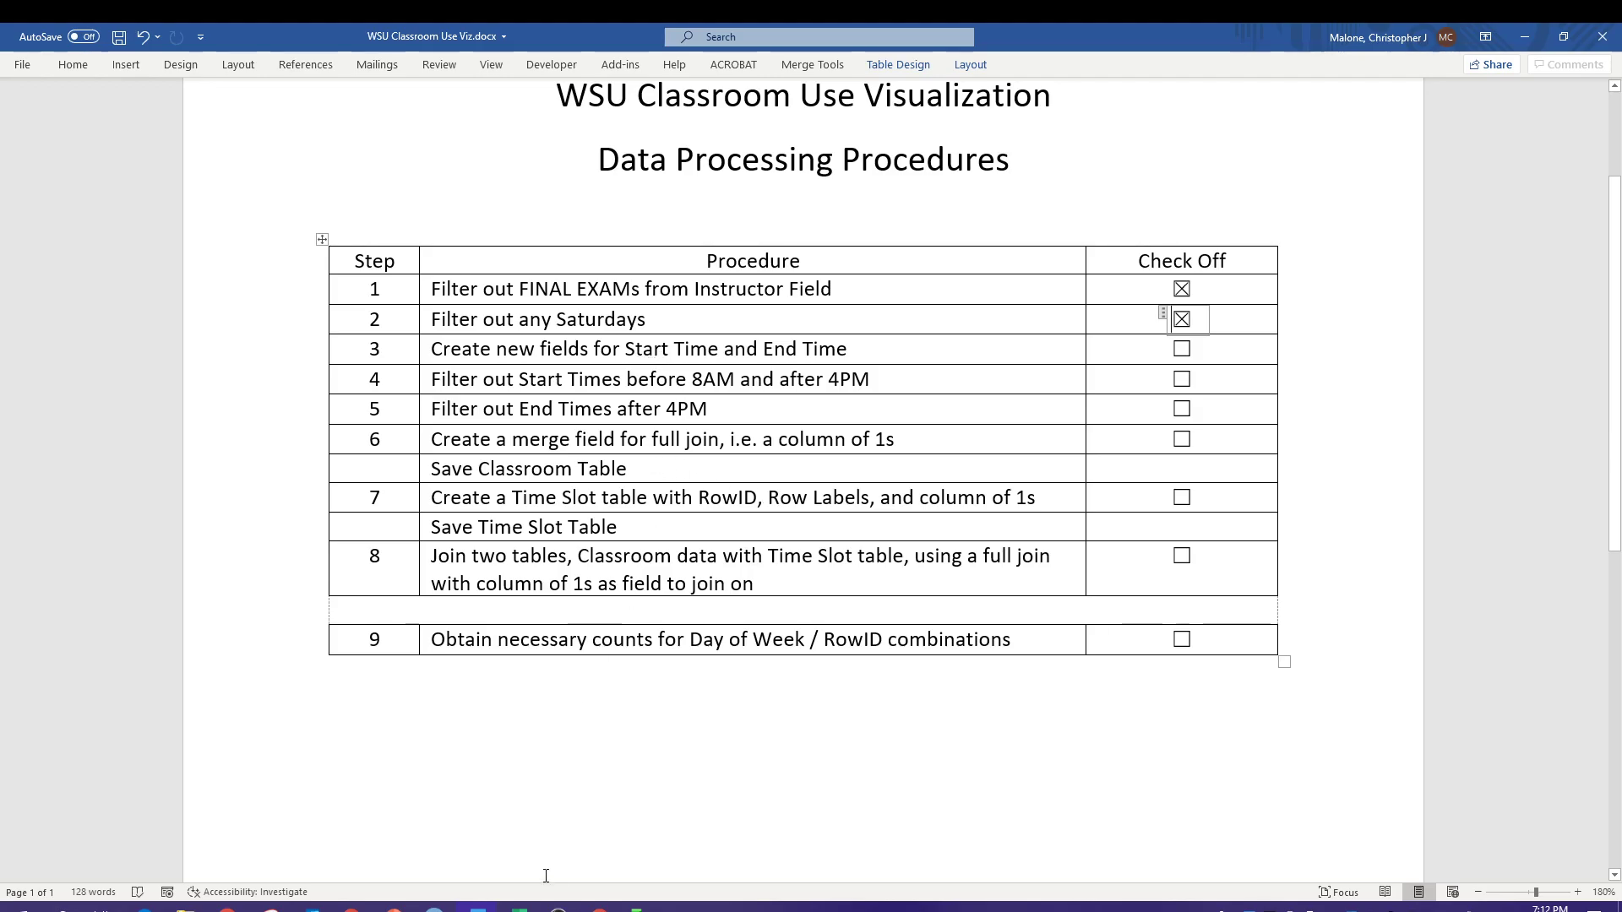
Switch back to the subset table in JMP Pro and add a new column named StartTime after Dates
{"action": "mouse_move", "coordinate": [638, 906]}
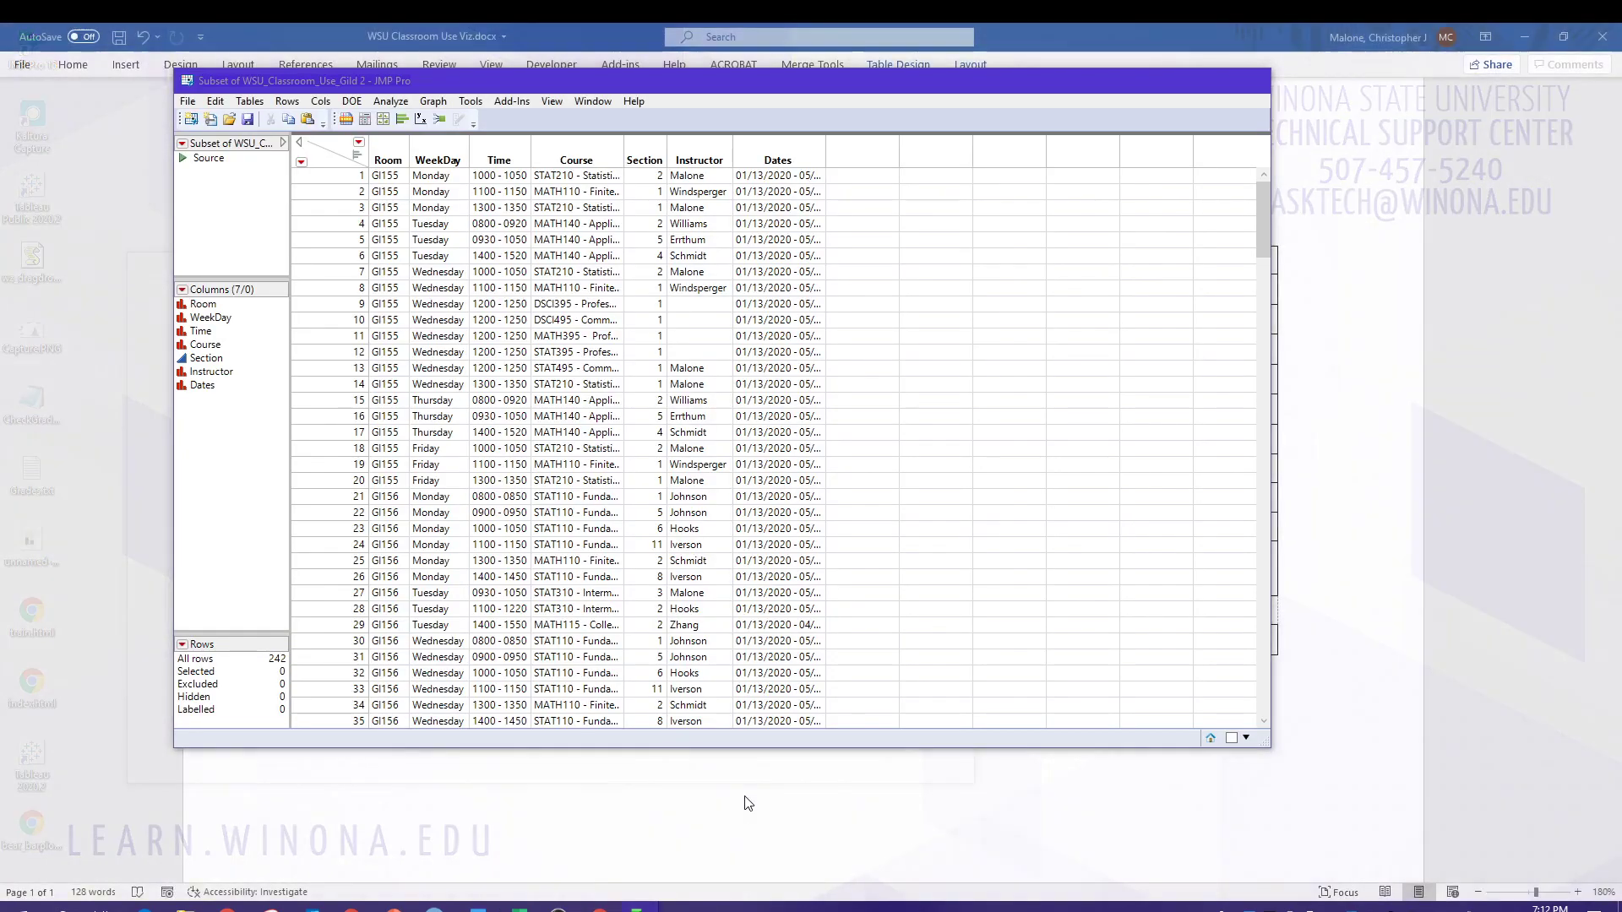
{"action": "left_click", "coordinate": [746, 803]}
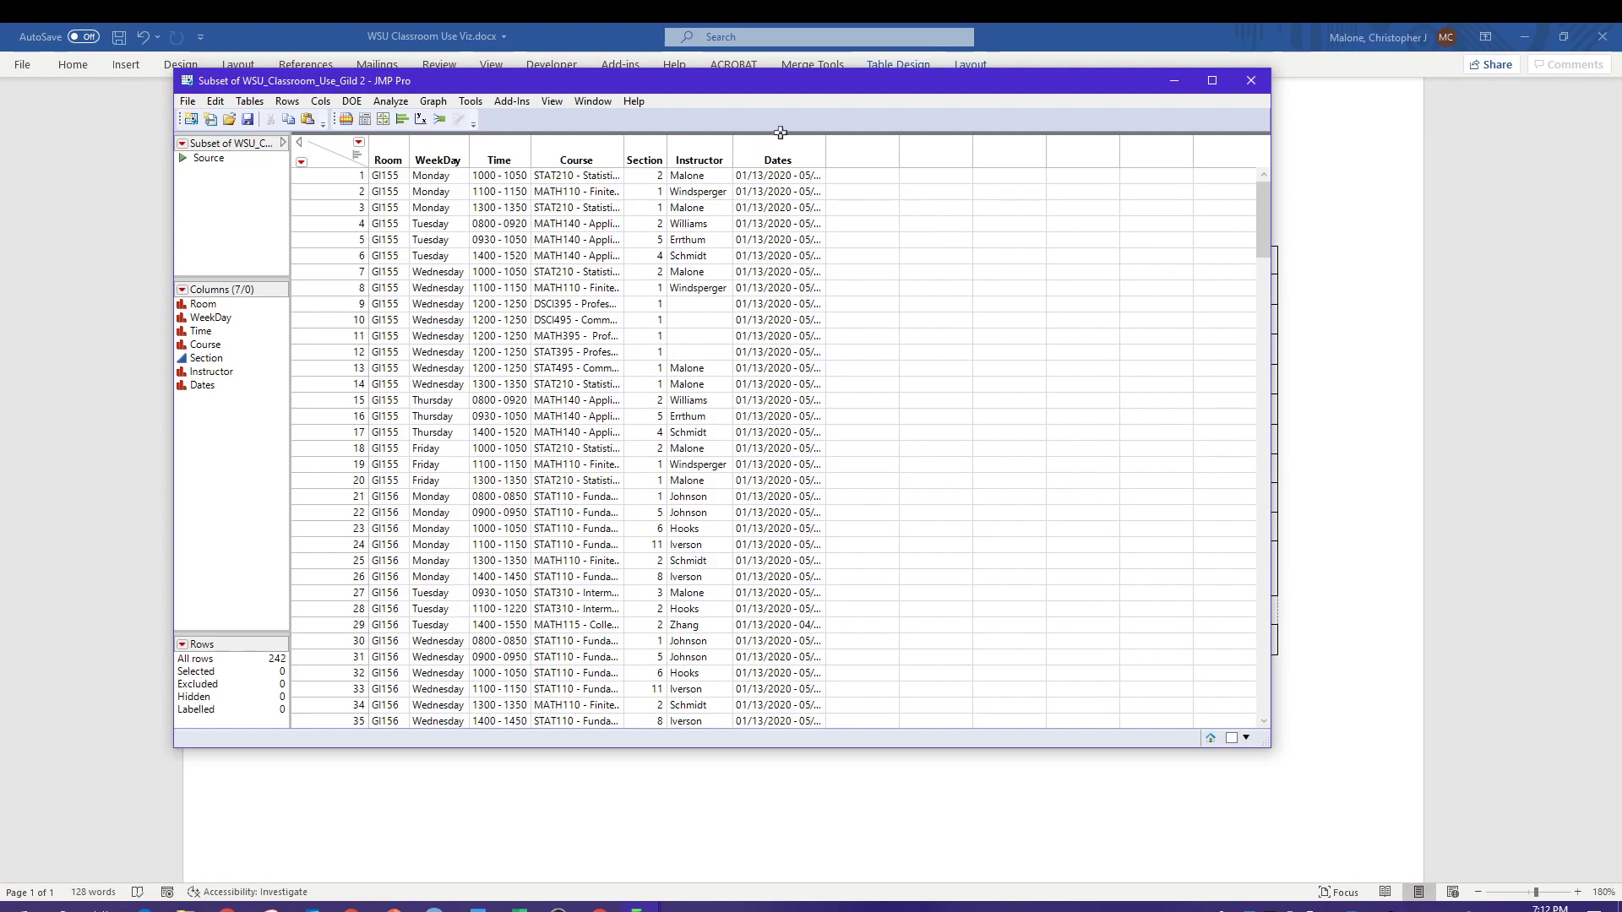
{"action": "double_click", "coordinate": [874, 156]}
{"action": "left_click", "coordinate": [860, 159]}
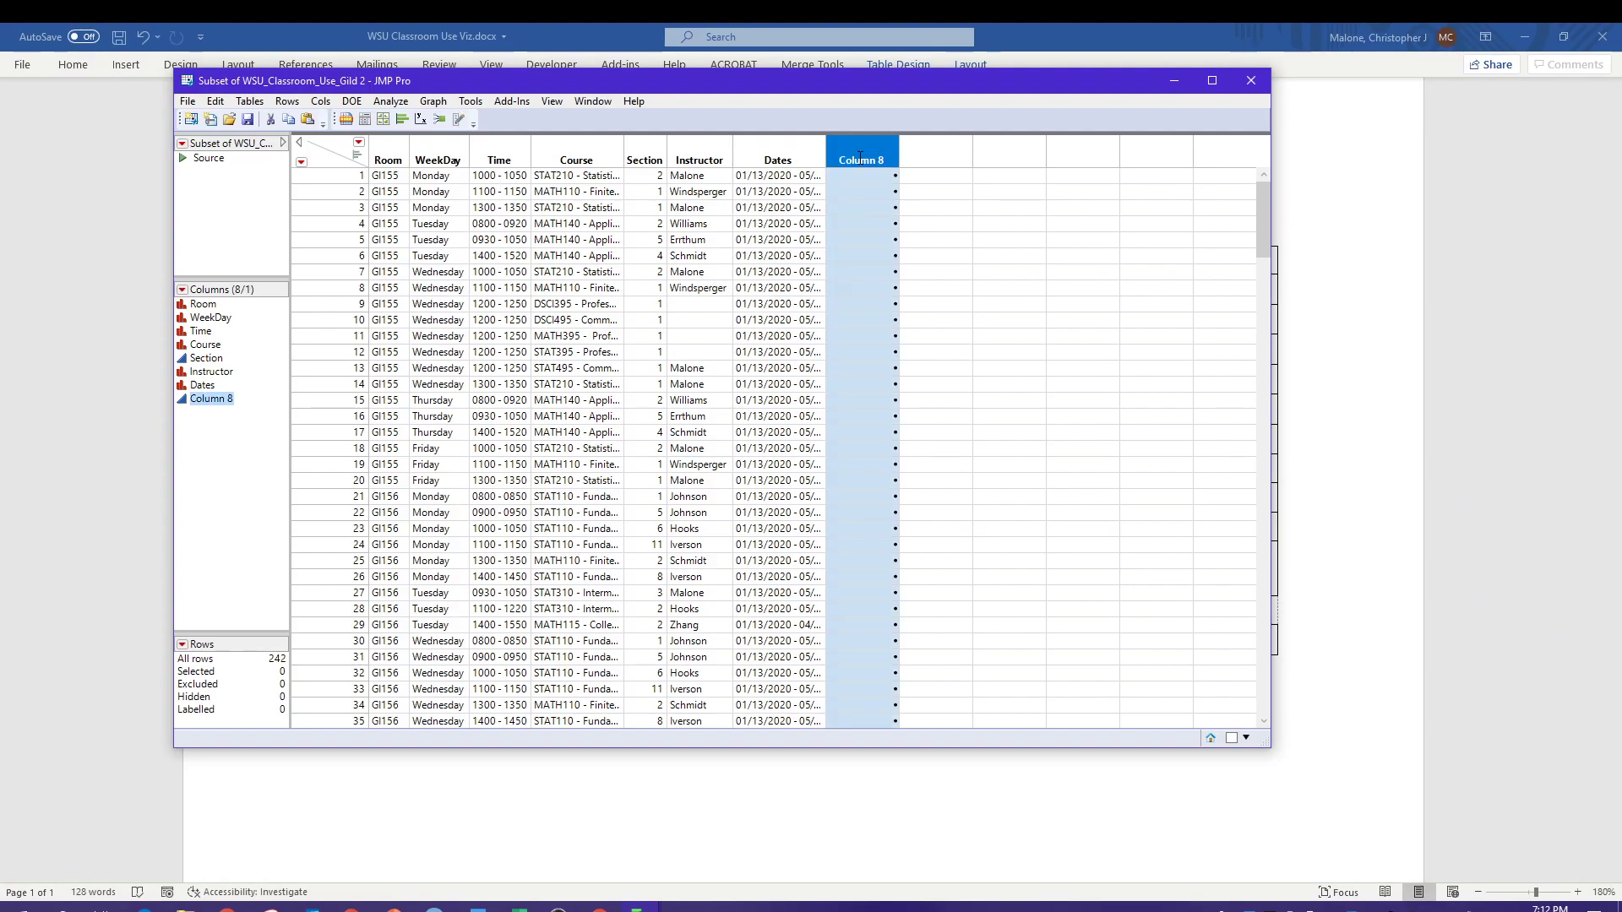
{"action": "double_click", "coordinate": [873, 152]}
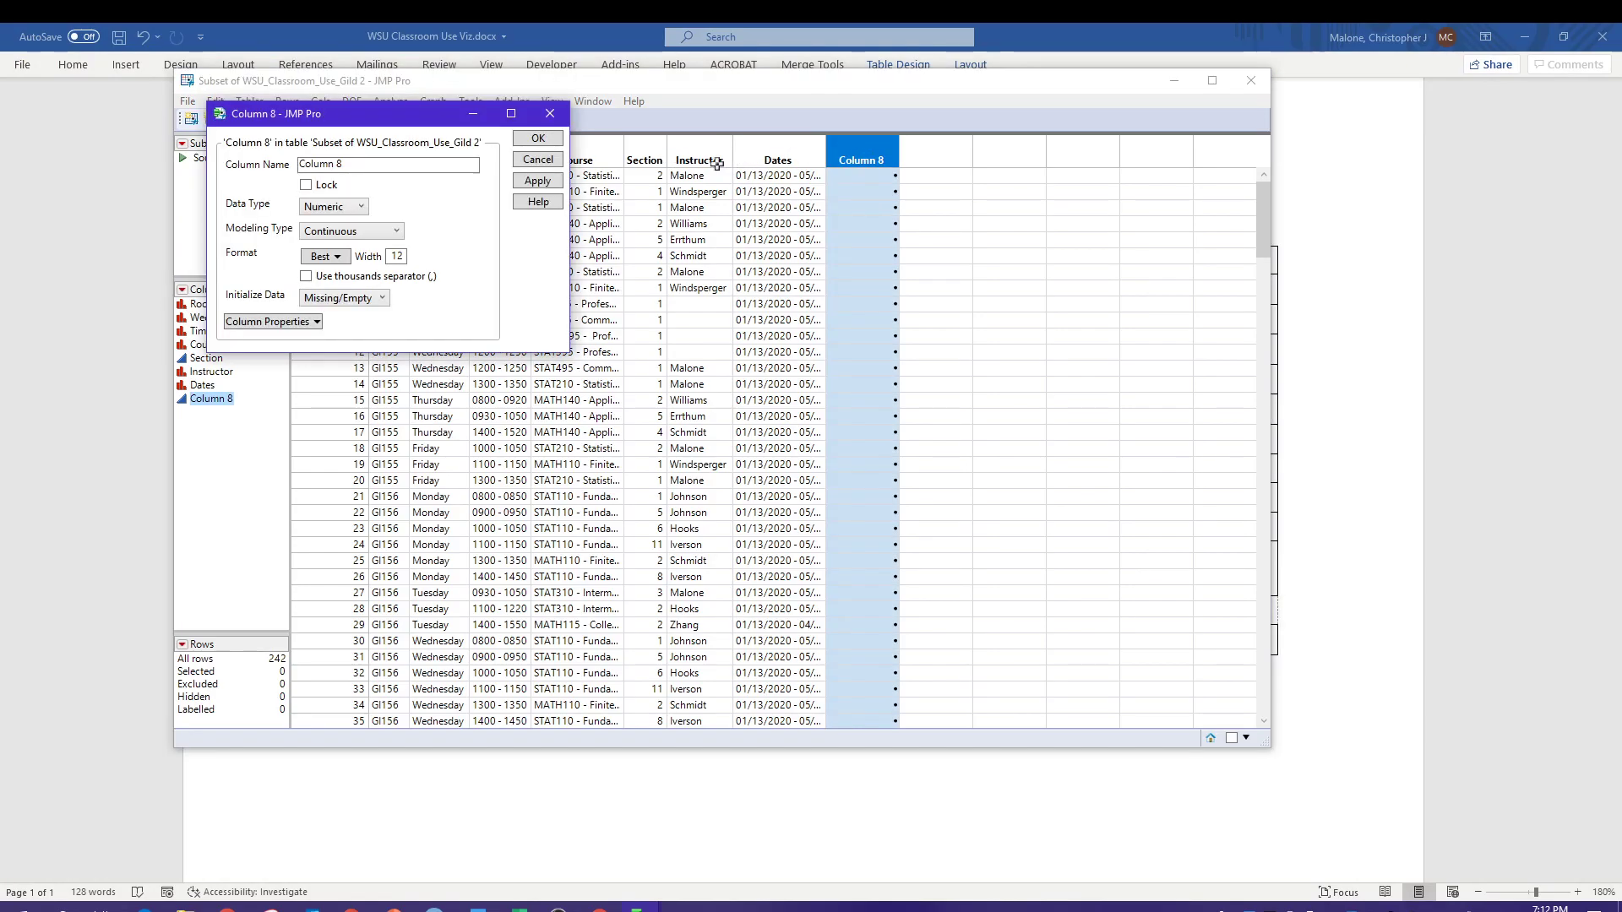
{"action": "type", "text": "StartTime"}
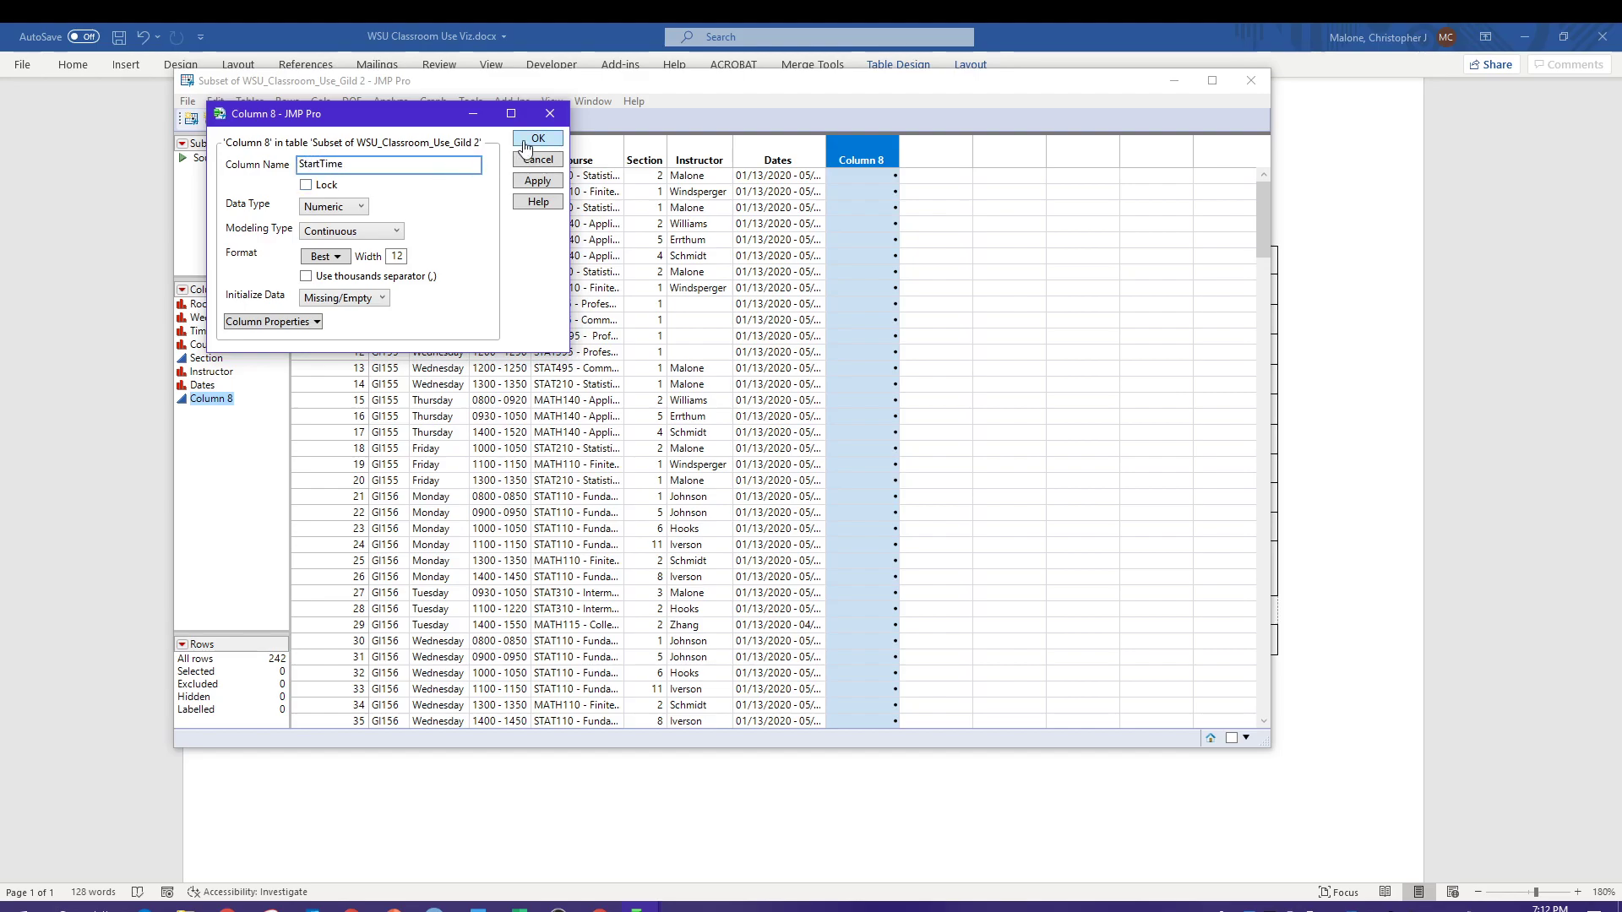
{"action": "left_click", "coordinate": [525, 143]}
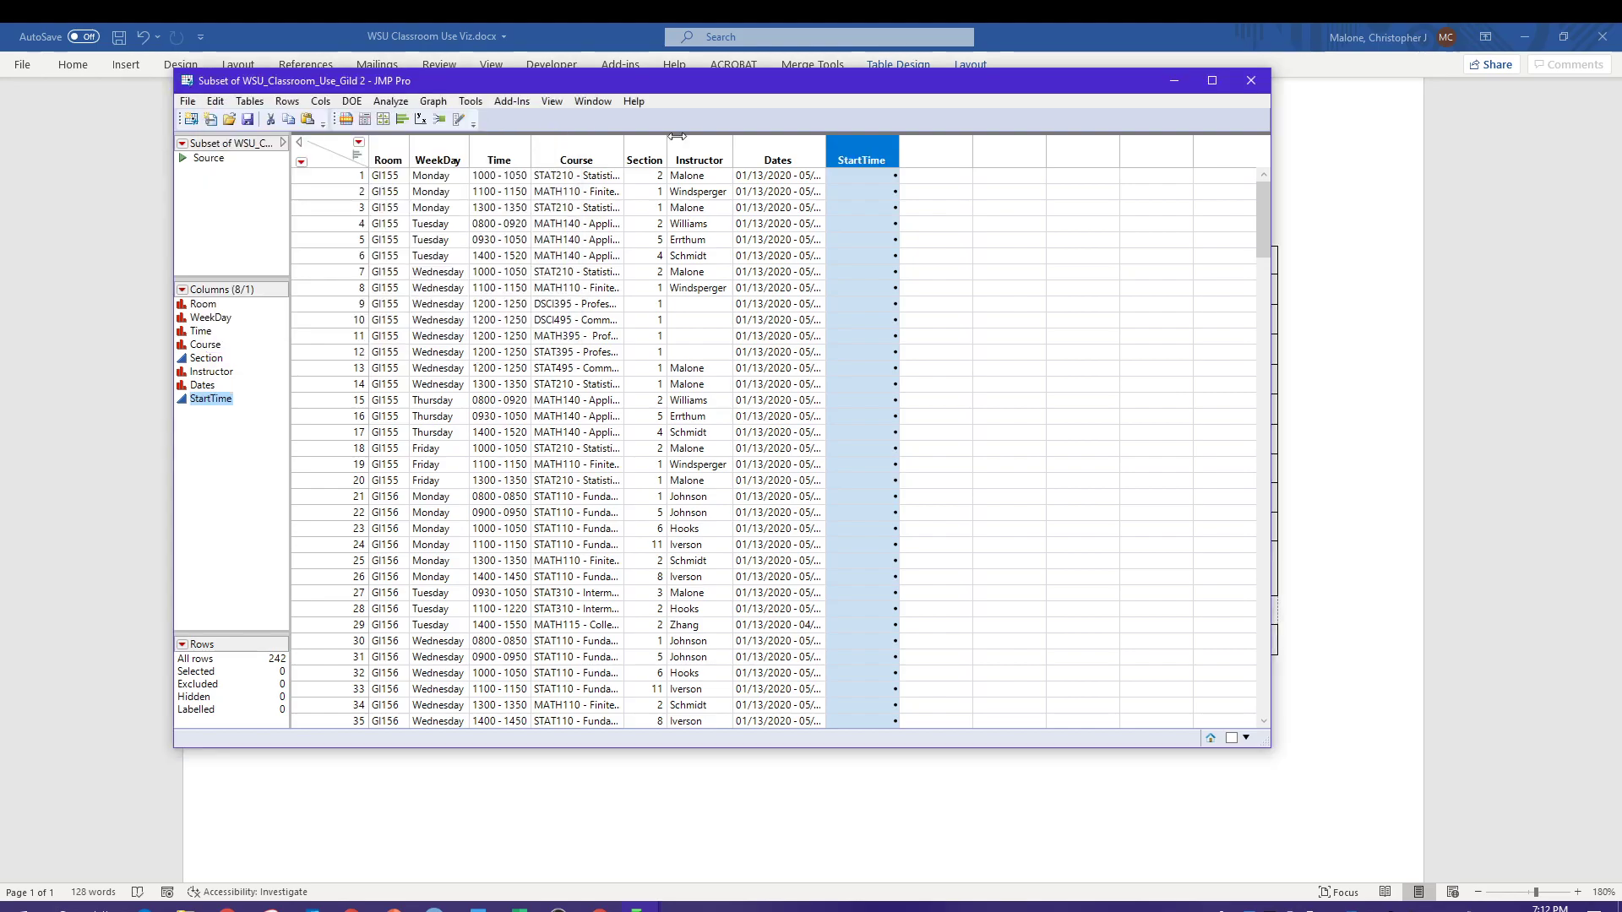
Add a new column named EndTime after StartTime, and widen the Time column slightly
{"action": "double_click", "coordinate": [926, 152]}
{"action": "double_click", "coordinate": [929, 157]}
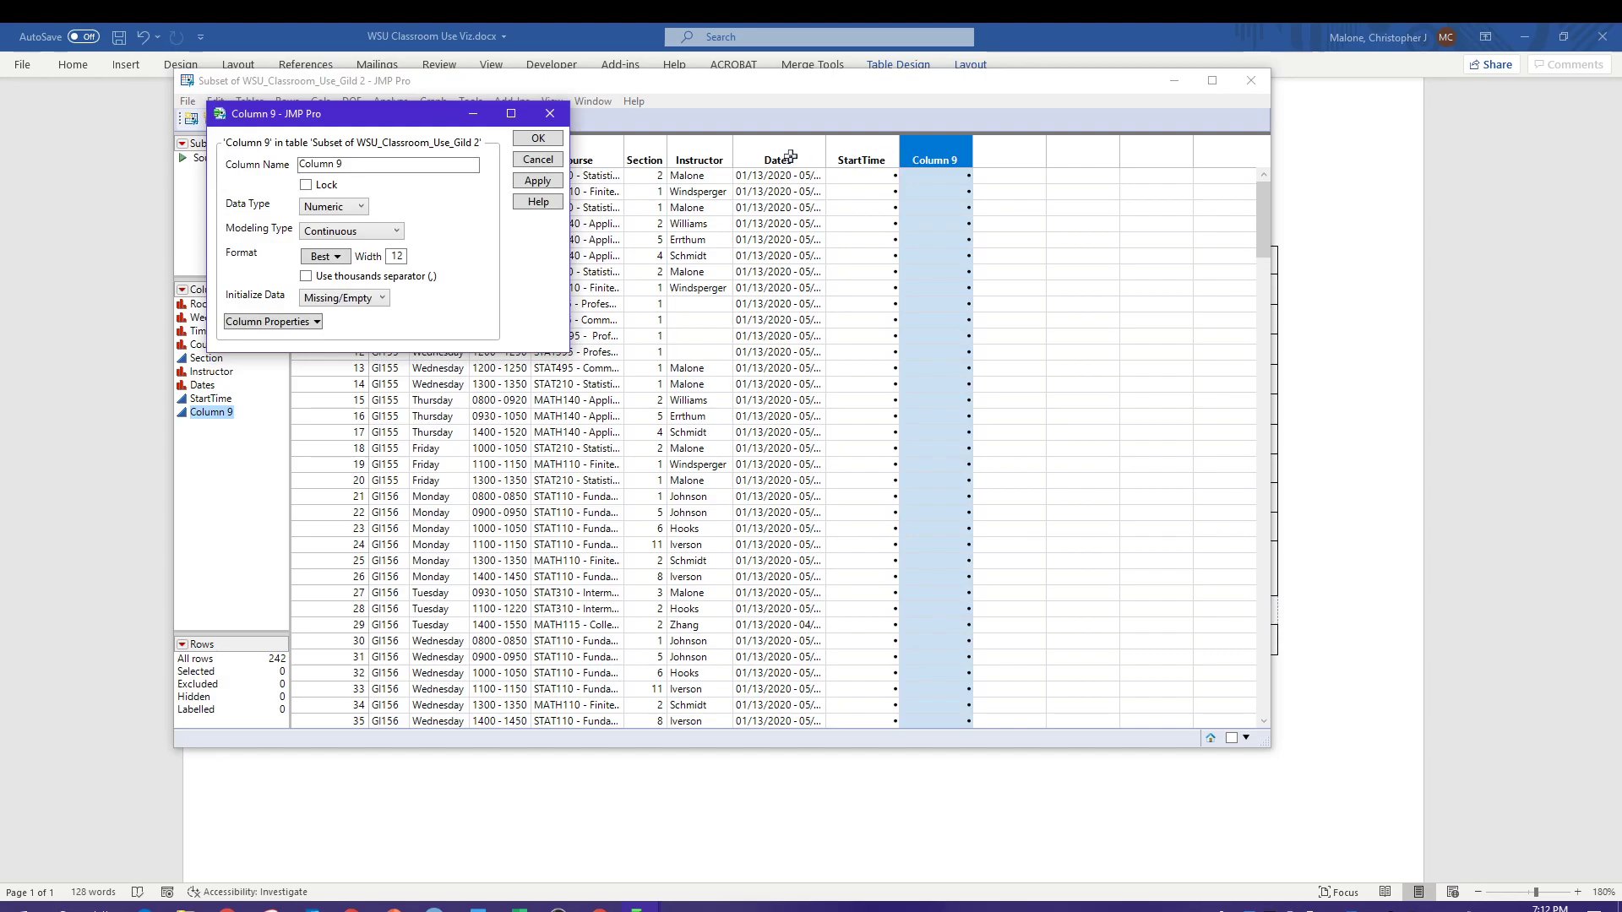
{"action": "left_click", "coordinate": [388, 164]}
{"action": "type", "text": "EndTime"}
{"action": "left_click", "coordinate": [534, 139]}
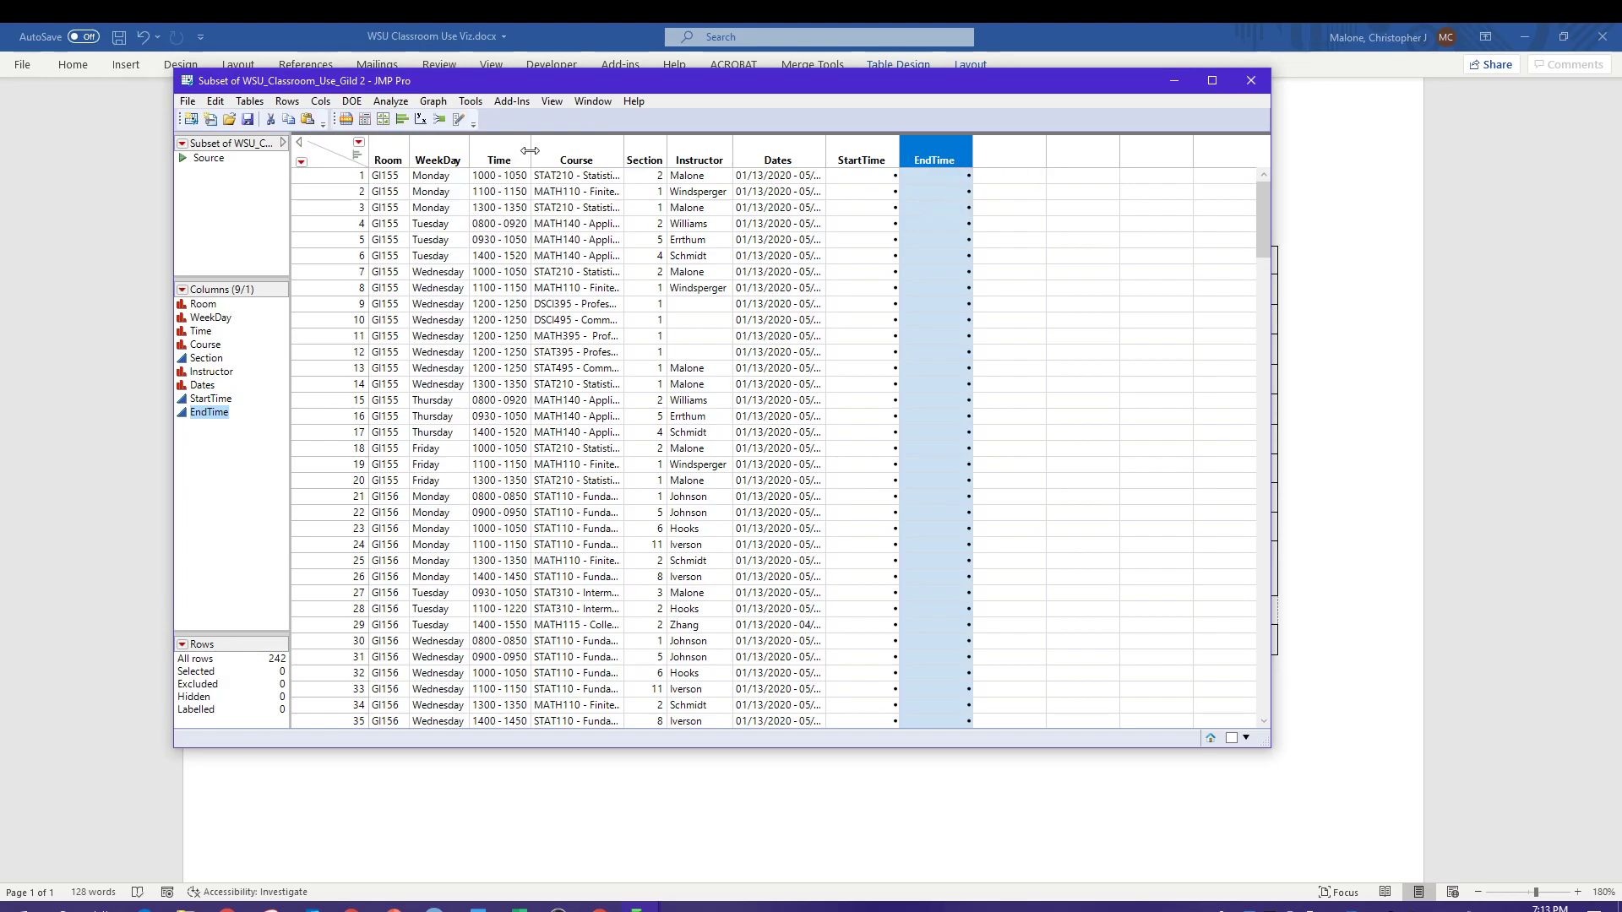
{"action": "left_click_drag", "start_coordinate": [543, 150], "coordinate": [564, 152]}
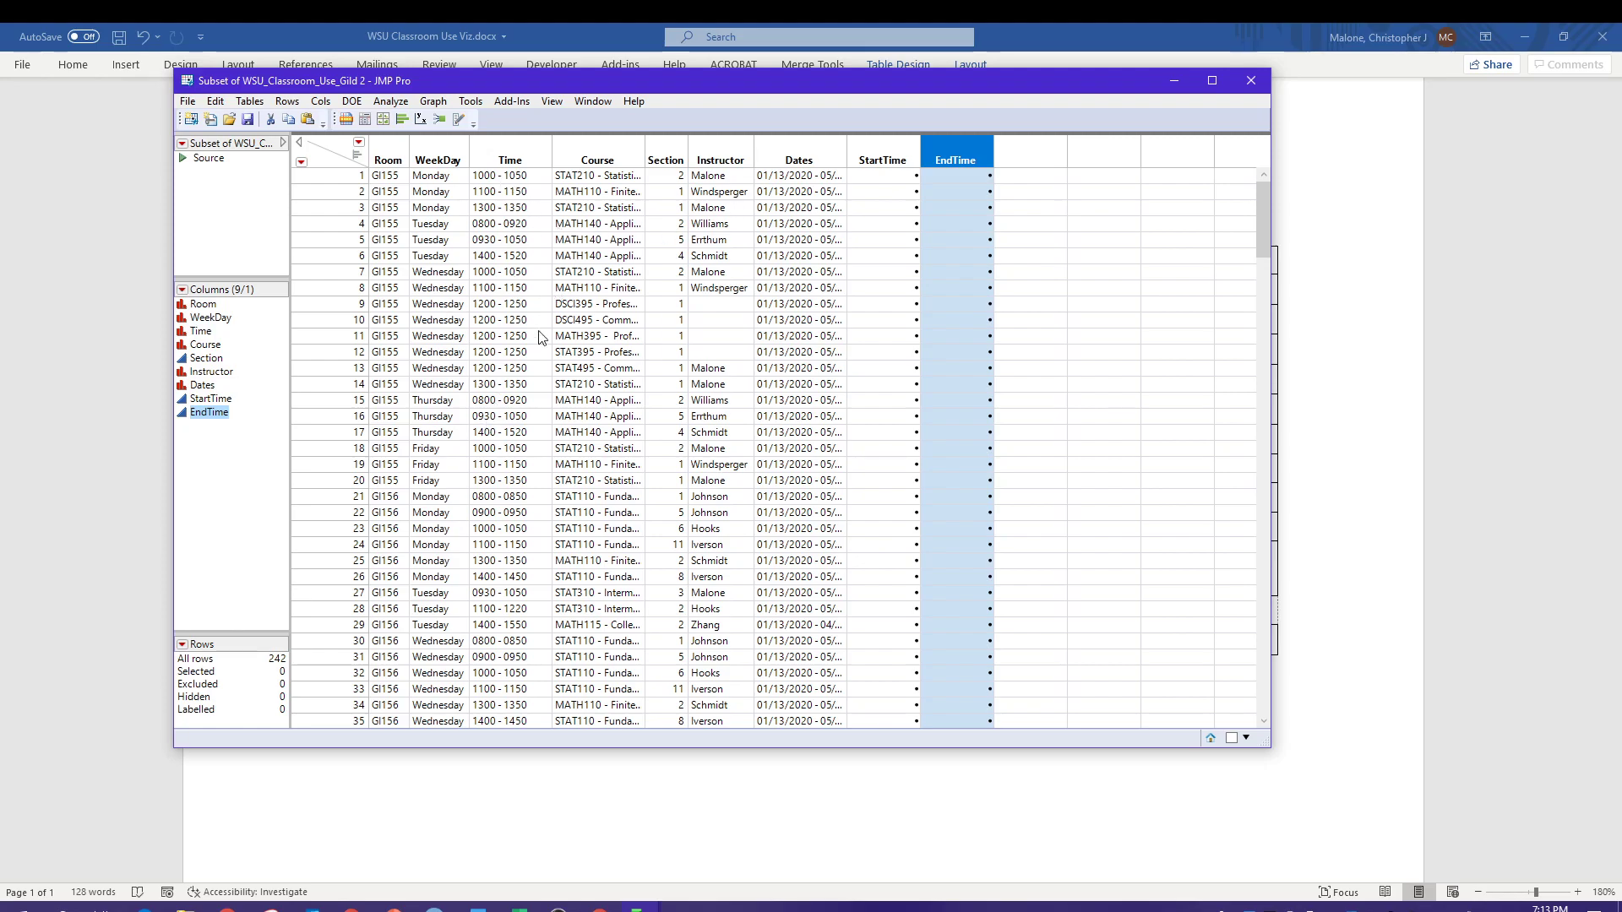
Start a formula for the StartTime column with the Left character function, and move the formula window off the Time column
{"action": "left_click", "coordinate": [871, 150]}
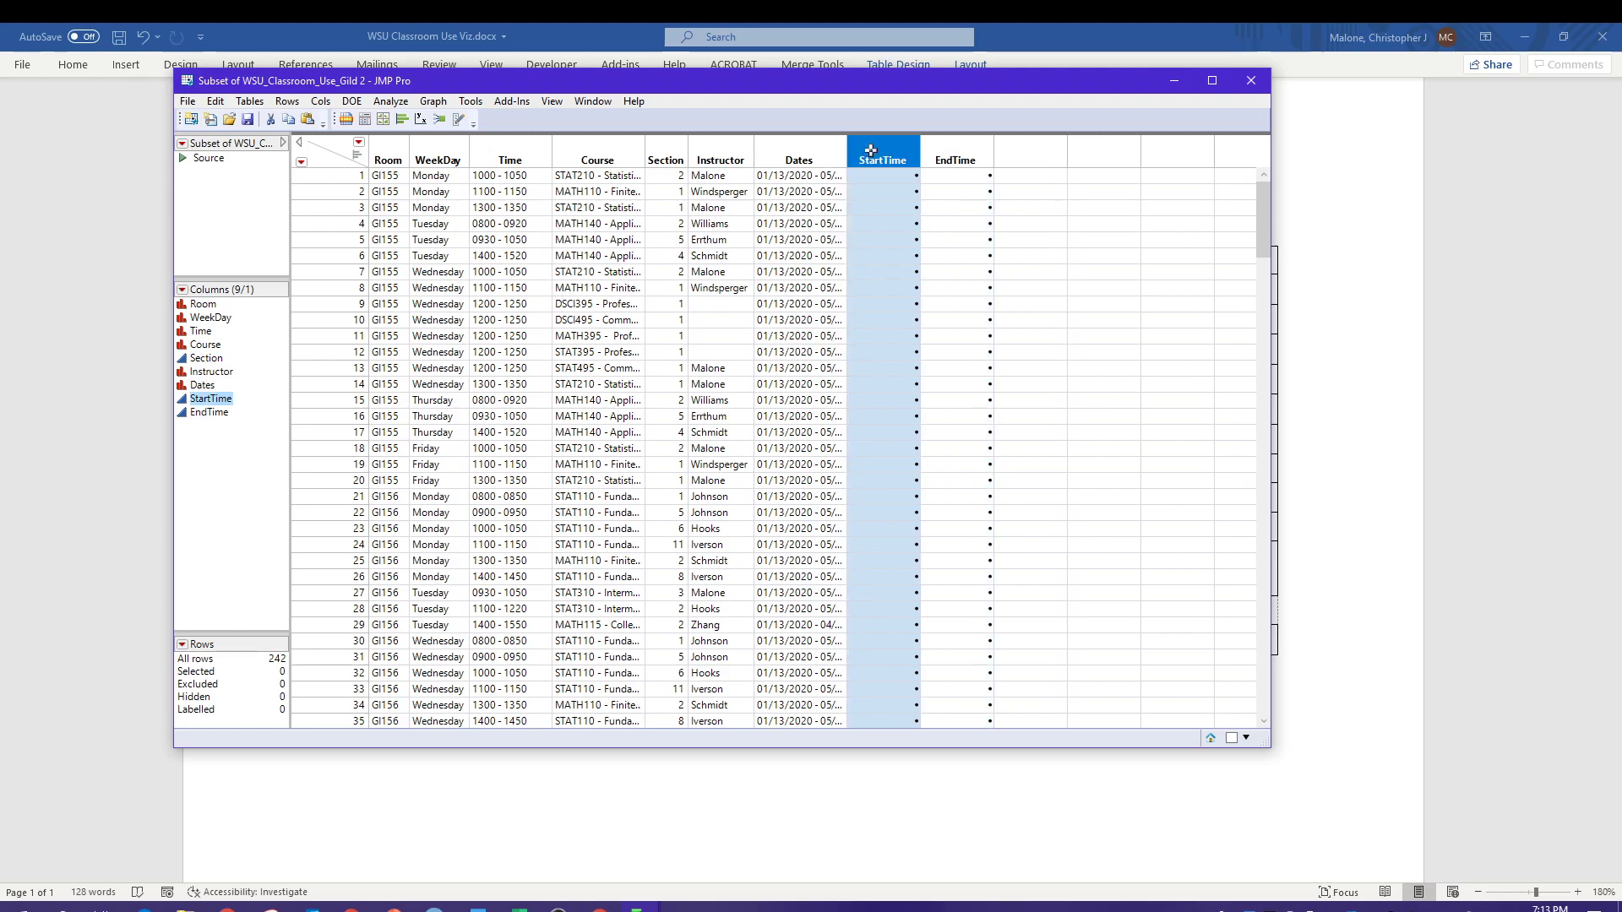
{"action": "right_click", "coordinate": [870, 150]}
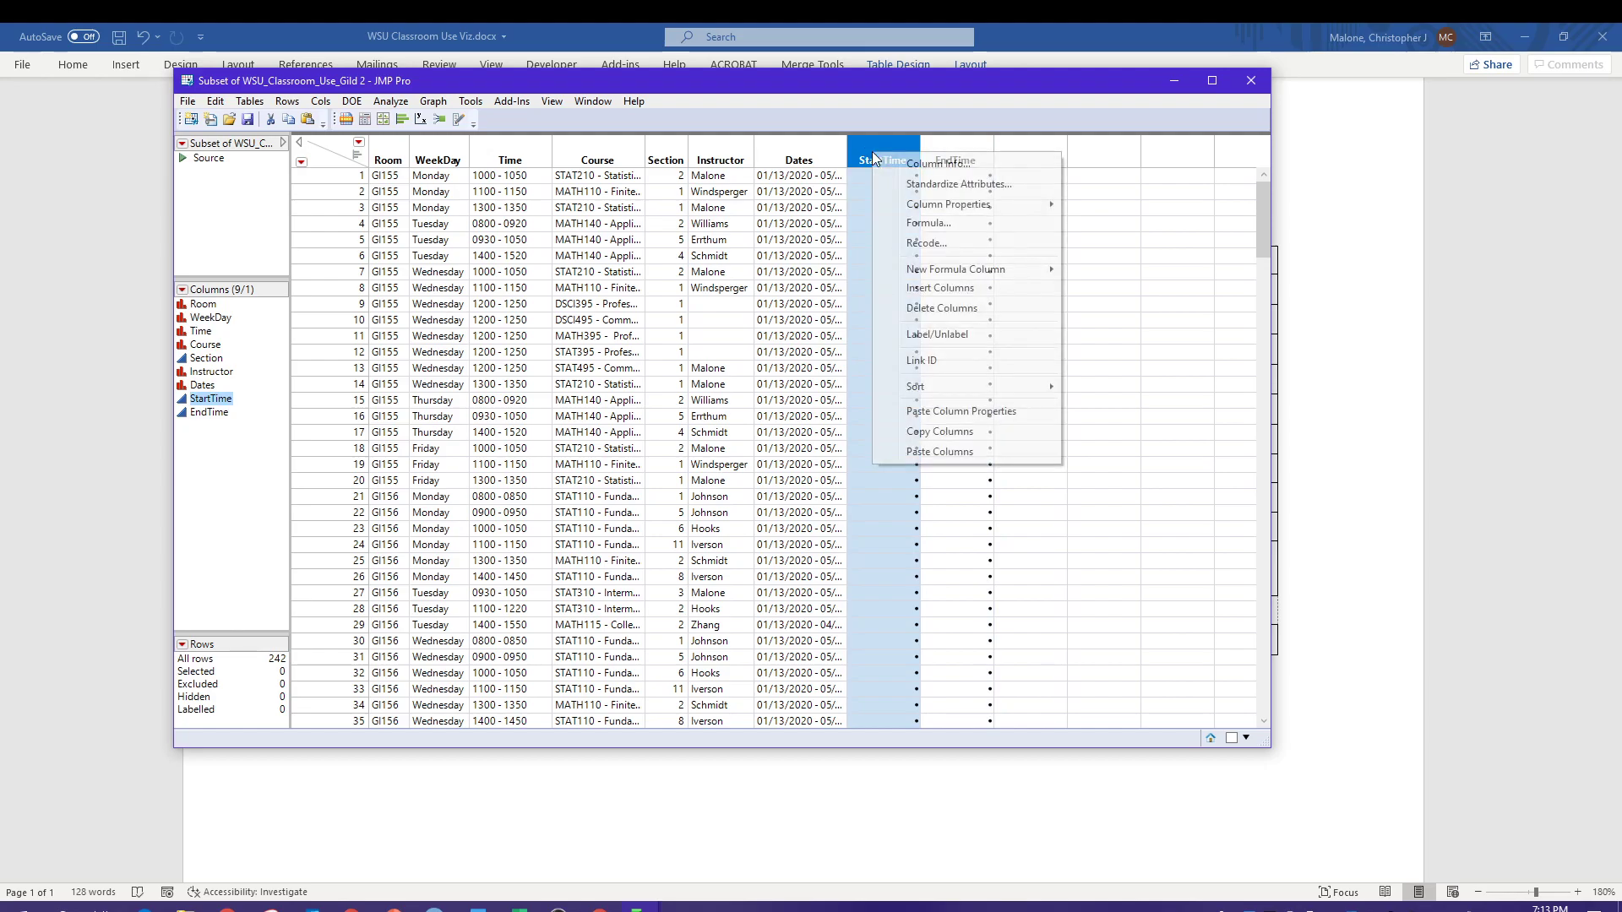
{"action": "left_click", "coordinate": [945, 223]}
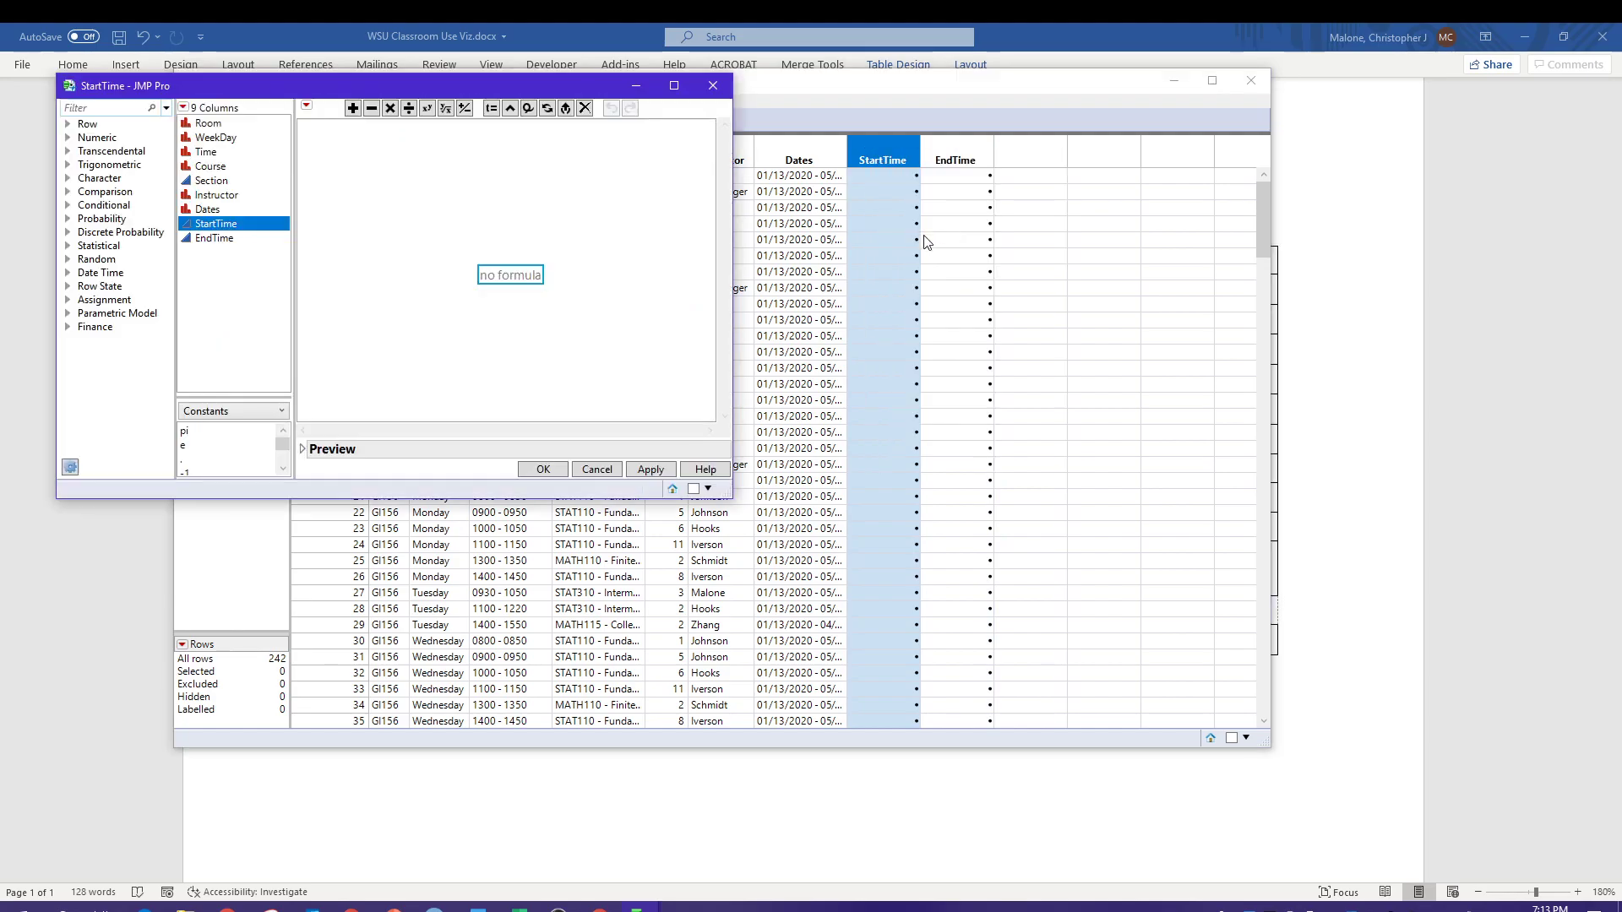
{"action": "left_click", "coordinate": [114, 184]}
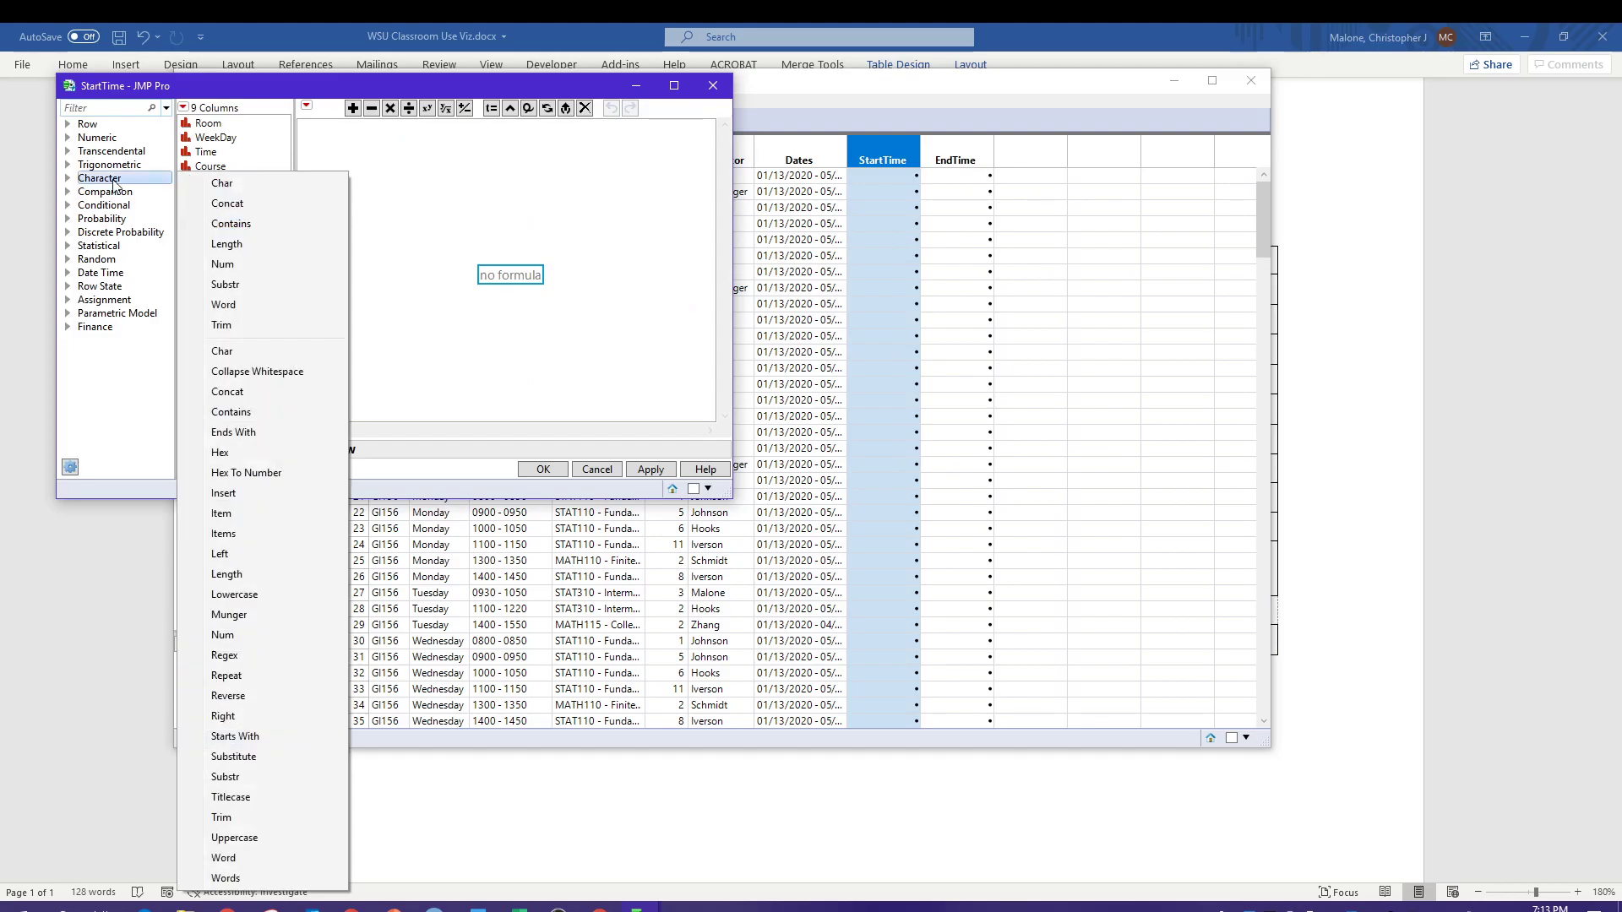
{"action": "left_click", "coordinate": [238, 553]}
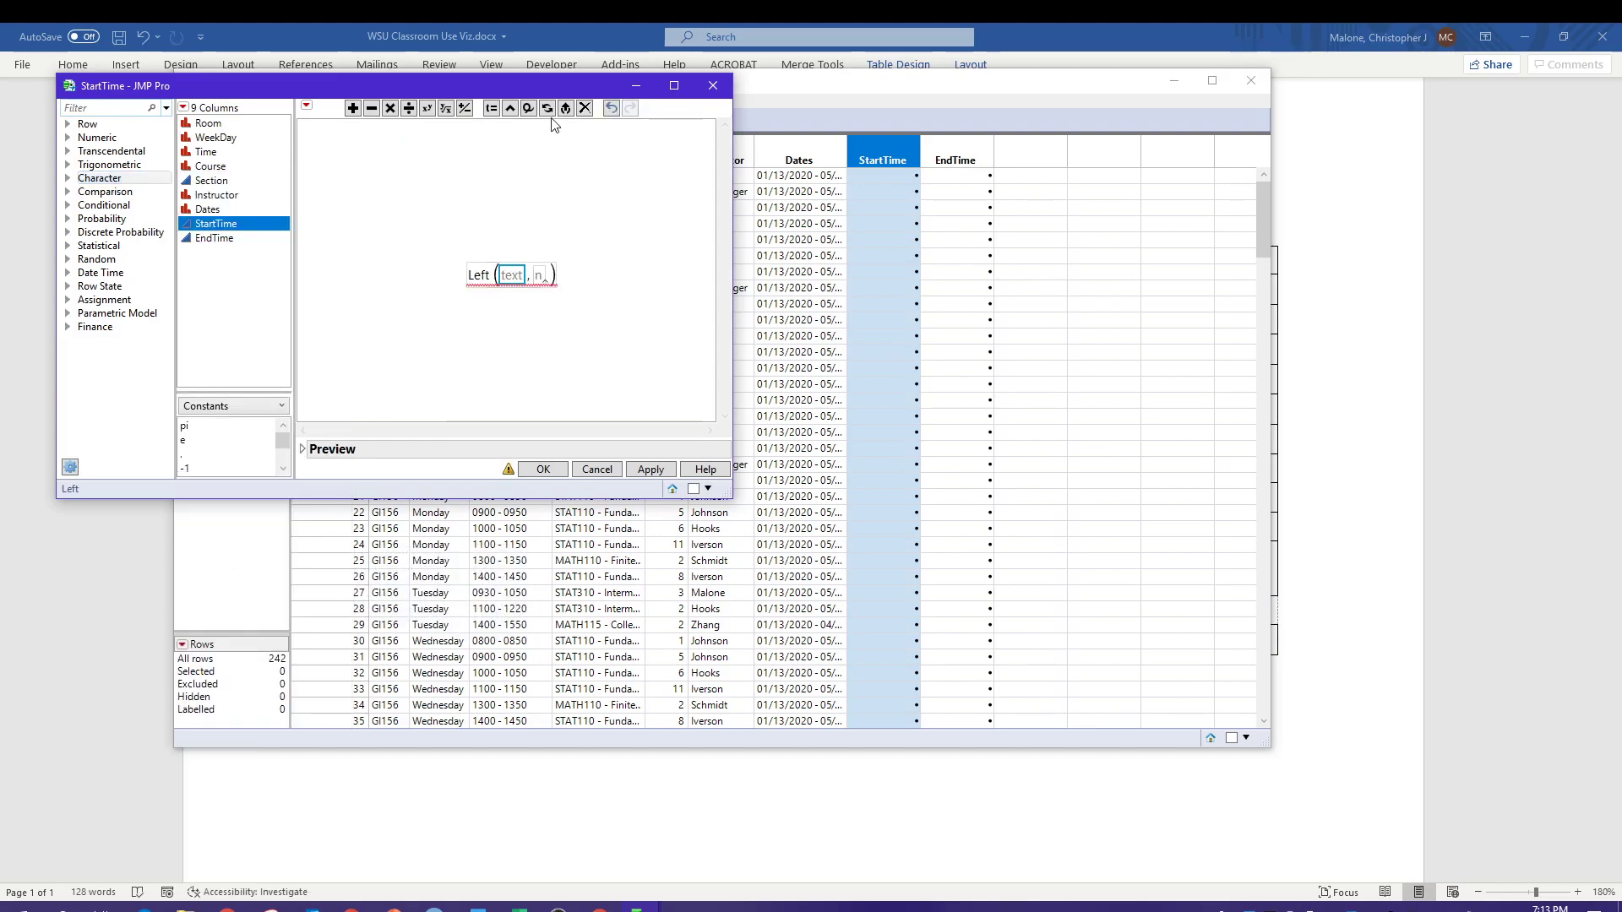
{"action": "left_click_drag", "start_coordinate": [525, 82], "coordinate": [900, 110]}
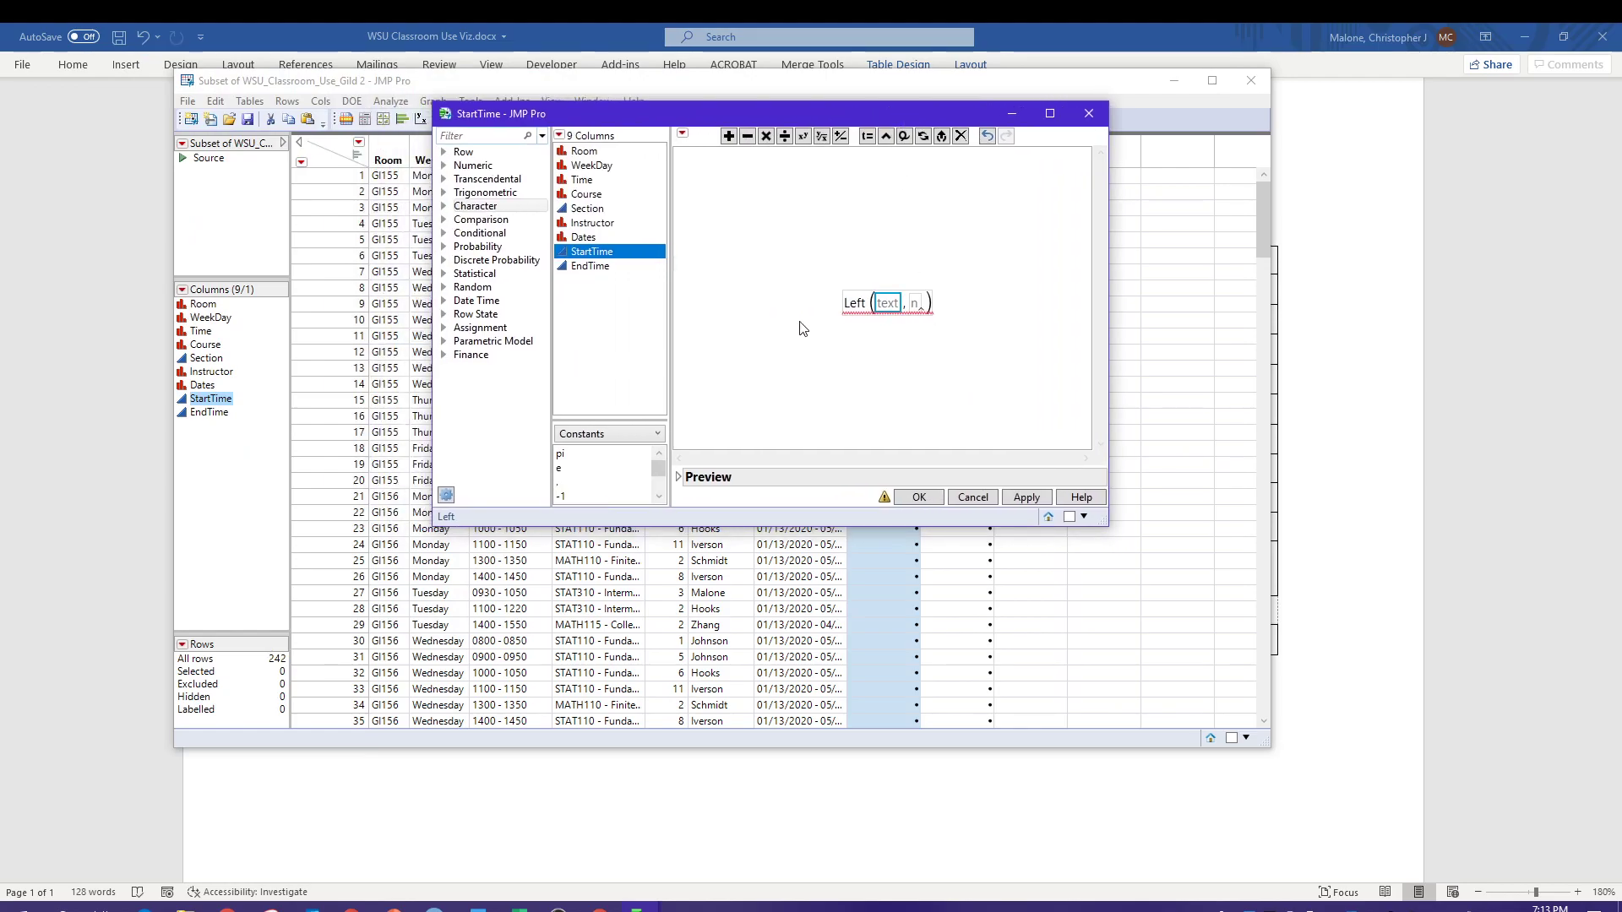
Complete the StartTime formula as Left(Time, 4) and apply it to the column
{"action": "left_click", "coordinate": [602, 181]}
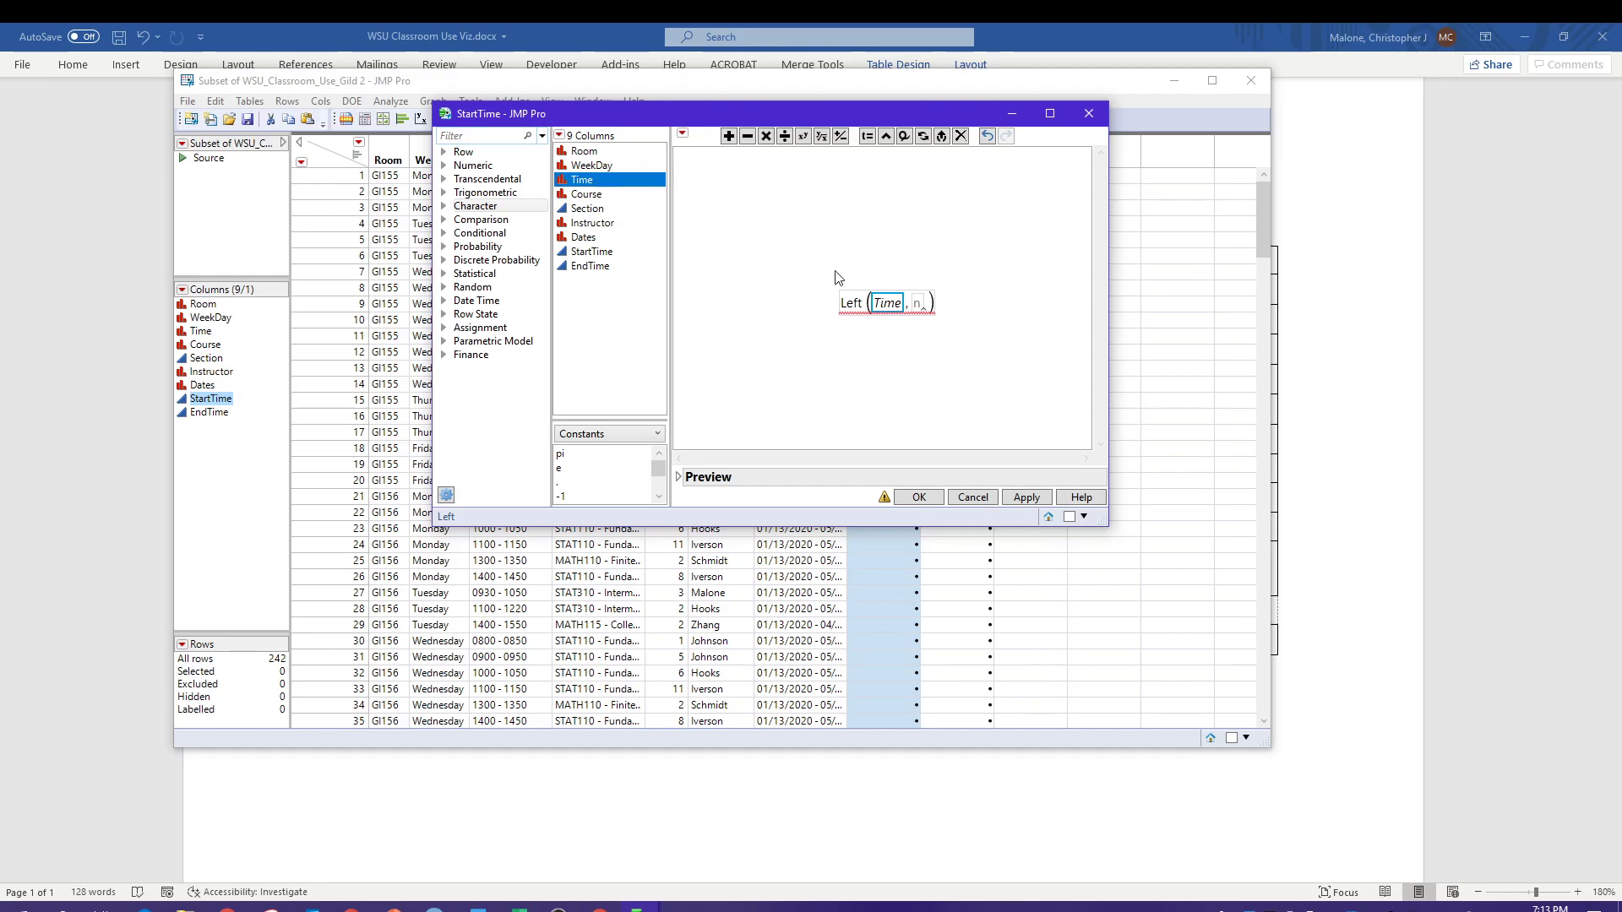
{"action": "left_click", "coordinate": [920, 305]}
{"action": "type", "text": "4"}
{"action": "key", "text": "Return"}
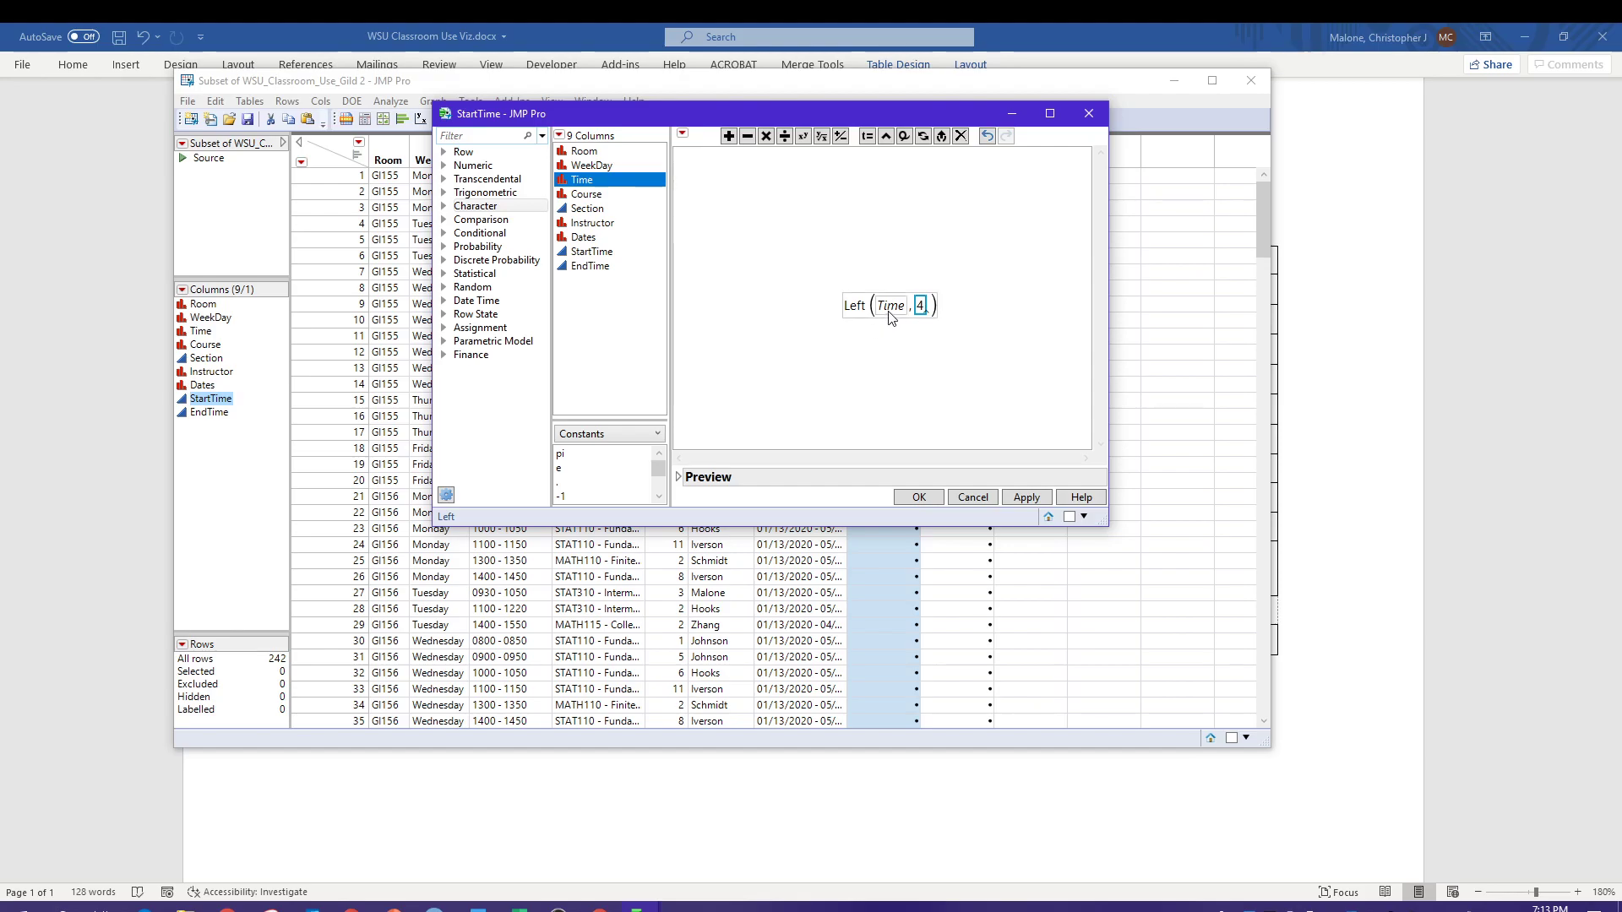
{"action": "left_click_drag", "start_coordinate": [813, 118], "coordinate": [806, 225]}
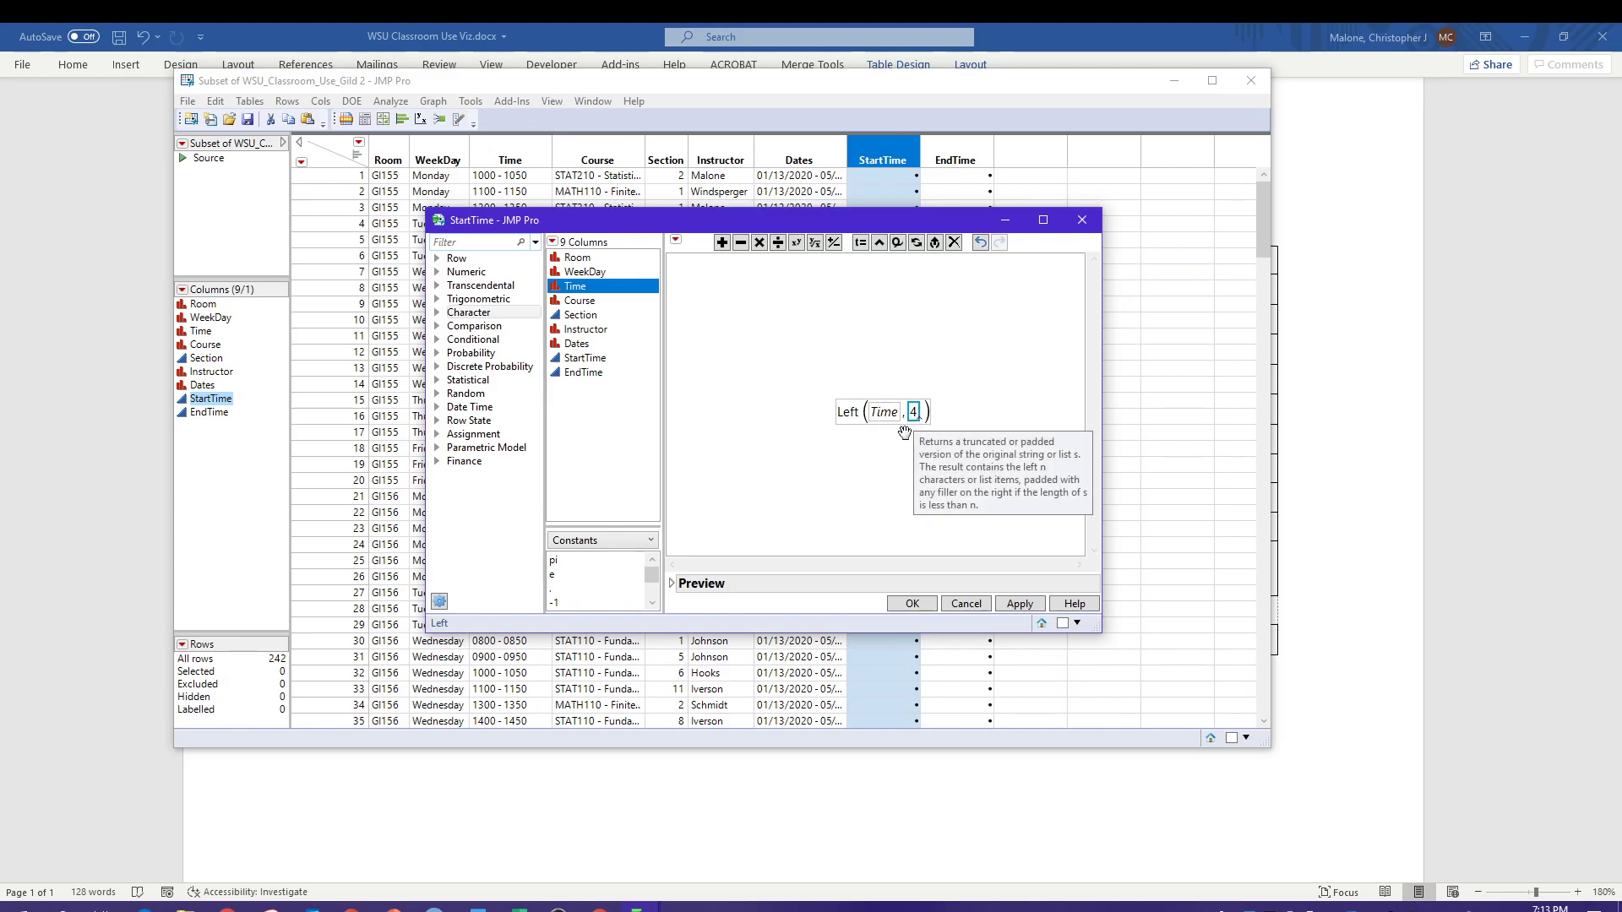
{"action": "left_click", "coordinate": [1018, 602]}
{"action": "mouse_move", "coordinate": [871, 220]}
{"action": "left_mouse_down"}
{"action": "mouse_move", "coordinate": [887, 241]}
{"action": "mouse_move", "coordinate": [841, 205]}
{"action": "left_mouse_up"}
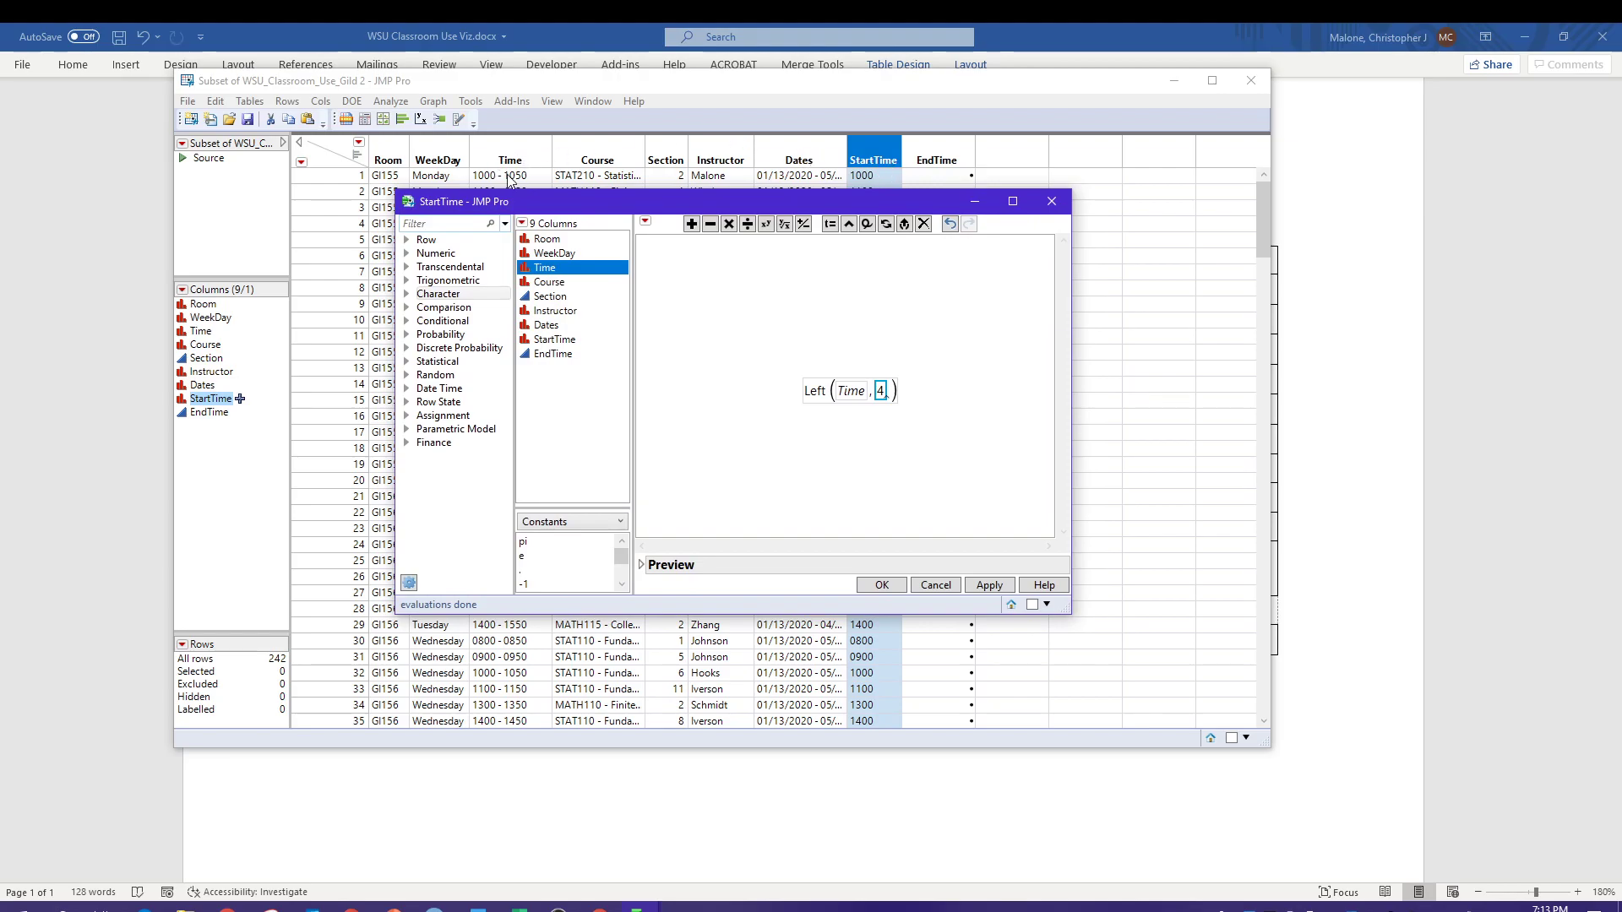
{"action": "left_click", "coordinate": [894, 584]}
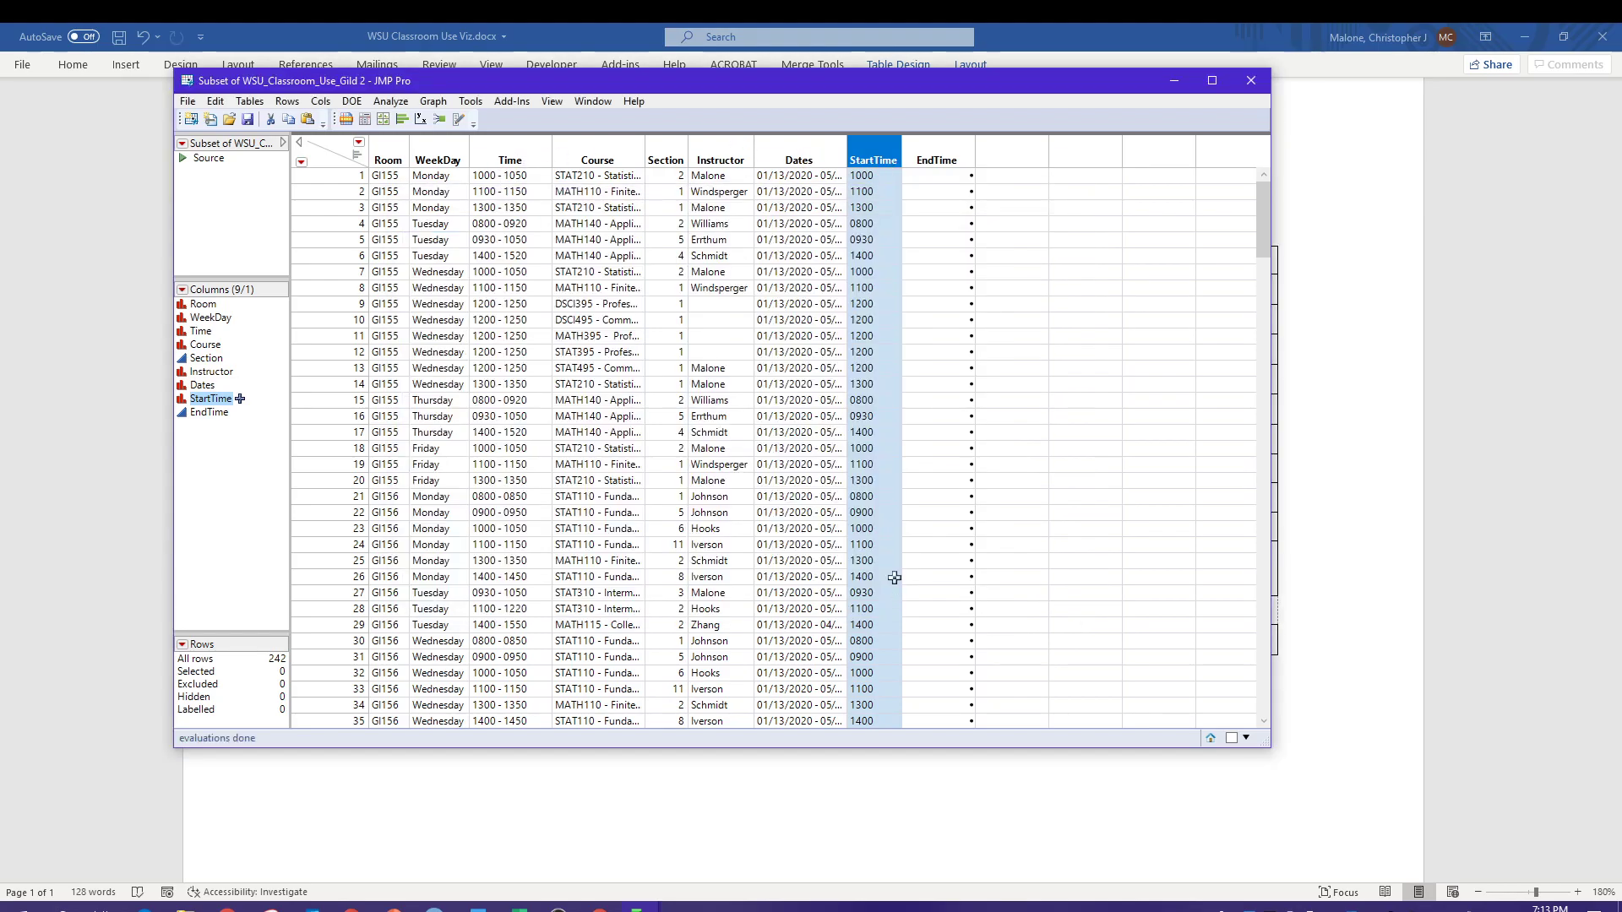
Give the EndTime column the formula Right(Time, 4) and apply it
{"action": "left_click", "coordinate": [938, 155]}
{"action": "right_click", "coordinate": [938, 154]}
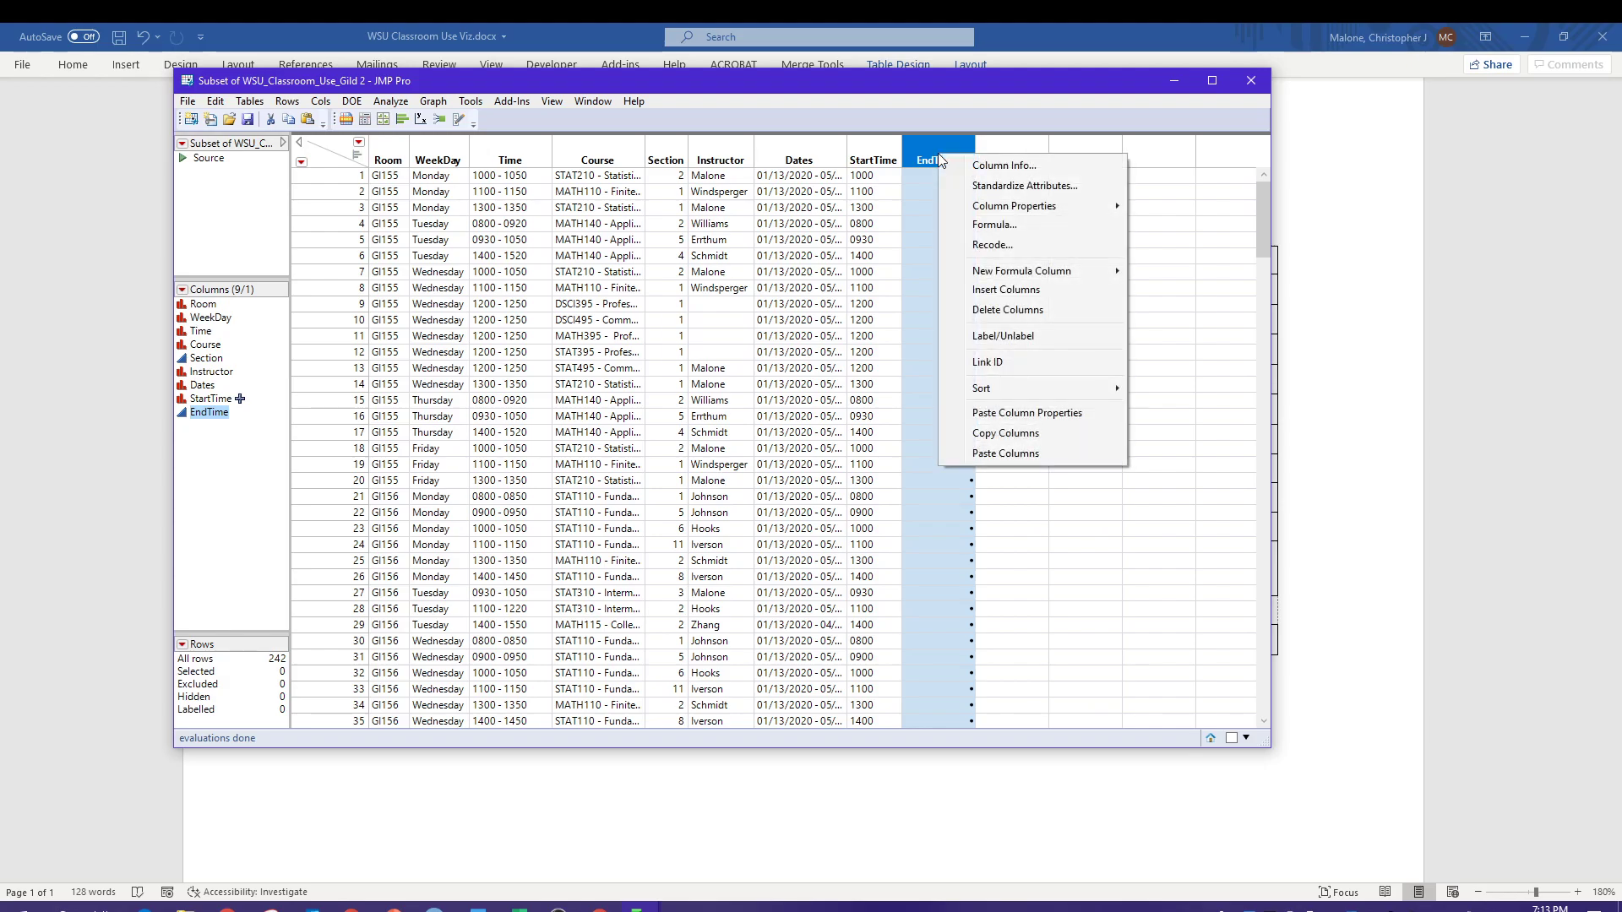
{"action": "left_click", "coordinate": [993, 227]}
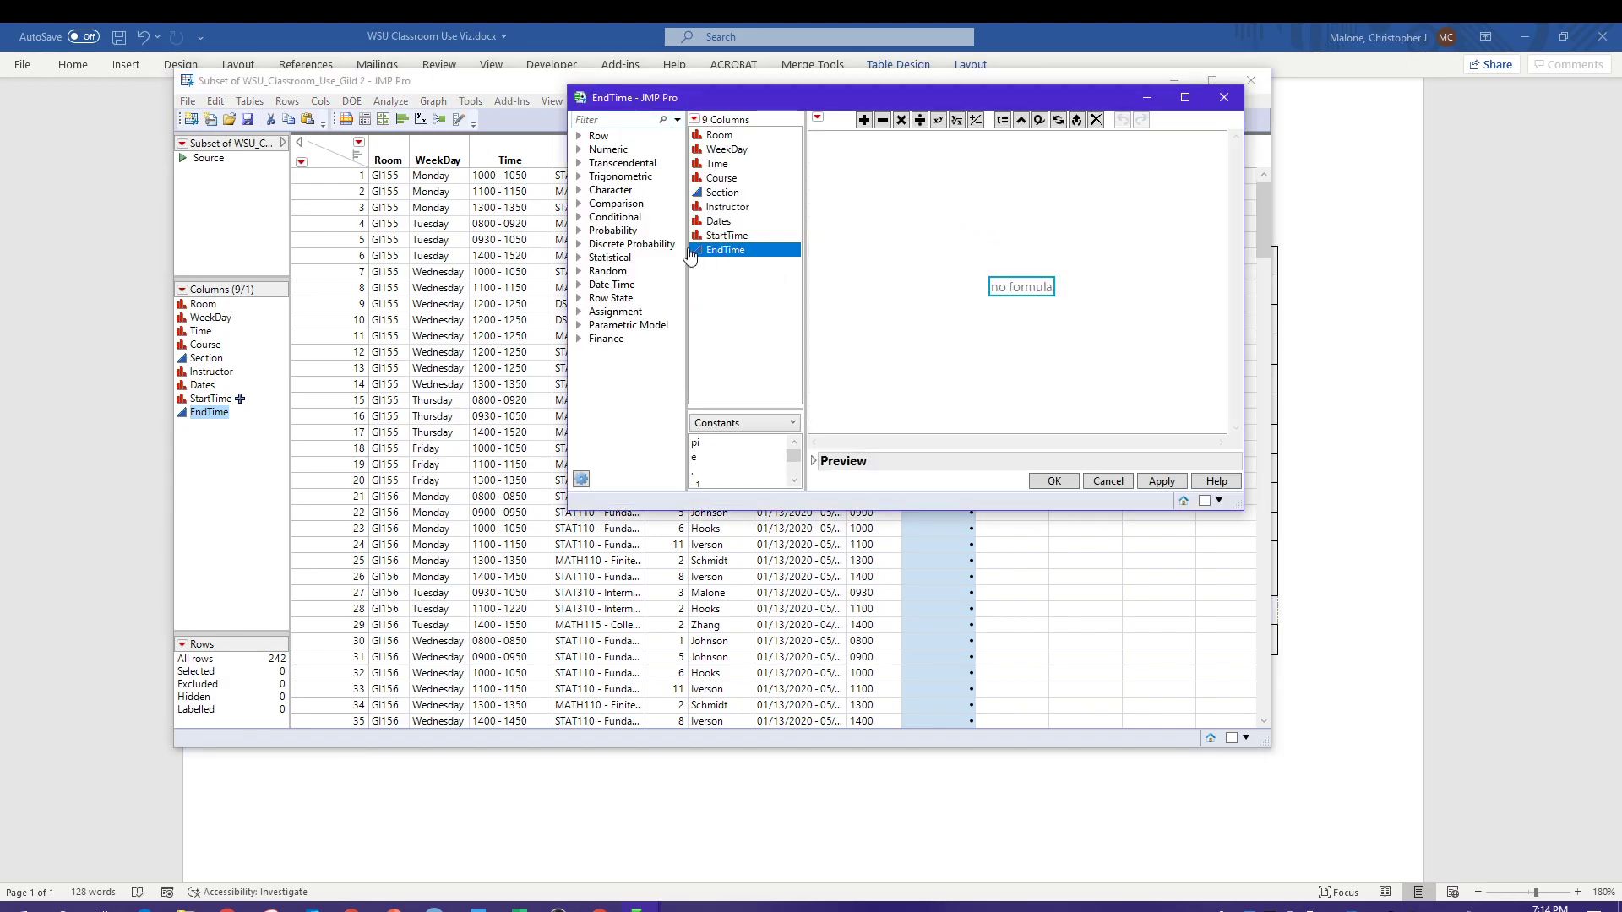
{"action": "left_click", "coordinate": [626, 195]}
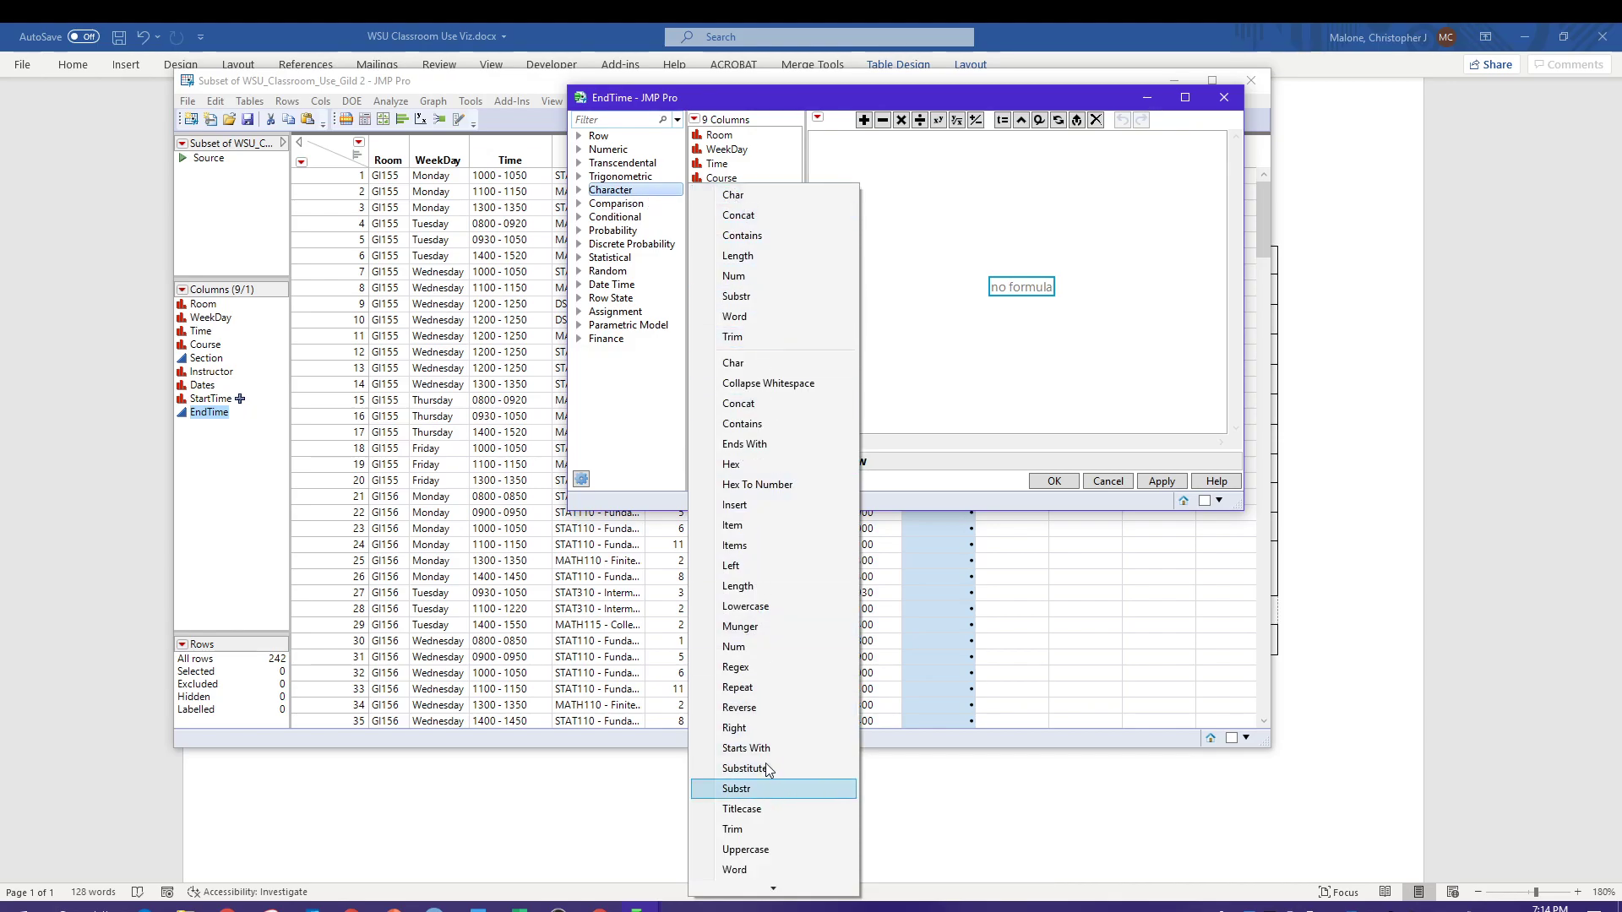
{"action": "left_click", "coordinate": [754, 726]}
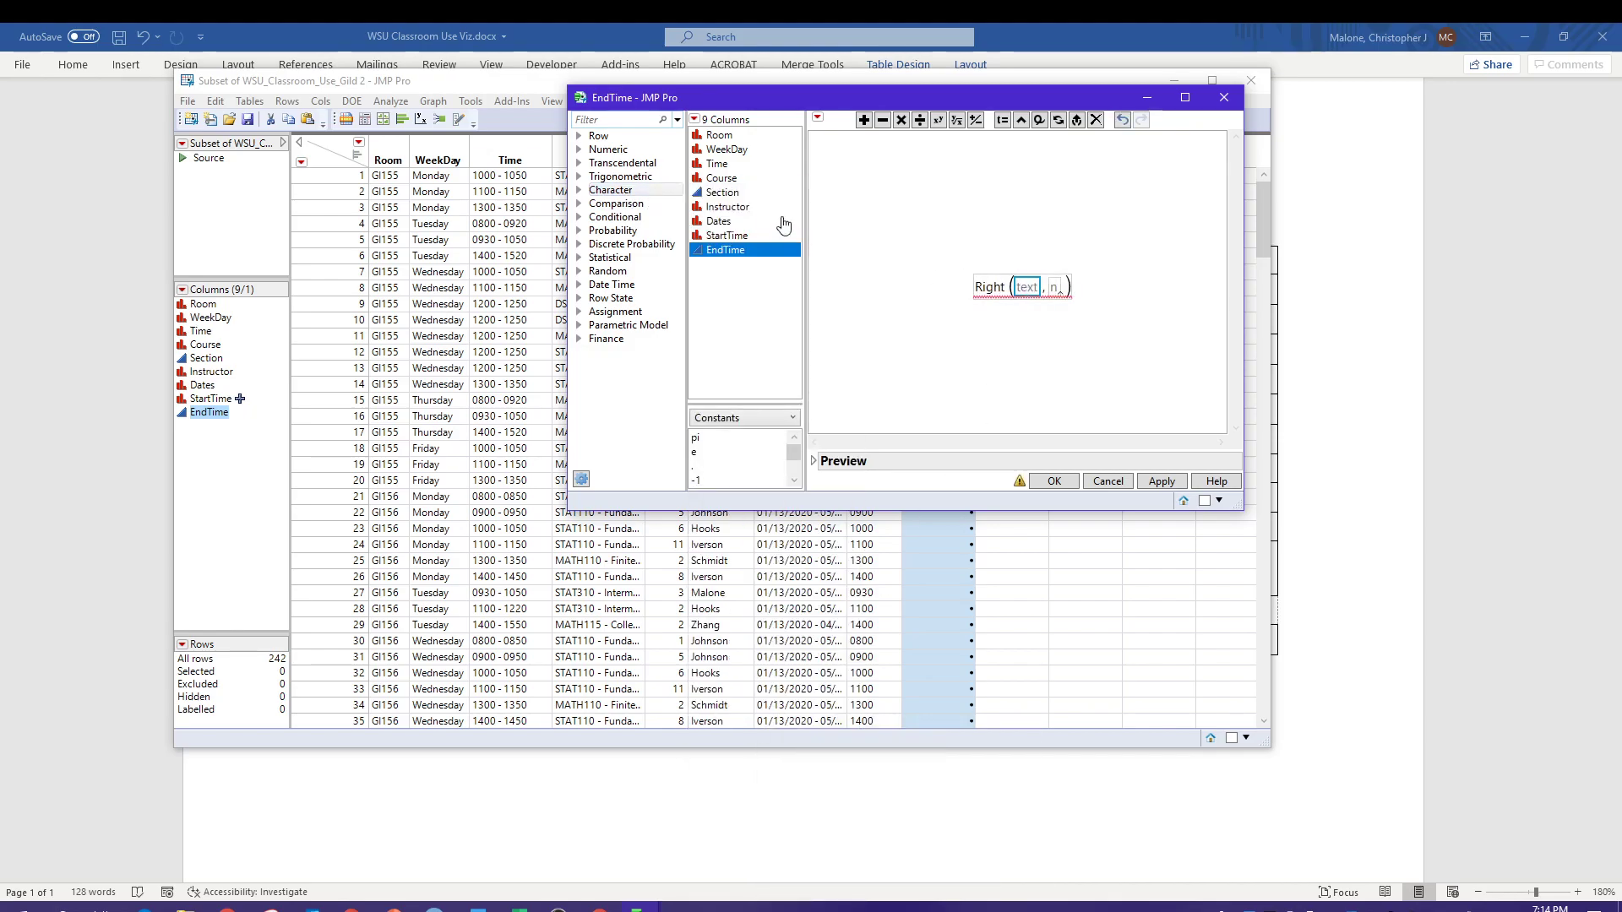
{"action": "left_click", "coordinate": [717, 164]}
{"action": "left_click", "coordinate": [1058, 292]}
{"action": "type", "text": "4"}
{"action": "key", "text": "Return"}
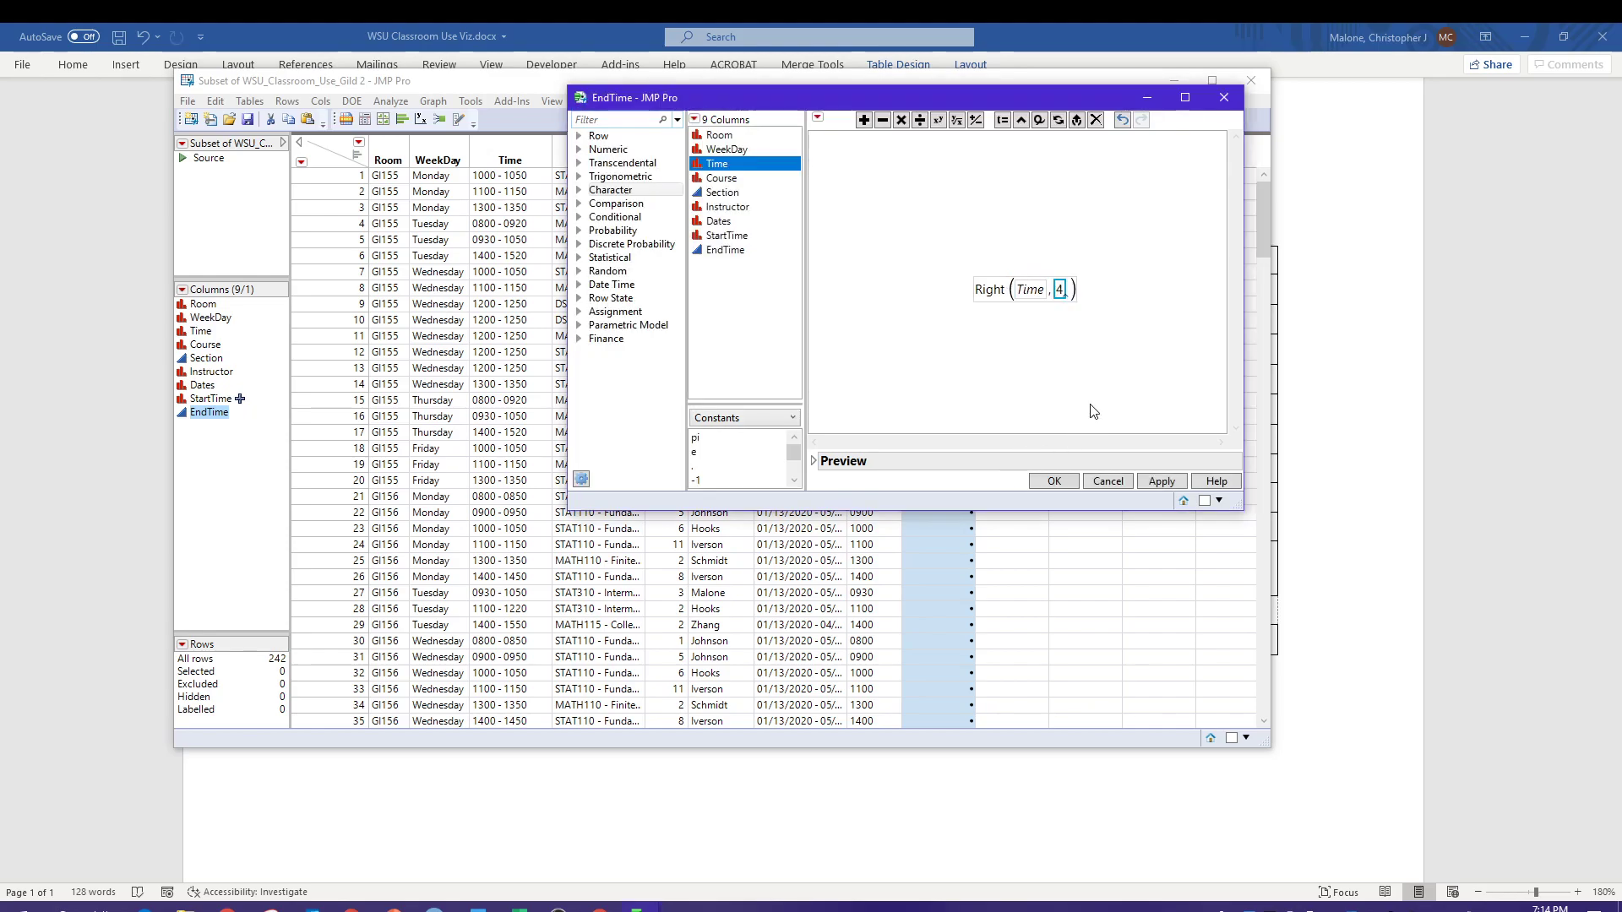
{"action": "left_click", "coordinate": [1162, 482]}
{"action": "left_click", "coordinate": [1055, 482]}
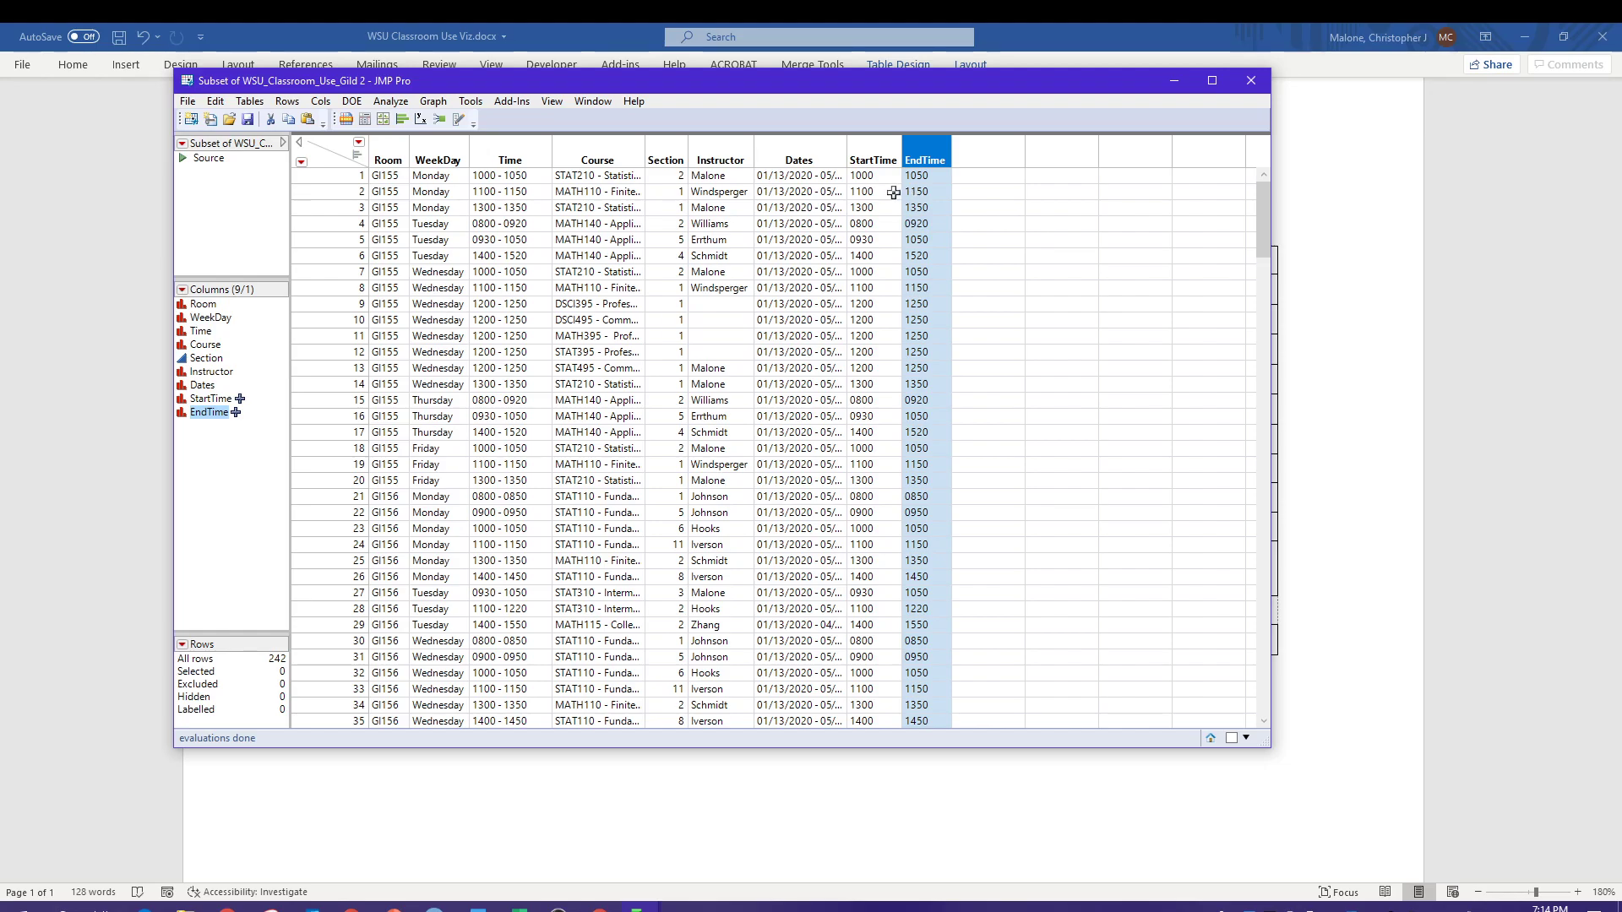
Summarize the table grouped by StartTime, examine which start times occur, and close the summary table
{"action": "left_click_drag", "start_coordinate": [945, 91], "coordinate": [961, 113]}
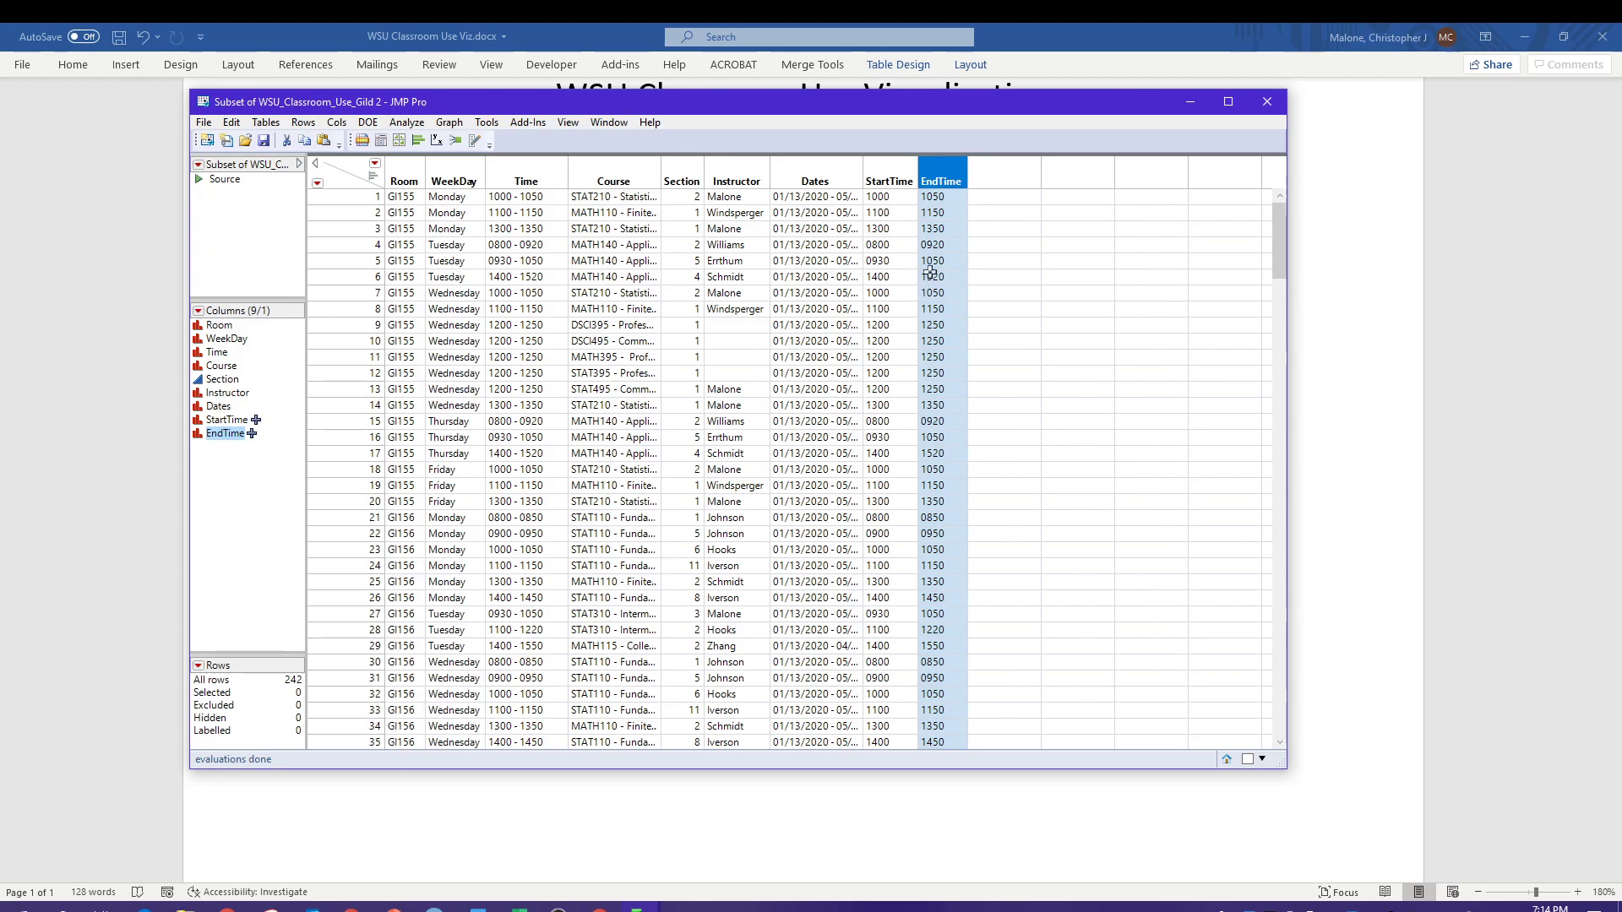
{"action": "left_click", "coordinate": [265, 123]}
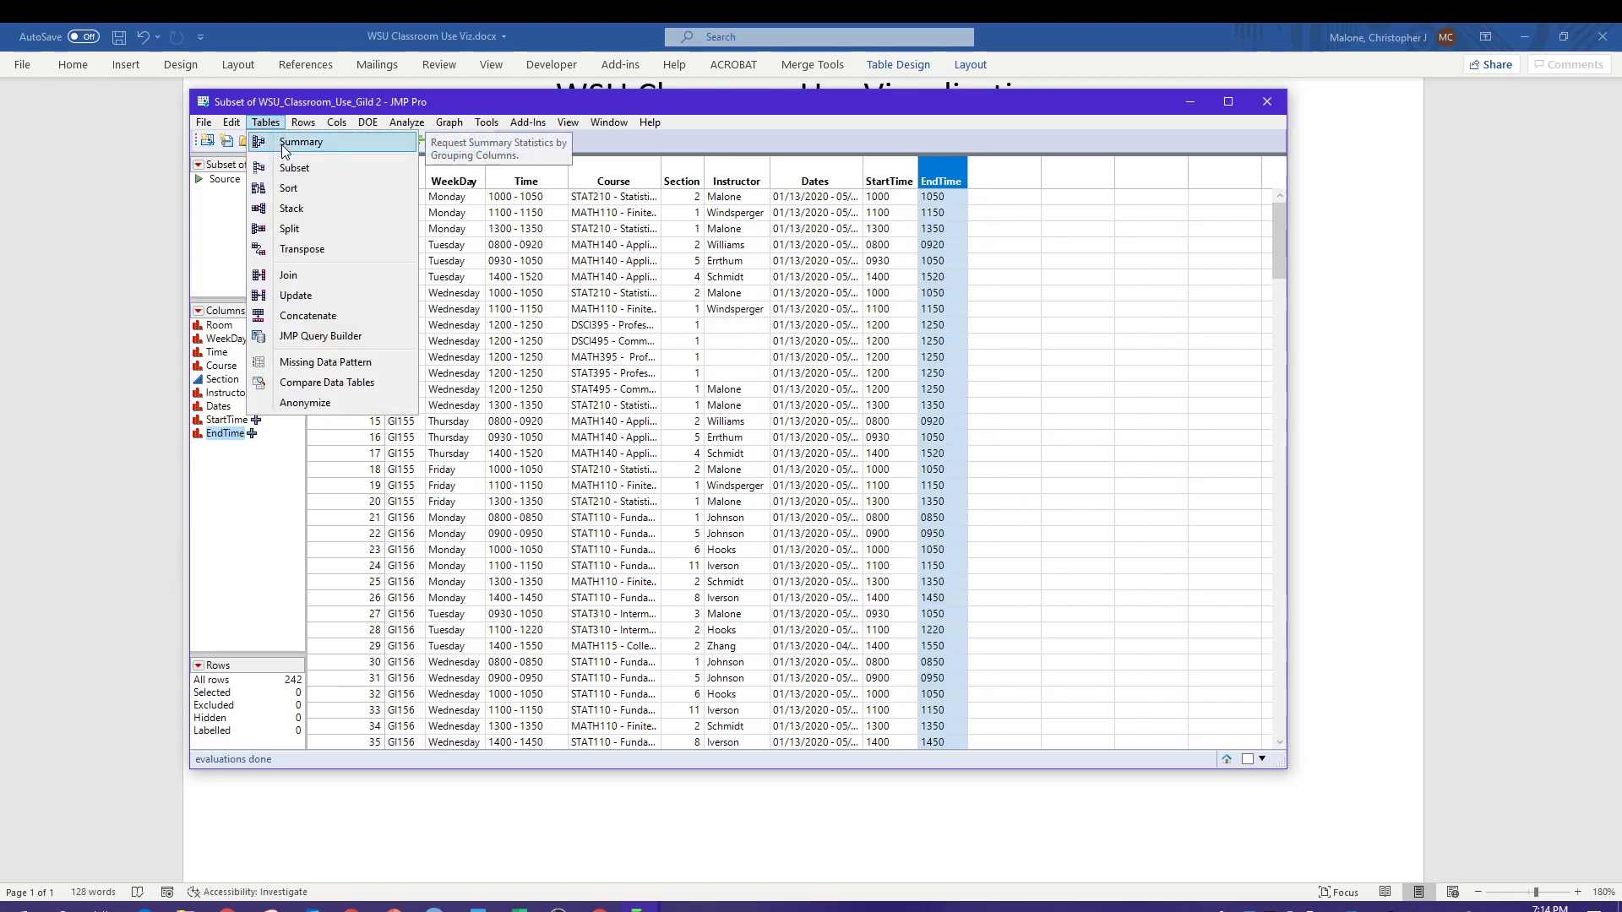
{"action": "left_click", "coordinate": [285, 143]}
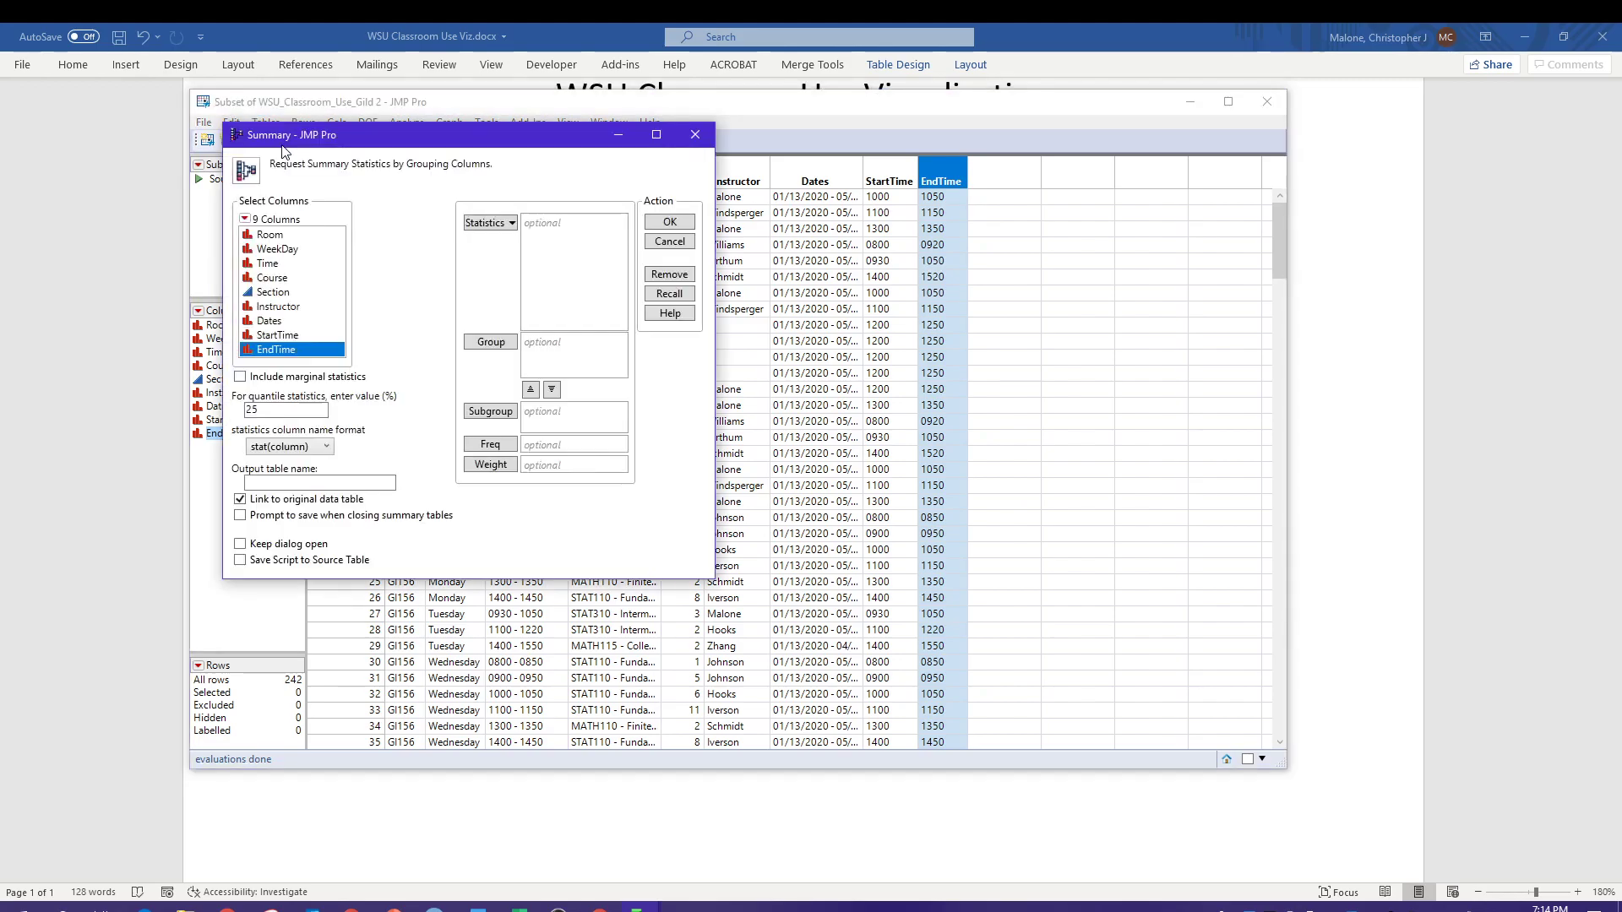
{"action": "left_click", "coordinate": [268, 336]}
{"action": "left_click", "coordinate": [491, 342]}
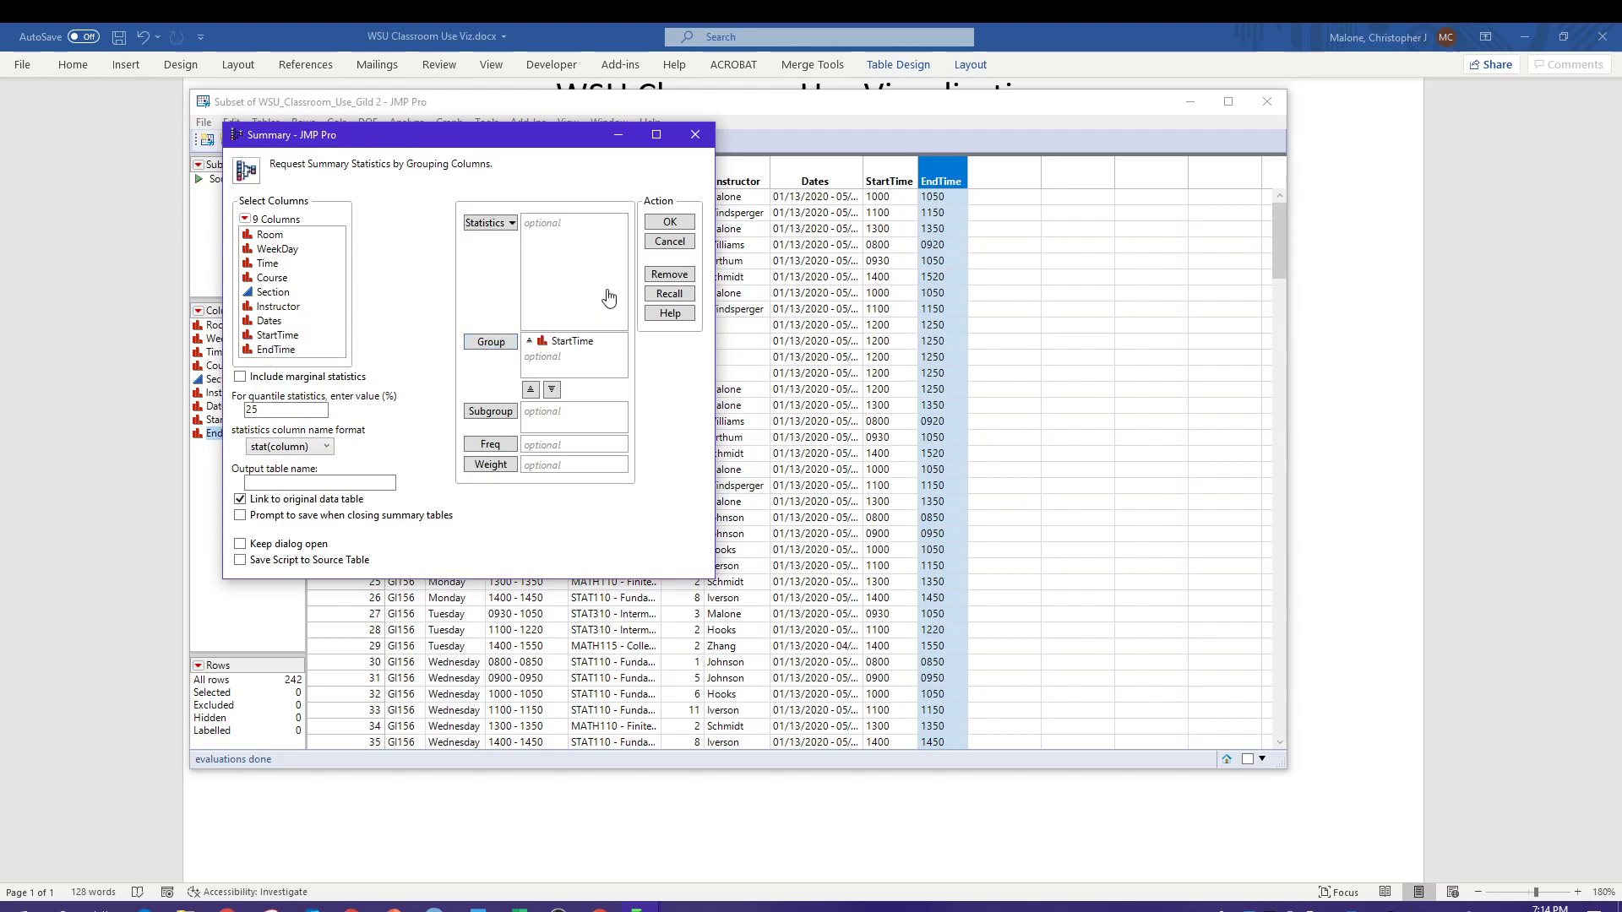
{"action": "left_click", "coordinate": [669, 222]}
{"action": "left_click_drag", "start_coordinate": [416, 103], "coordinate": [883, 209]}
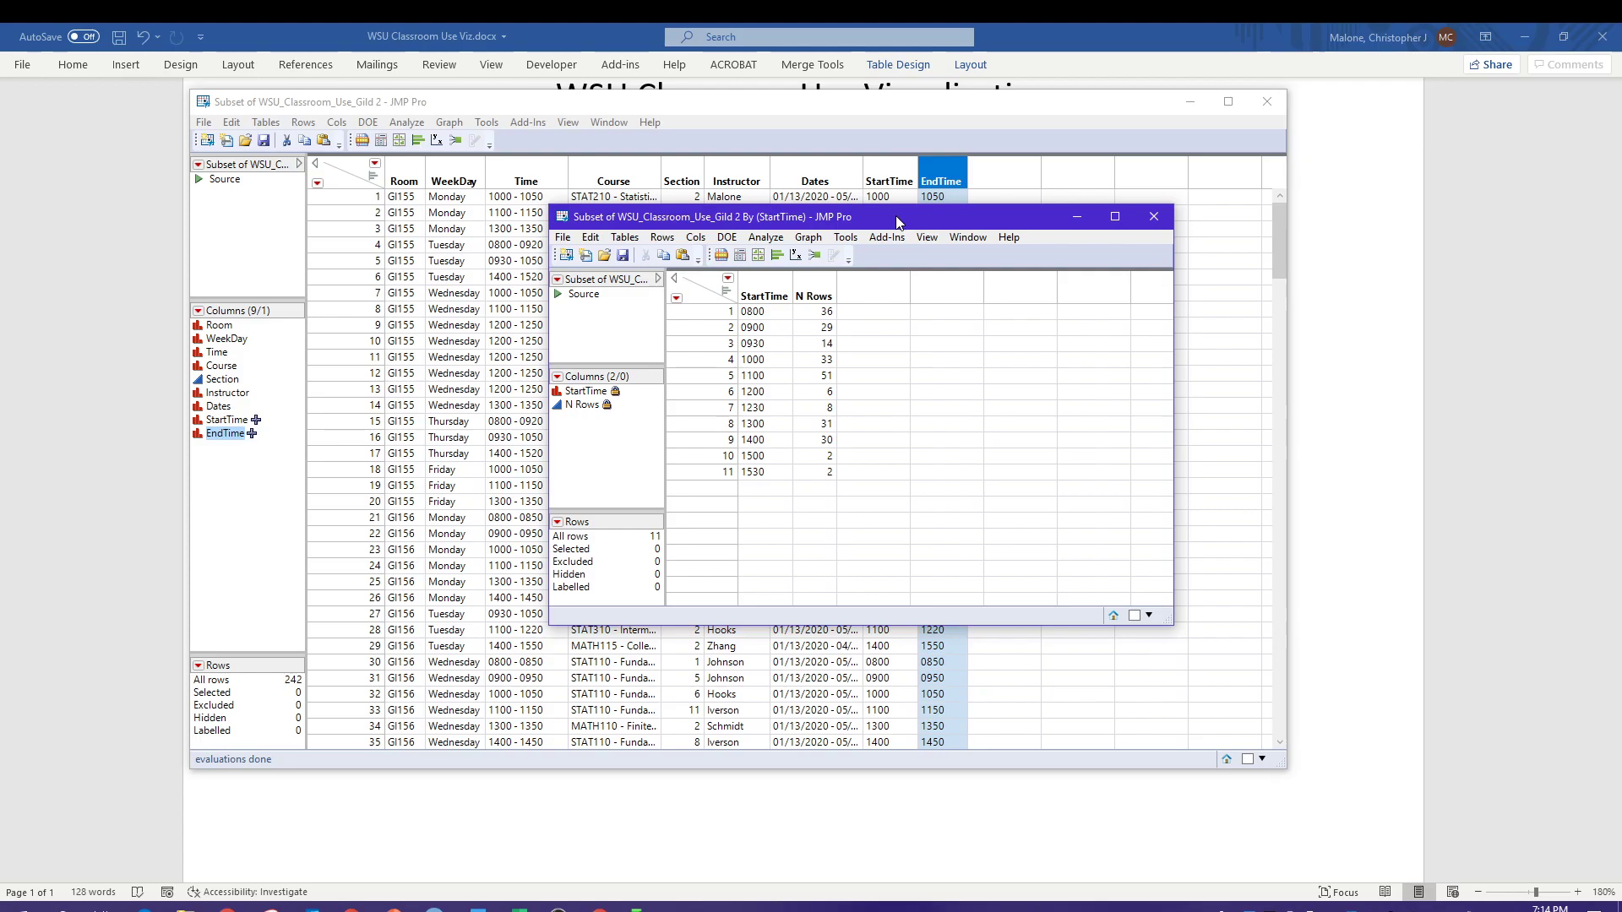
{"action": "left_click_drag", "start_coordinate": [899, 221], "coordinate": [900, 305]}
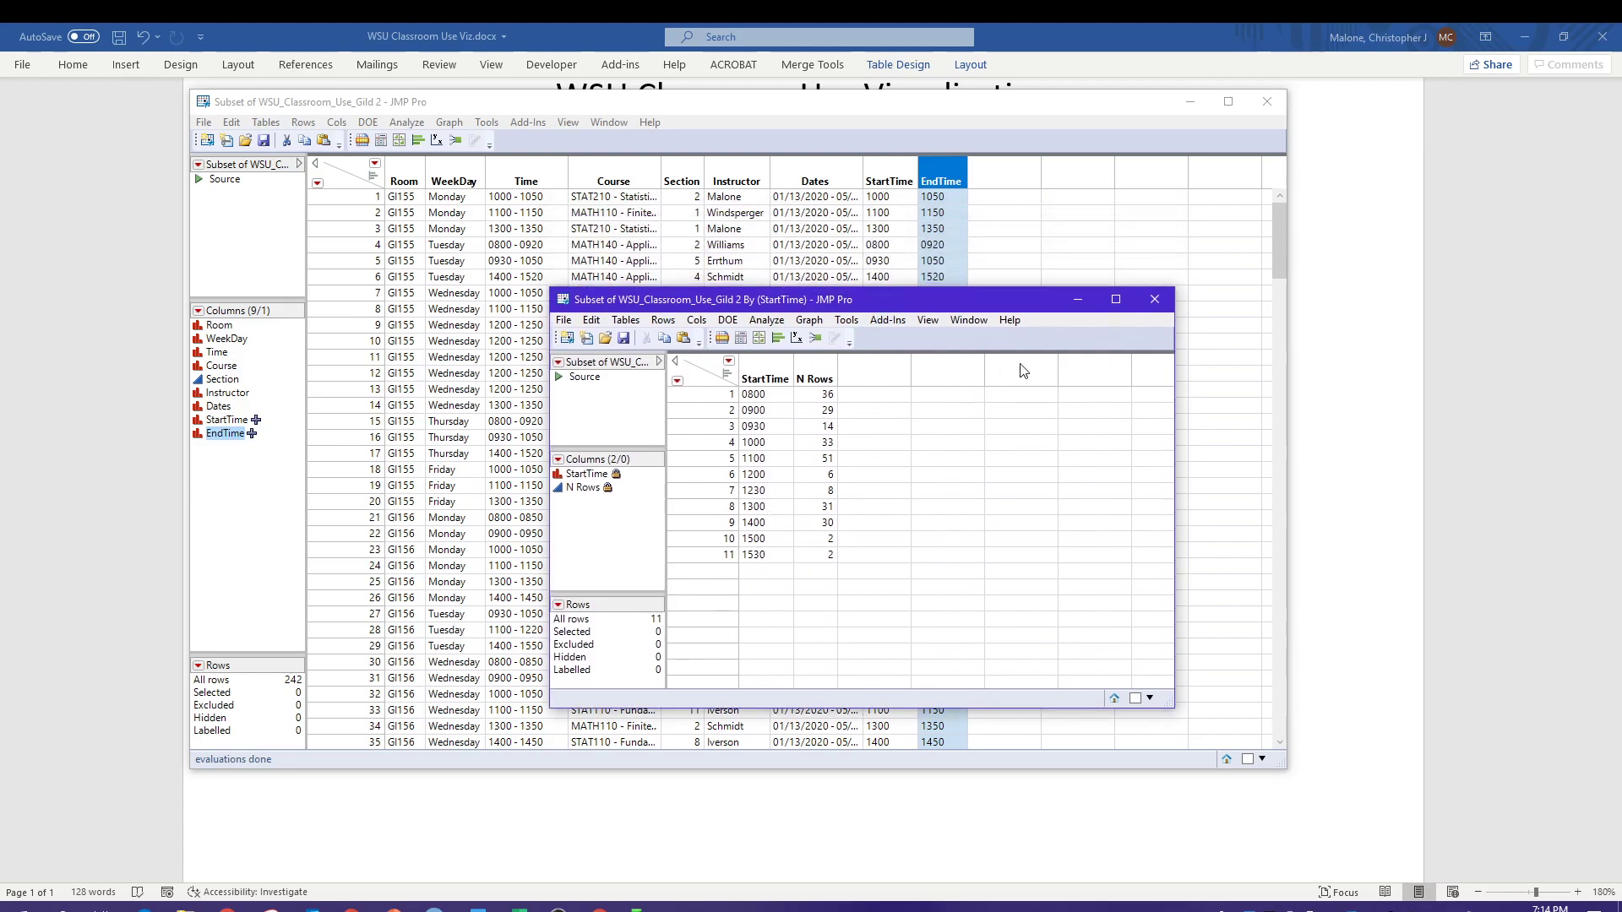
{"action": "left_click", "coordinate": [1155, 301]}
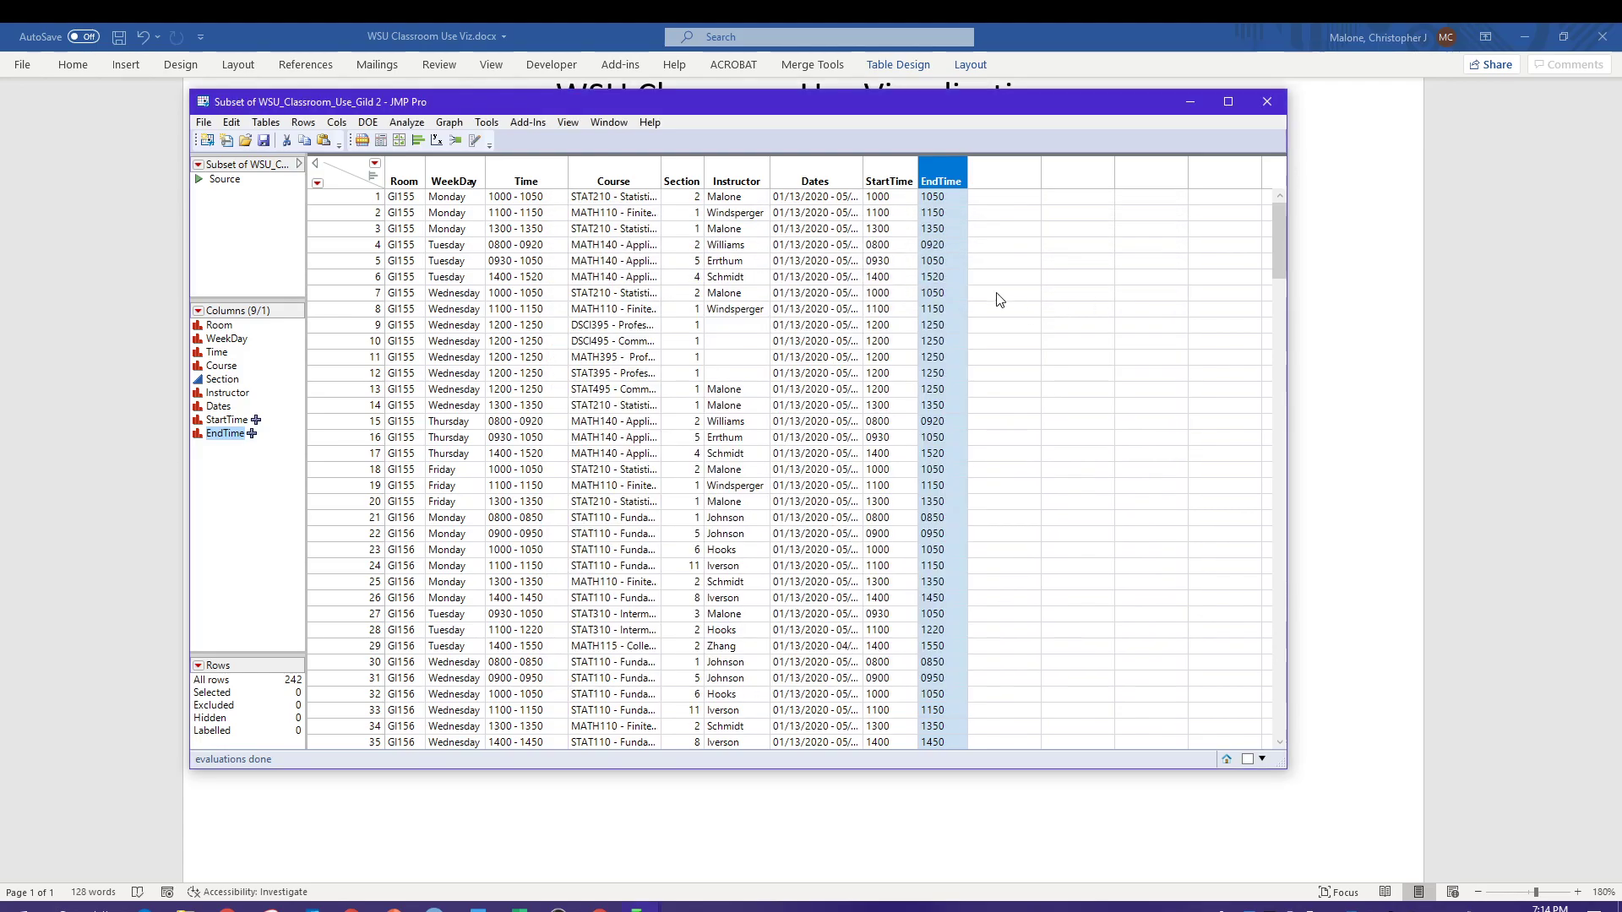
Create a summary table of the classroom data grouped by EndTime
{"action": "left_click", "coordinate": [267, 123]}
{"action": "left_click", "coordinate": [296, 146]}
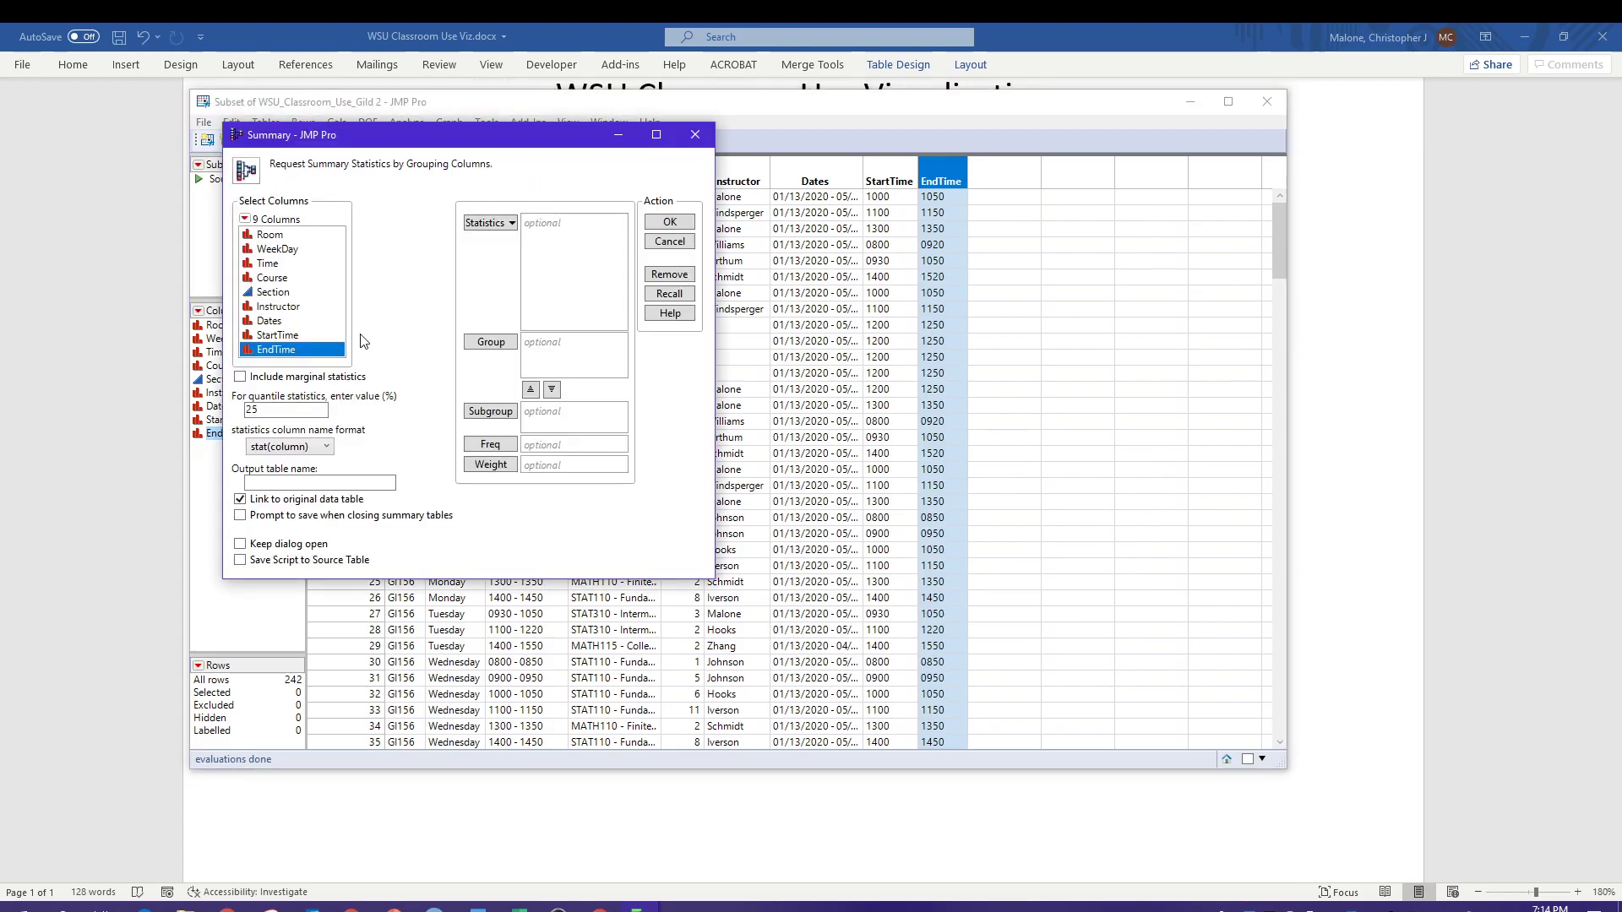
{"action": "left_click", "coordinate": [488, 340]}
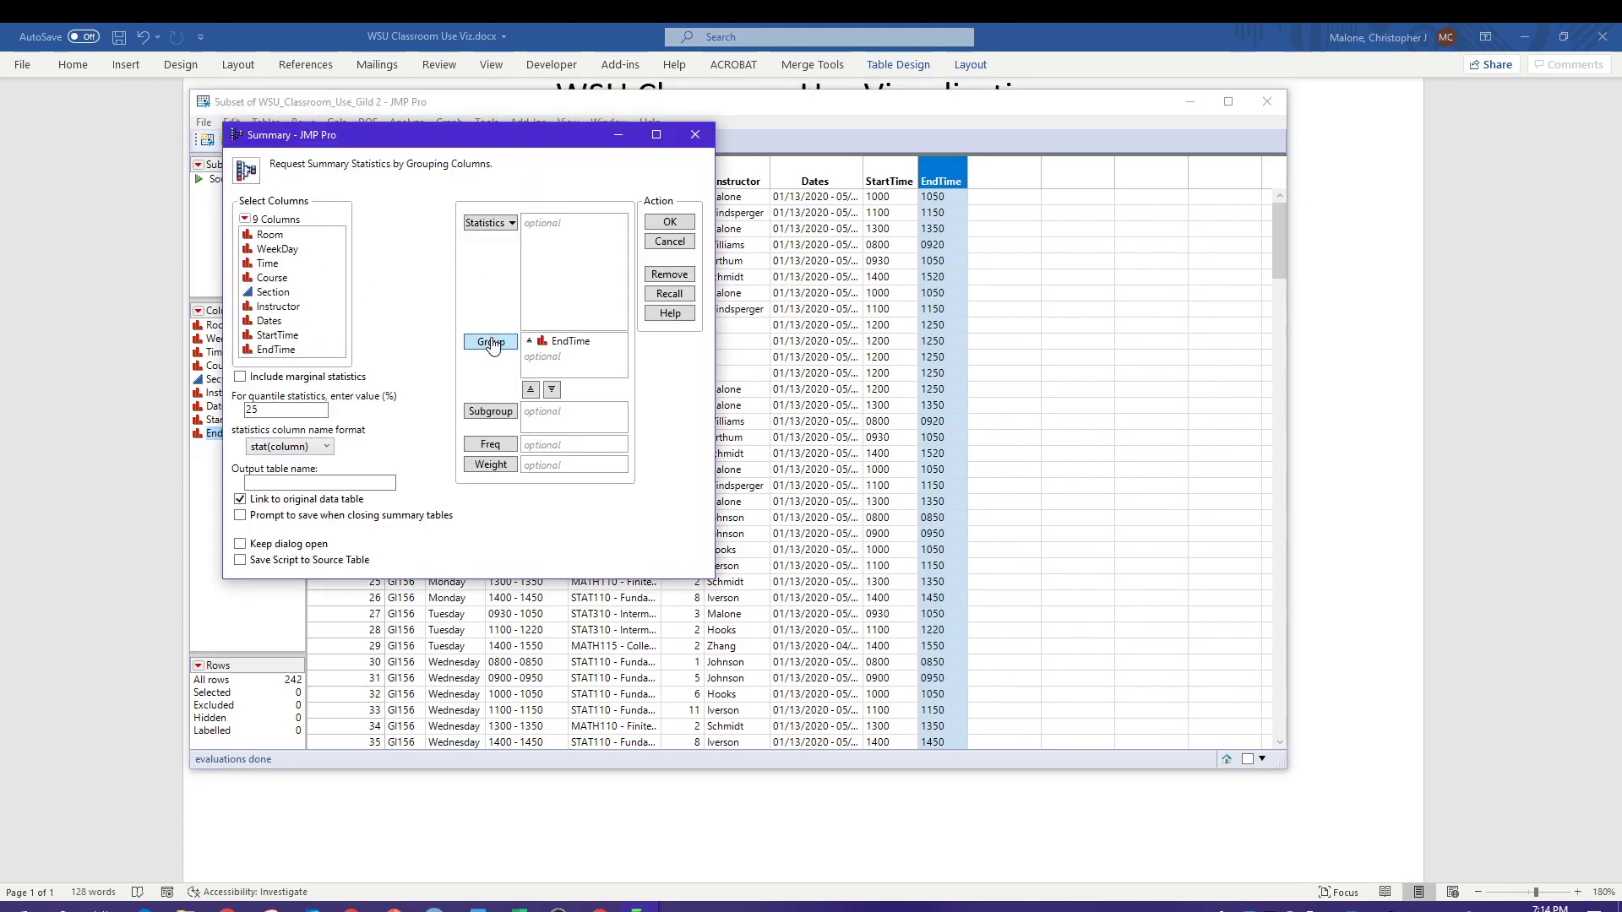
{"action": "left_click", "coordinate": [666, 223]}
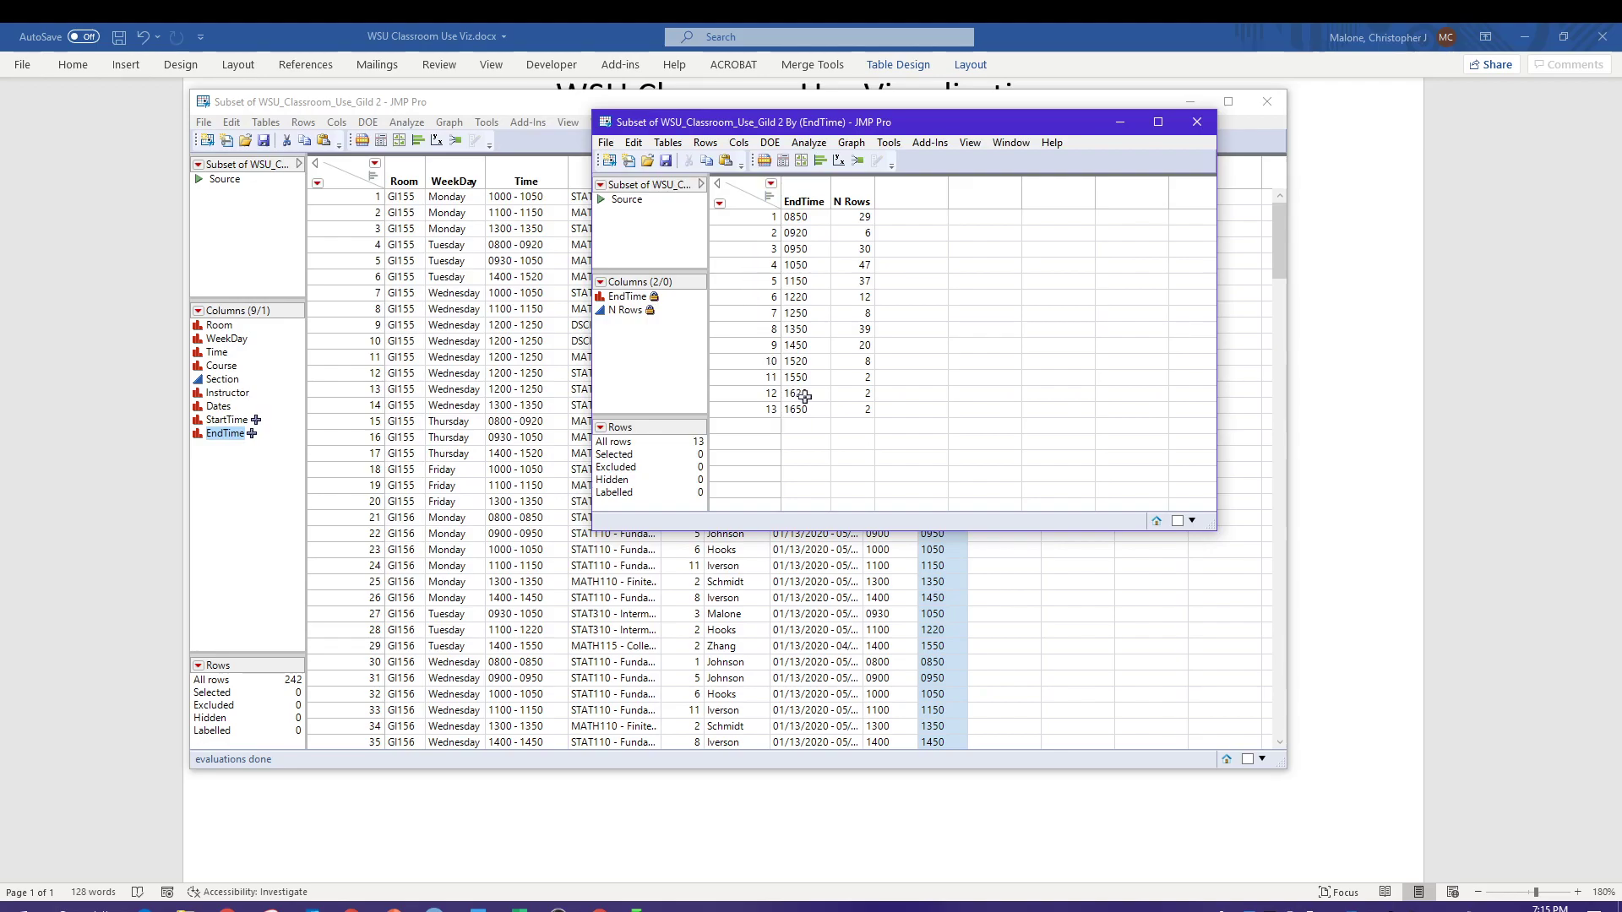
Select the EndTime summary rows from 0850 through 1550, leaving out 1620 and 1650, and move the summary window clear of the source table
{"action": "left_click_drag", "start_coordinate": [805, 396], "coordinate": [860, 407]}
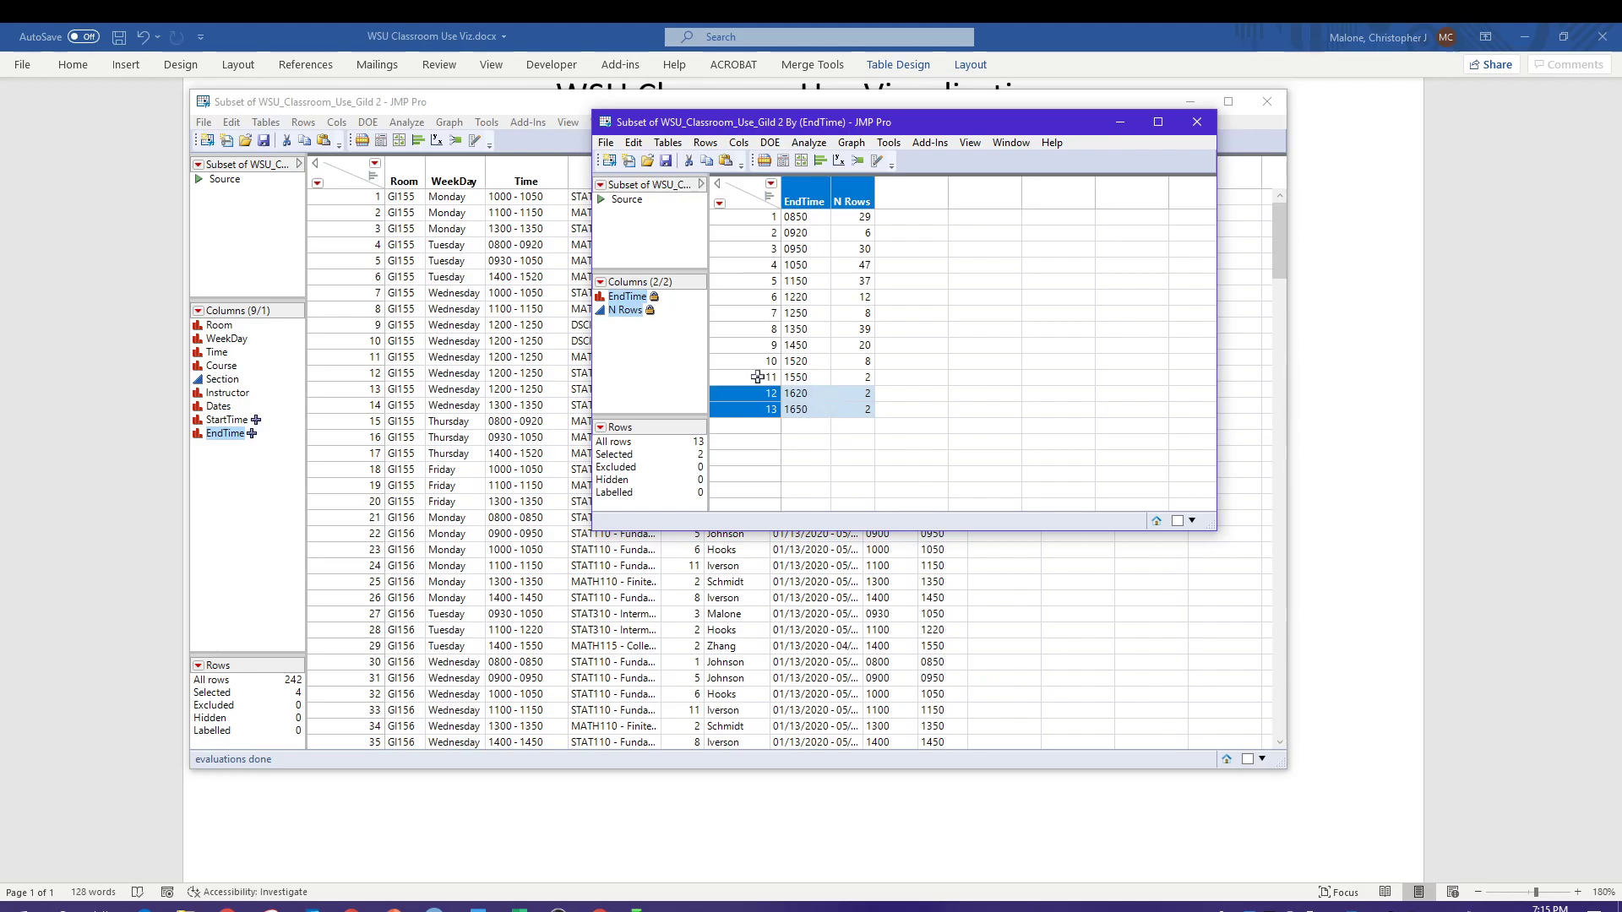
{"action": "left_click_drag", "start_coordinate": [734, 217], "coordinate": [740, 383]}
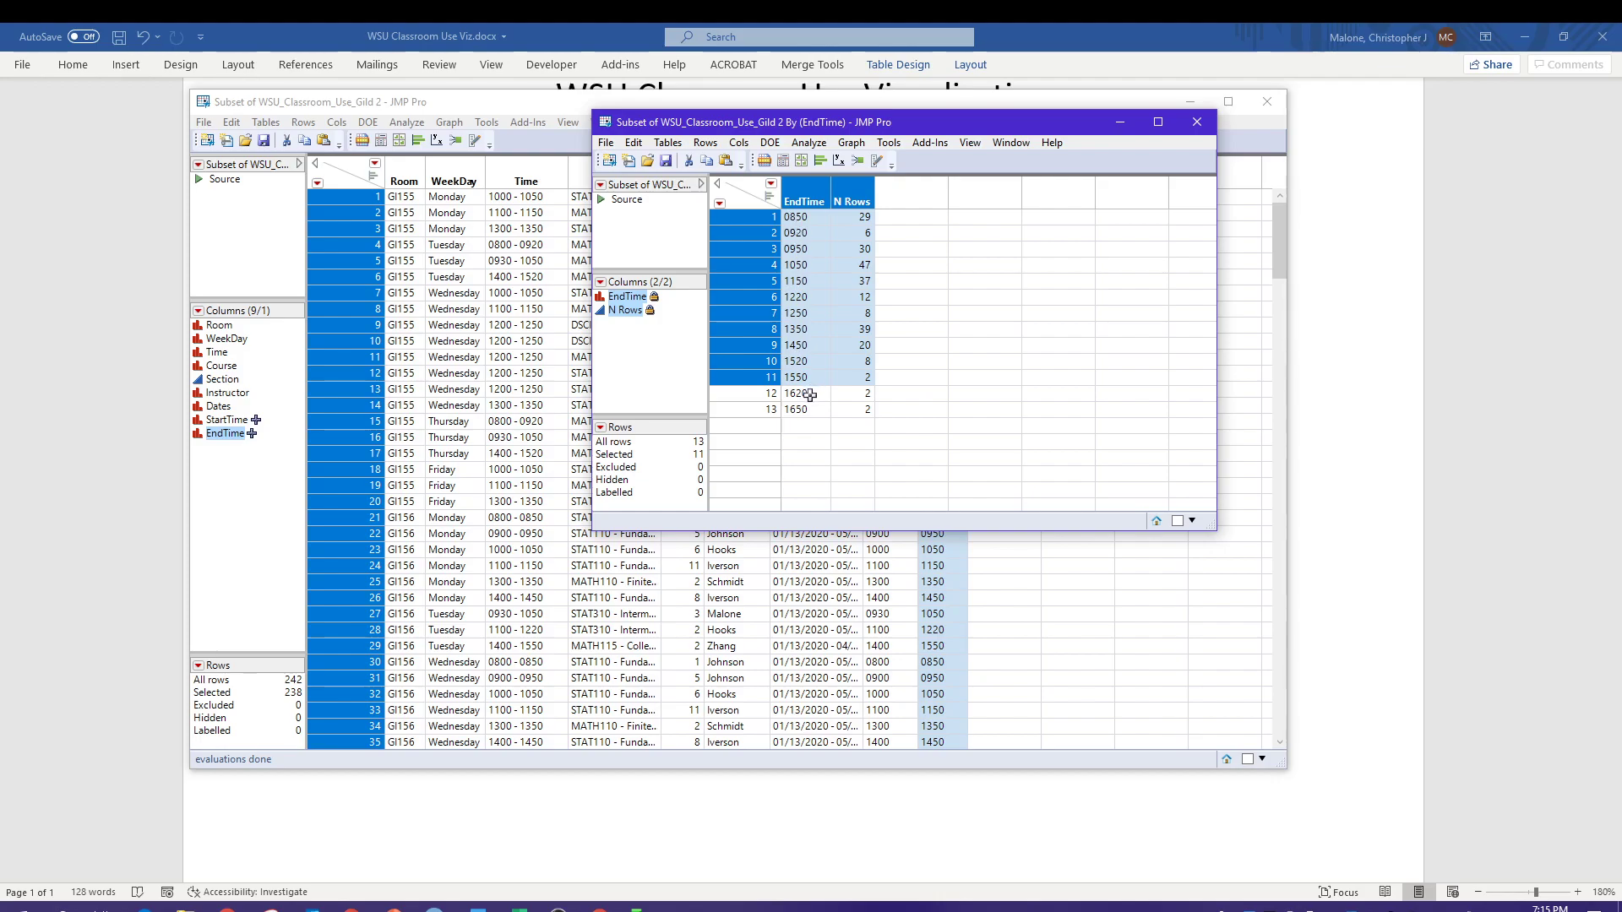
{"action": "left_click_drag", "start_coordinate": [938, 125], "coordinate": [1210, 249]}
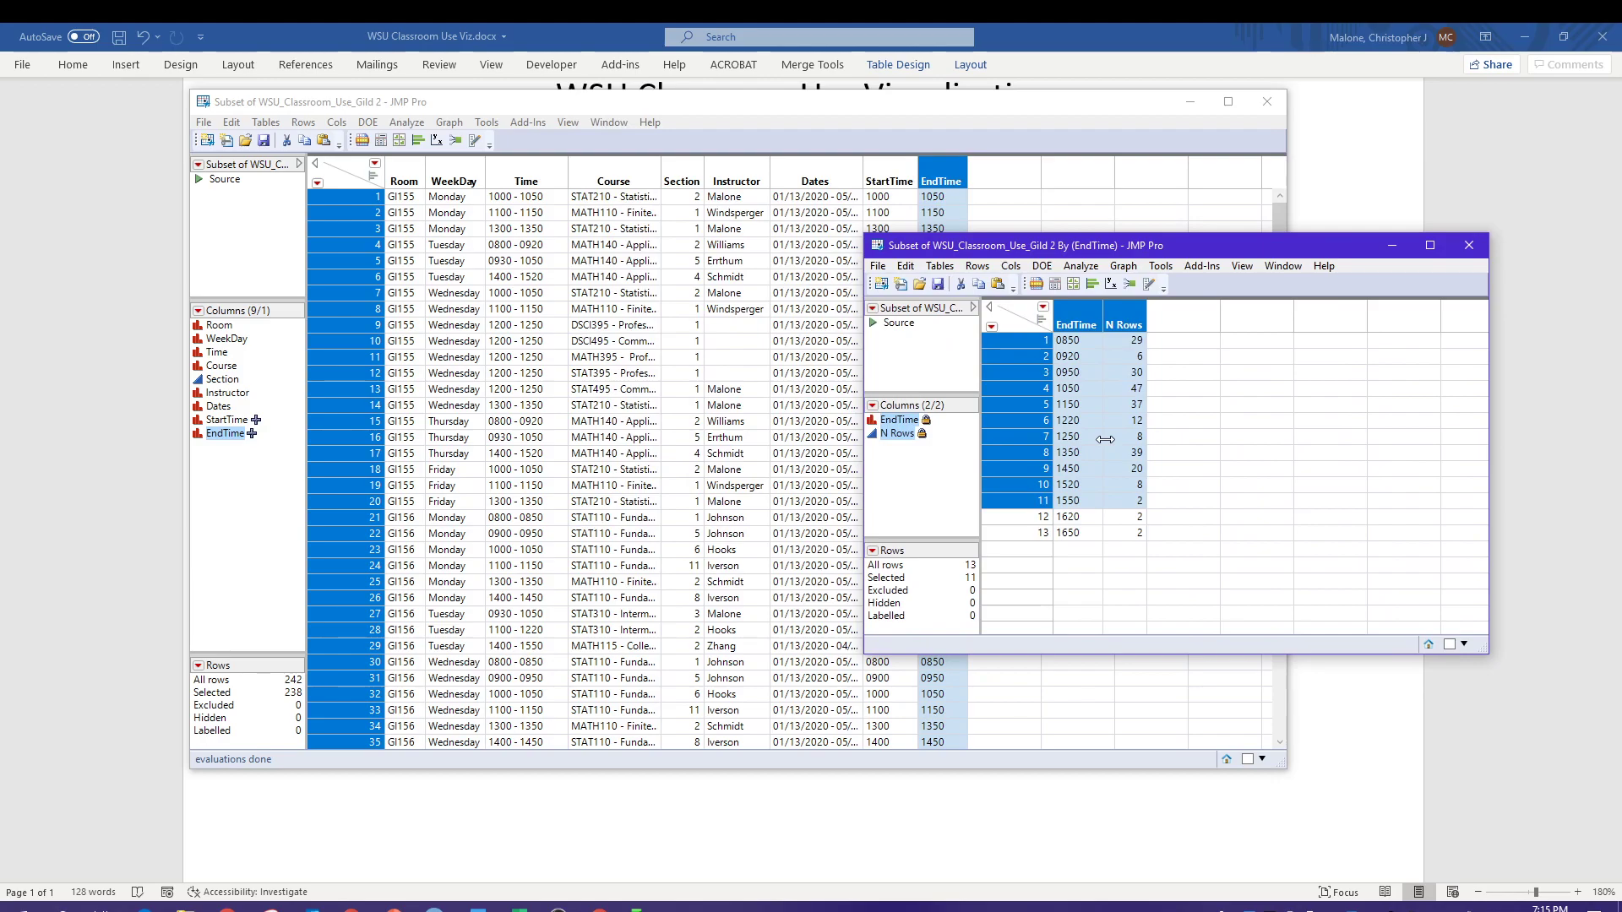
{"action": "left_click_drag", "start_coordinate": [1078, 254], "coordinate": [840, 294]}
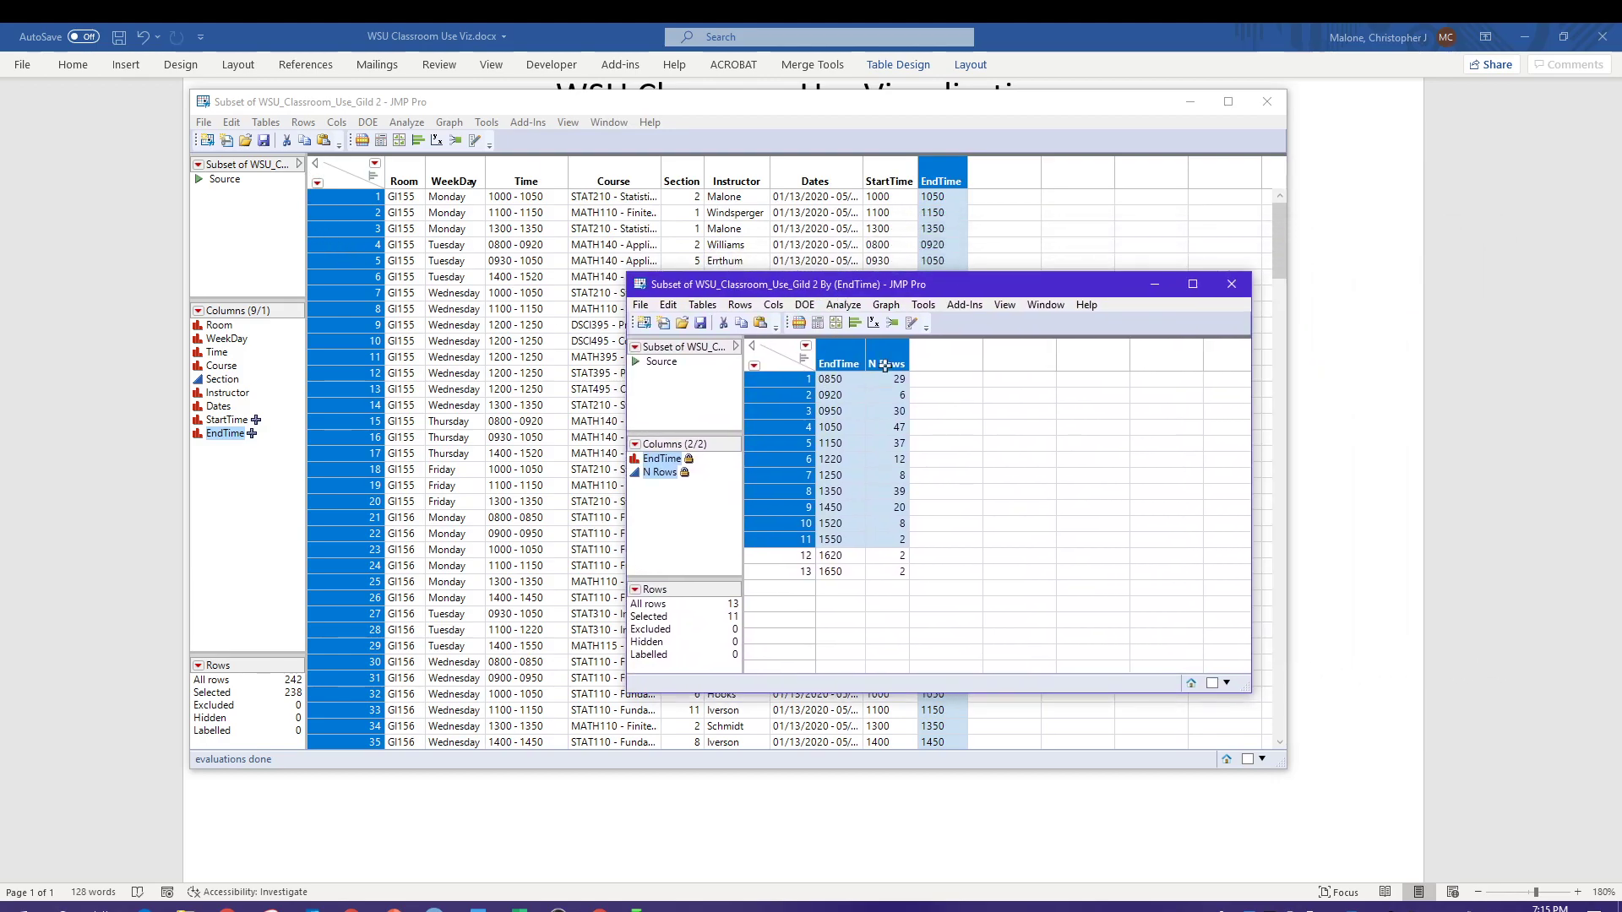
Subset the source table to its selected rows with all columns, and enlarge the new table's window to show every column
{"action": "left_click", "coordinate": [431, 108]}
{"action": "left_click", "coordinate": [265, 123]}
{"action": "left_click", "coordinate": [287, 168]}
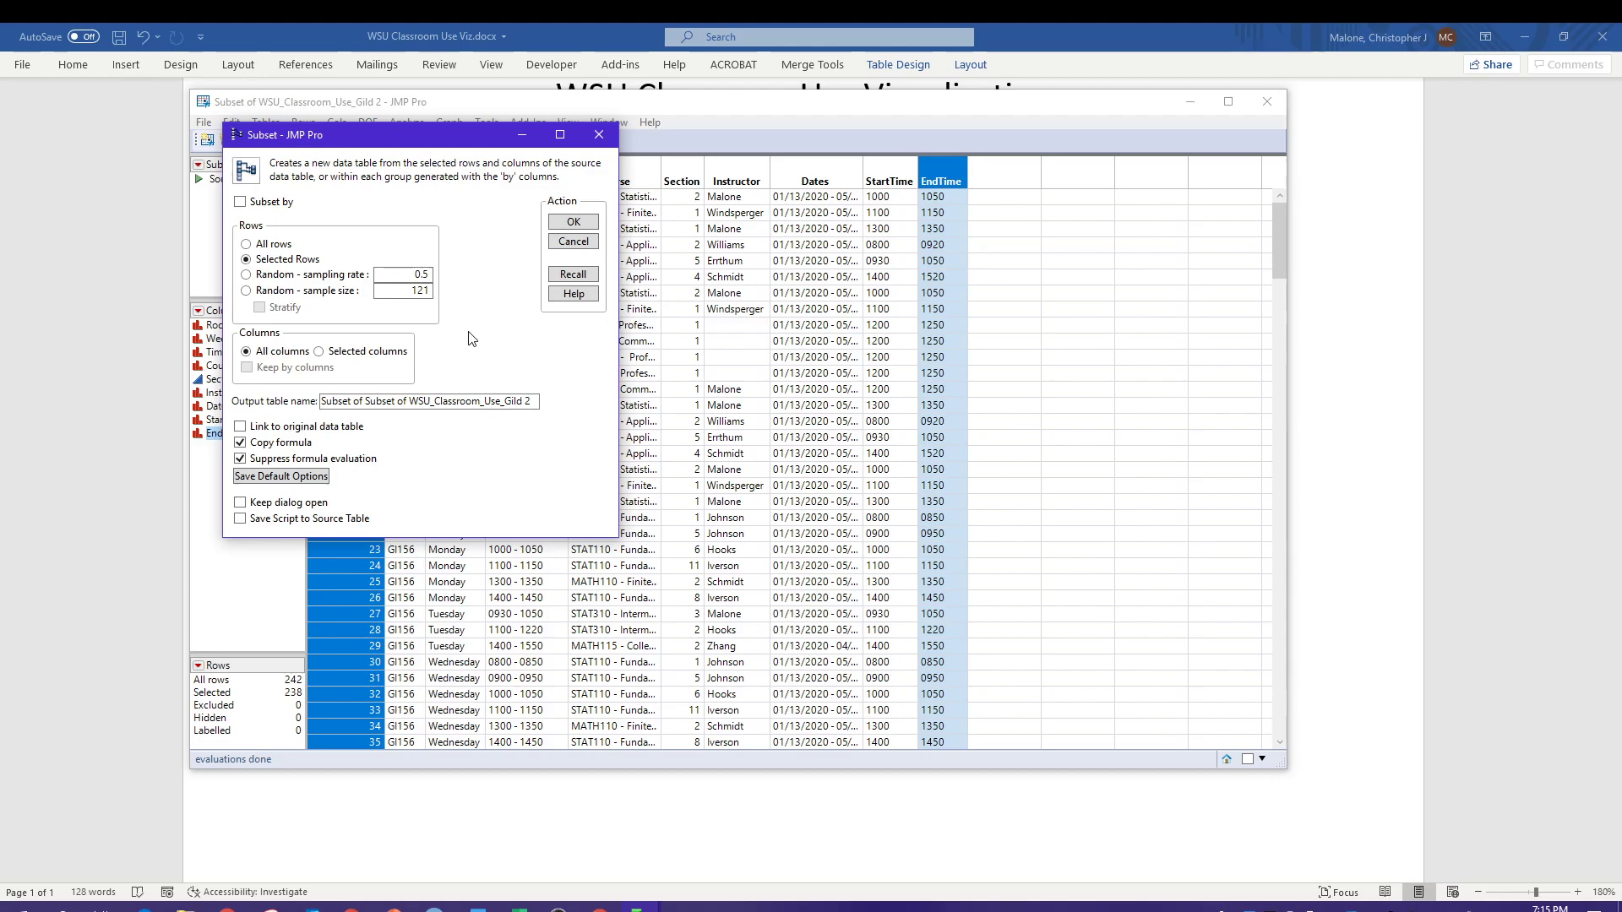
{"action": "left_click", "coordinate": [573, 223]}
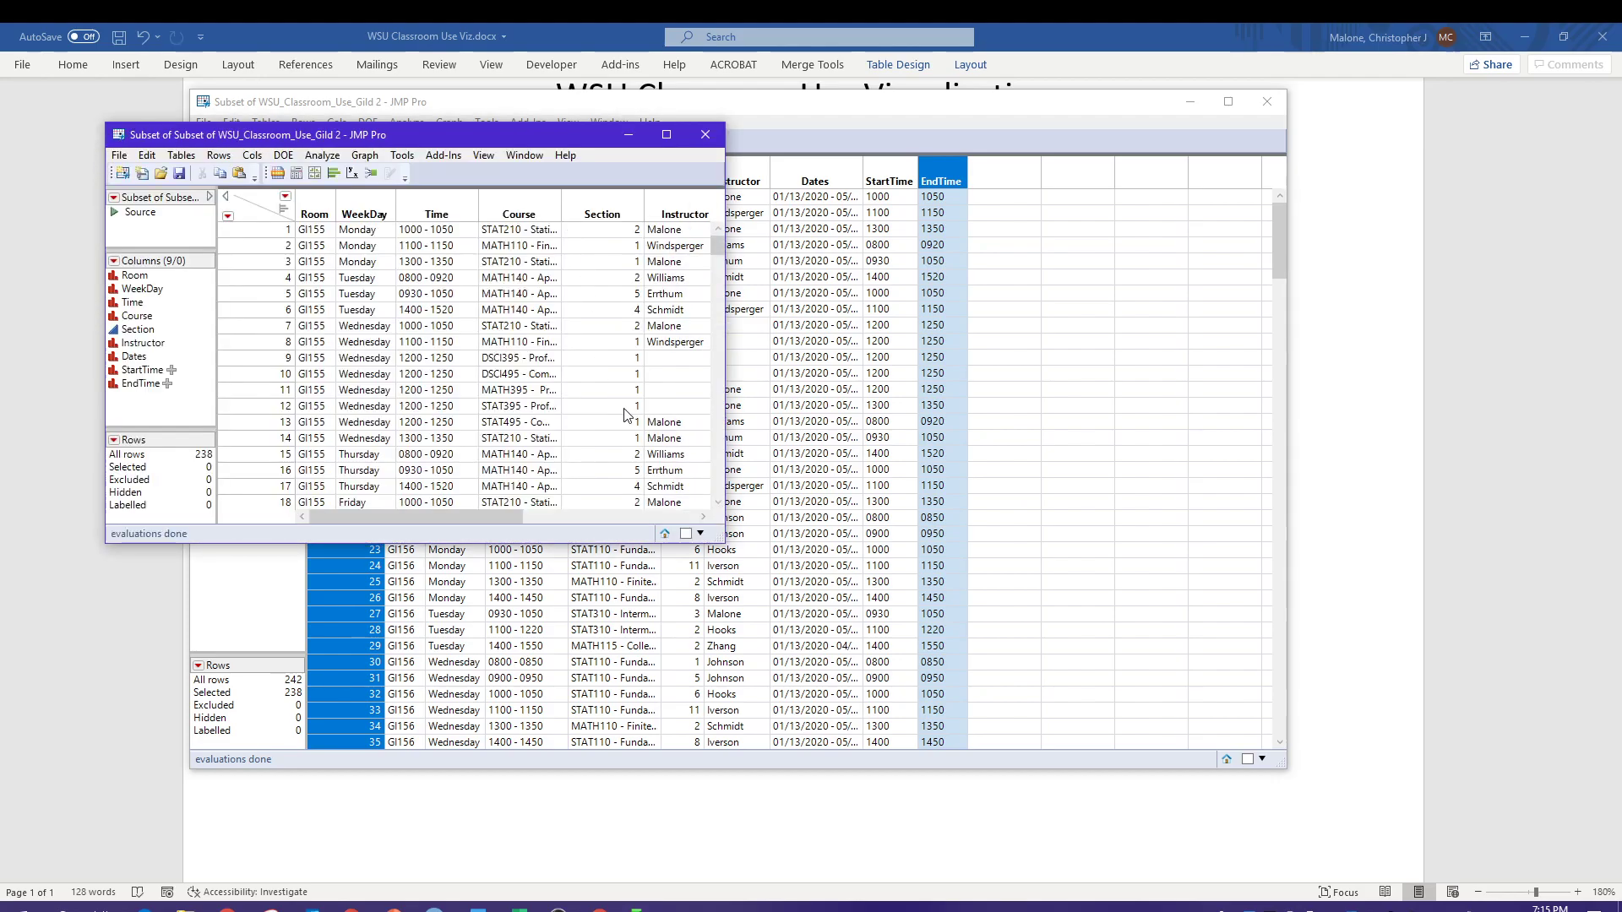
{"action": "left_click_drag", "start_coordinate": [712, 535], "coordinate": [938, 627]}
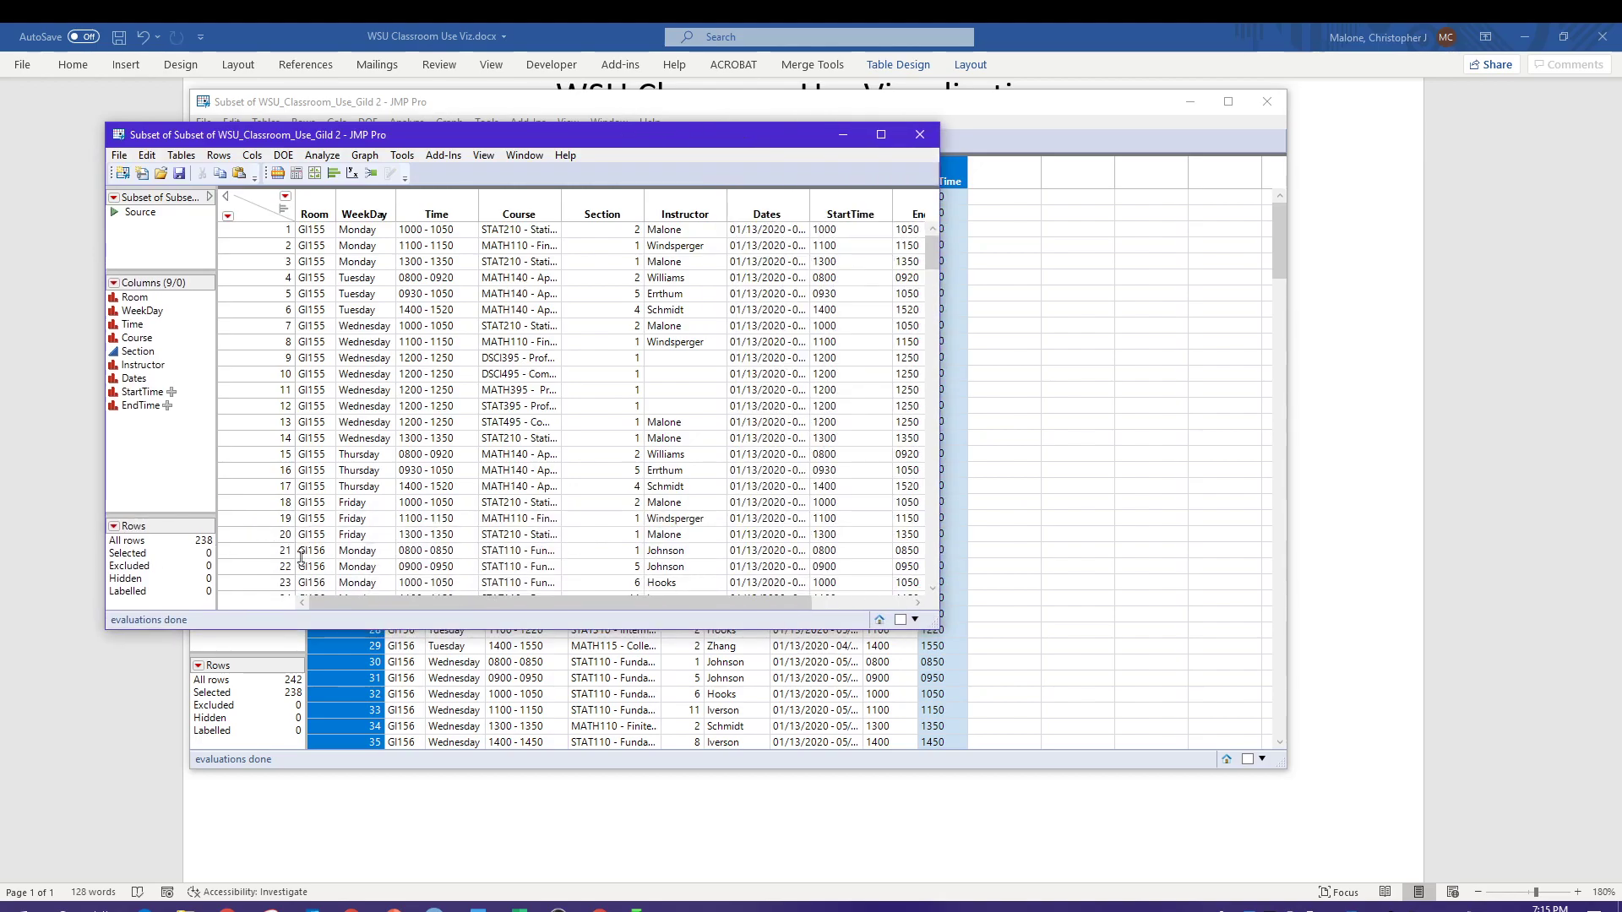
{"action": "left_click_drag", "start_coordinate": [936, 627], "coordinate": [1299, 677]}
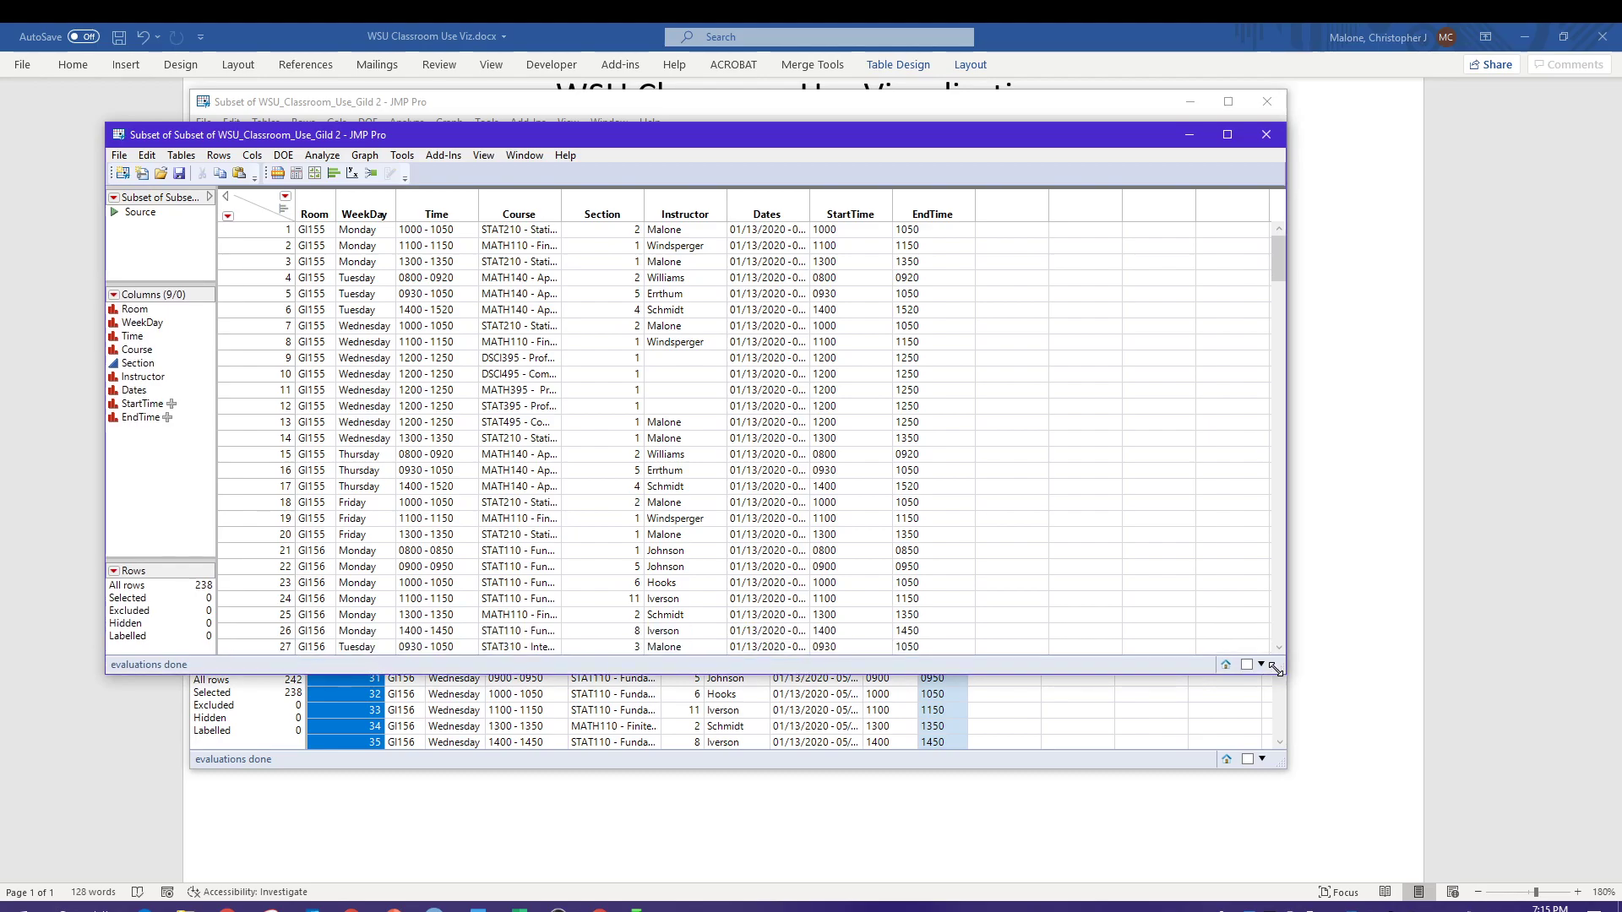
Add a numeric column named MergeID after EndTime in the new subset table
{"action": "double_click", "coordinate": [1015, 214]}
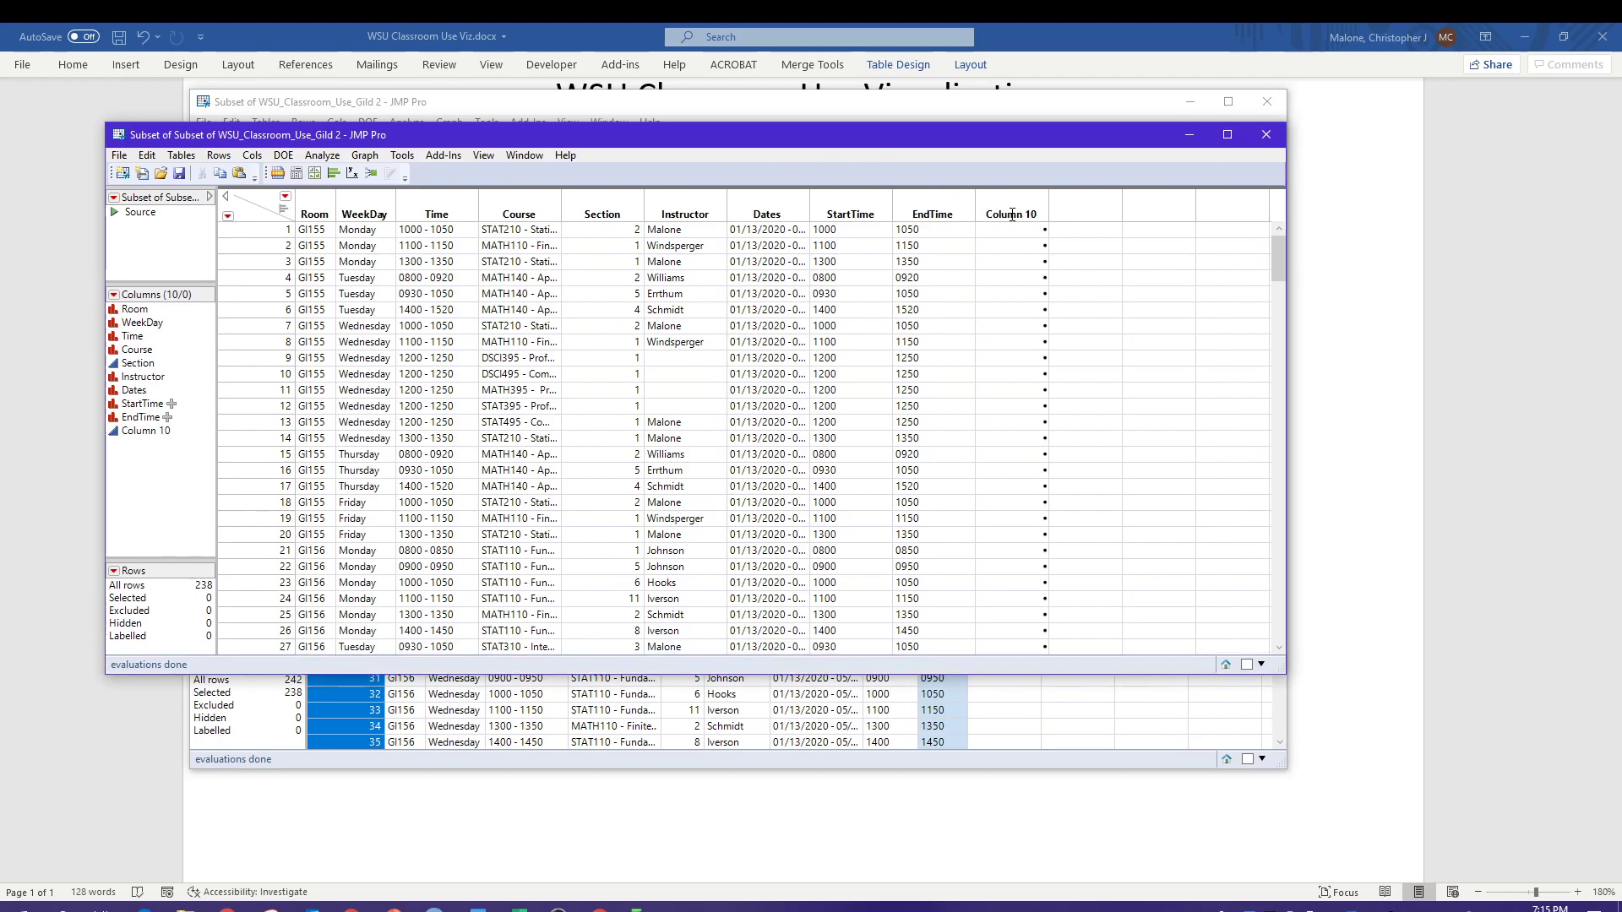
{"action": "double_click", "coordinate": [1009, 216]}
{"action": "type", "text": "MergeID"}
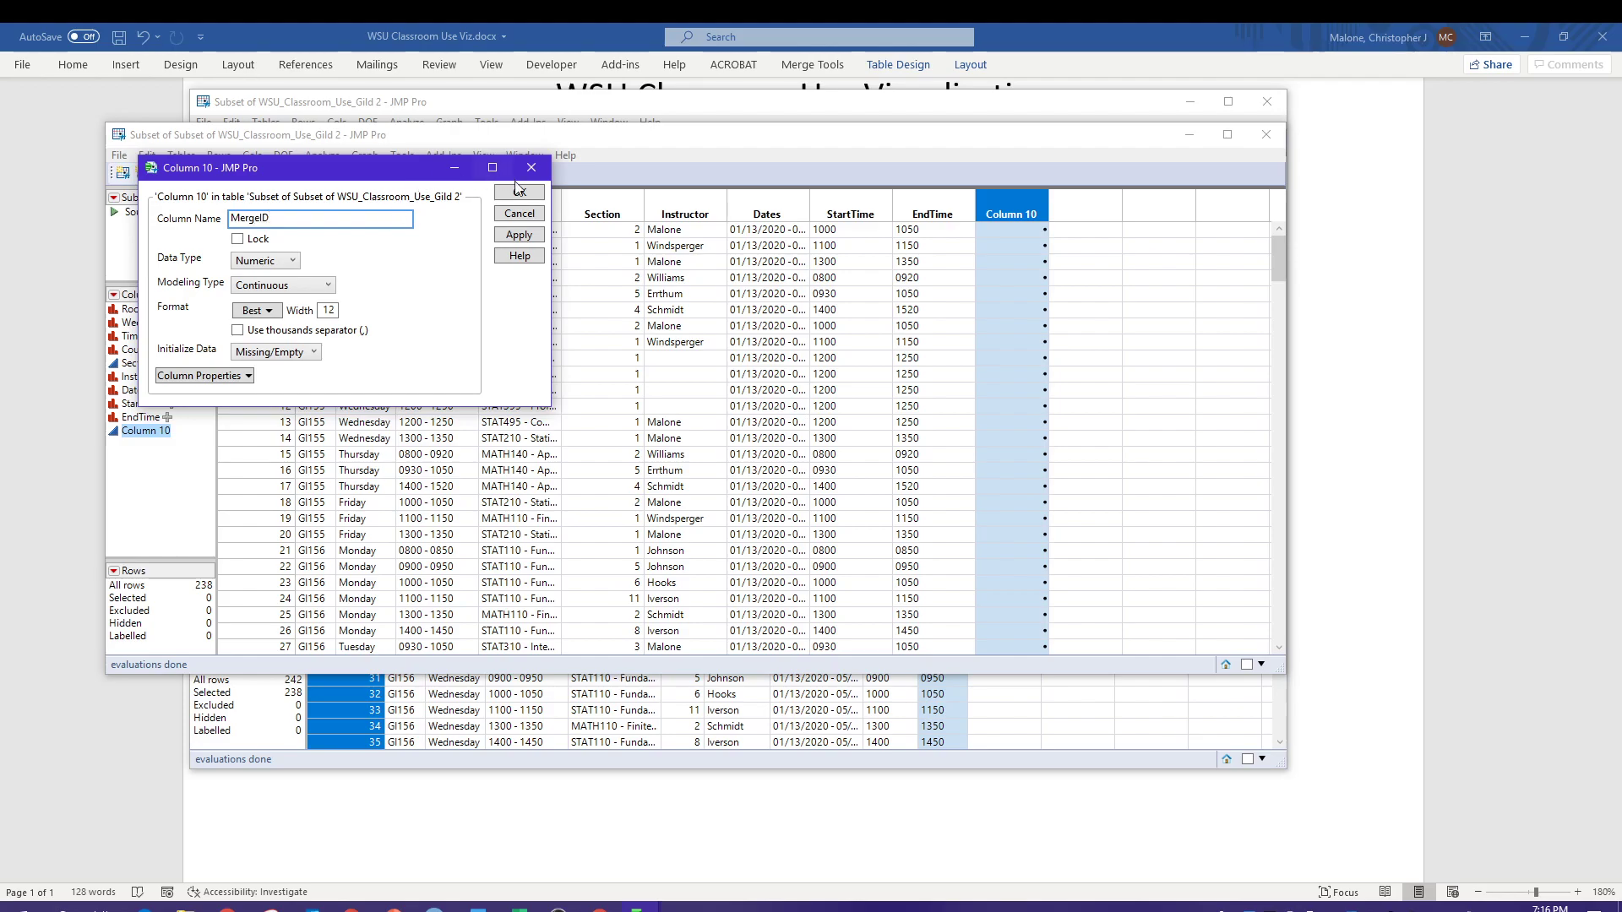
{"action": "left_click", "coordinate": [519, 191]}
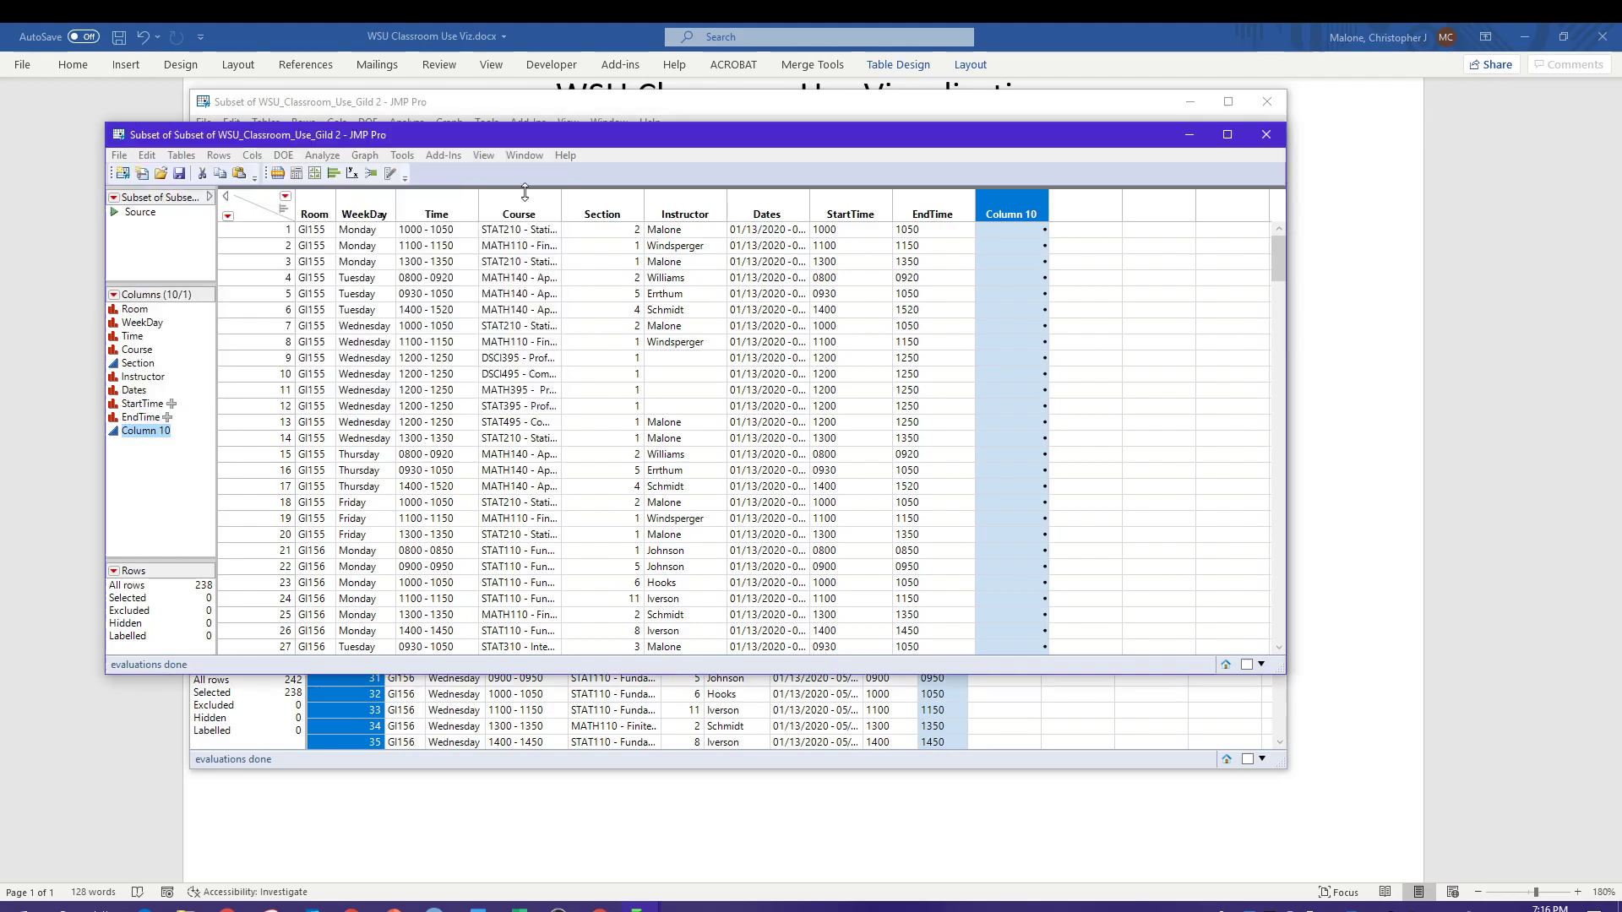
Enter 1 in the first MergeID cell and fill it down to the end of the table
{"action": "left_click", "coordinate": [1009, 226]}
{"action": "type", "text": "1"}
{"action": "key", "text": "Return"}
{"action": "left_click", "coordinate": [1002, 230]}
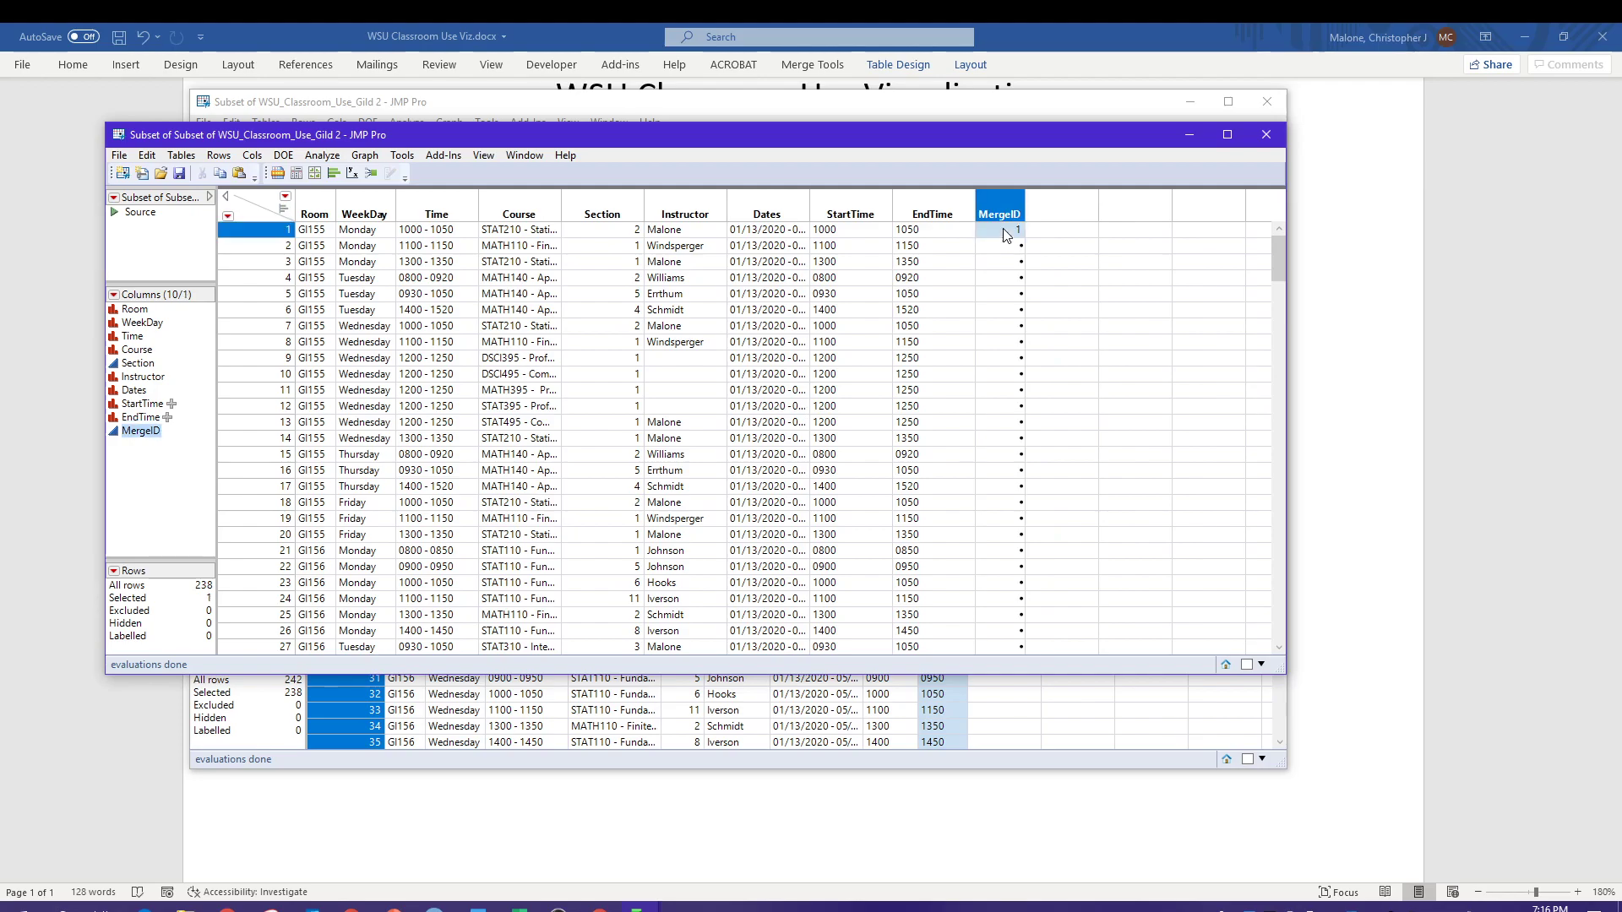
{"action": "right_click", "coordinate": [1001, 233]}
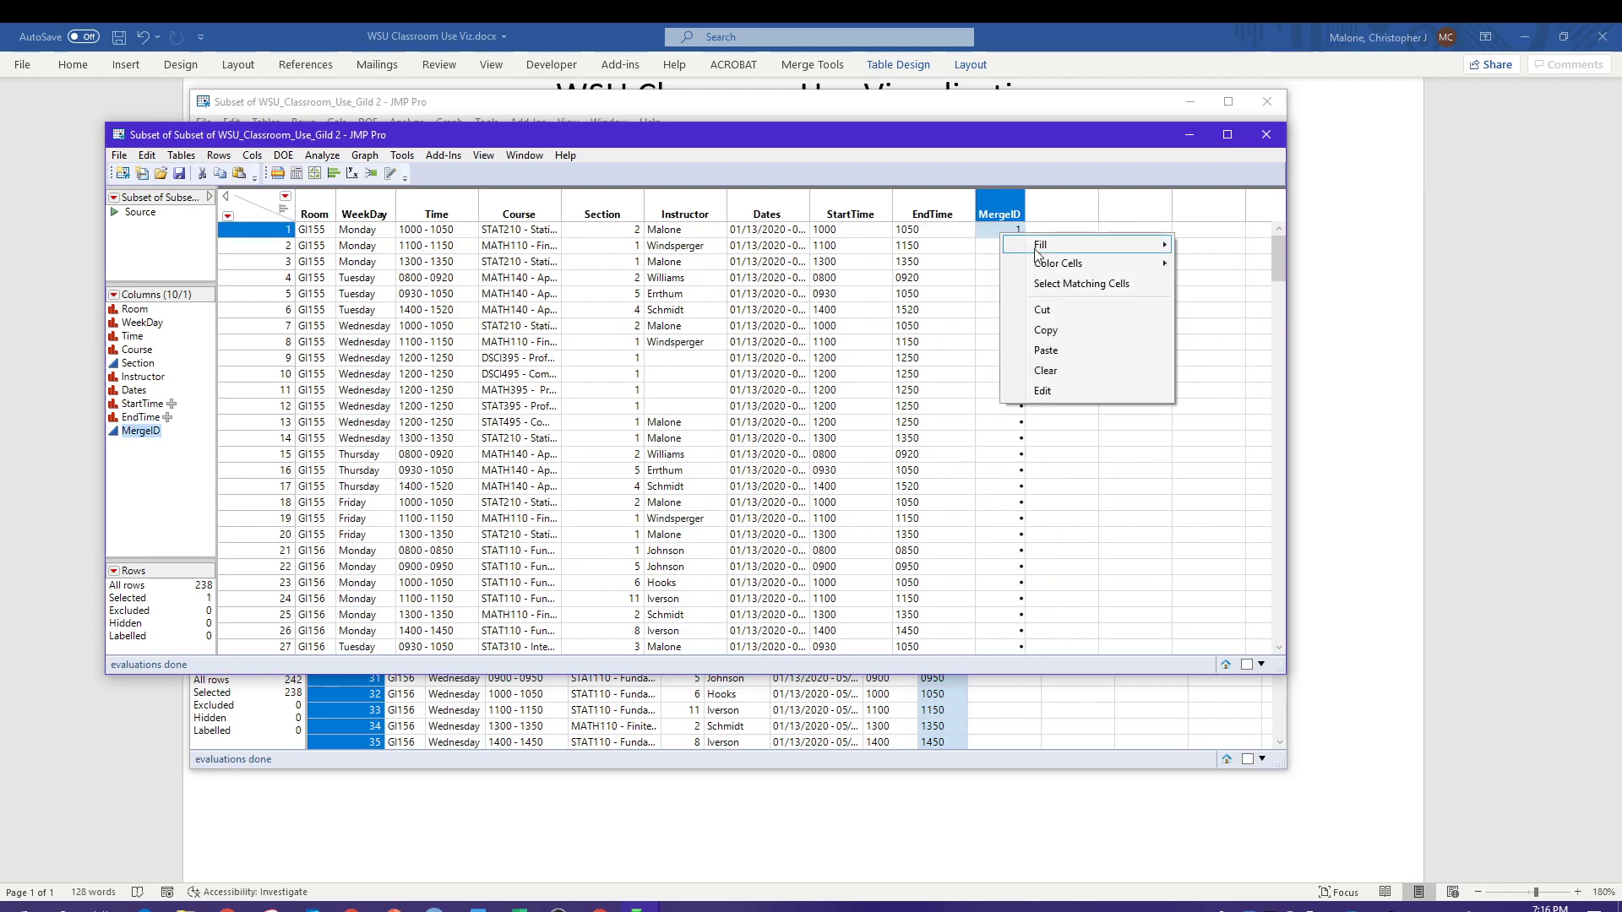
{"action": "mouse_move", "coordinate": [1099, 245]}
{"action": "left_click", "coordinate": [1219, 248]}
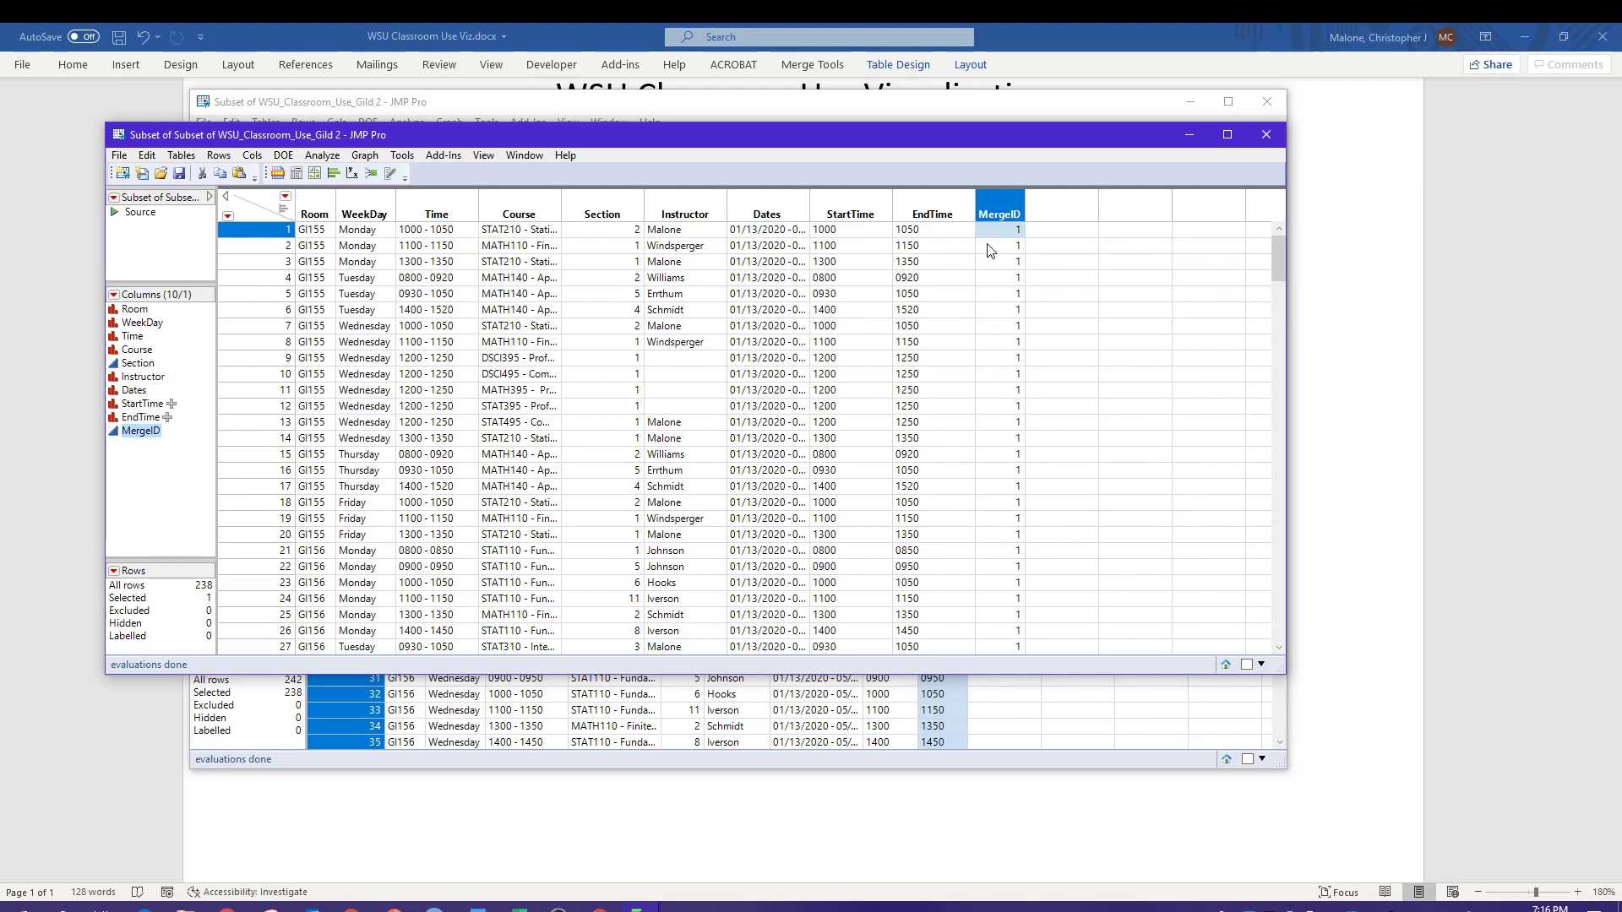
{"action": "left_click_drag", "start_coordinate": [1277, 264], "coordinate": [1285, 199]}
Save the subset table as Classroom.jmp in the WSU Classroom Use folder
{"action": "left_click", "coordinate": [119, 156]}
{"action": "left_click", "coordinate": [166, 308]}
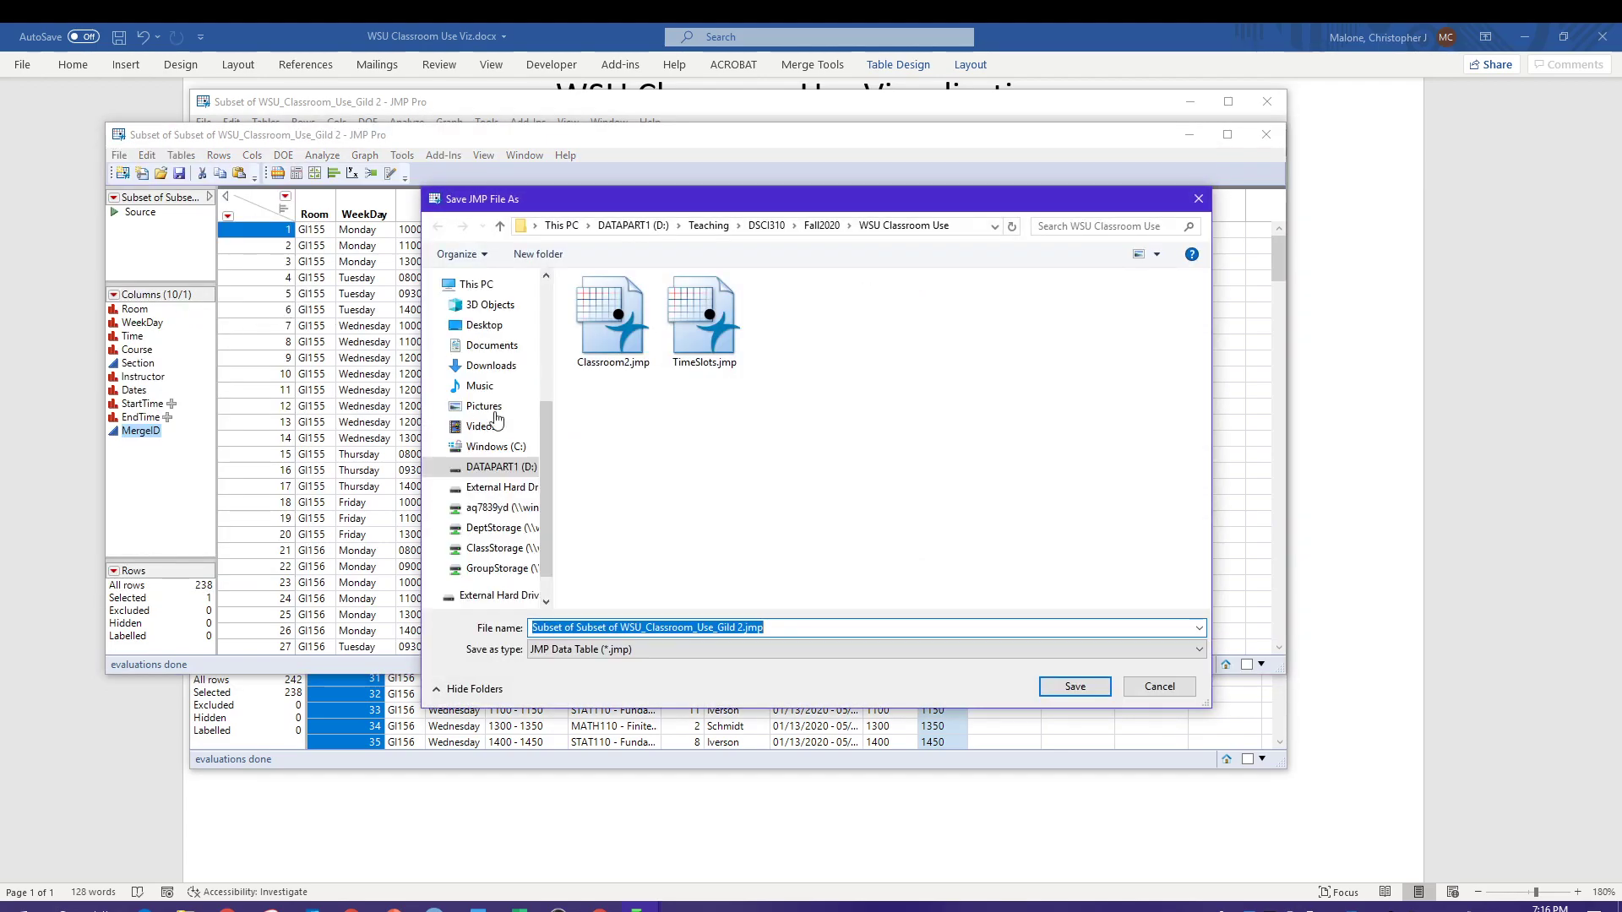
{"action": "left_click", "coordinate": [811, 627]}
{"action": "key", "text": "Left"}
{"action": "key", "text": "Left"}
{"action": "key", "text": "Left"}
{"action": "key", "text": "Left"}
{"action": "key", "text": "BackSpace"}
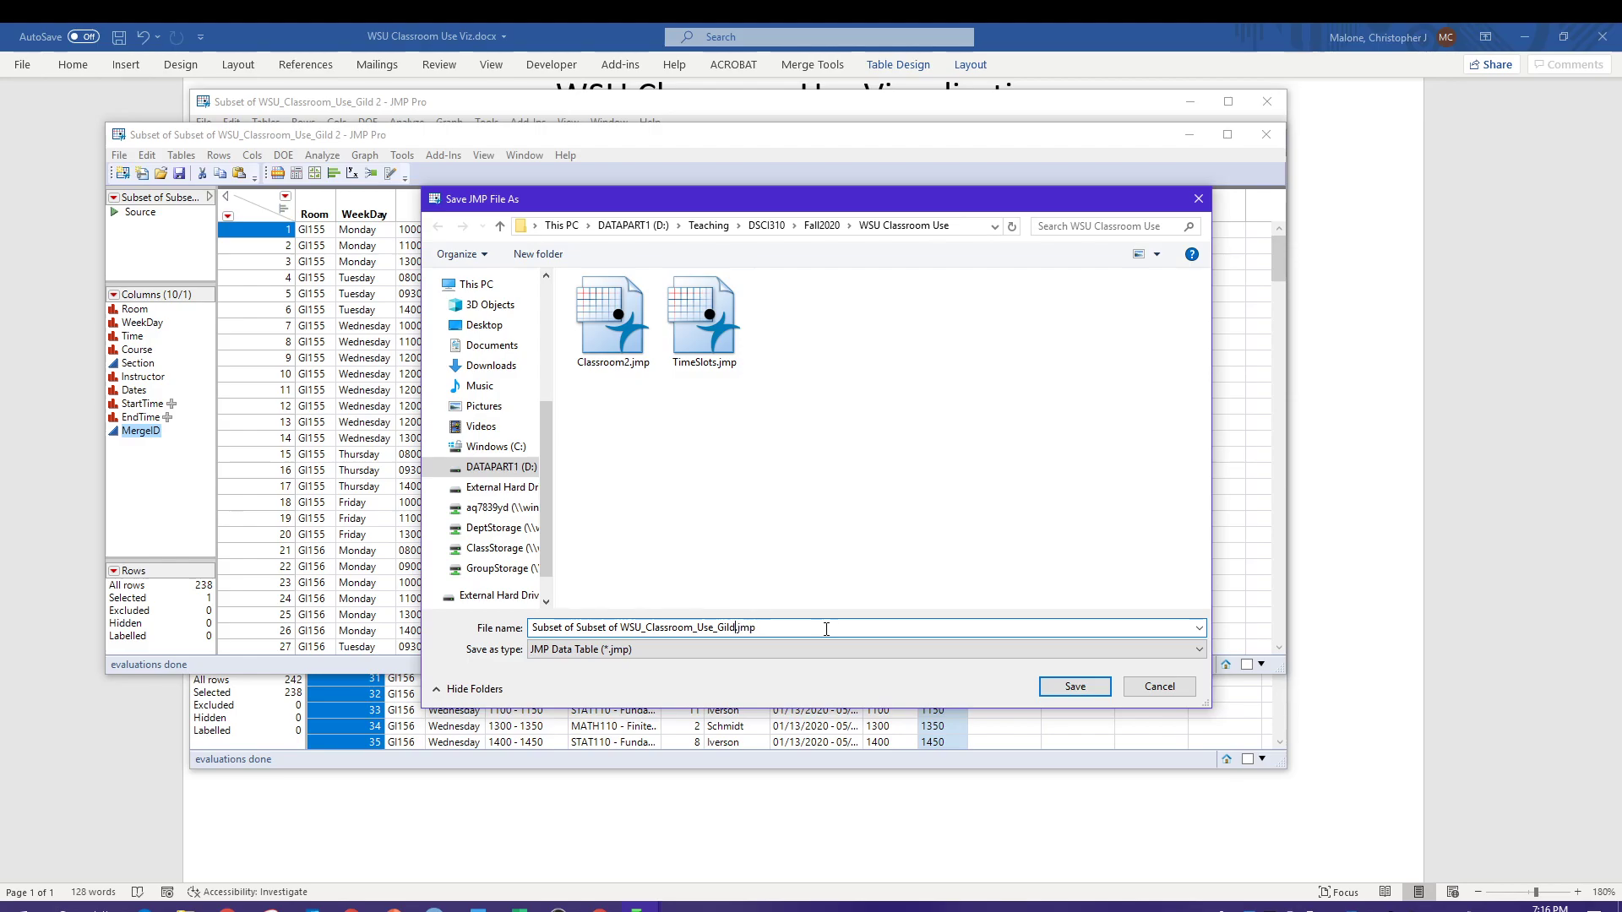
{"action": "key", "text": "Left"}
{"action": "key", "text": "Left"}
{"action": "key", "text": "Left"}
{"action": "key", "text": "Left"}
{"action": "key", "text": "Left"}
{"action": "key", "text": "Left"}
{"action": "key", "text": "Left"}
{"action": "key", "text": "Left"}
{"action": "key", "text": "Left"}
{"action": "key", "text": "Left"}
{"action": "key", "text": "Left"}
{"action": "key", "text": "Left"}
{"action": "key", "text": "Left"}
{"action": "key", "text": "Left"}
{"action": "key", "text": "Left"}
{"action": "key", "text": "Left"}
{"action": "key", "text": "Left"}
{"action": "key", "text": "Left"}
{"action": "key", "text": "Left"}
{"action": "key", "text": "Left"}
{"action": "key", "text": "Left"}
{"action": "key", "text": "Left"}
{"action": "key", "text": "Delete"}
{"action": "key", "text": "Delete"}
{"action": "key", "text": "Delete"}
{"action": "key", "text": "Delete"}
{"action": "key", "text": "Delete"}
{"action": "key", "text": "Delete"}
{"action": "key", "text": "Delete"}
{"action": "key", "text": "Delete"}
{"action": "key", "text": "Delete"}
{"action": "key", "text": "Delete"}
{"action": "key", "text": "Delete"}
{"action": "key", "text": "Delete"}
{"action": "key", "text": "Delete"}
{"action": "key", "text": "Delete"}
{"action": "key", "text": "Delete"}
{"action": "key", "text": "Delete"}
{"action": "key", "text": "Delete"}
{"action": "key", "text": "Delete"}
{"action": "key", "text": "Delete"}
{"action": "key", "text": "Delete"}
{"action": "key", "text": "Delete"}
{"action": "key", "text": "Delete"}
{"action": "key", "text": "Delete"}
{"action": "key", "text": "Delete"}
{"action": "key", "text": "Right"}
{"action": "key", "text": "Delete"}
{"action": "key", "text": "Delete"}
{"action": "key", "text": "Delete"}
{"action": "key", "text": "Delete"}
{"action": "key", "text": "Delete"}
{"action": "key", "text": "Delete"}
{"action": "key", "text": "Delete"}
{"action": "key", "text": "Delete"}
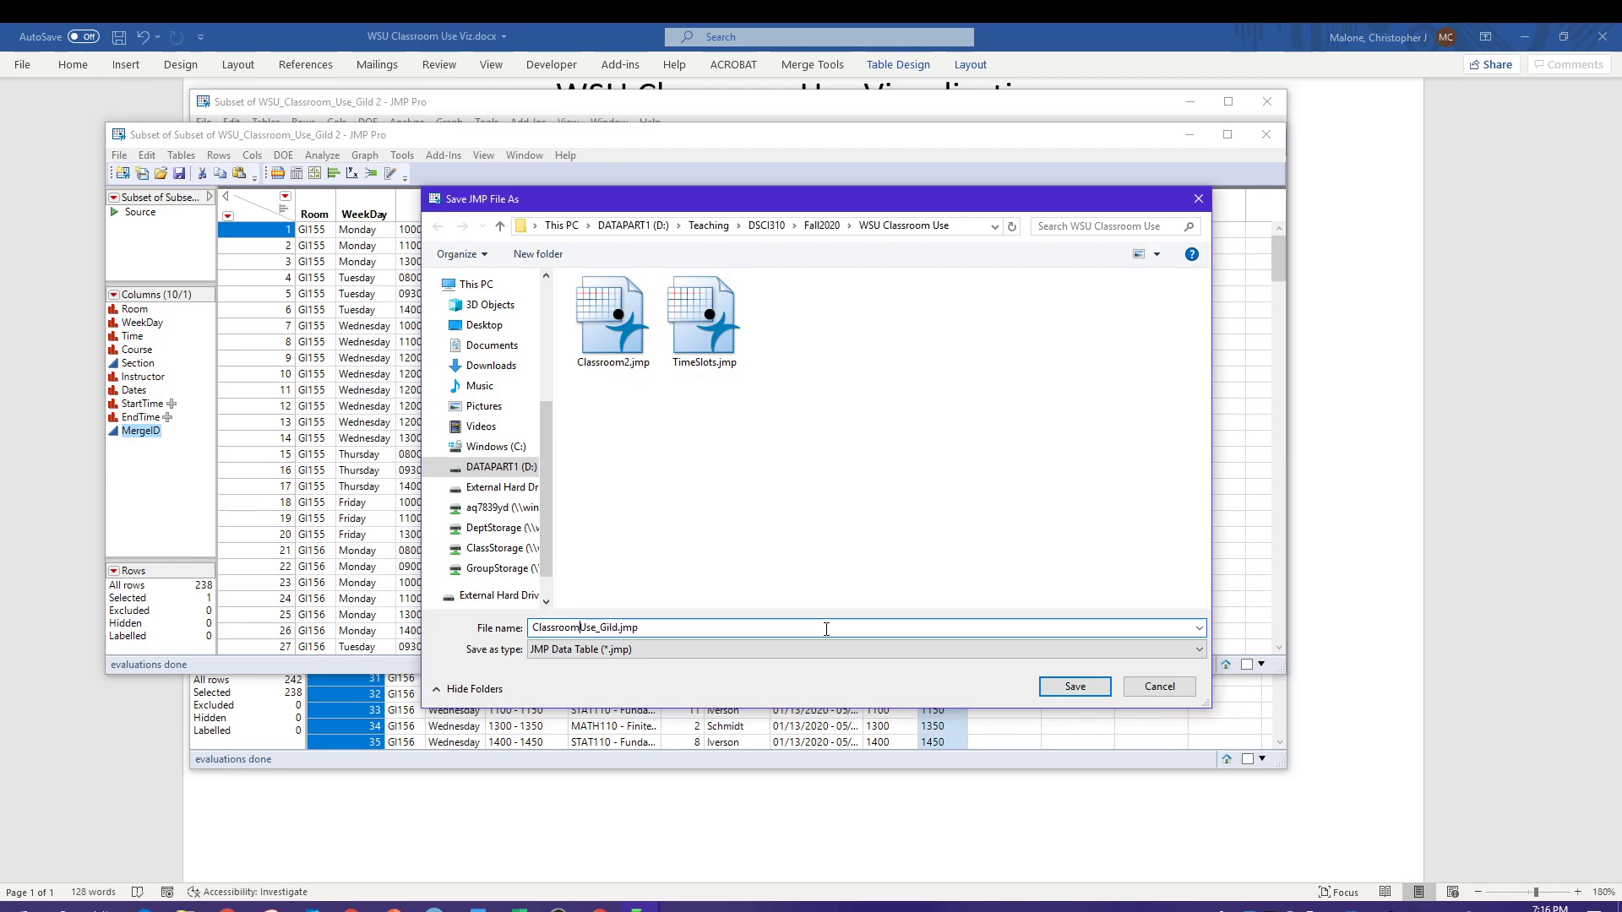
{"action": "key", "text": "Delete"}
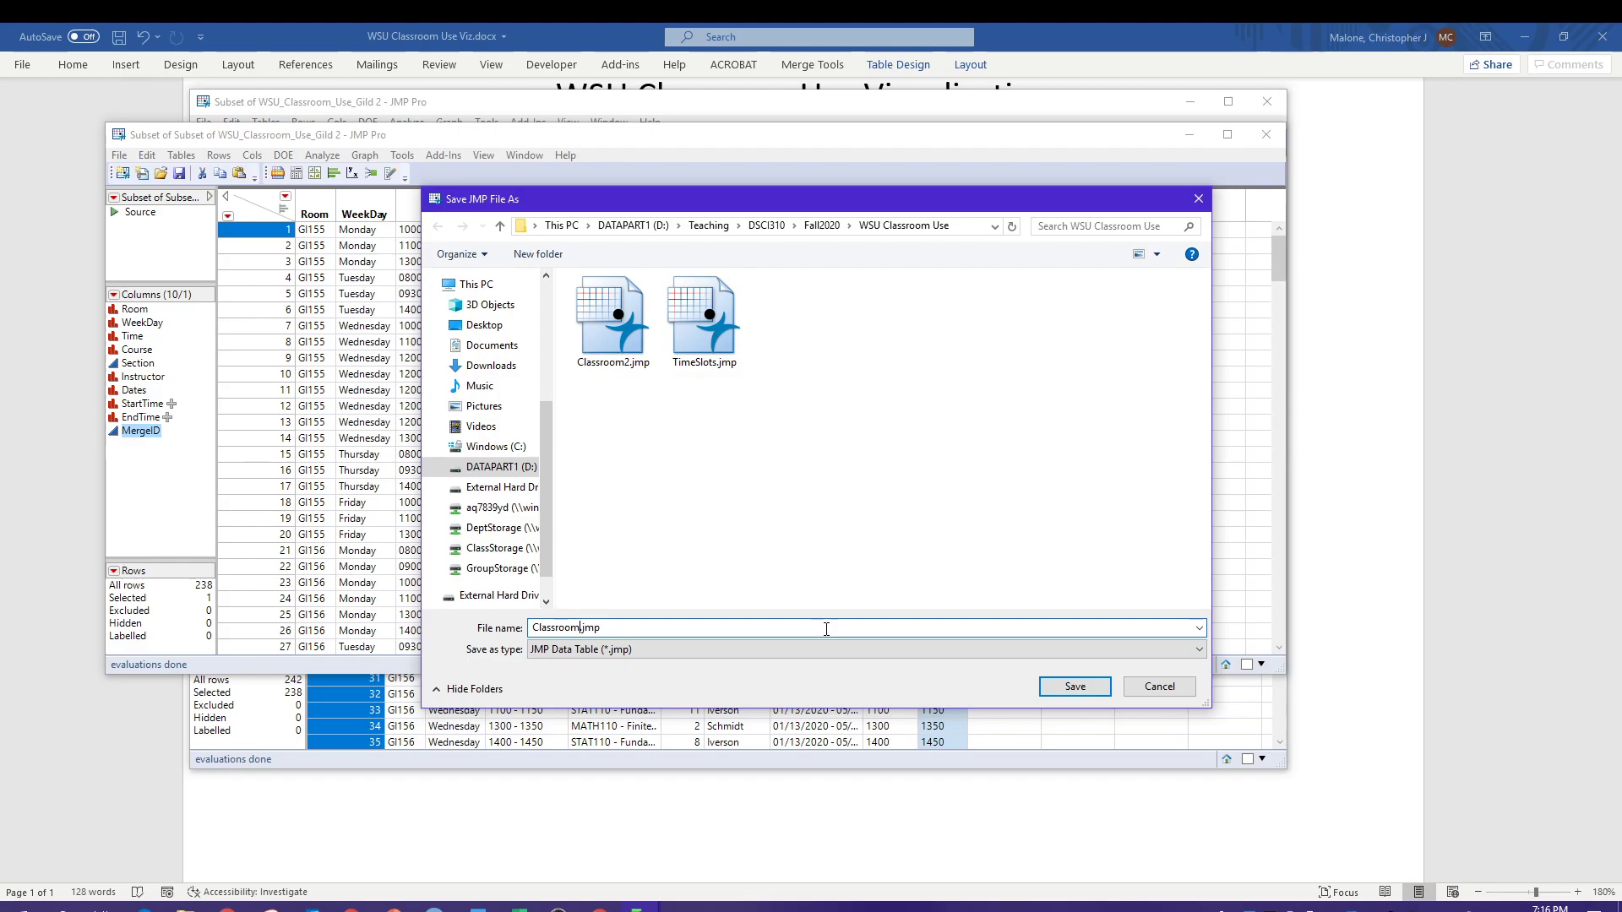
{"action": "key", "text": "Return"}
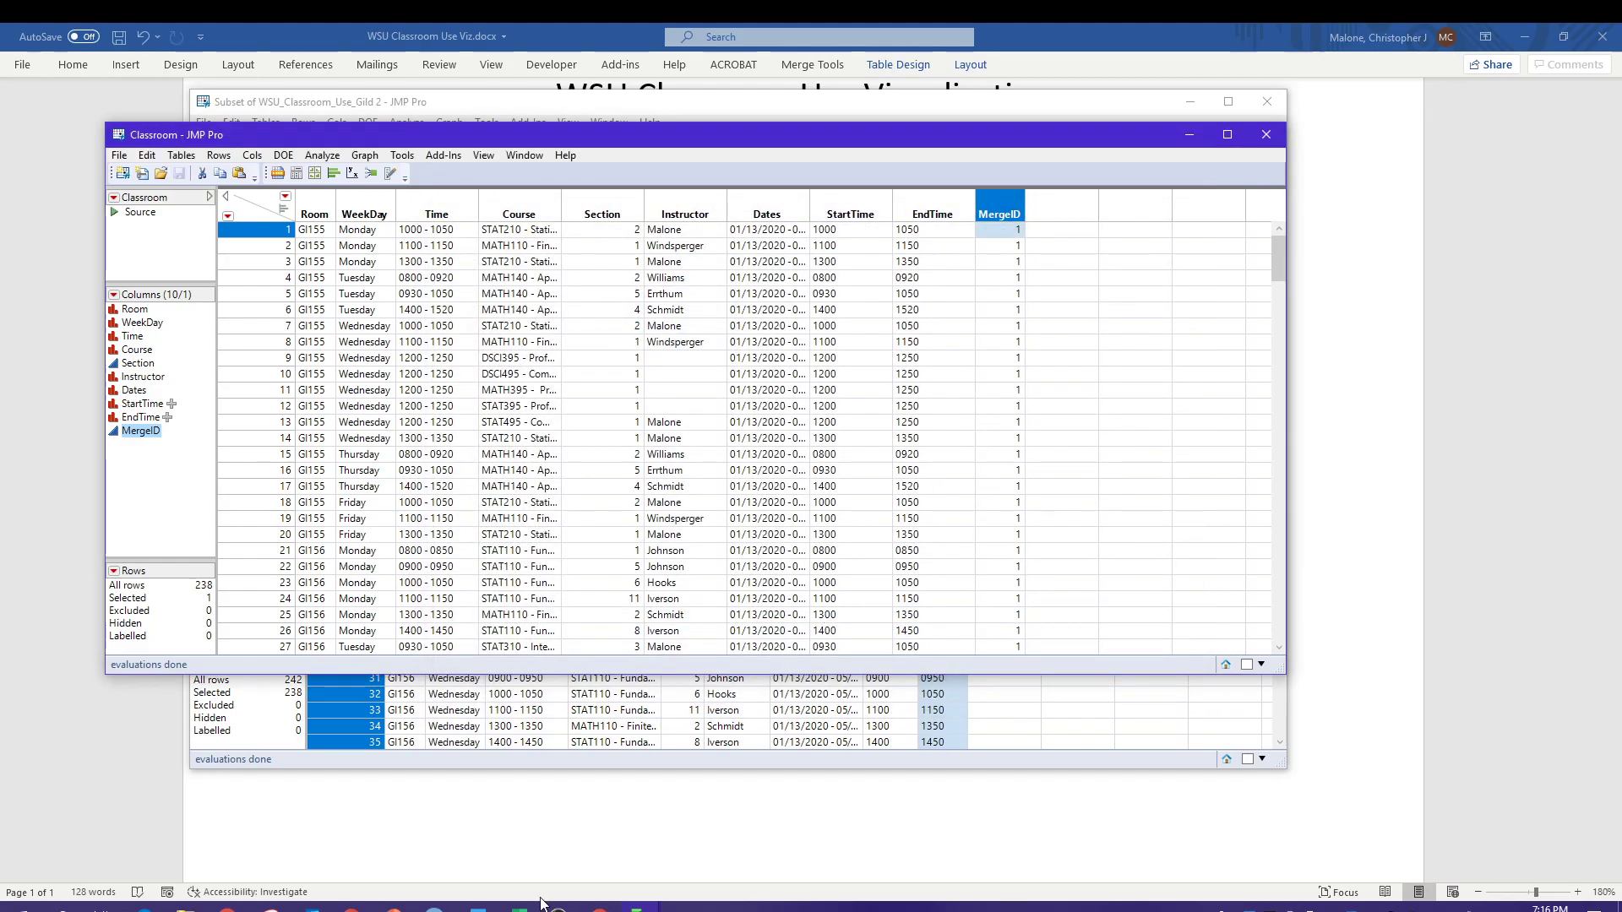
Switch to the Word checklist and check off procedures 3 through 6
{"action": "left_click", "coordinate": [480, 908]}
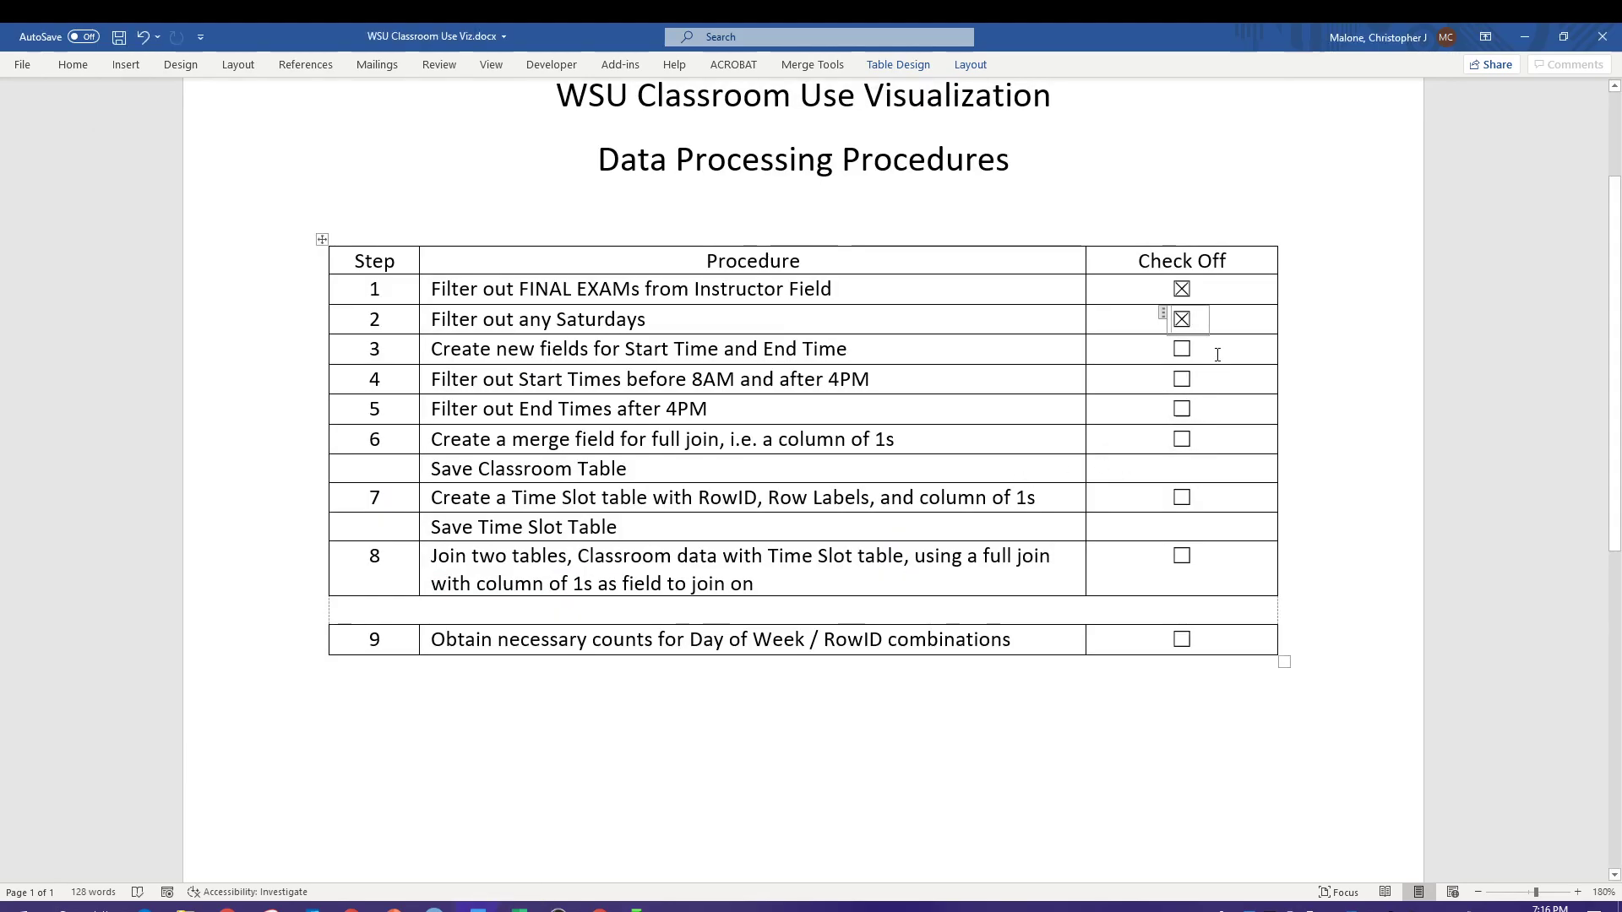
{"action": "left_click", "coordinate": [1182, 349]}
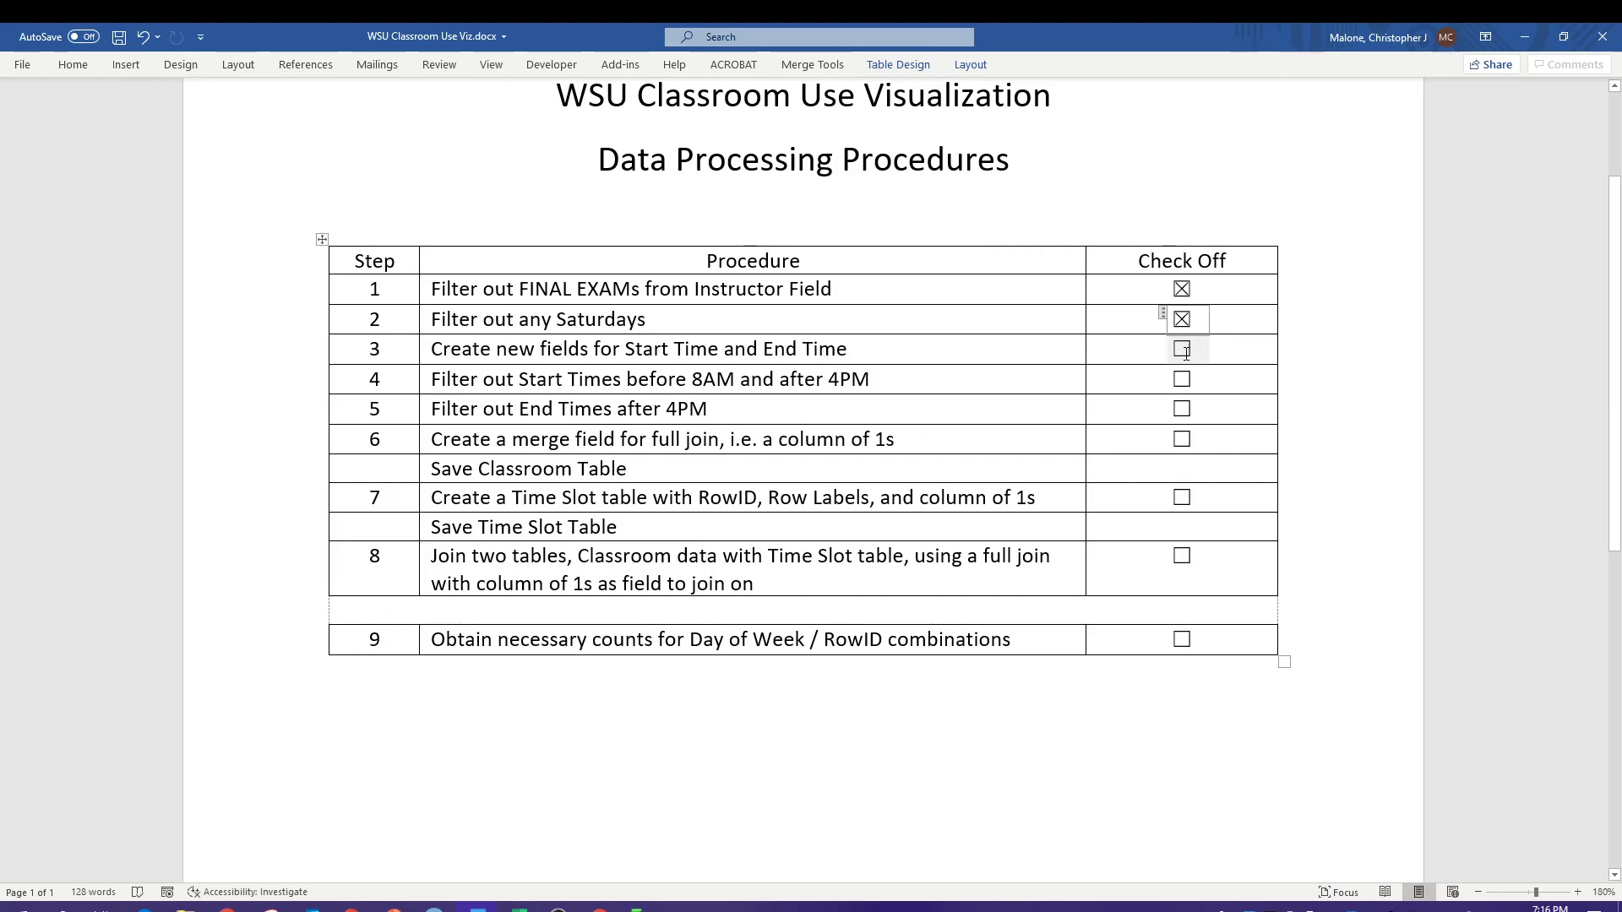
{"action": "left_click", "coordinate": [1182, 380]}
{"action": "left_click", "coordinate": [1184, 409]}
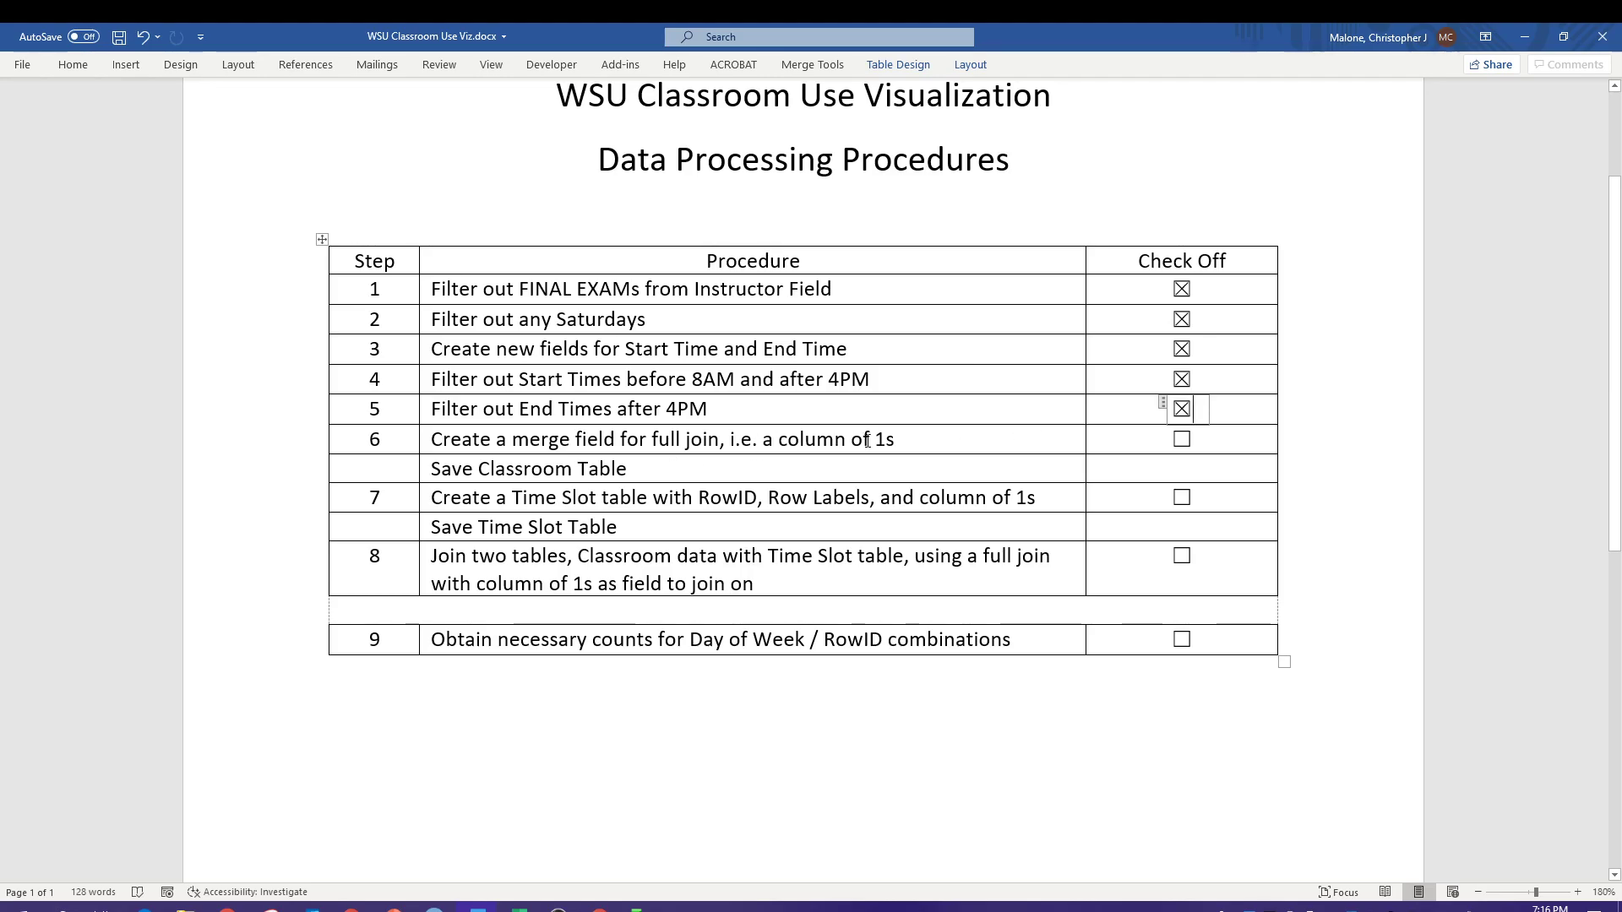
{"action": "left_click", "coordinate": [1182, 439]}
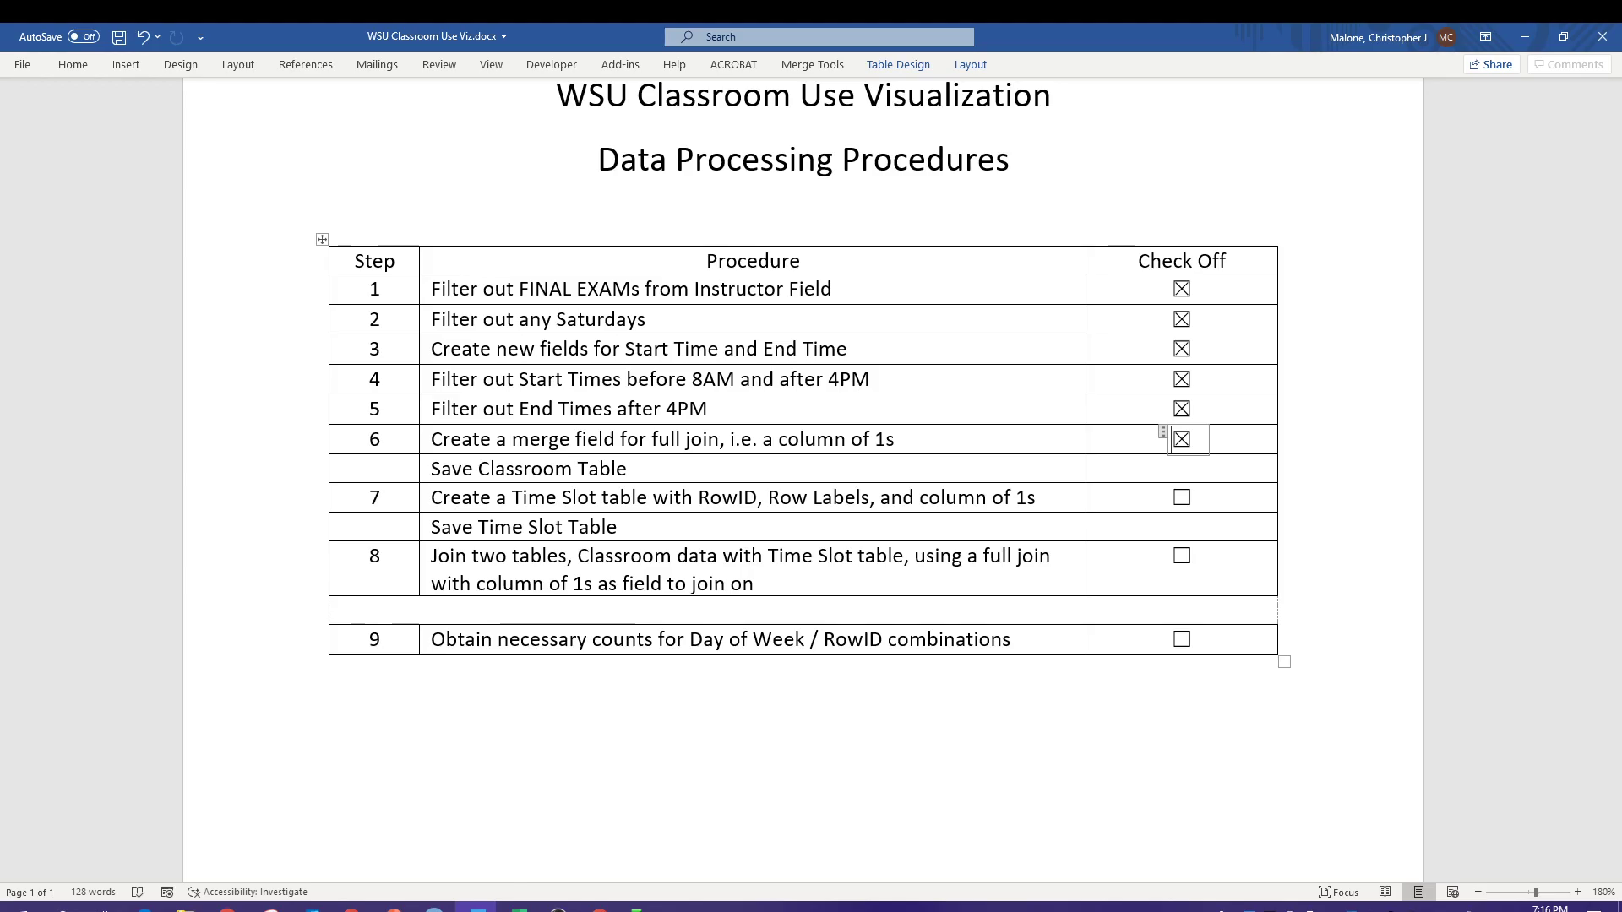
Switch to JMP Pro and bring up the TimeSlots table to review its RowID, Time Label and Merge ID columns
{"action": "mouse_move", "coordinate": [558, 909]}
{"action": "mouse_move", "coordinate": [638, 908]}
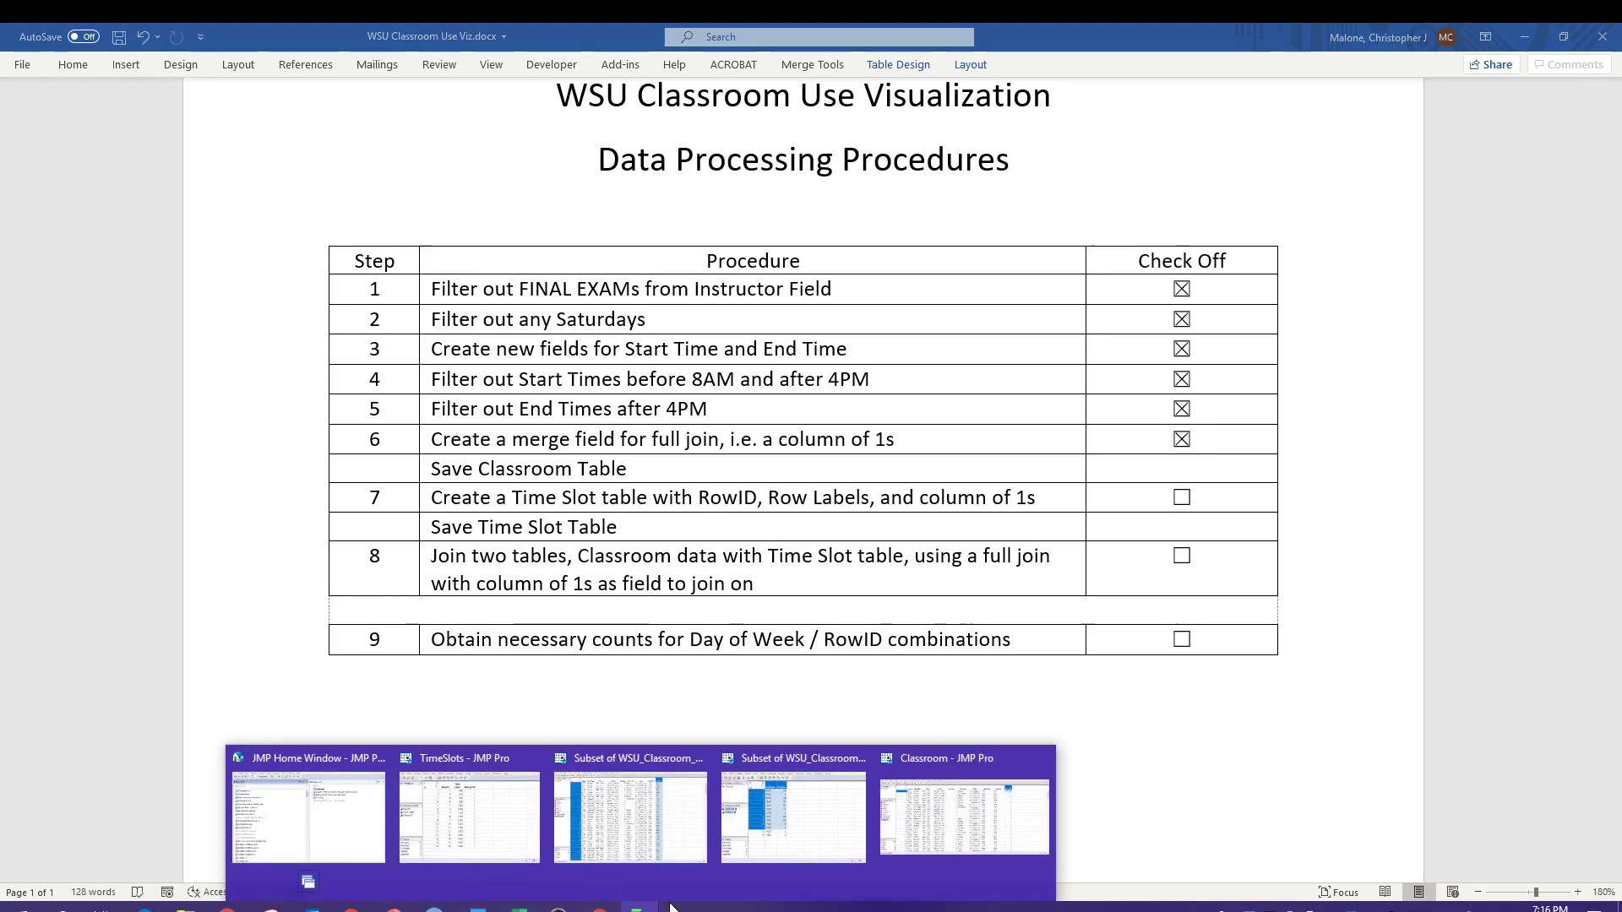
{"action": "mouse_move", "coordinate": [805, 848]}
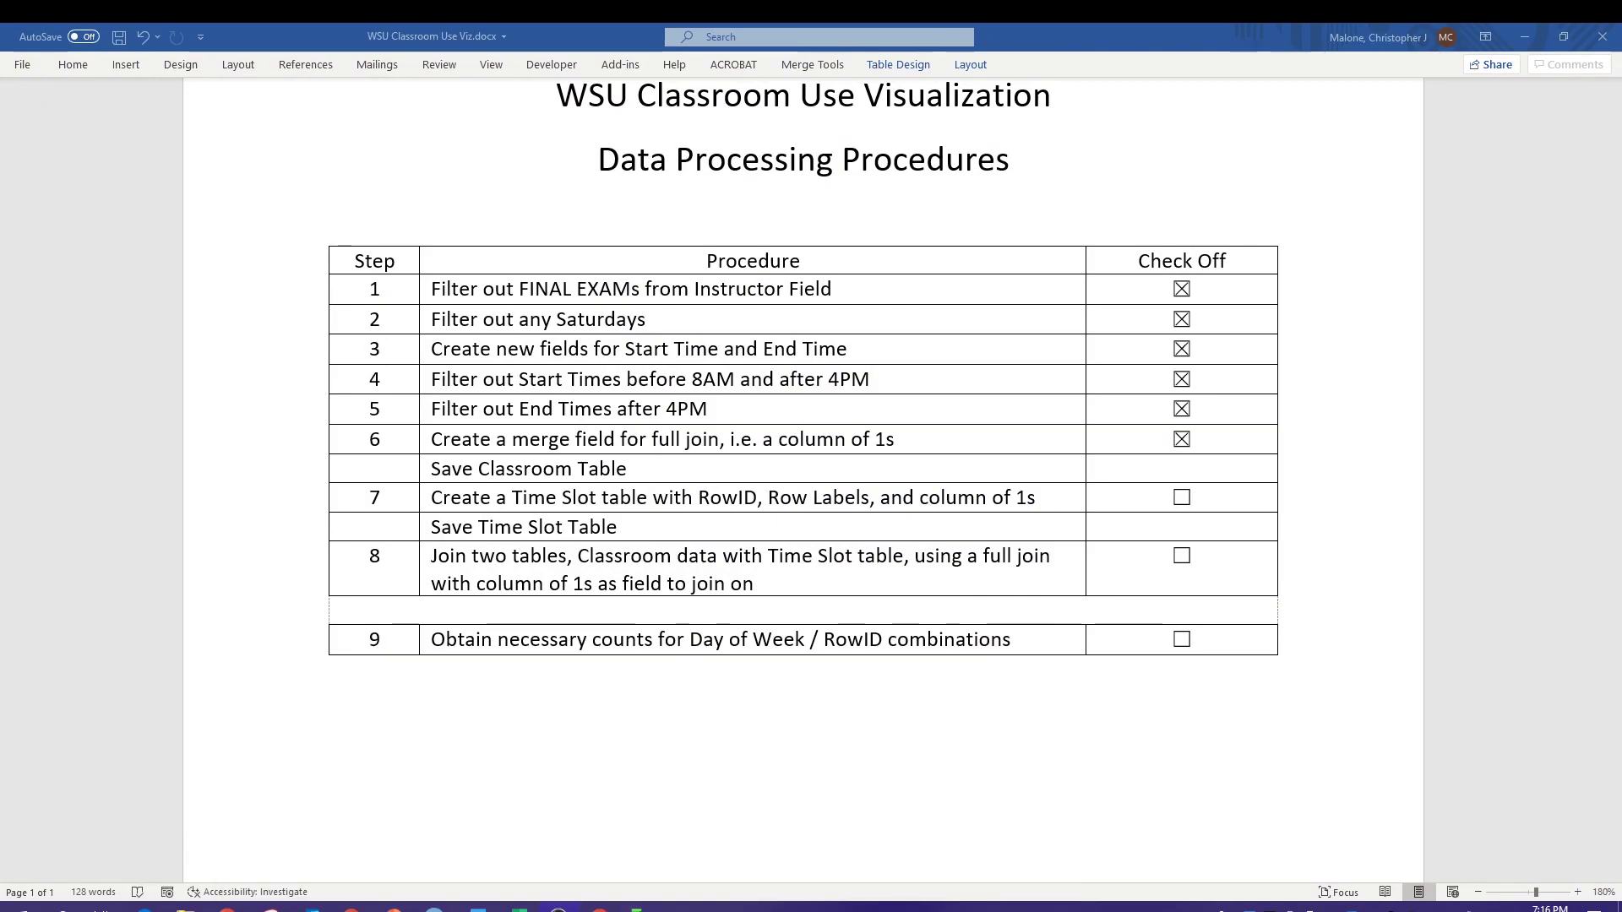
{"action": "left_click_drag", "start_coordinate": [816, 911], "coordinate": [943, 208]}
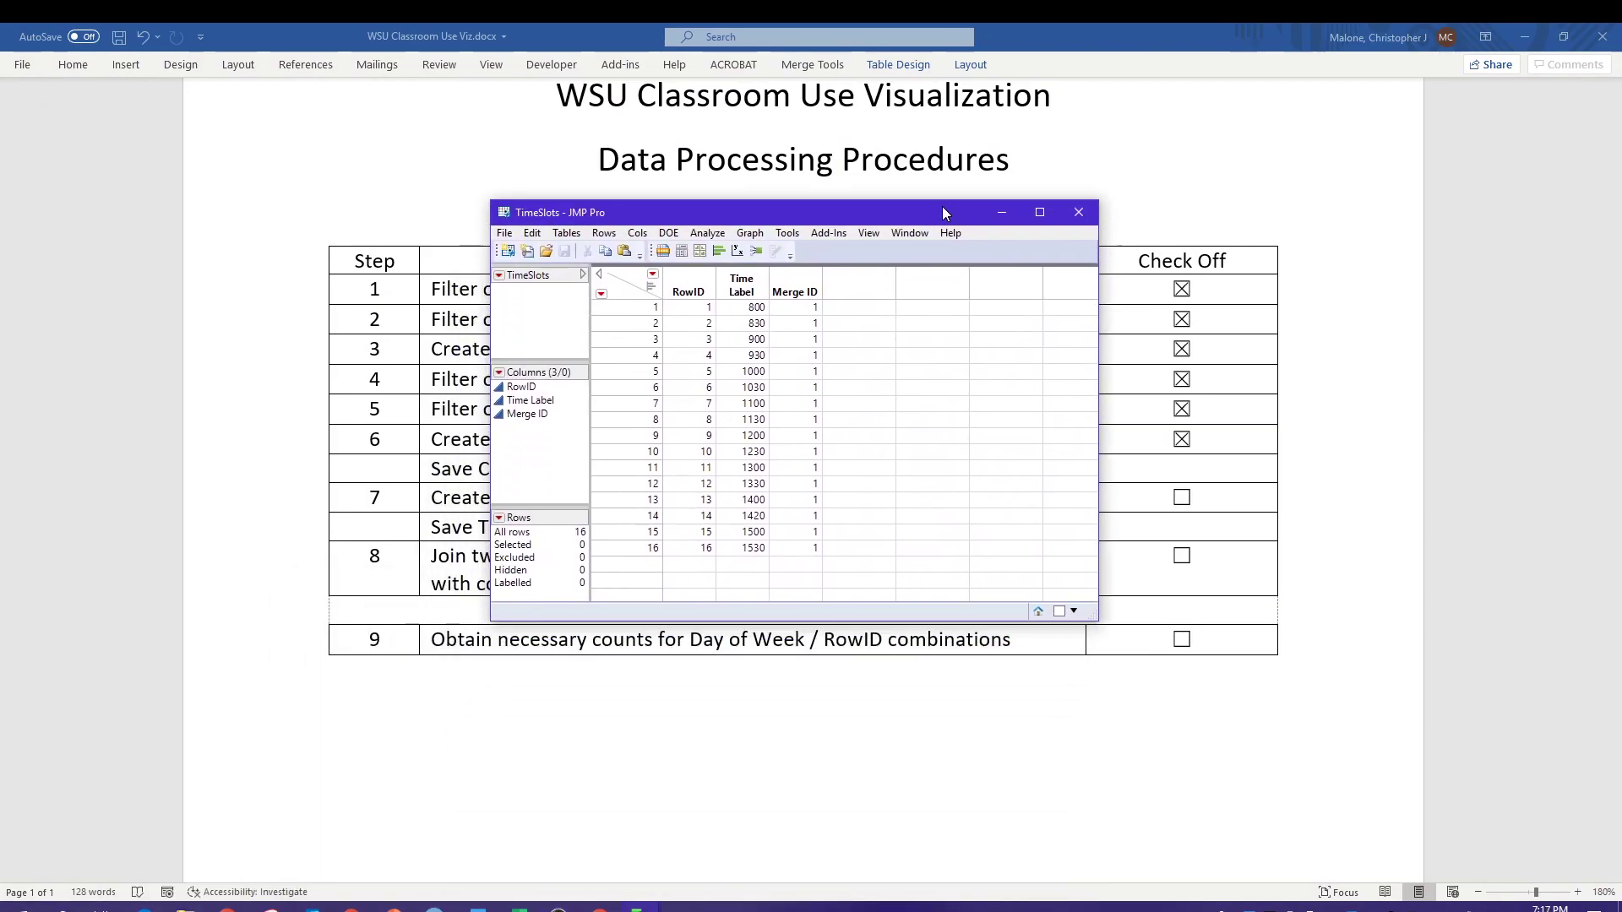
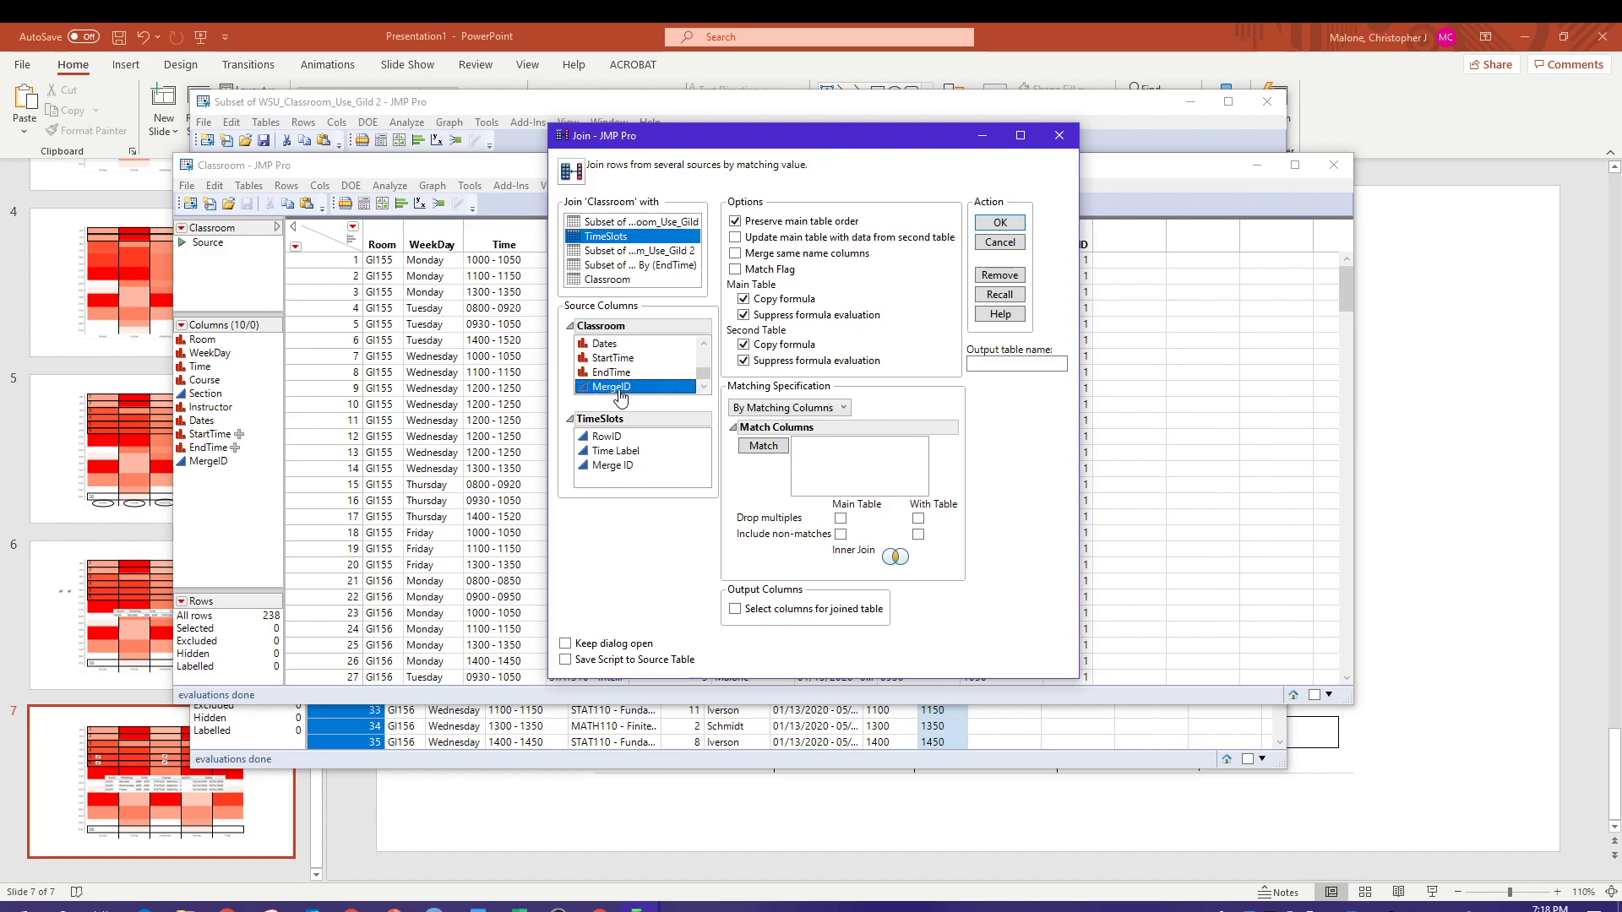
Match MergeID in Classroom with Merge ID in TimeSlots and include non-matches from both tables in the join
{"action": "left_click", "coordinate": [619, 467]}
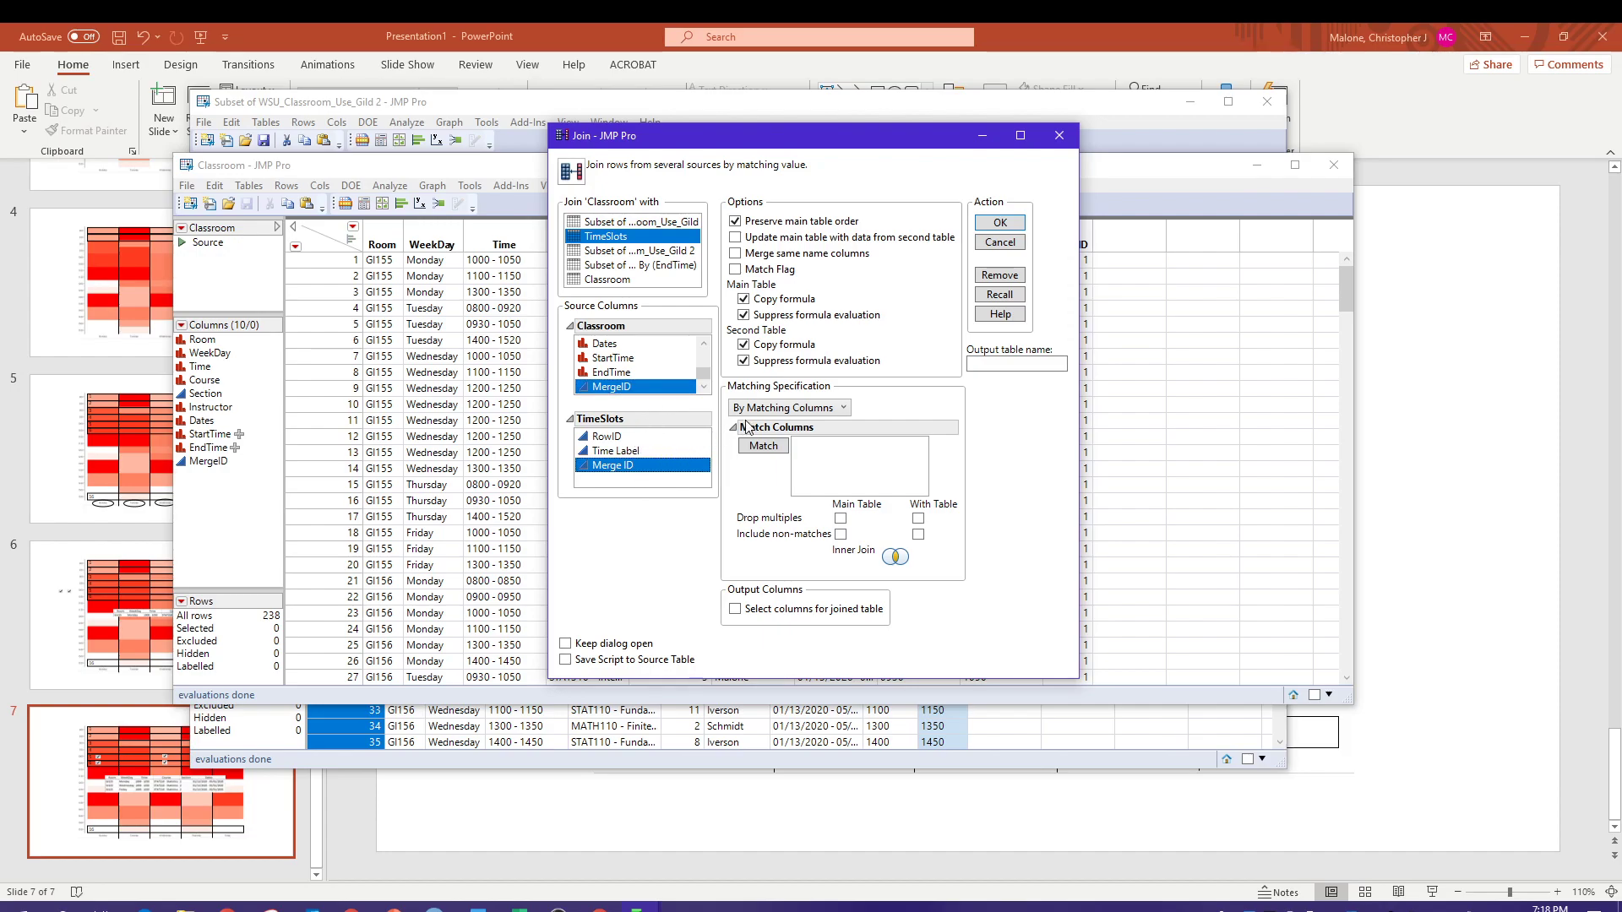
{"action": "left_click", "coordinate": [764, 446]}
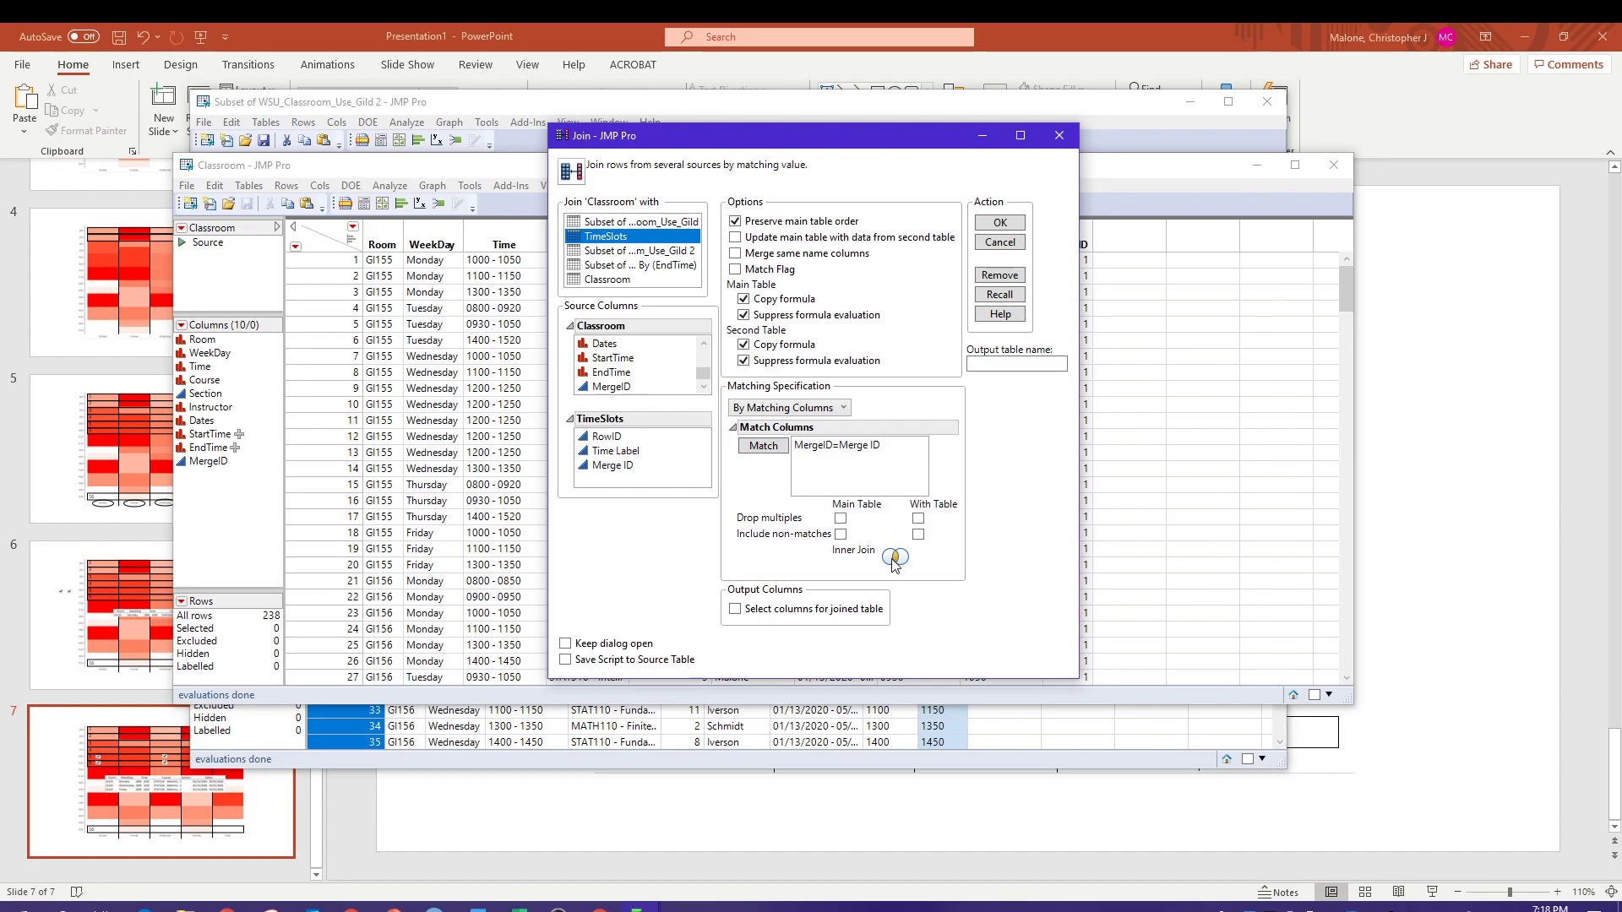
{"action": "left_click", "coordinate": [841, 536]}
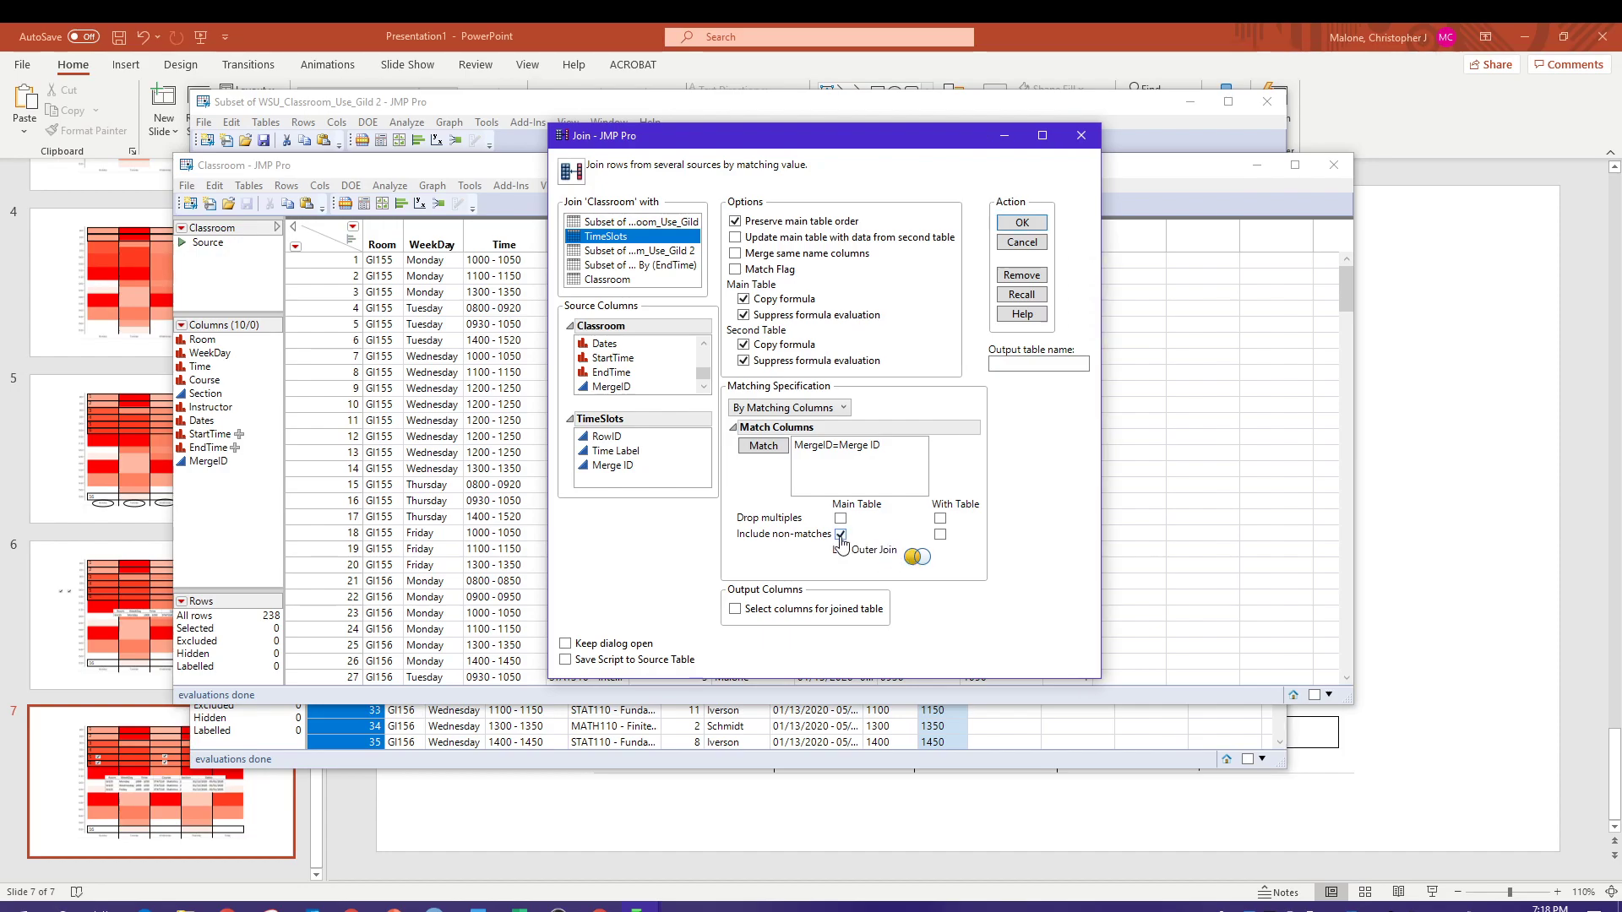
{"action": "left_click", "coordinate": [939, 534]}
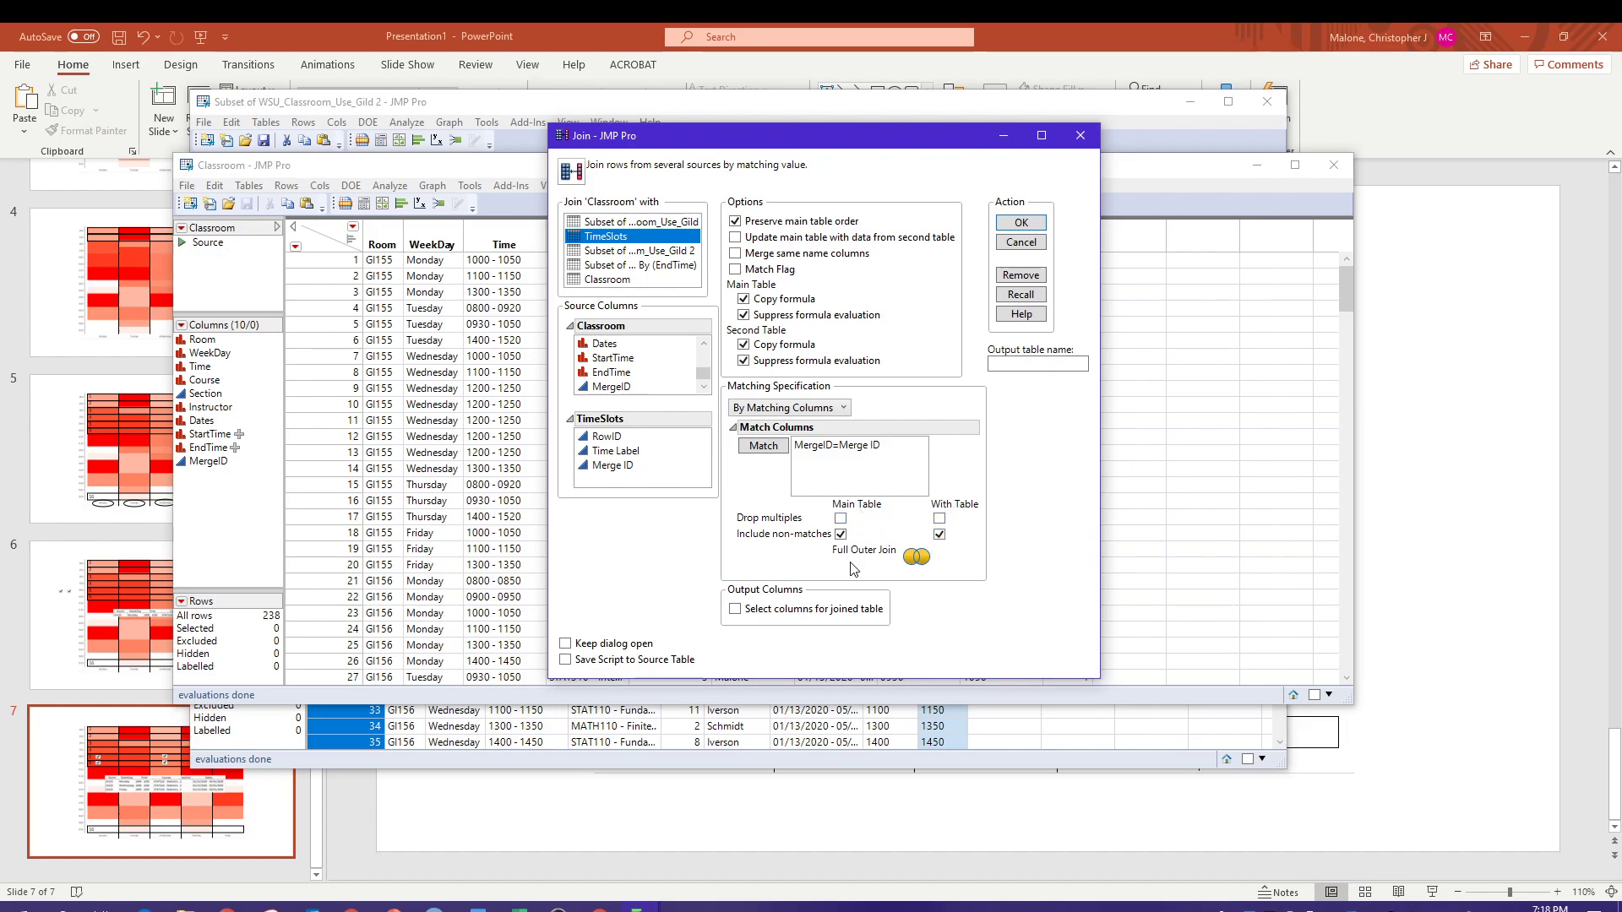
Try the left and right outer join settings, and run the join of Classroom and TimeSlots as a full outer join
{"action": "left_click", "coordinate": [939, 536]}
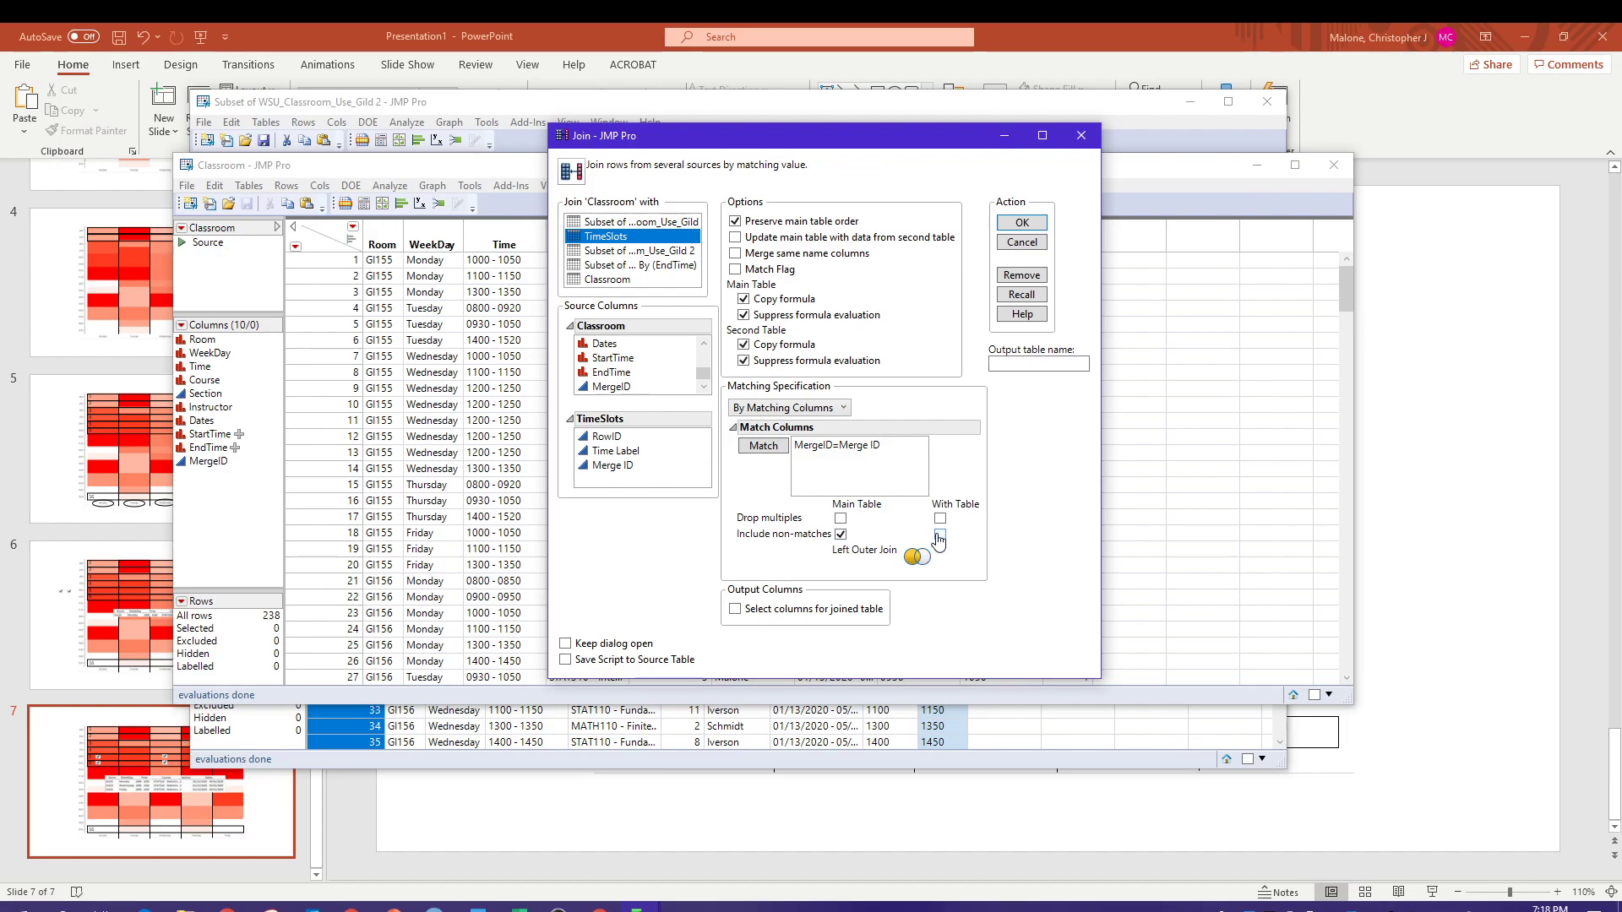
{"action": "left_click", "coordinate": [842, 535]}
{"action": "left_click", "coordinate": [918, 533]}
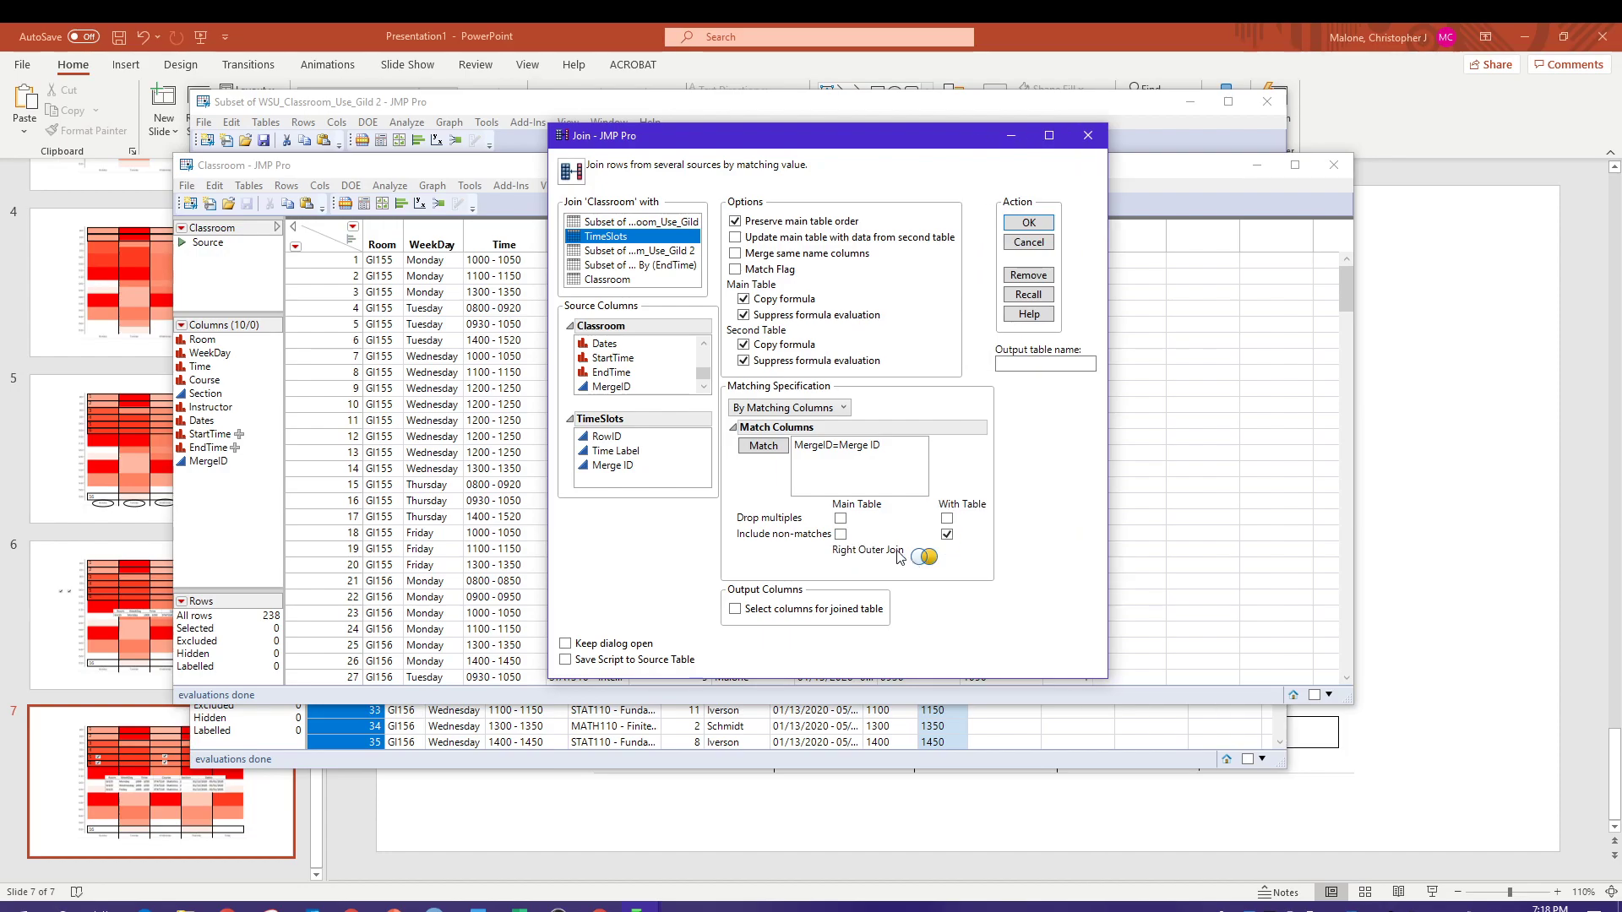
{"action": "left_click", "coordinate": [841, 534]}
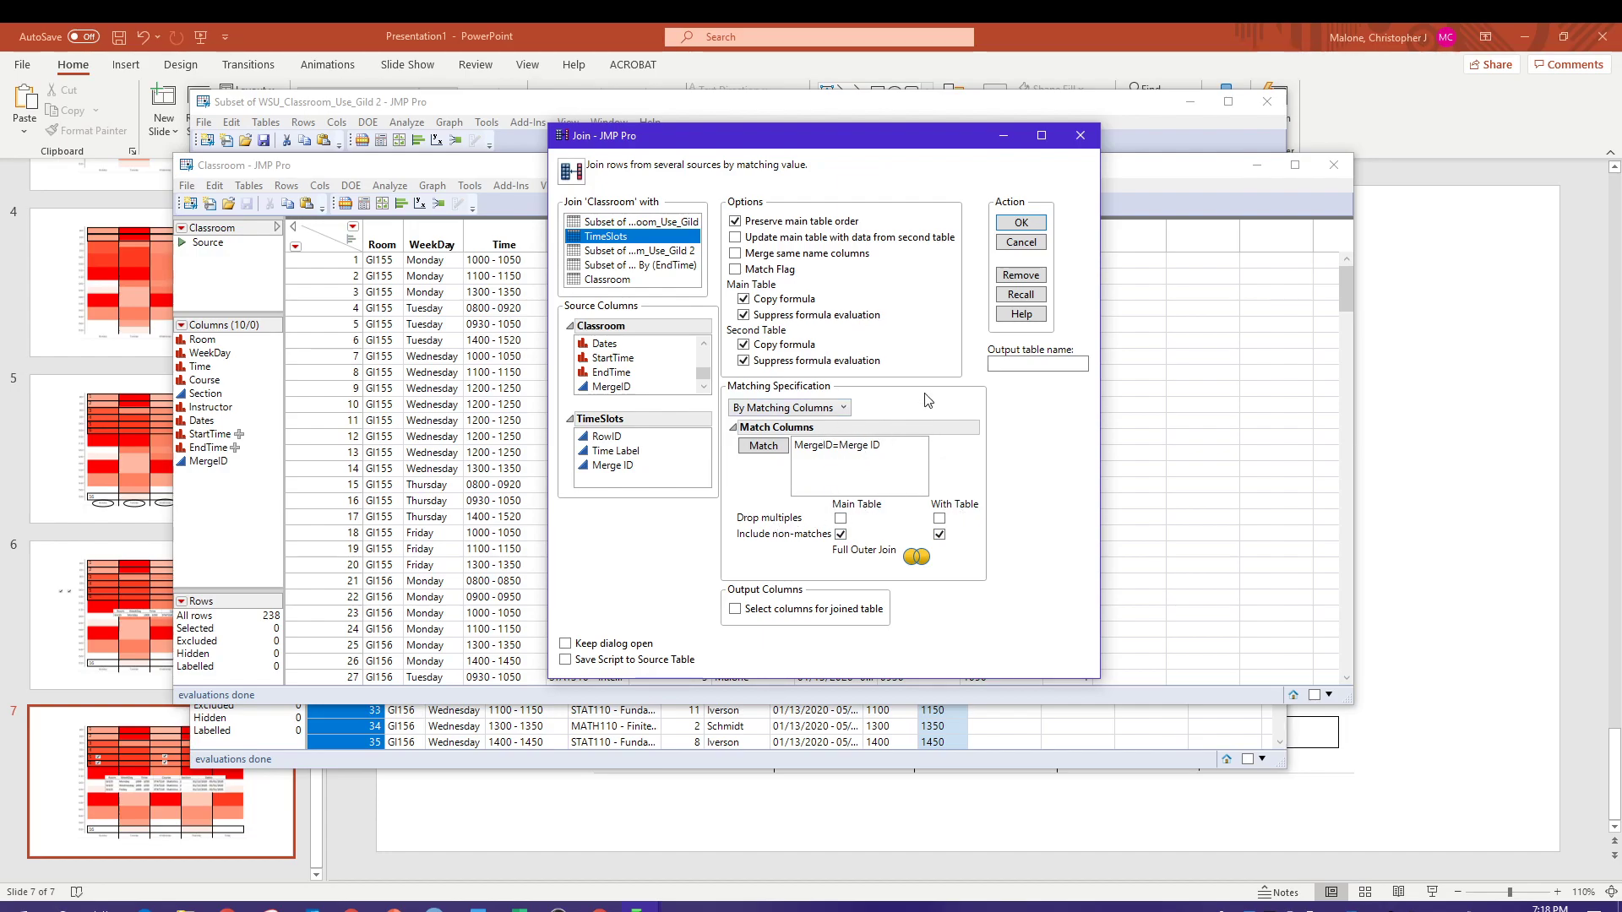
{"action": "left_click", "coordinate": [1014, 221]}
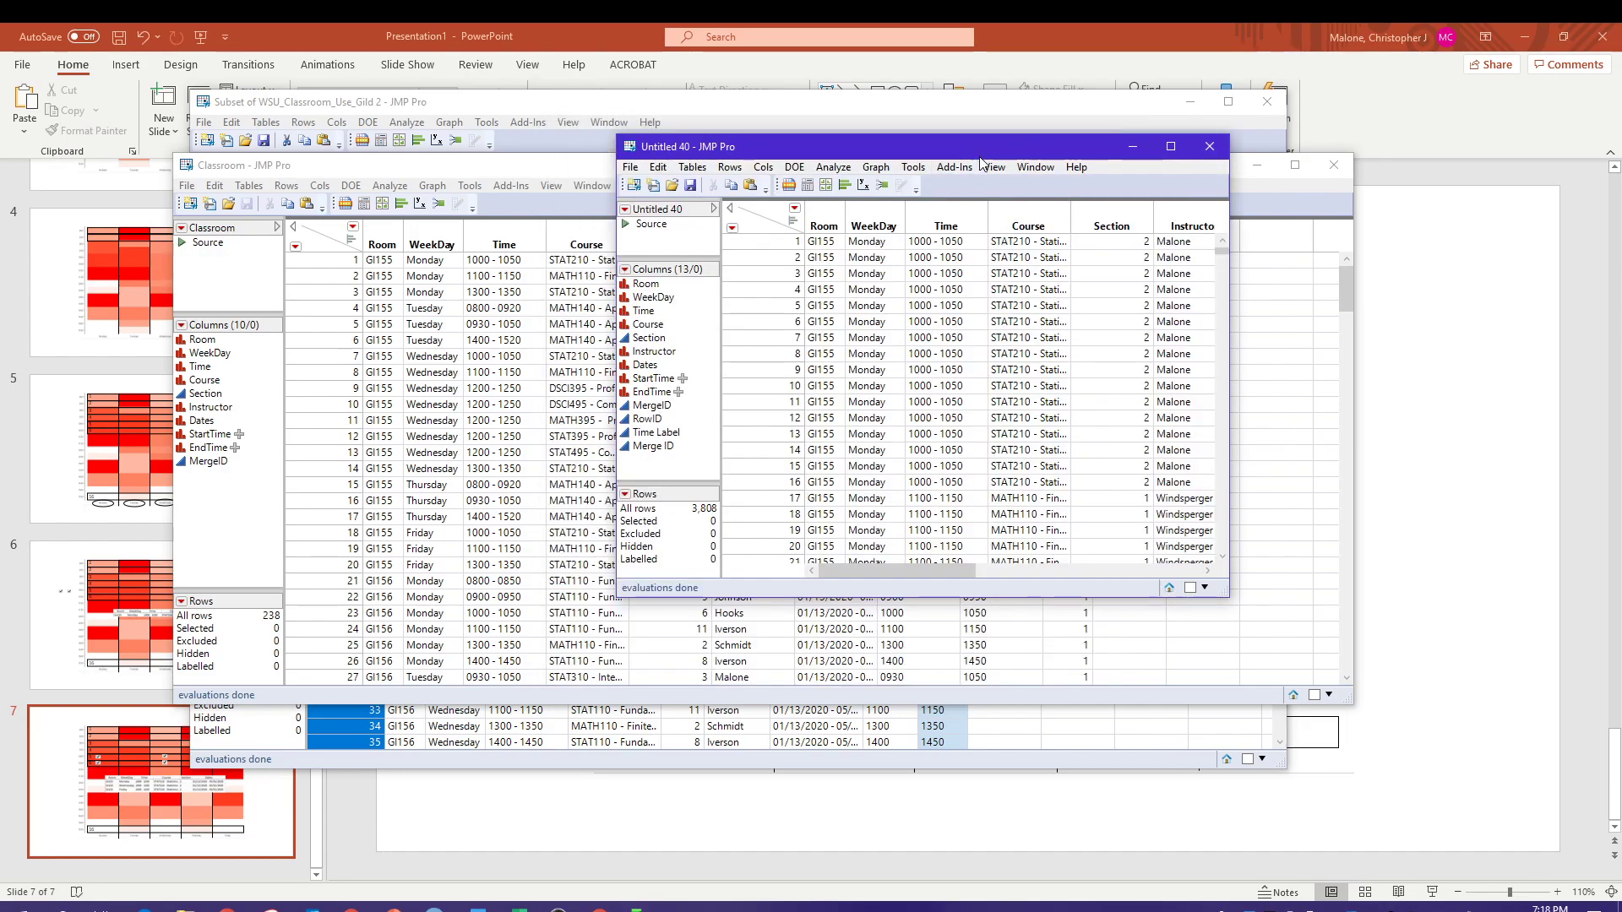
Enlarge the joined table and highlight the Time, Course and Time Label values in its first 16 rows
{"action": "left_click_drag", "start_coordinate": [980, 148], "coordinate": [713, 134]}
{"action": "left_click_drag", "start_coordinate": [961, 584], "coordinate": [1553, 795]}
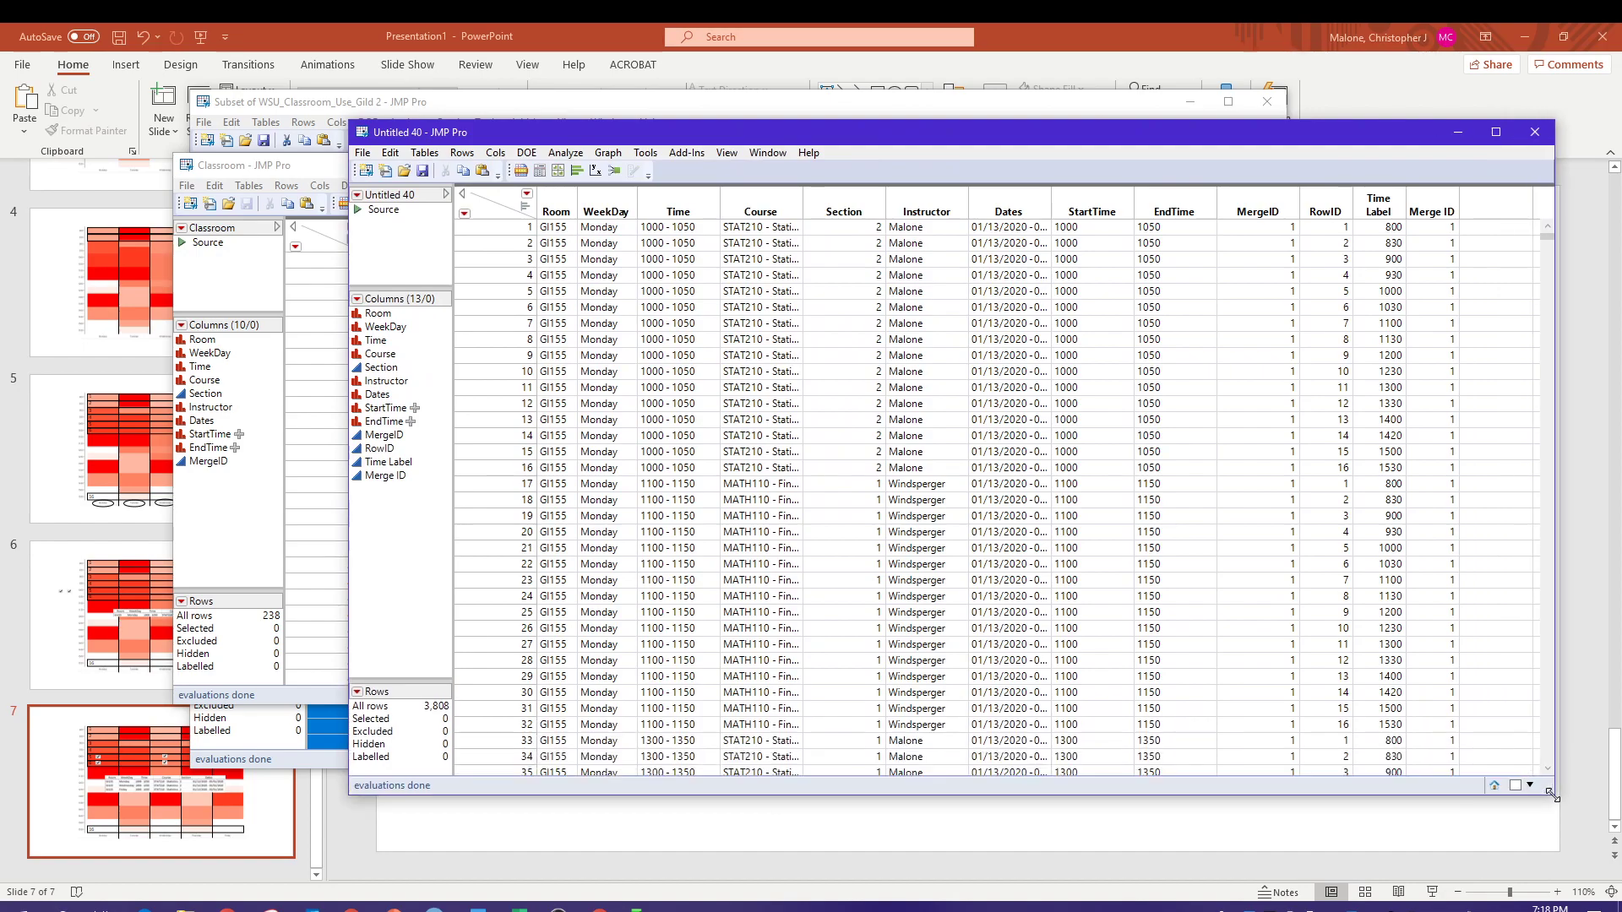
{"action": "left_click_drag", "start_coordinate": [1146, 128], "coordinate": [930, 90]}
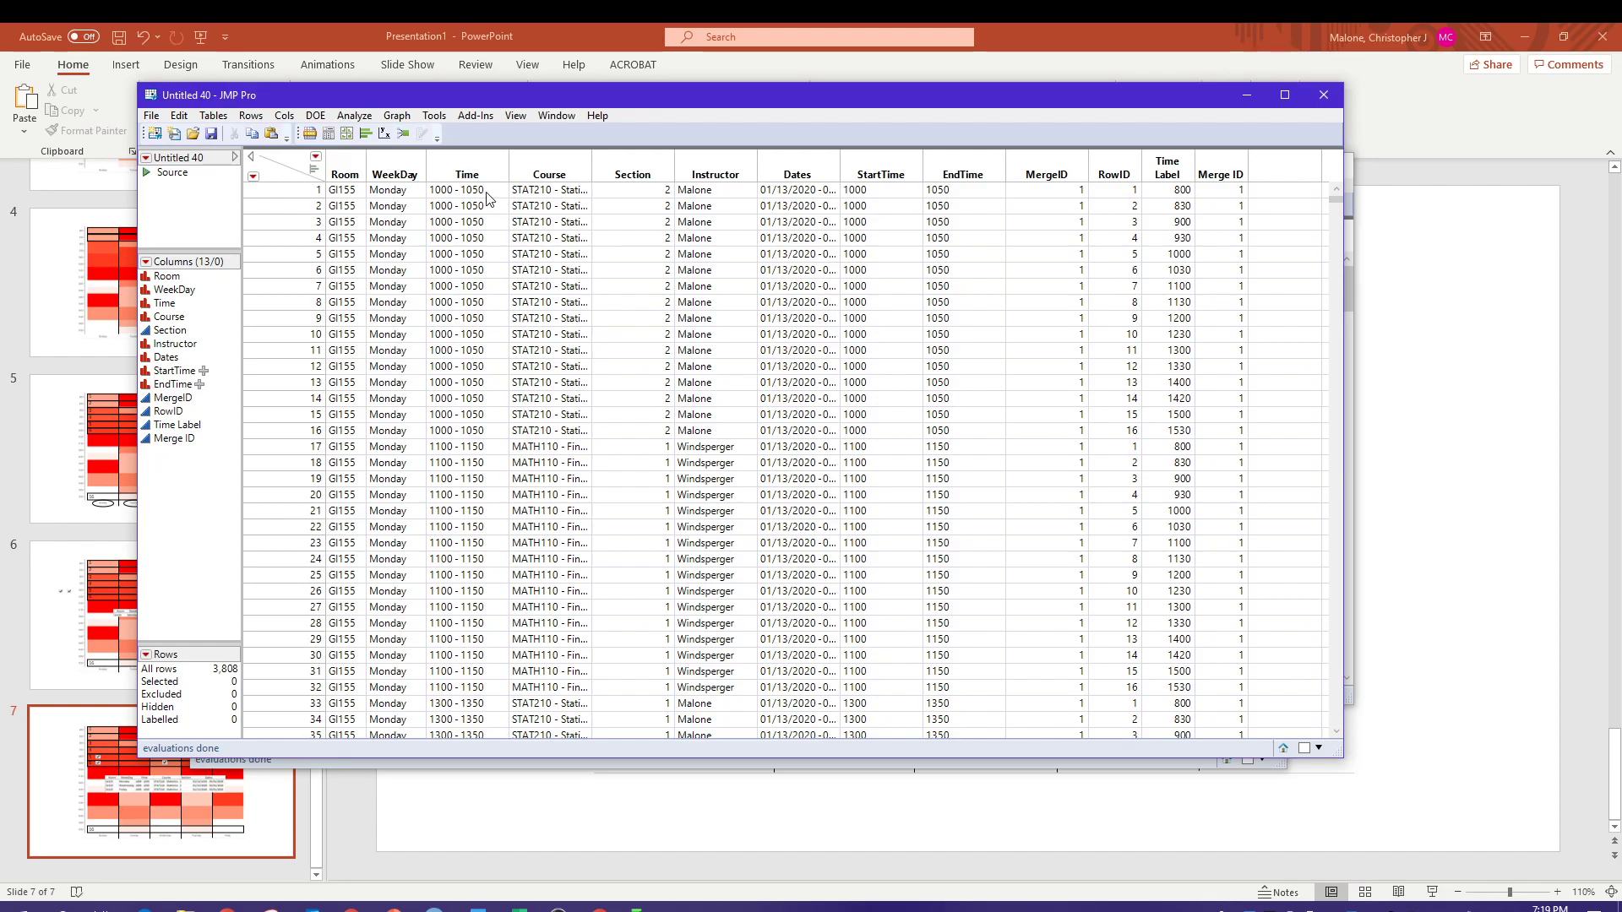
{"action": "left_click_drag", "start_coordinate": [487, 197], "coordinate": [550, 436]}
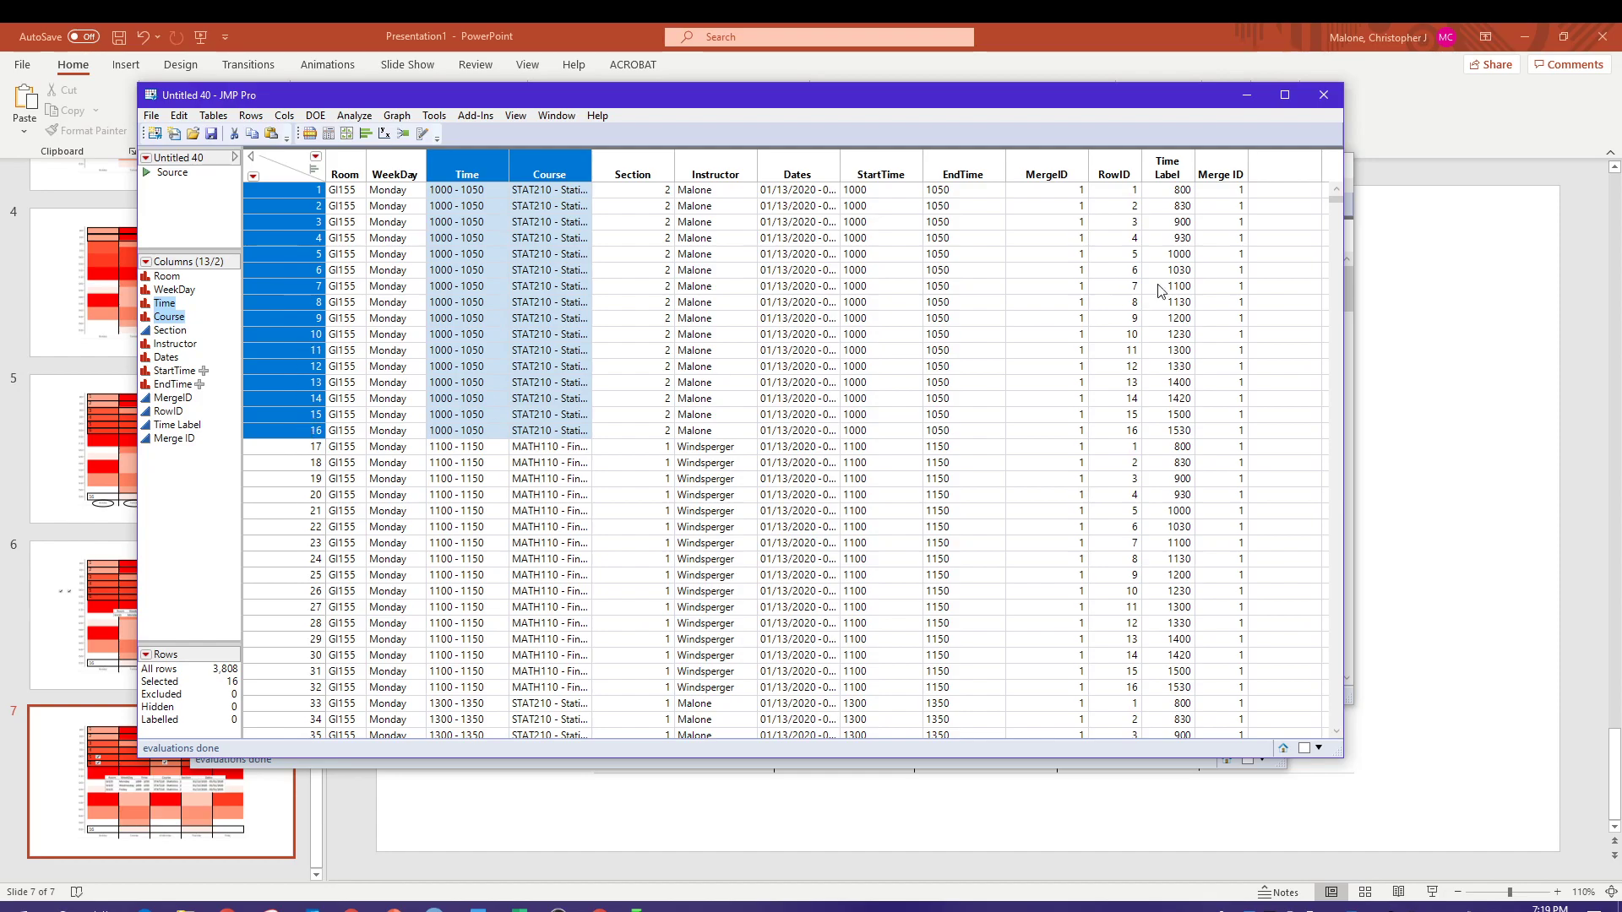
{"action": "left_click", "coordinate": [1180, 196], "text": "ctrl"}
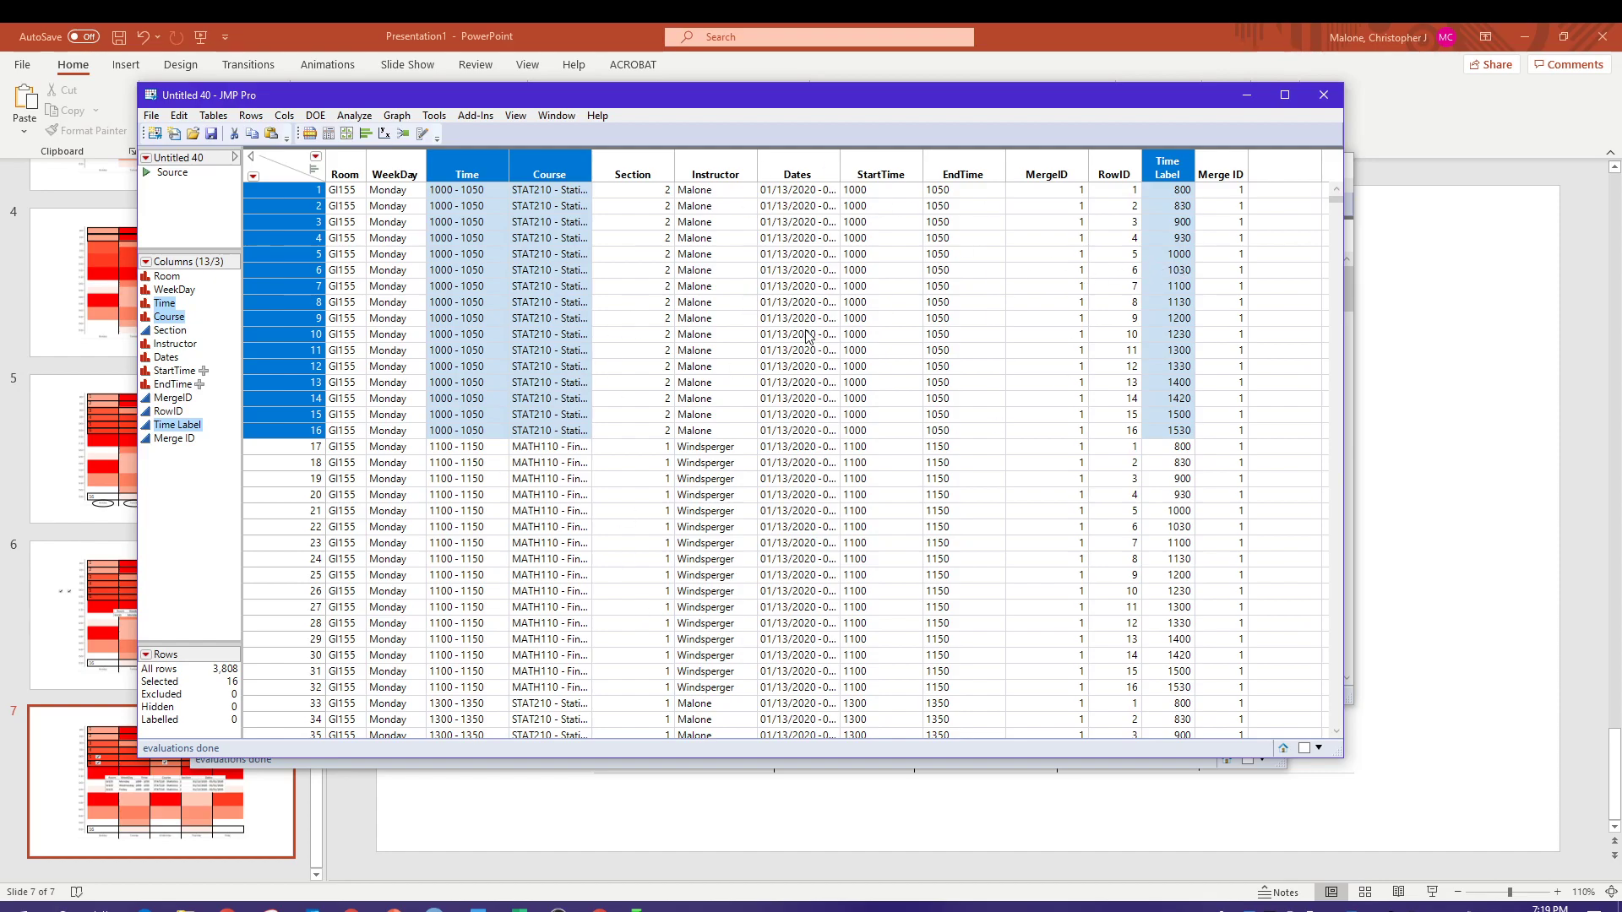
Delete the MergeID and Merge ID columns from the joined table and add an empty column after Time Label
{"action": "left_click", "coordinate": [1048, 165]}
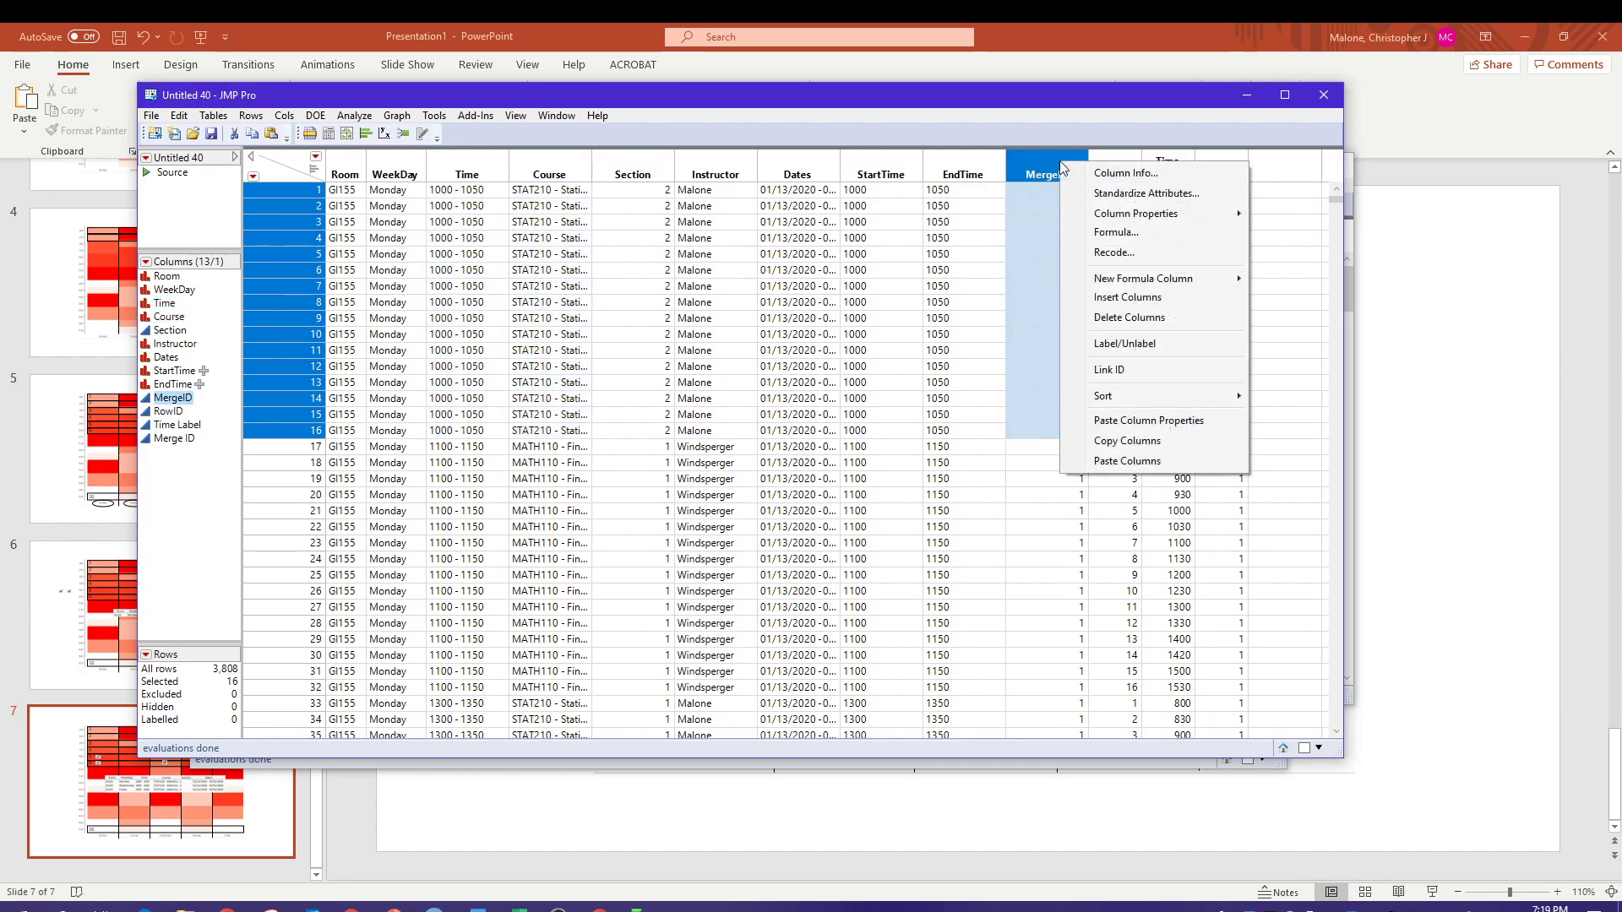
{"action": "right_click", "coordinate": [1060, 163]}
{"action": "left_click", "coordinate": [1133, 321]}
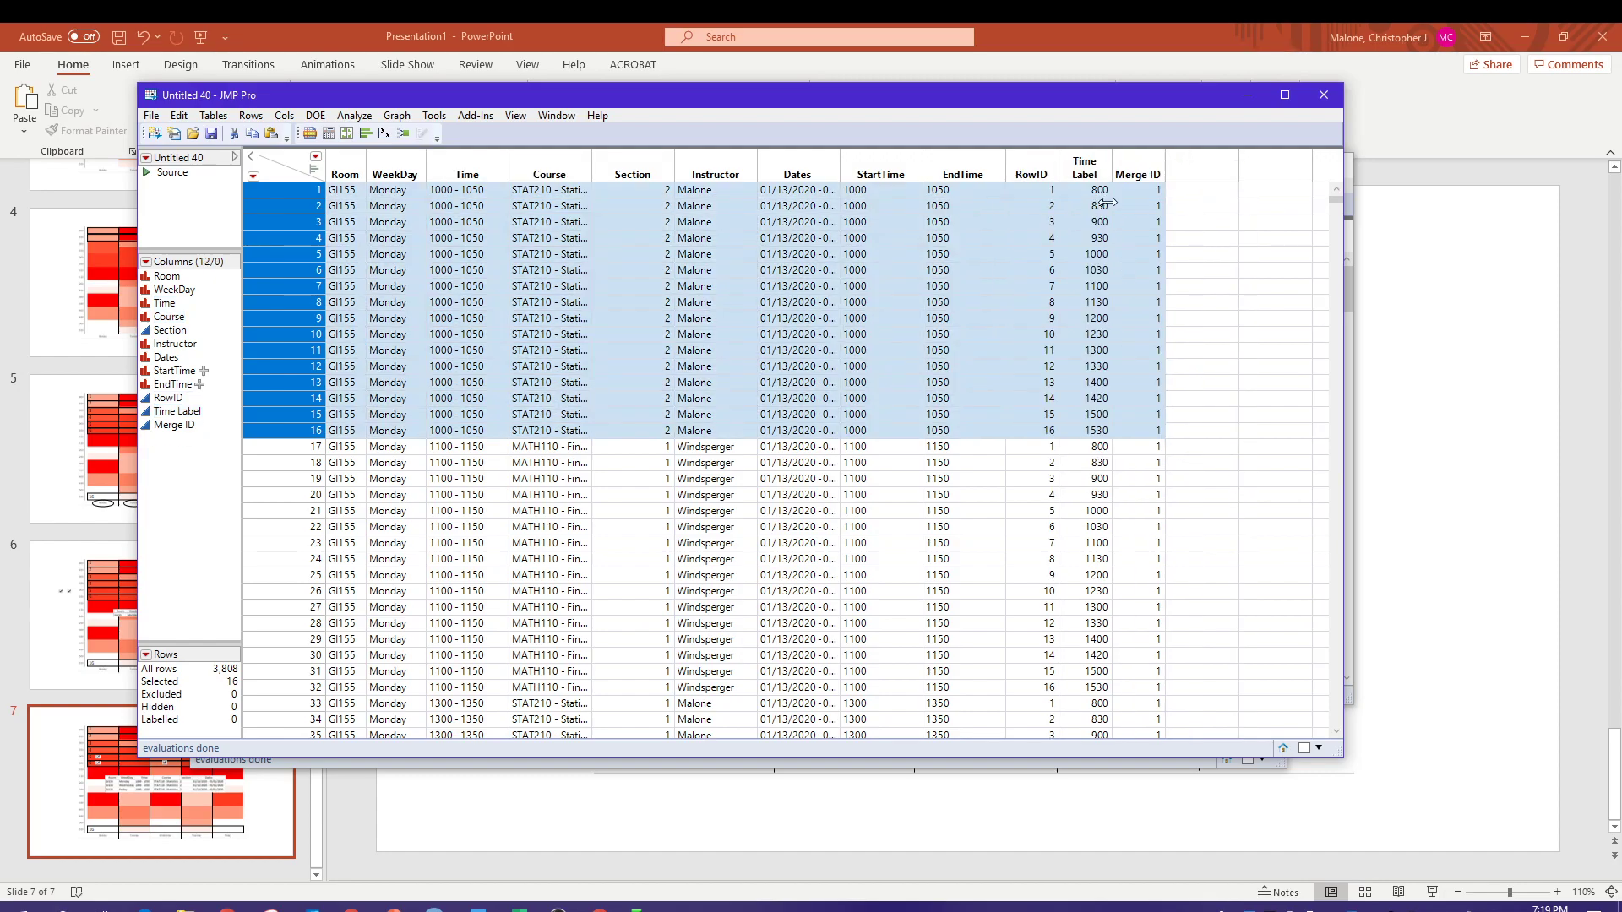
{"action": "left_click", "coordinate": [1136, 166]}
{"action": "right_click", "coordinate": [1136, 166]}
{"action": "left_click", "coordinate": [1203, 322]}
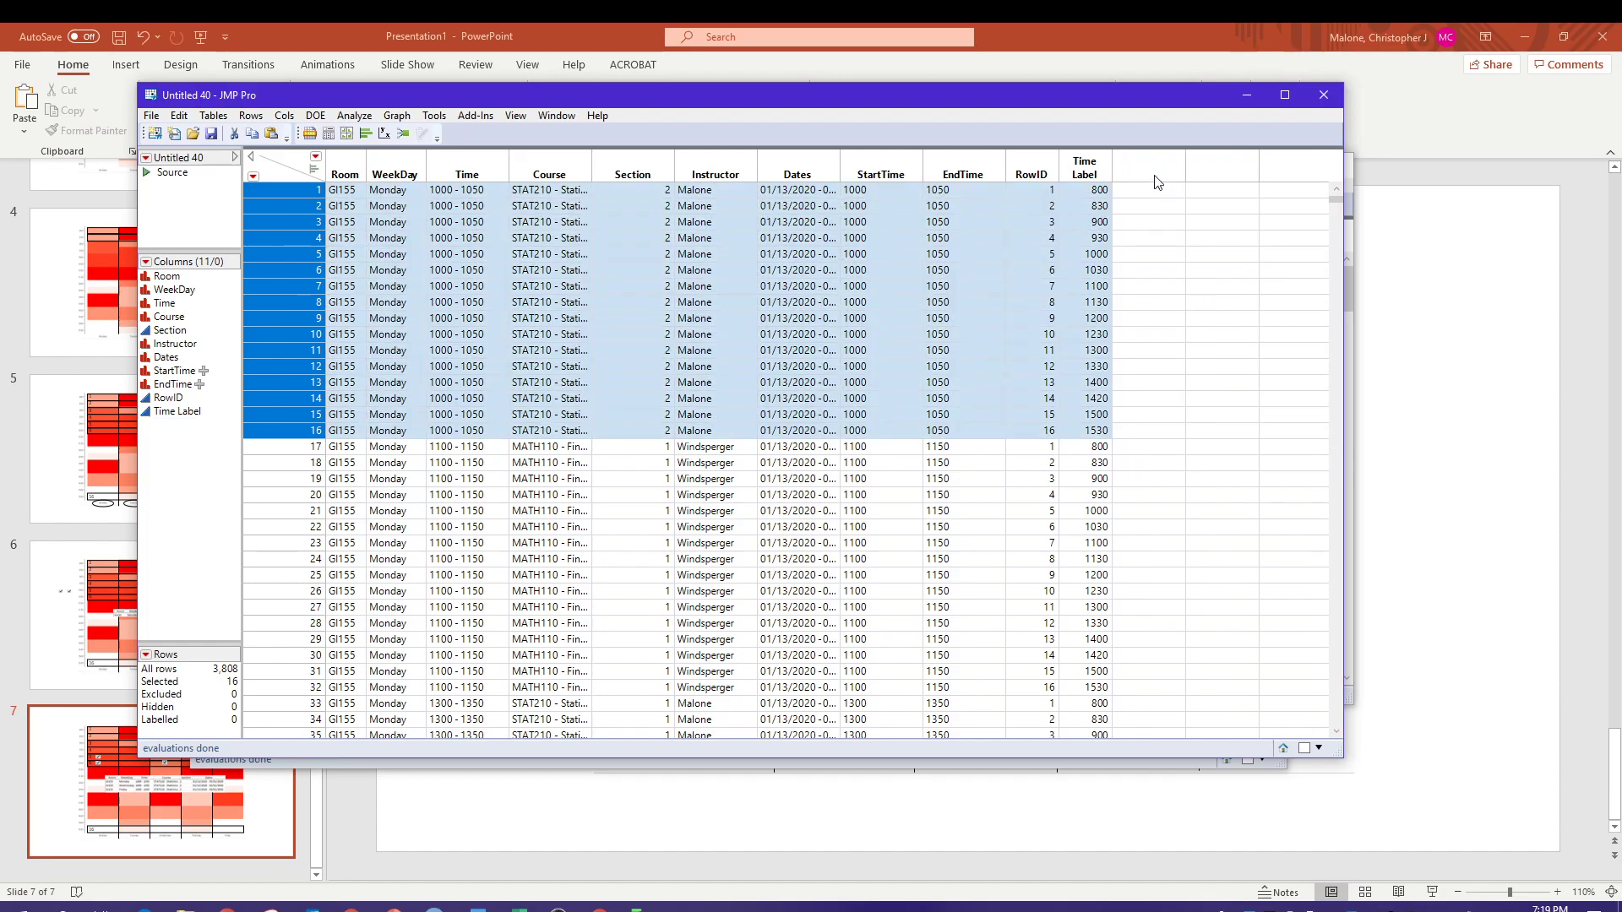
{"action": "double_click", "coordinate": [1158, 181]}
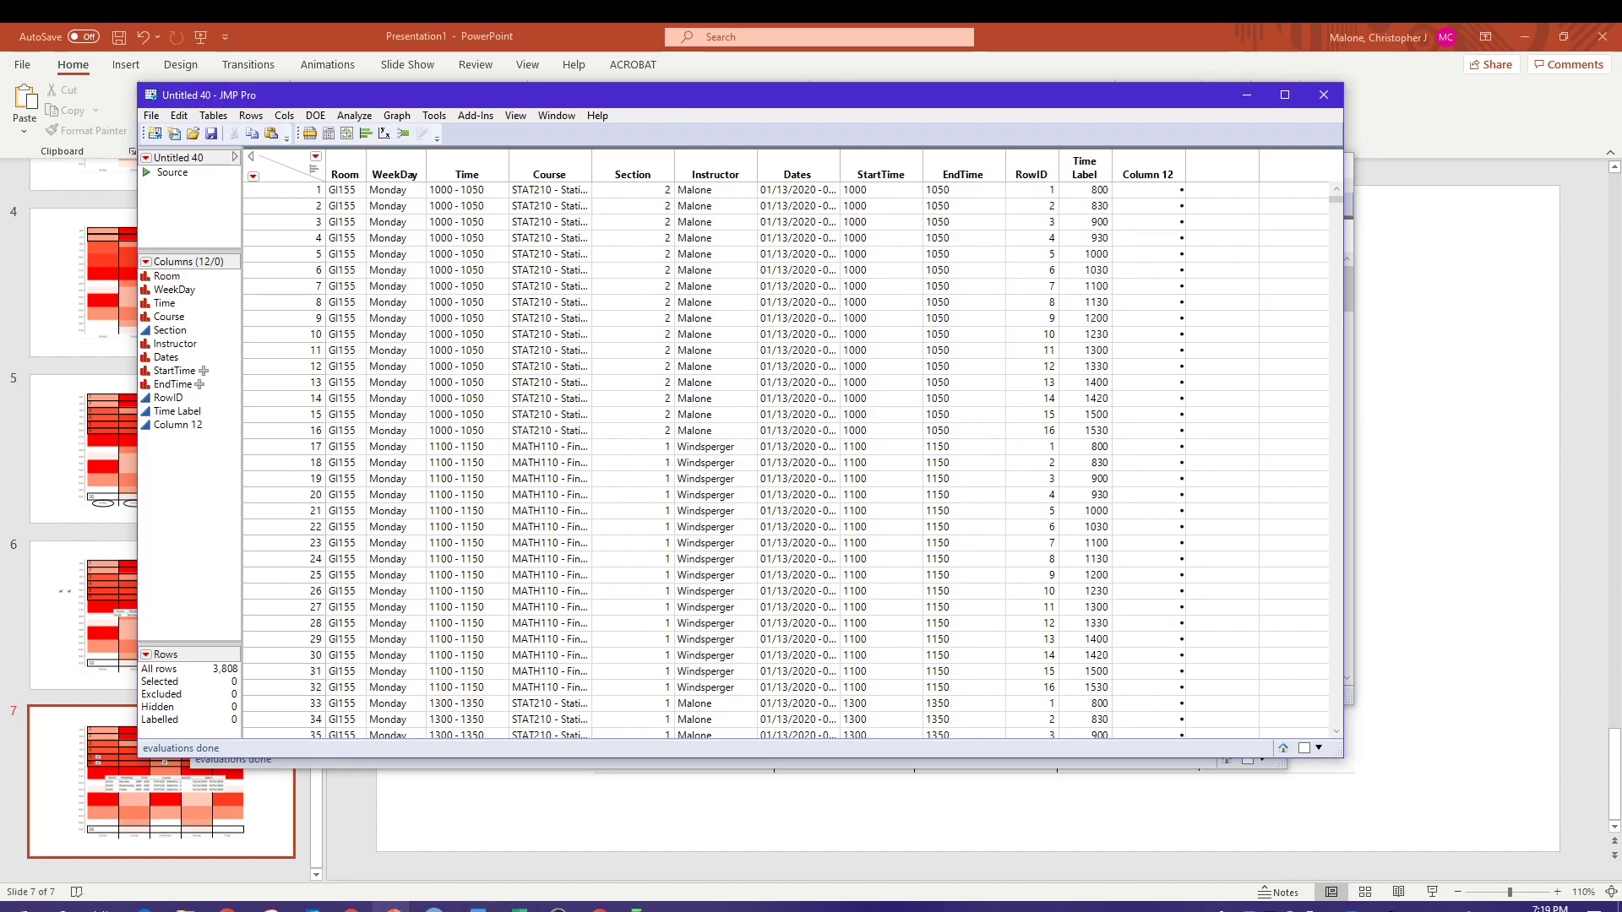
Switch to PowerPoint to examine the time-slot check marks on the heat map slide, and minimize the presentation
{"action": "mouse_move", "coordinate": [434, 907]}
{"action": "left_click", "coordinate": [512, 853]}
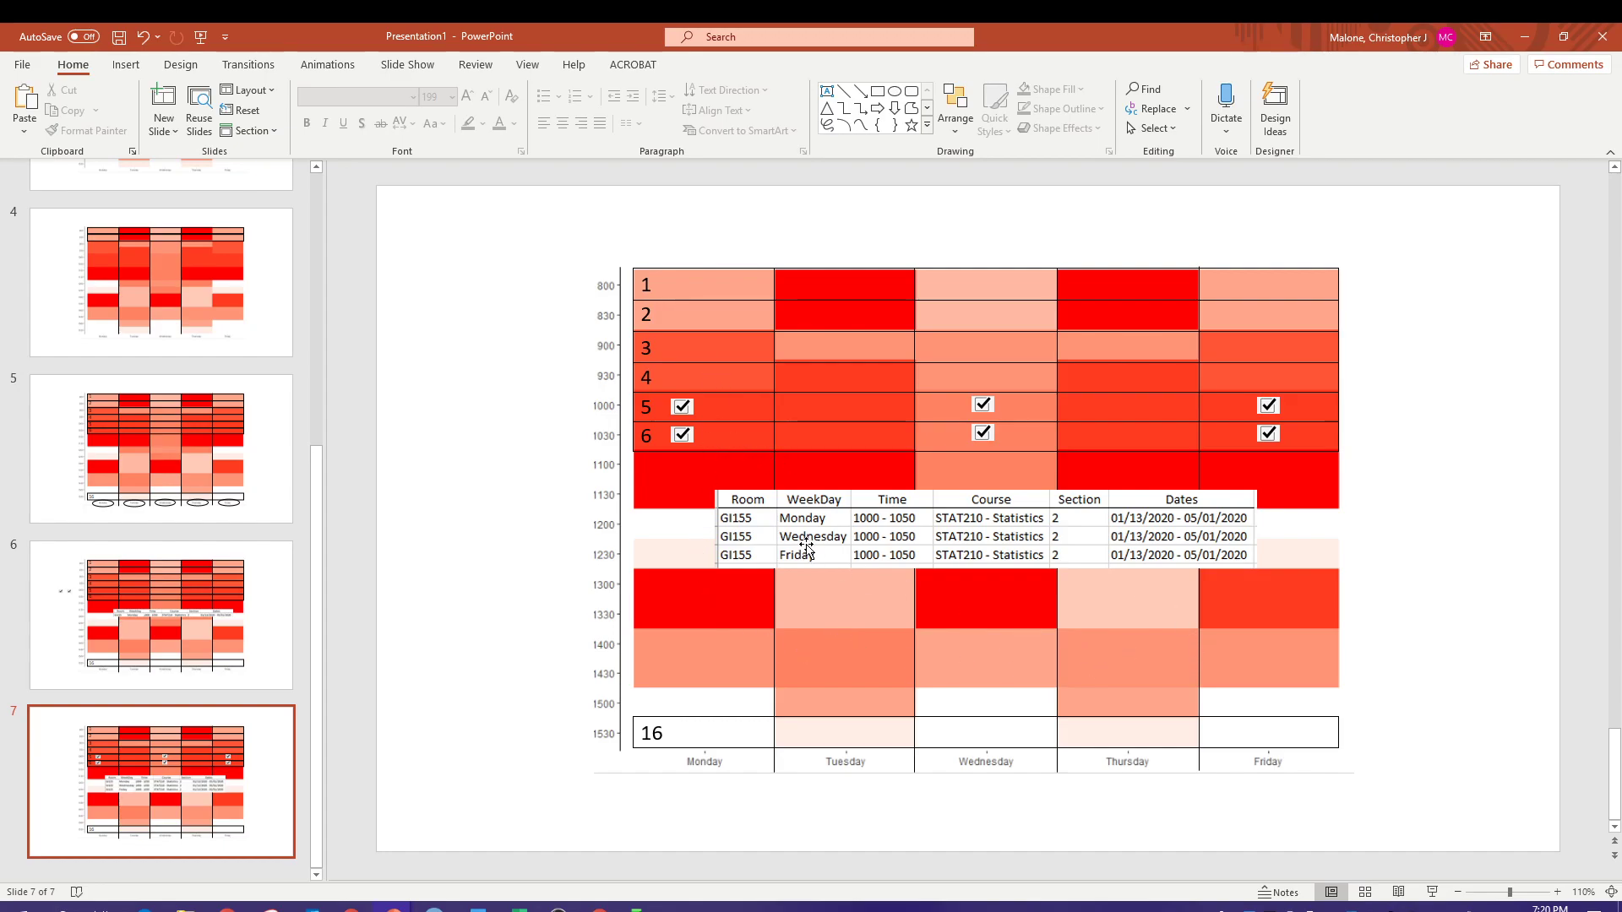
{"action": "left_click", "coordinate": [1526, 37]}
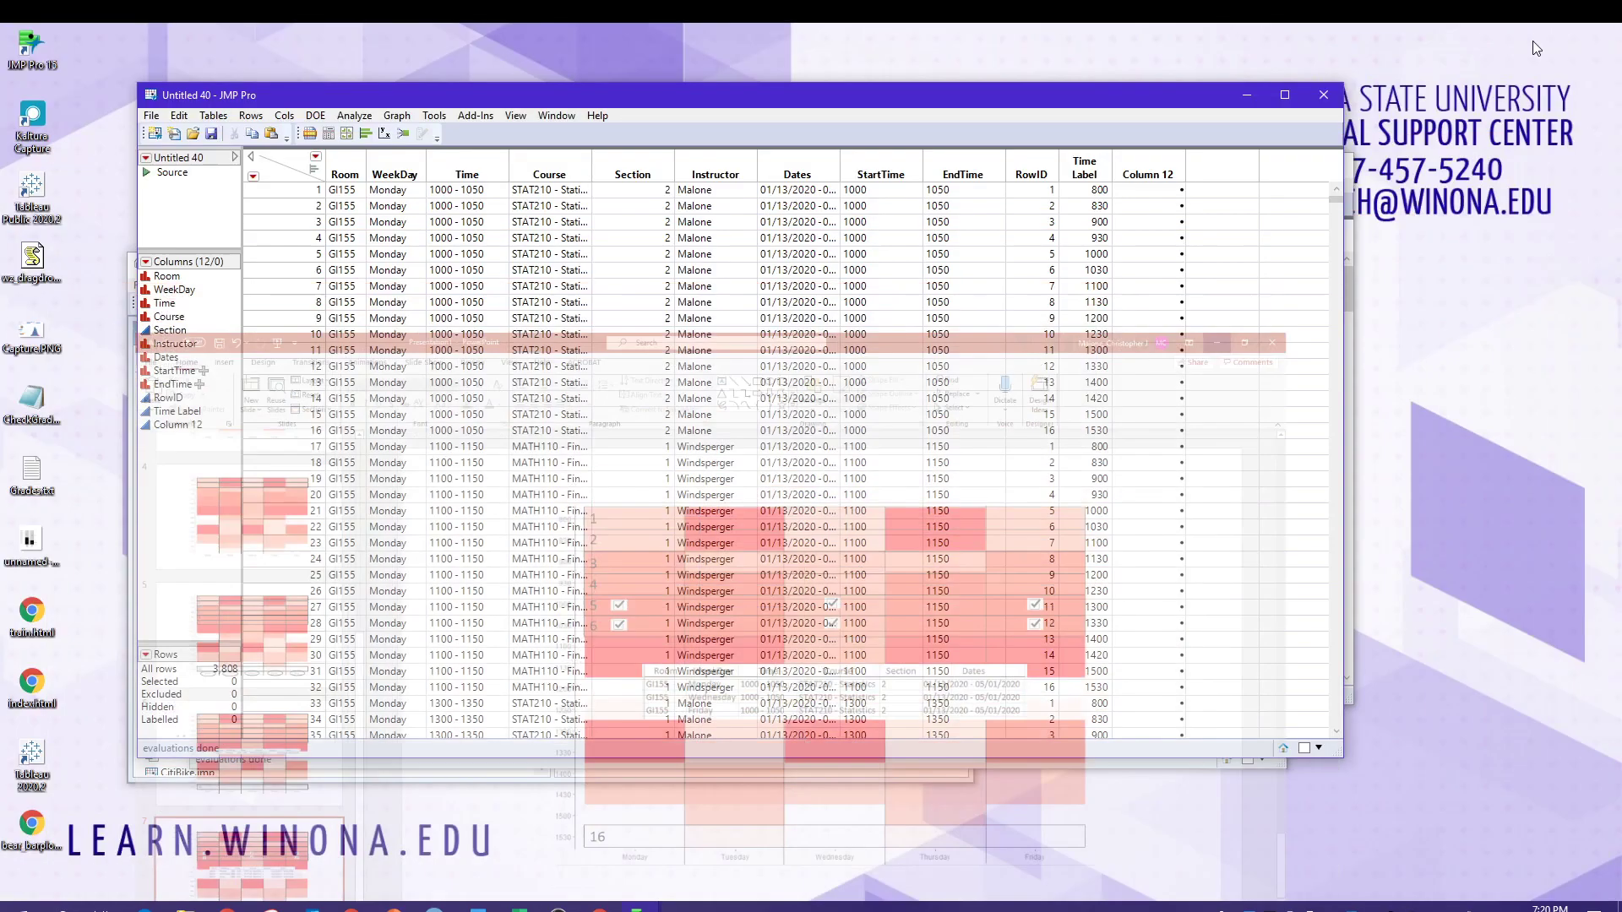
Rename the empty column after Time Label as Count
{"action": "double_click", "coordinate": [1147, 163]}
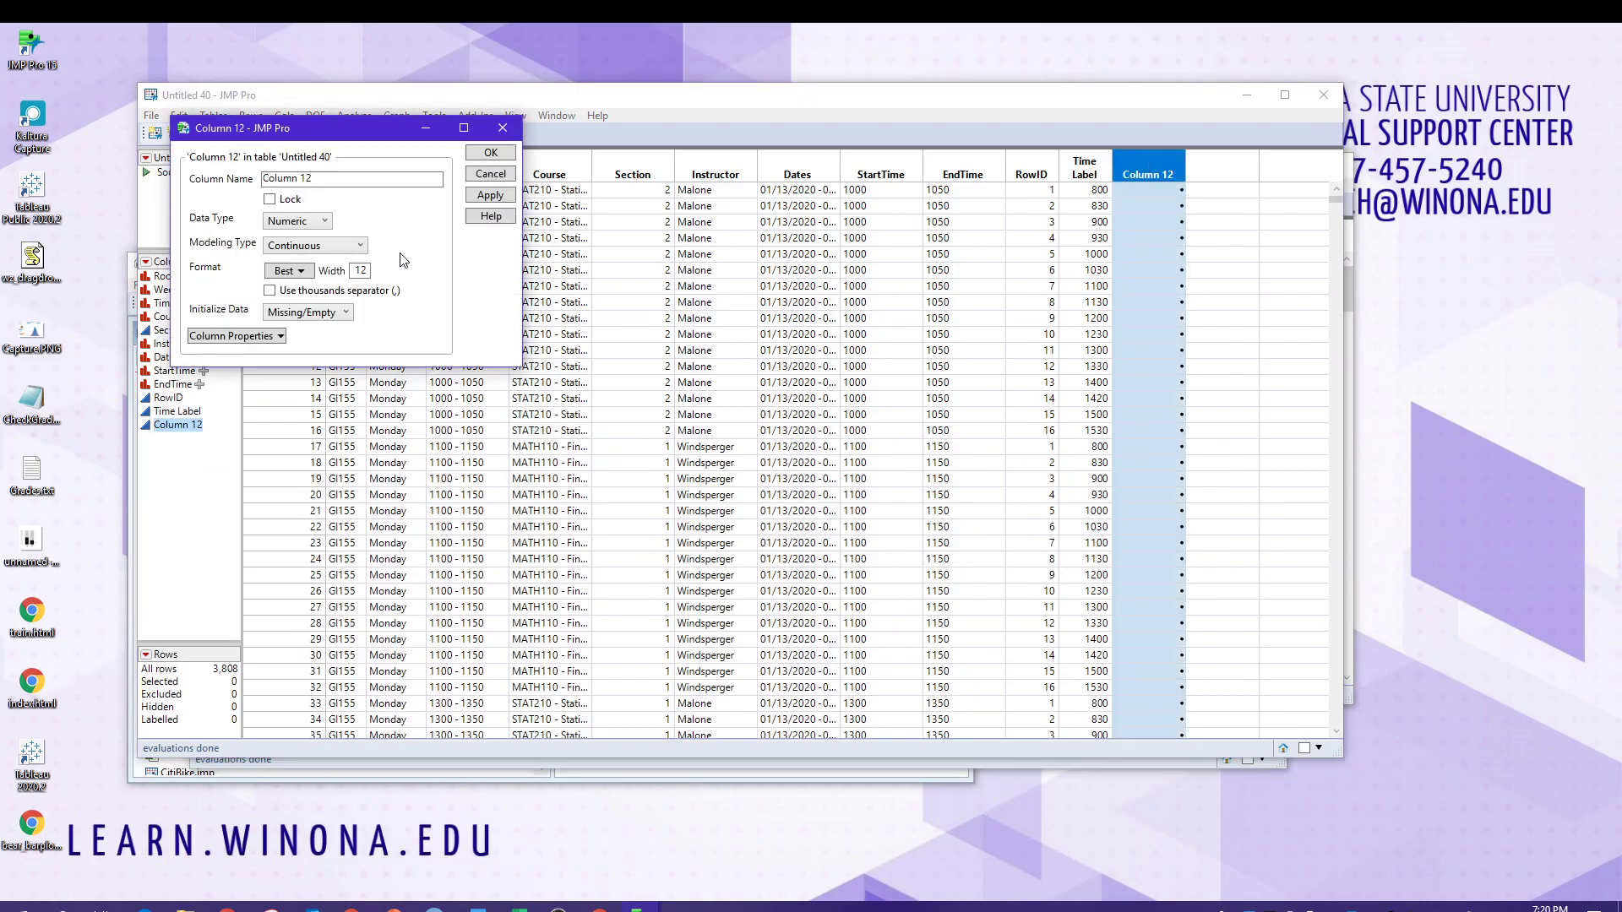
{"action": "triple_click", "coordinate": [358, 179]}
{"action": "key", "text": "BackSpace"}
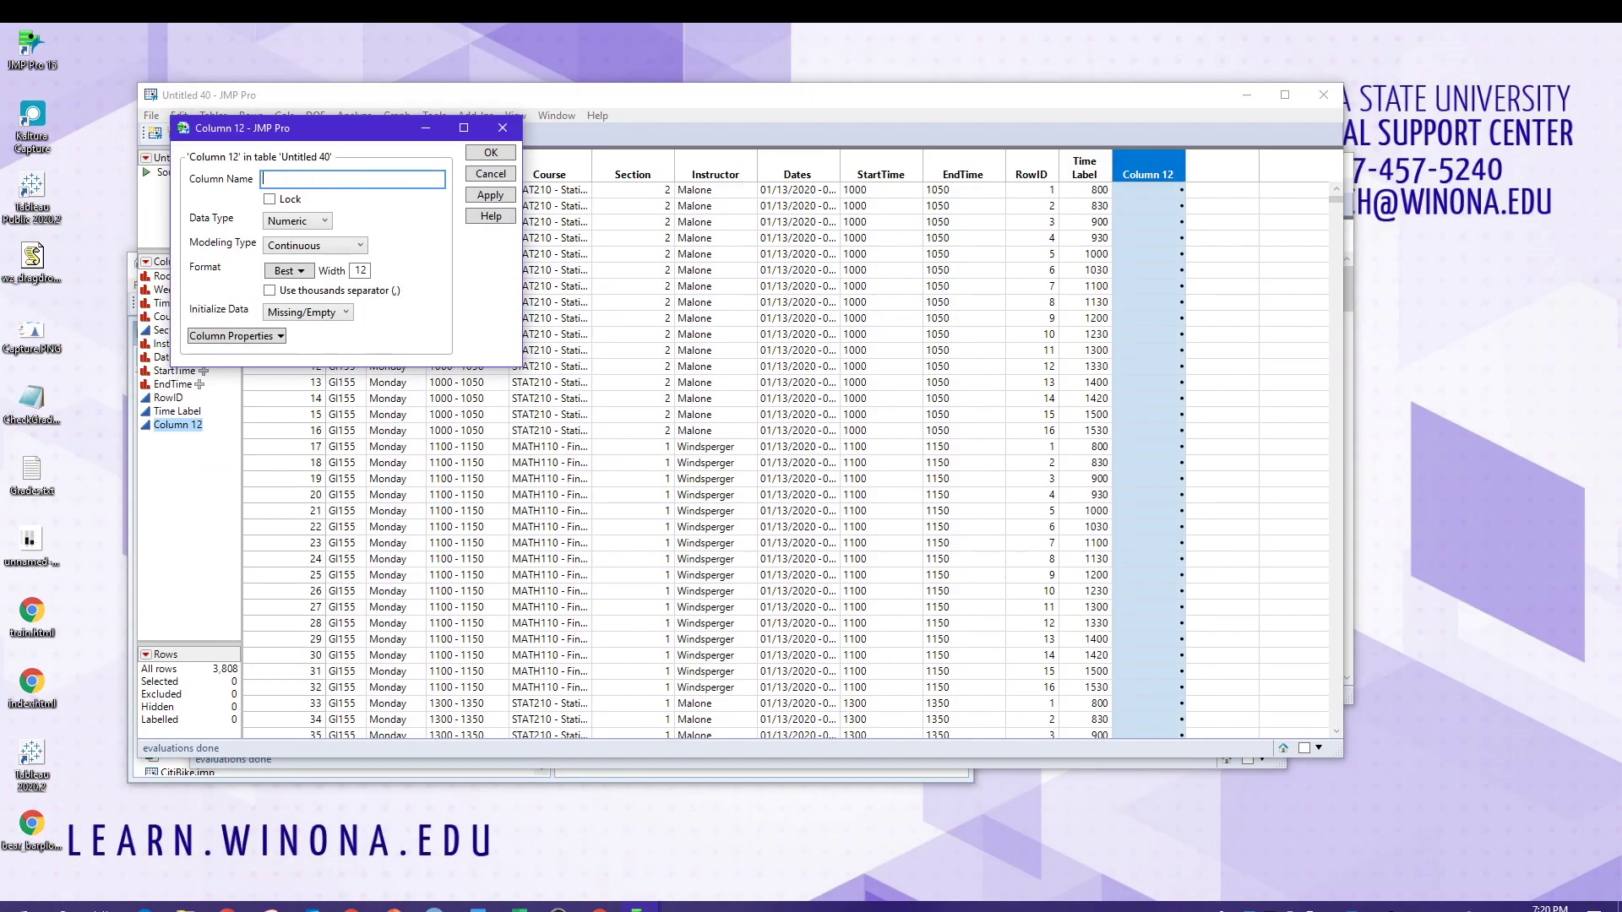
{"action": "left_click", "coordinate": [478, 155]}
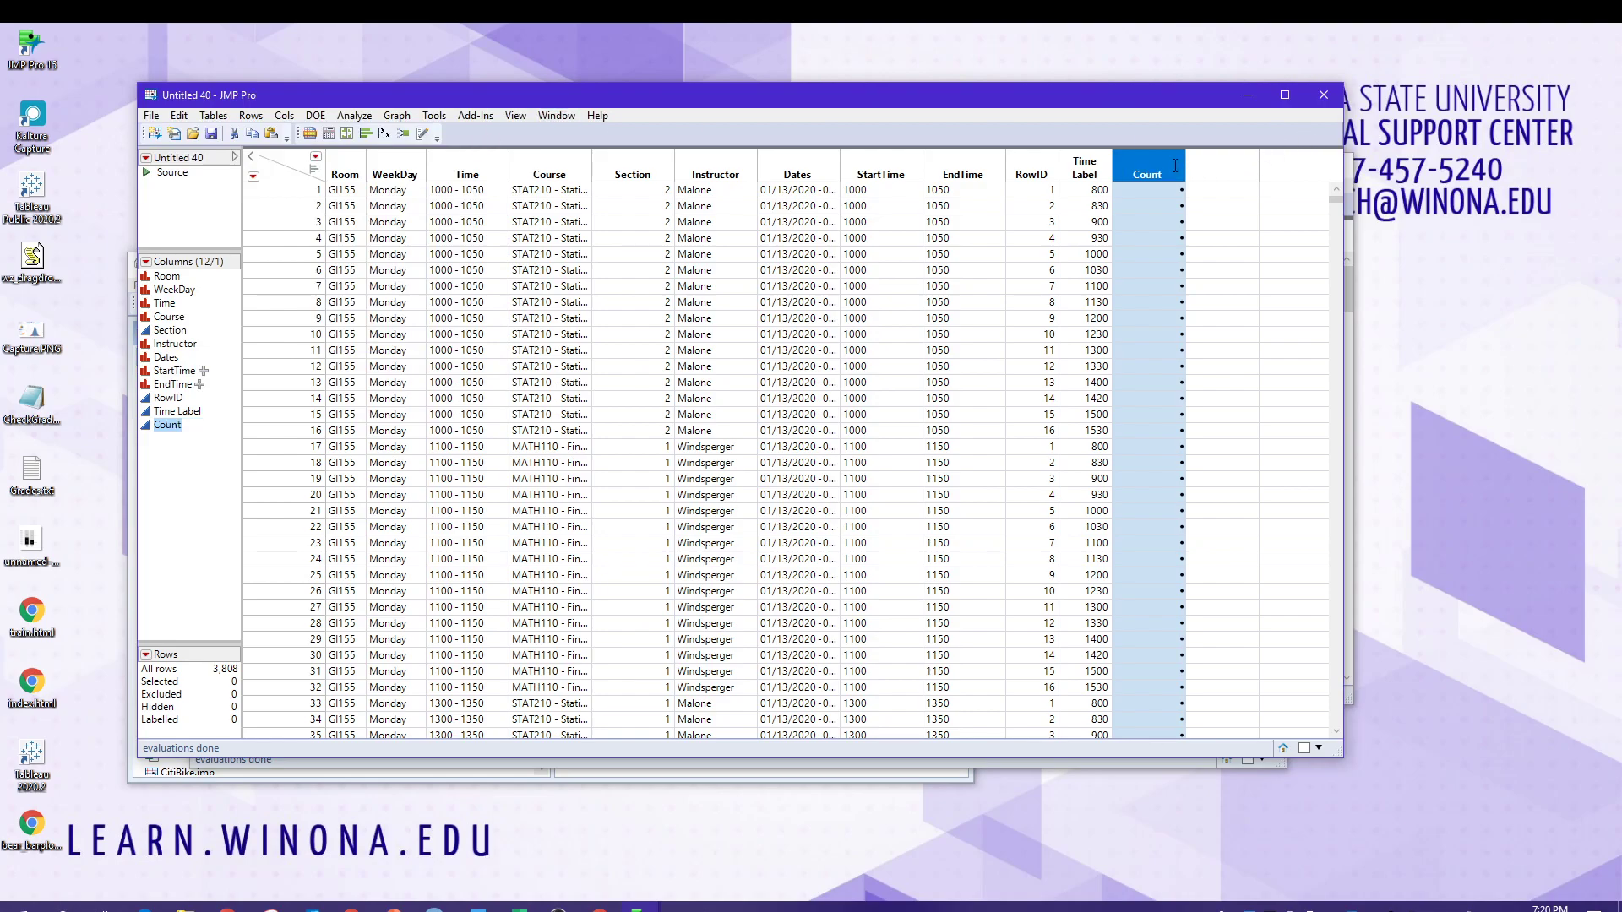
Compare the Time Label values 800, 1000 and 1030 with the StartTime and EndTime of the first class
{"action": "left_click", "coordinate": [1100, 195]}
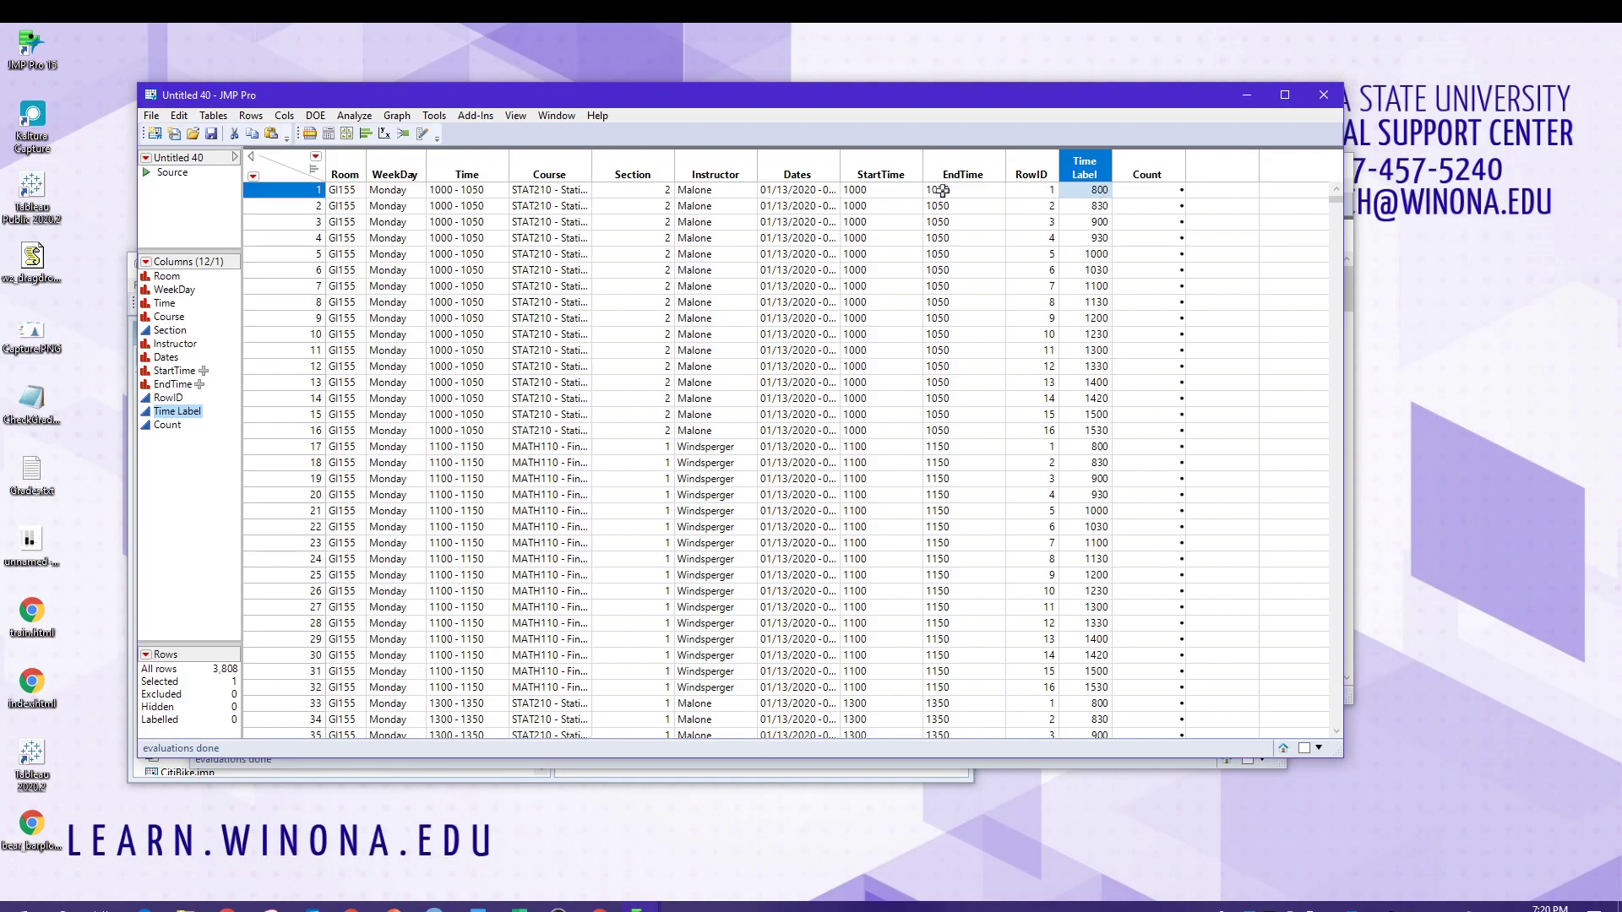
{"action": "left_click", "coordinate": [1107, 254]}
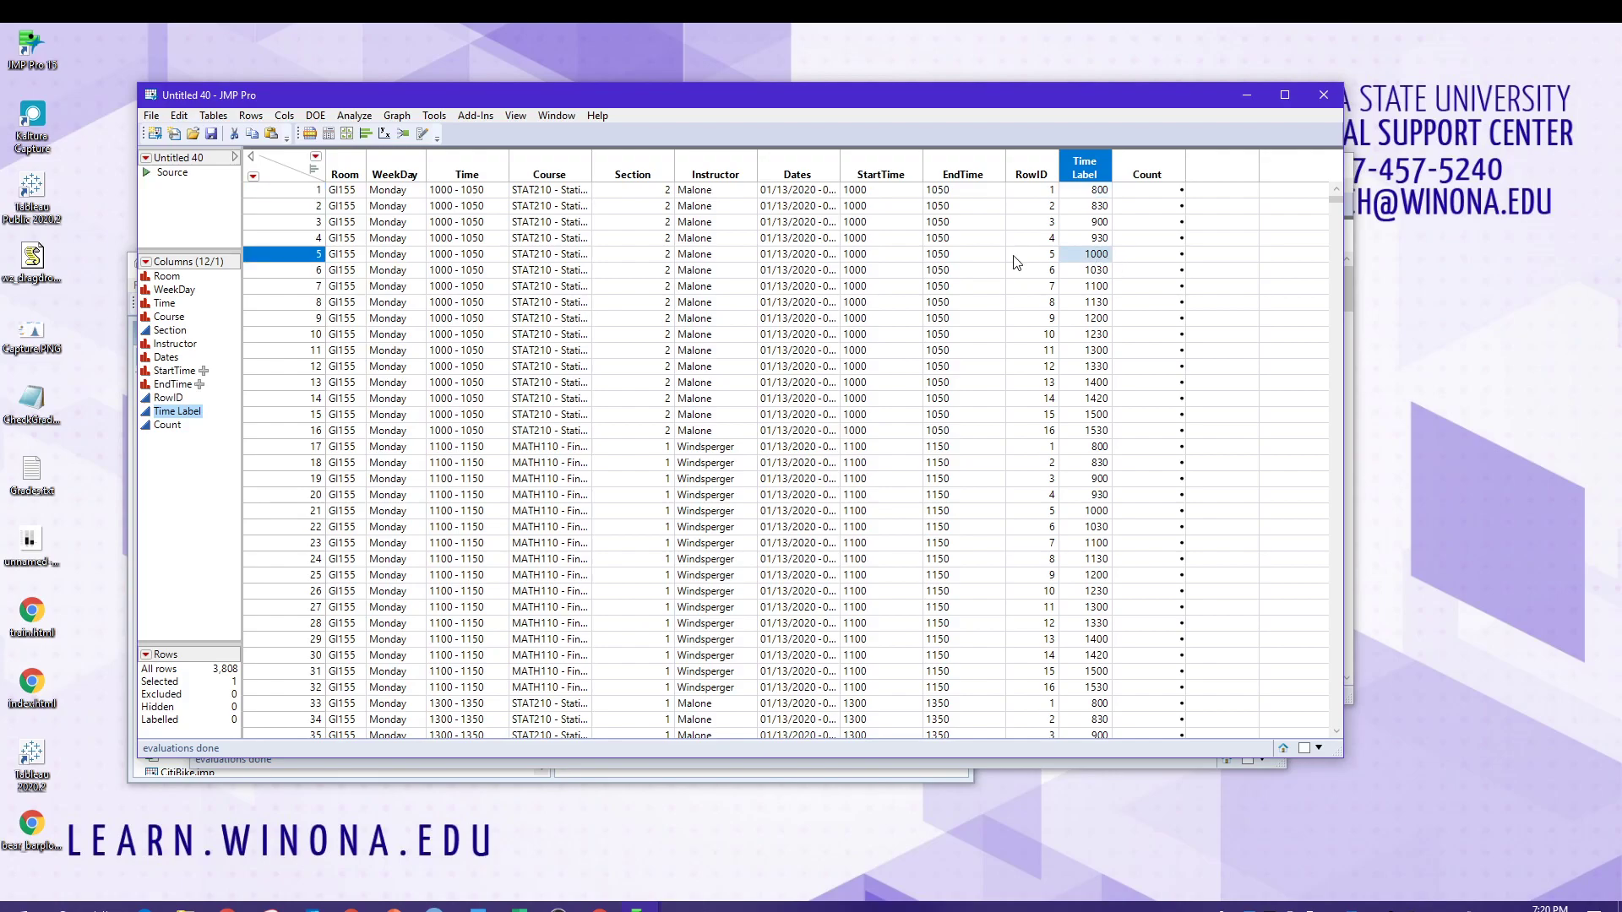
{"action": "left_click", "coordinate": [1099, 272], "text": "shift"}
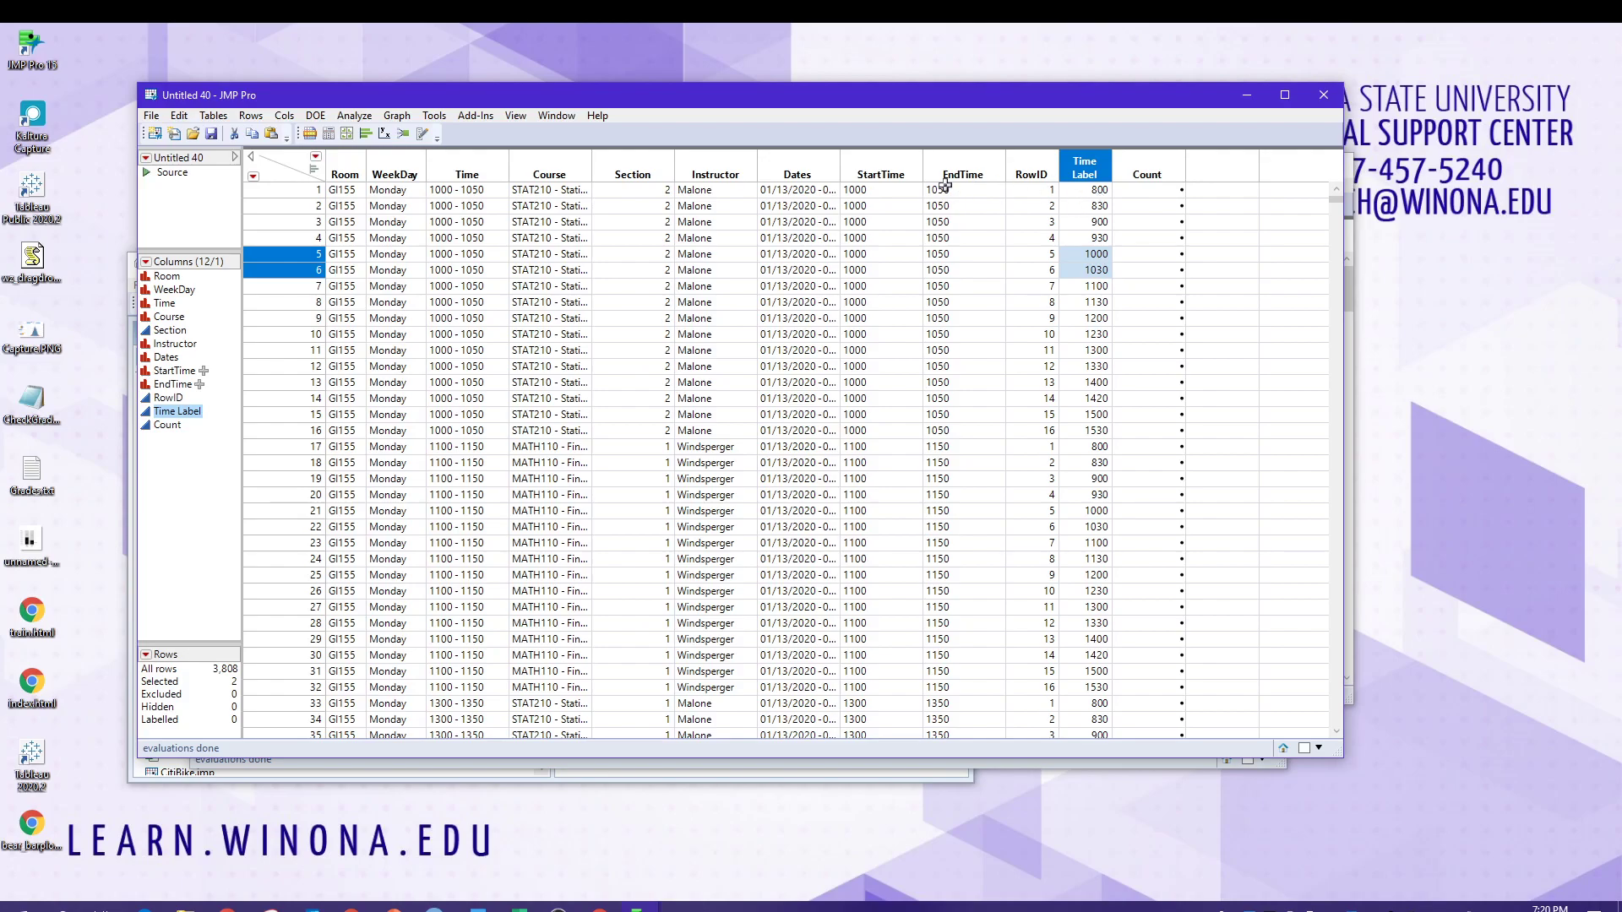
Start a formula for the Count column with an If function and place an And condition in its expression
{"action": "left_click", "coordinate": [1149, 168]}
{"action": "right_click", "coordinate": [1151, 169]}
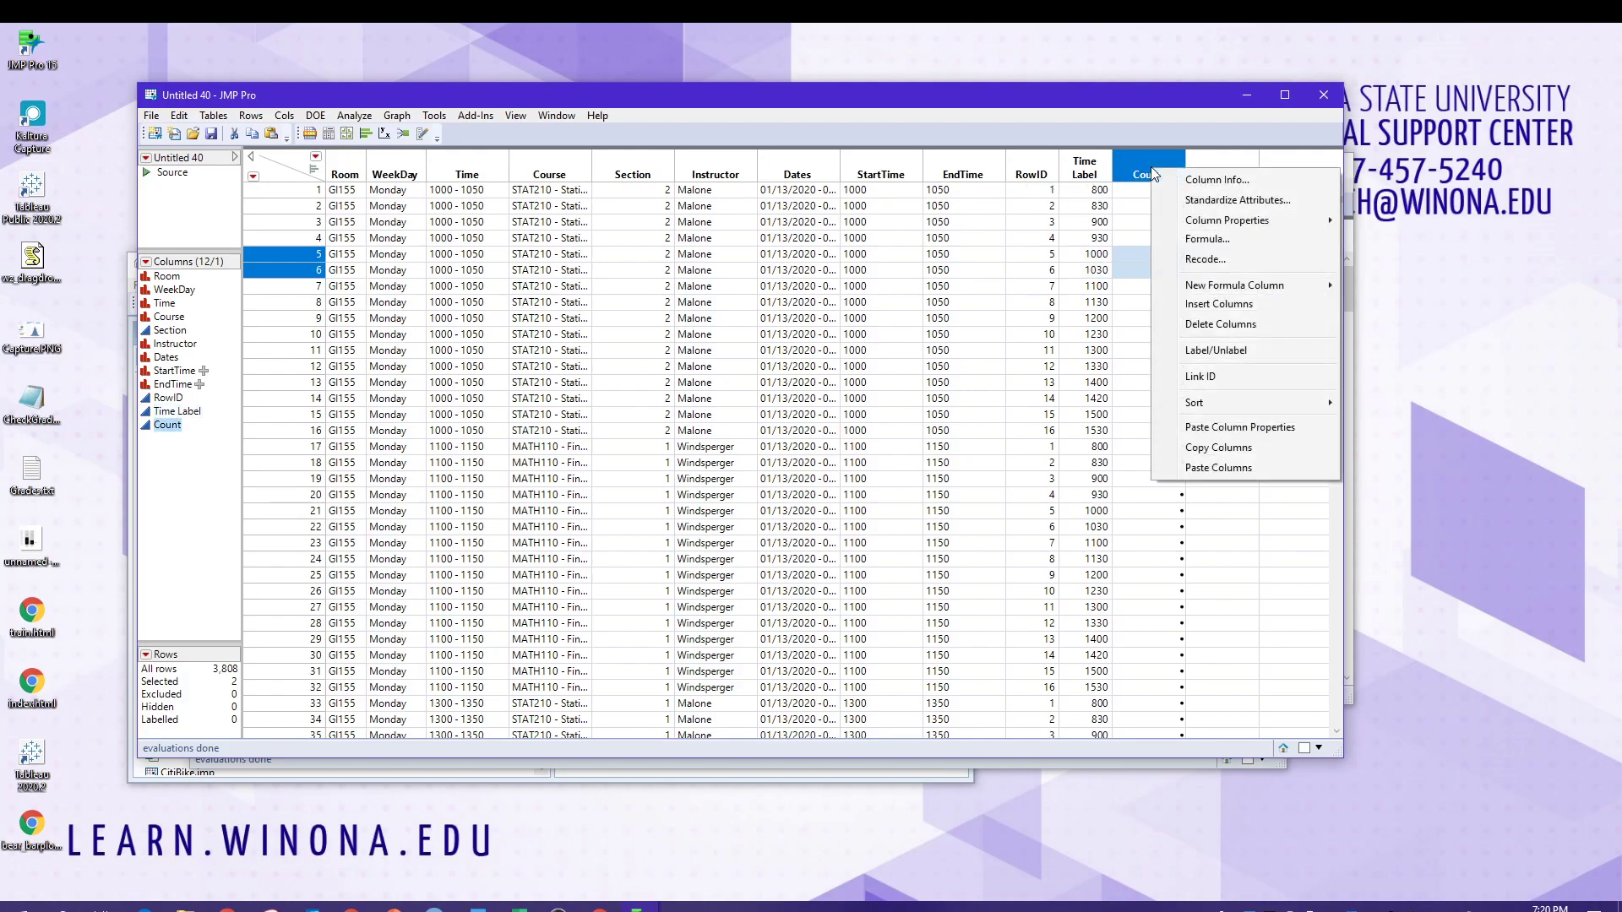
{"action": "left_click", "coordinate": [1205, 240]}
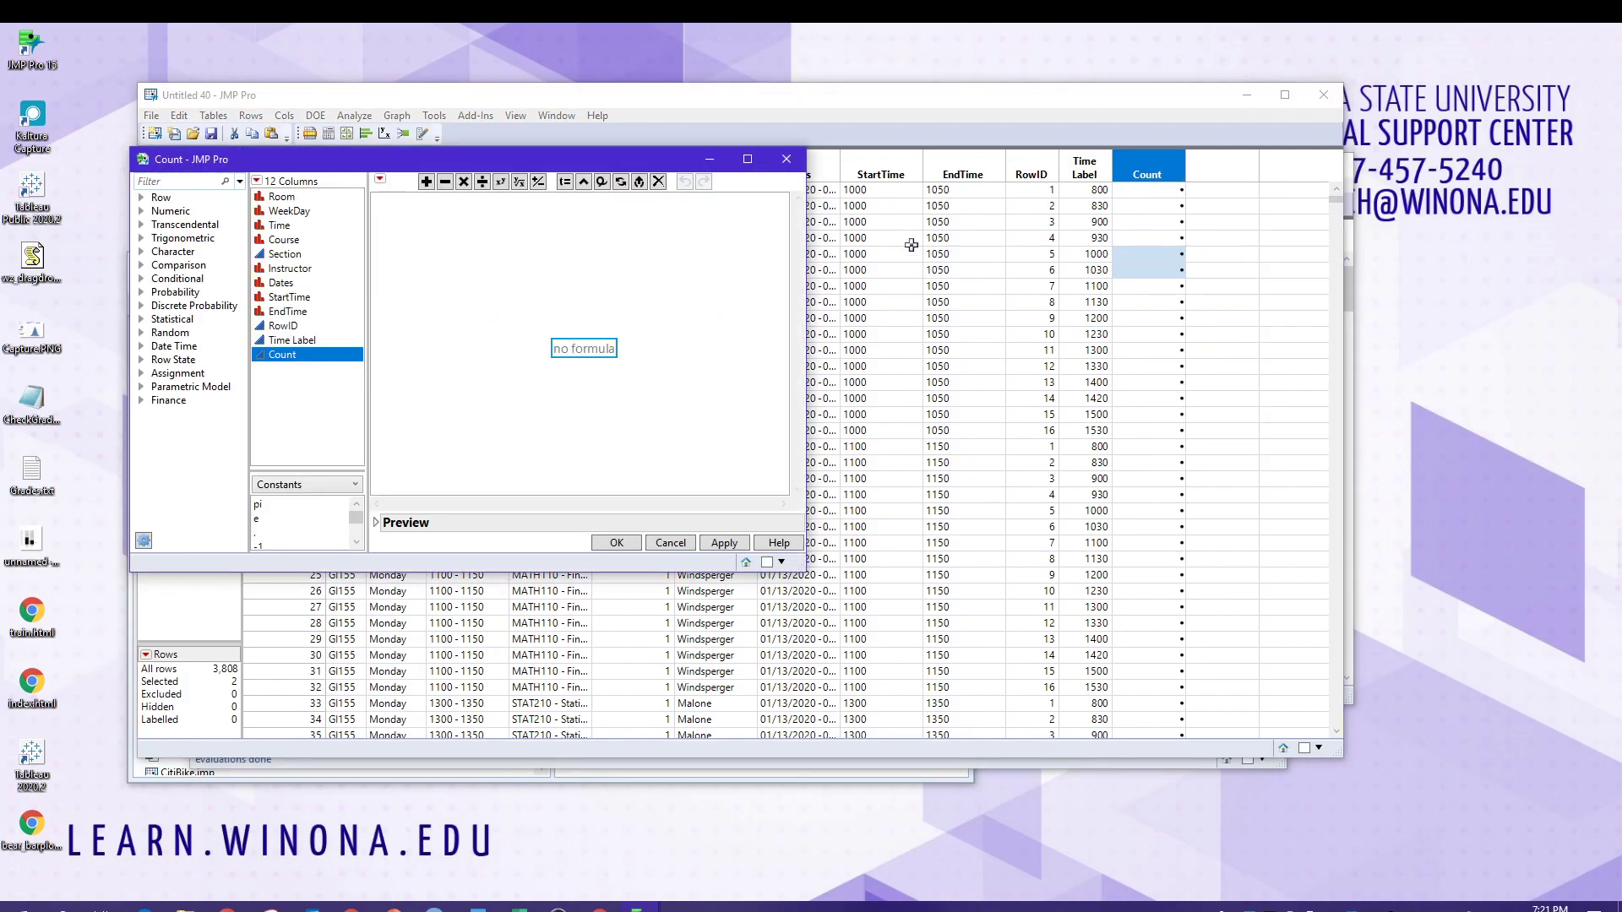
{"action": "left_click", "coordinate": [191, 280]}
{"action": "left_click", "coordinate": [298, 346]}
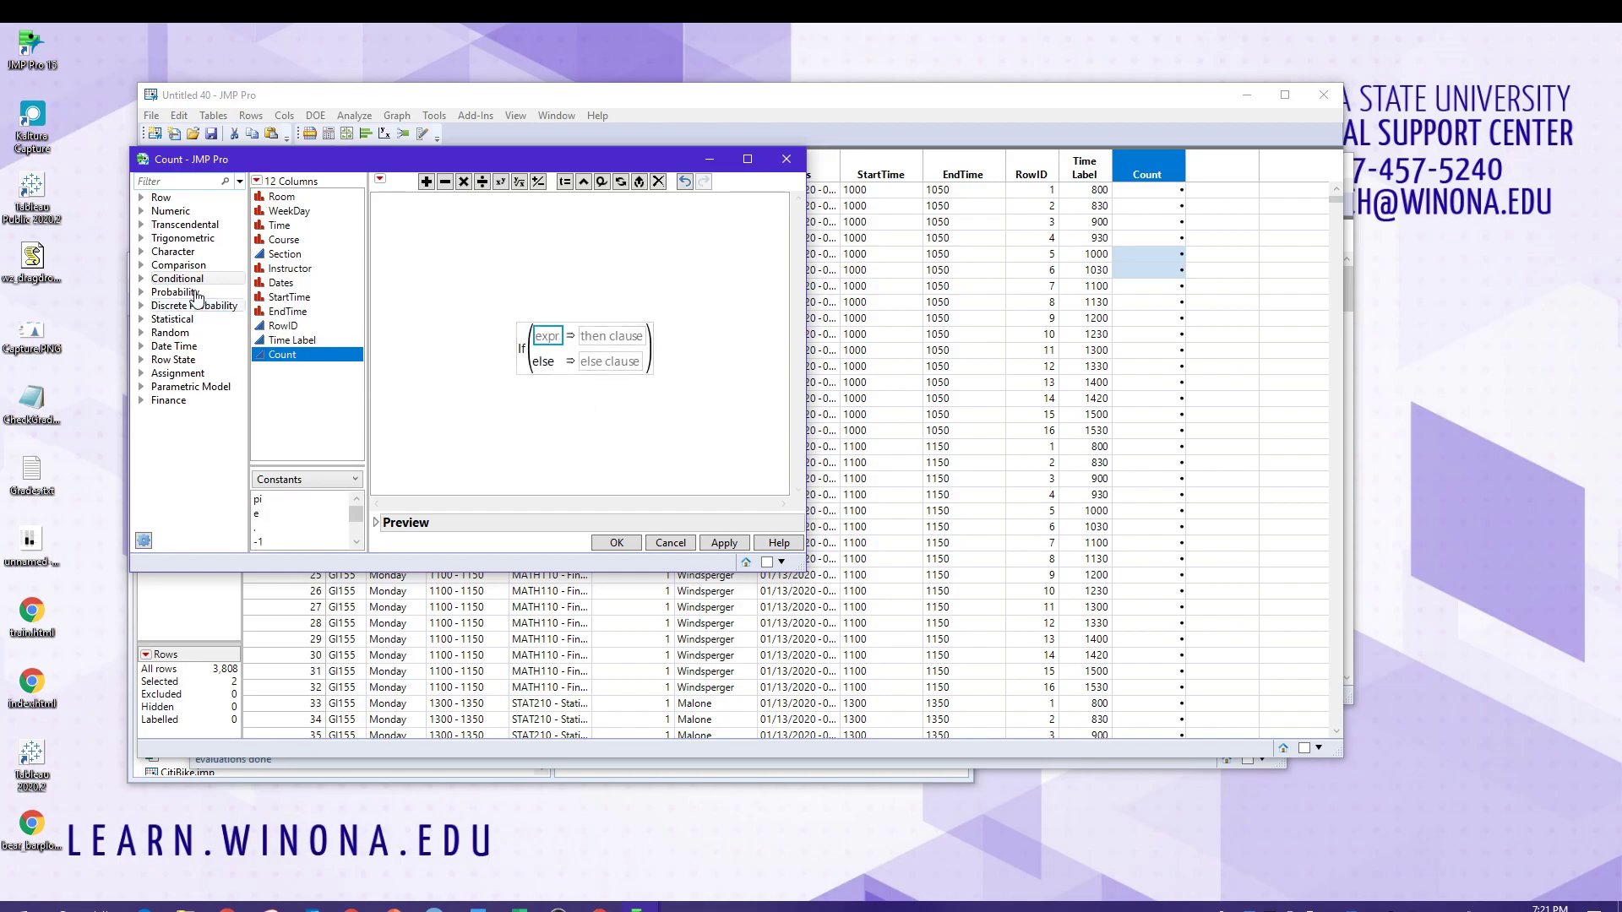
{"action": "left_click", "coordinate": [220, 280]}
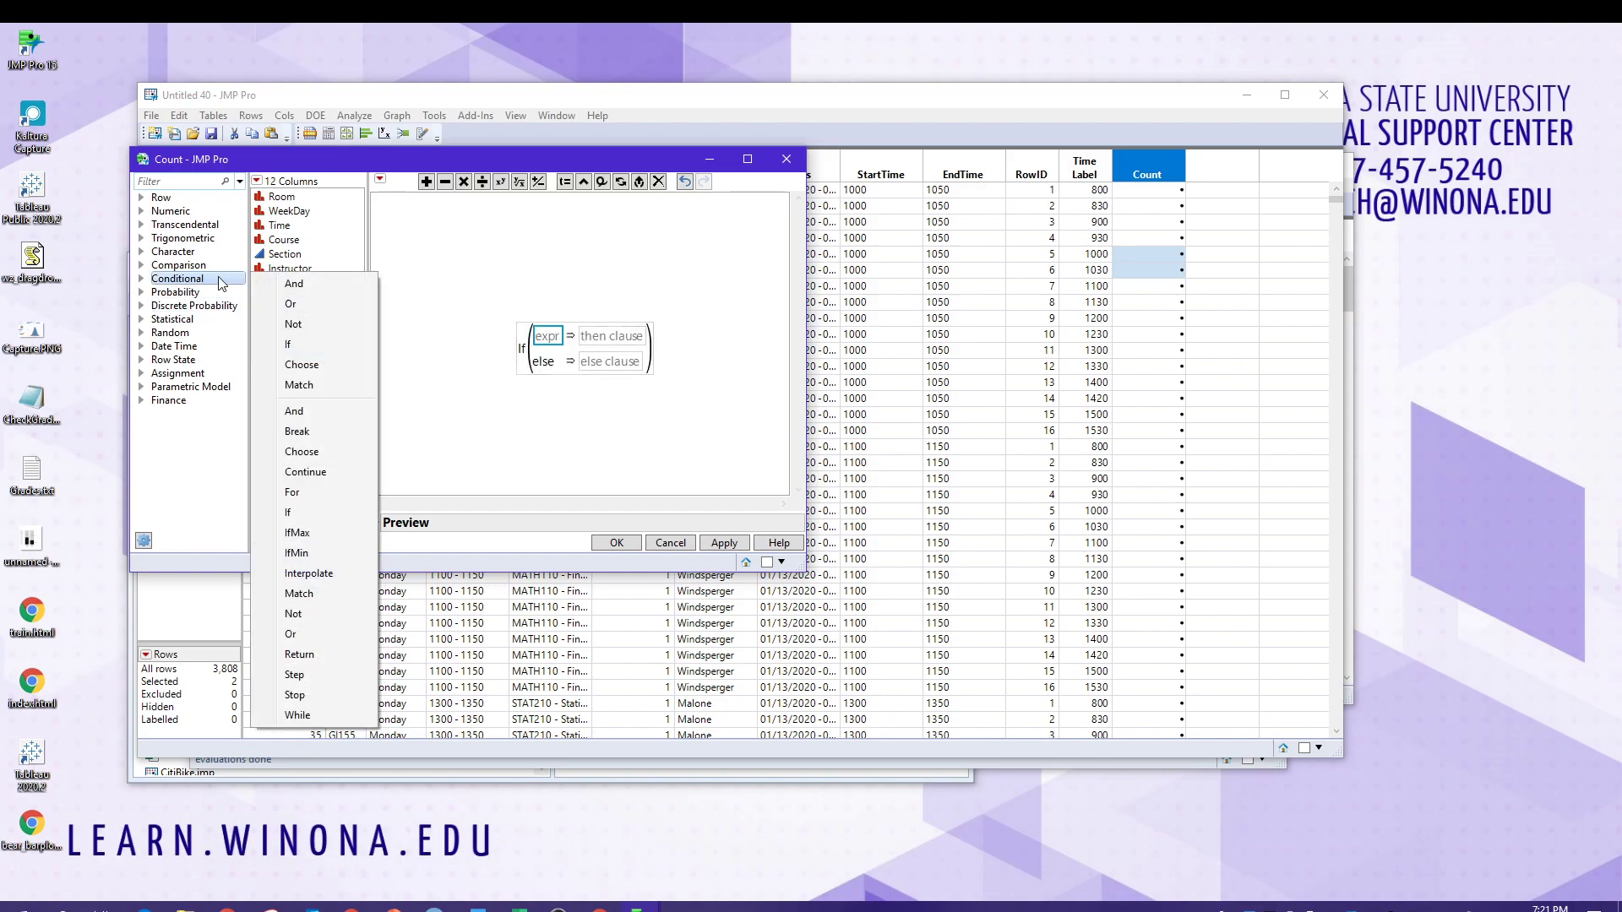
{"action": "left_click", "coordinate": [294, 284]}
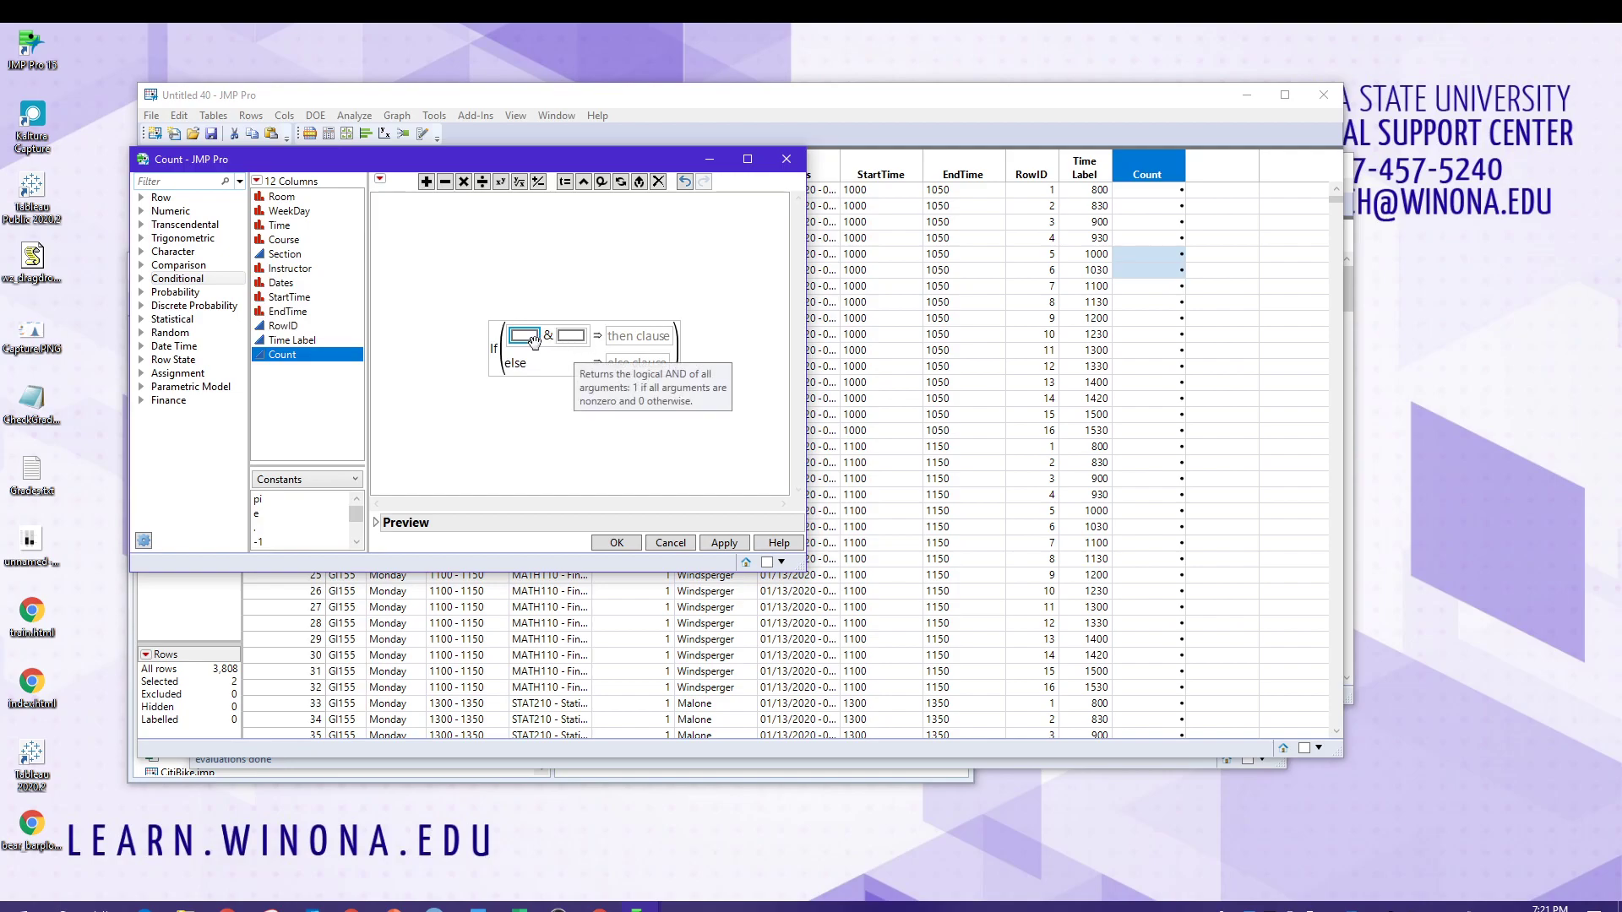
{"action": "left_click", "coordinate": [175, 265]}
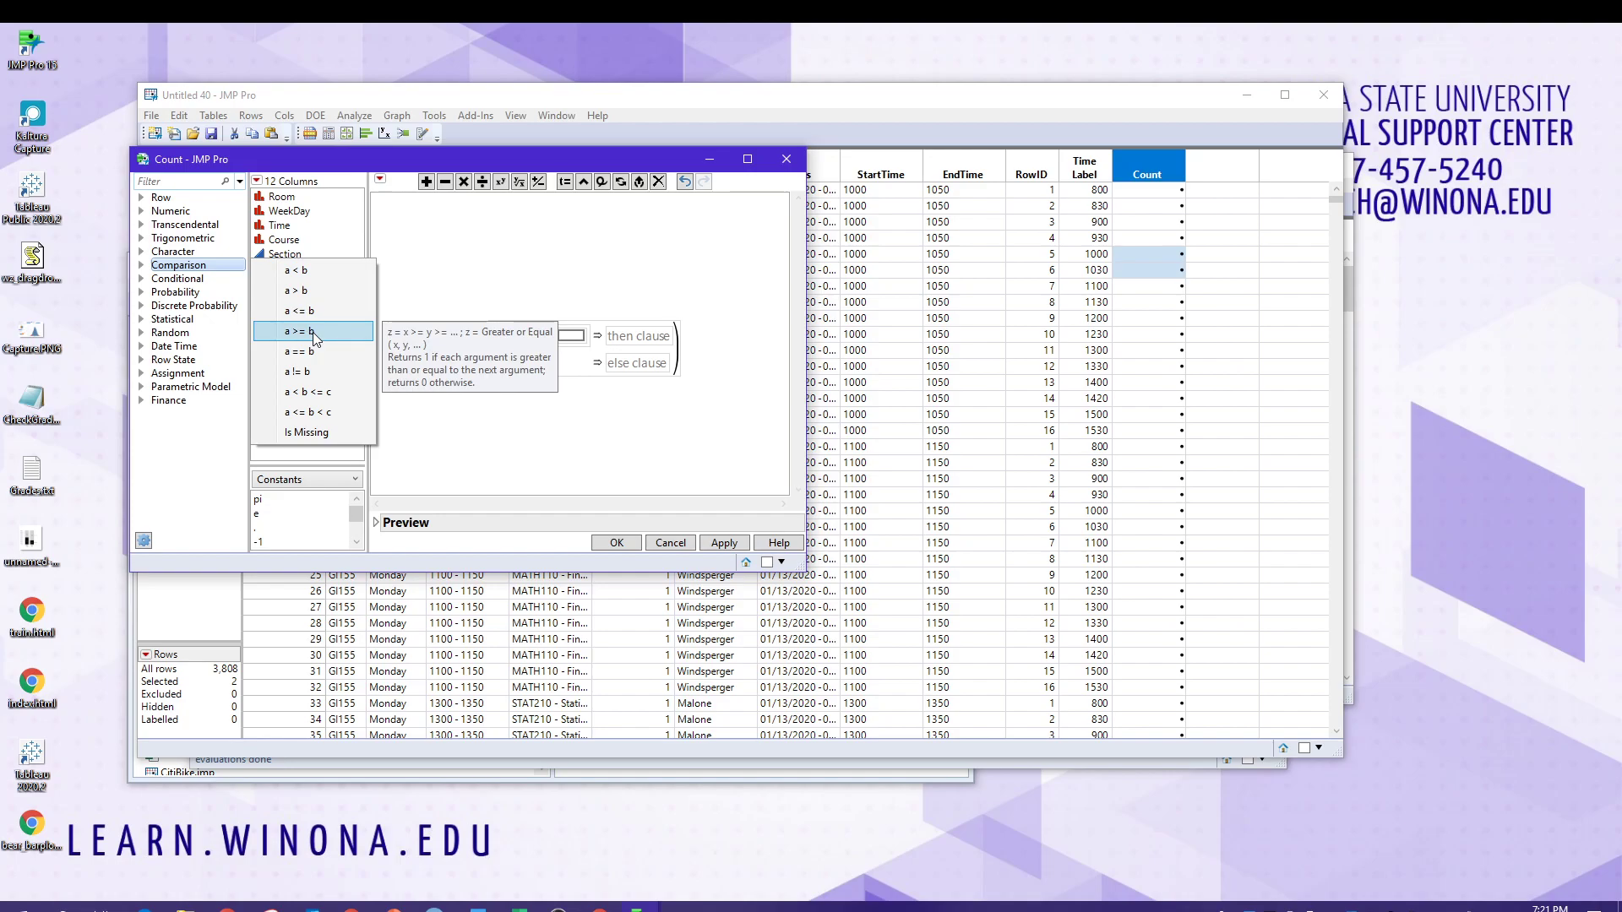
{"action": "left_click", "coordinate": [313, 332]}
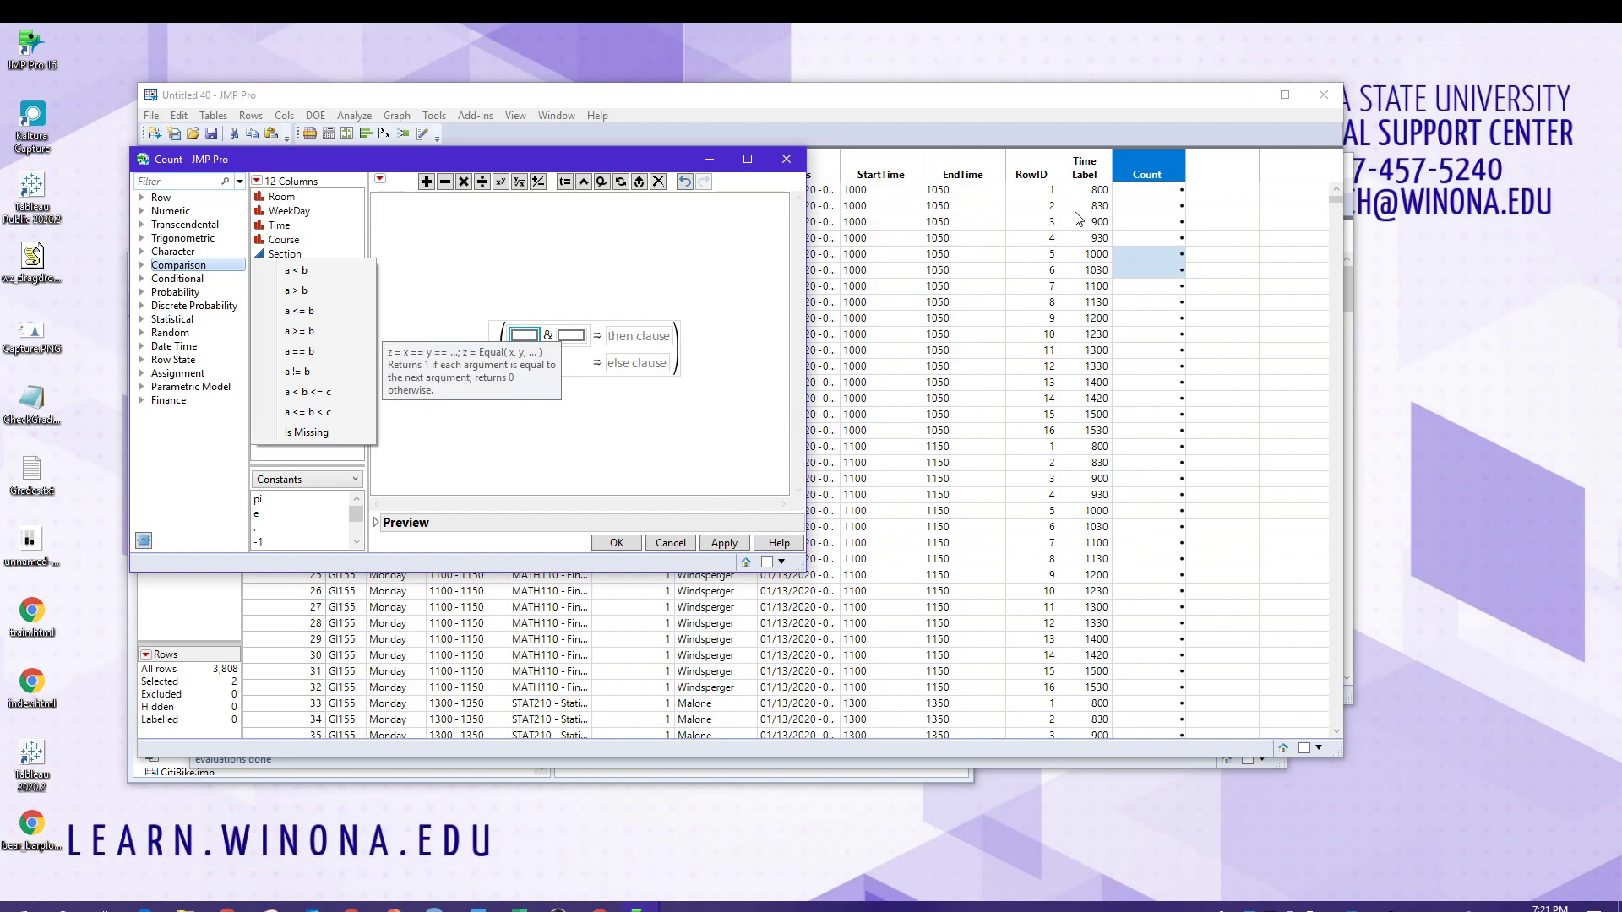
{"action": "left_click", "coordinate": [674, 543]}
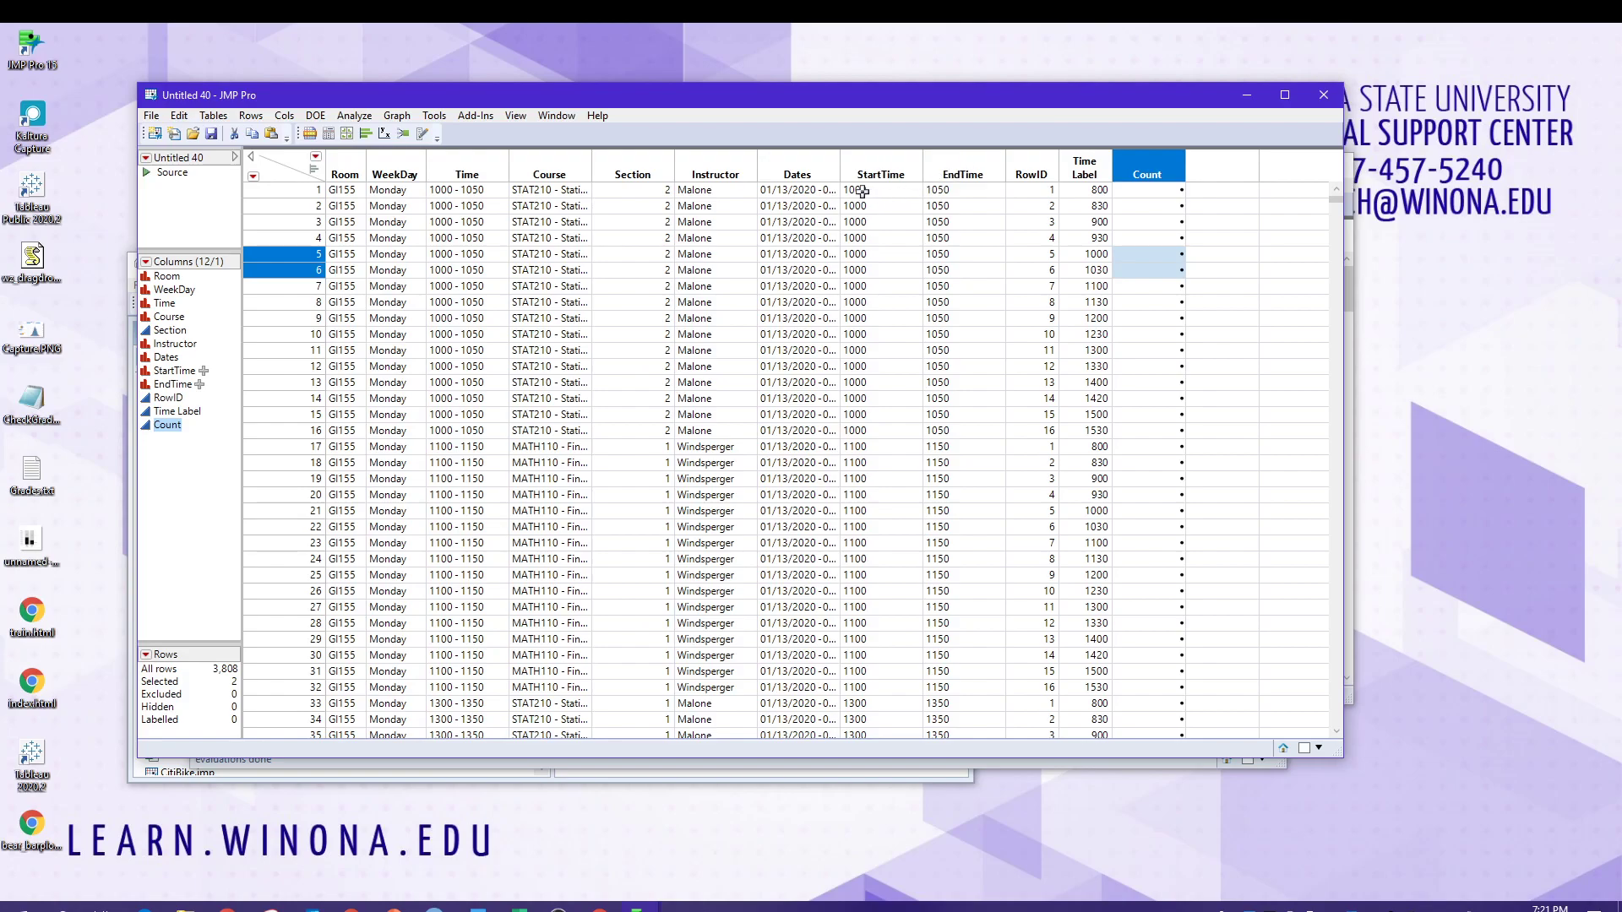
Change the StartTime column's data type to Numeric with the Continuous modeling type
{"action": "right_click", "coordinate": [898, 172]}
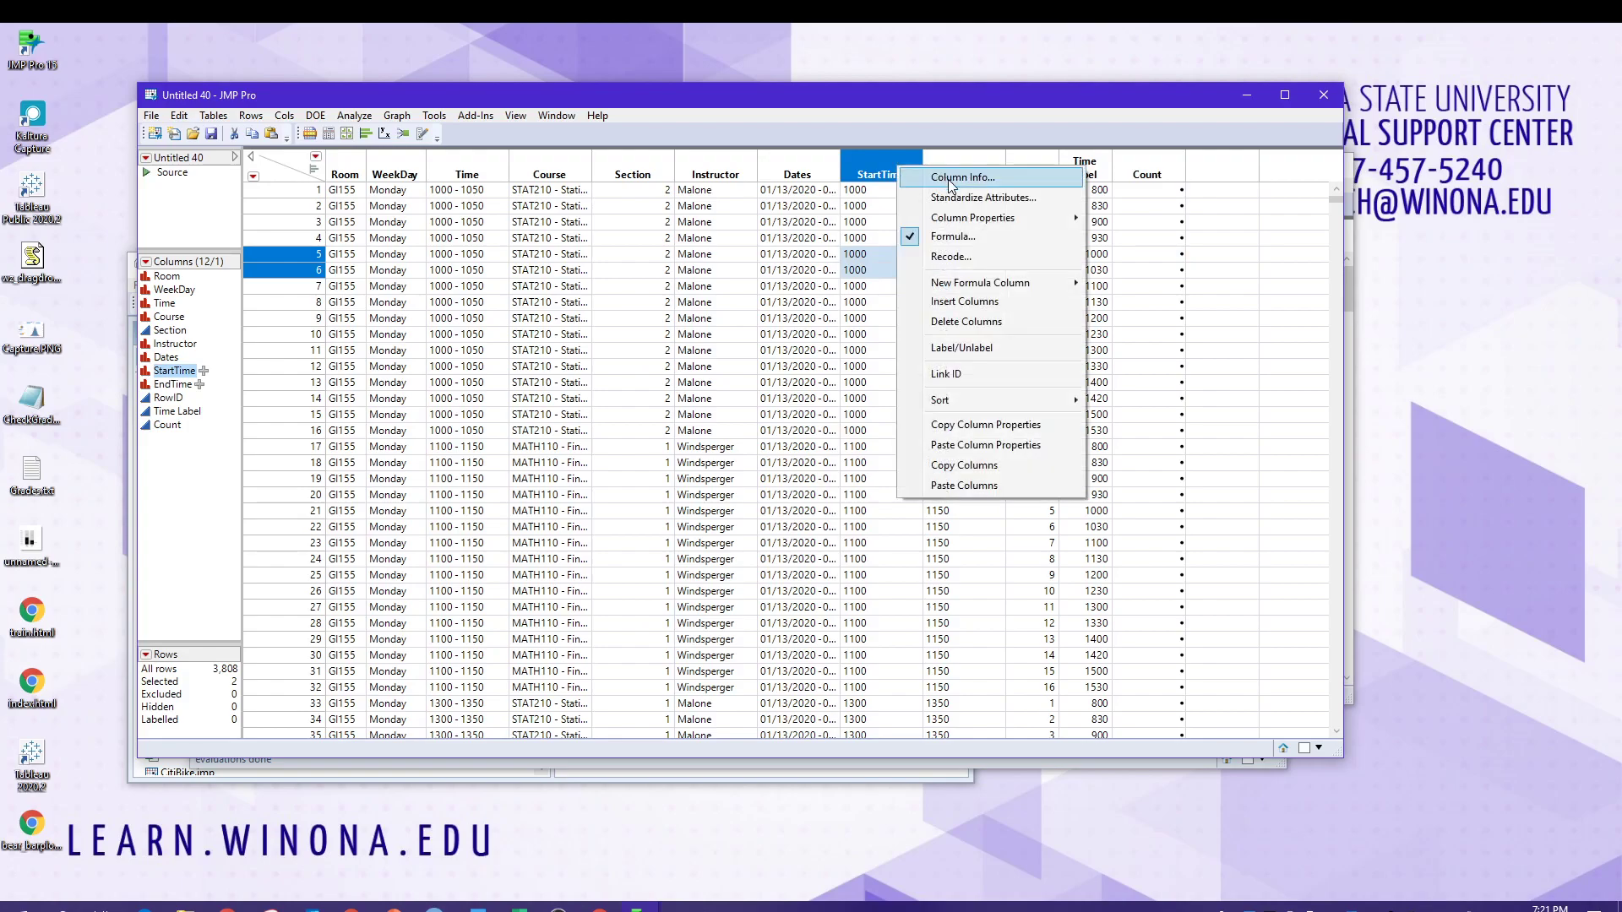
{"action": "left_click", "coordinate": [963, 178]}
{"action": "left_click", "coordinate": [305, 225]}
{"action": "left_click", "coordinate": [291, 236]}
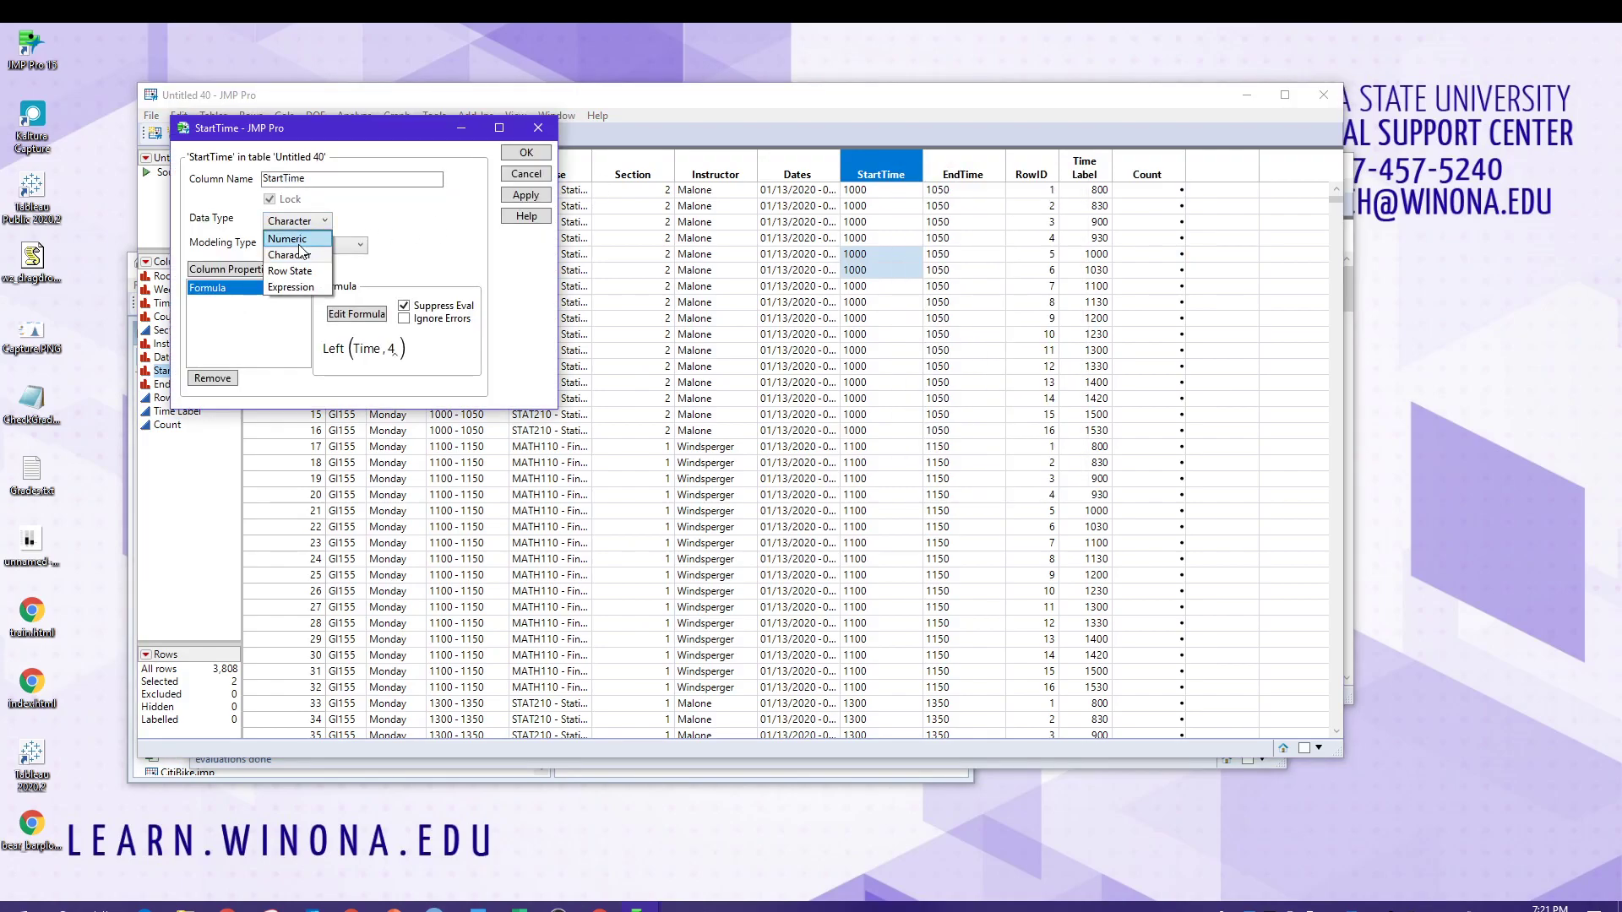
{"action": "left_click", "coordinate": [315, 245]}
{"action": "left_click", "coordinate": [300, 260]}
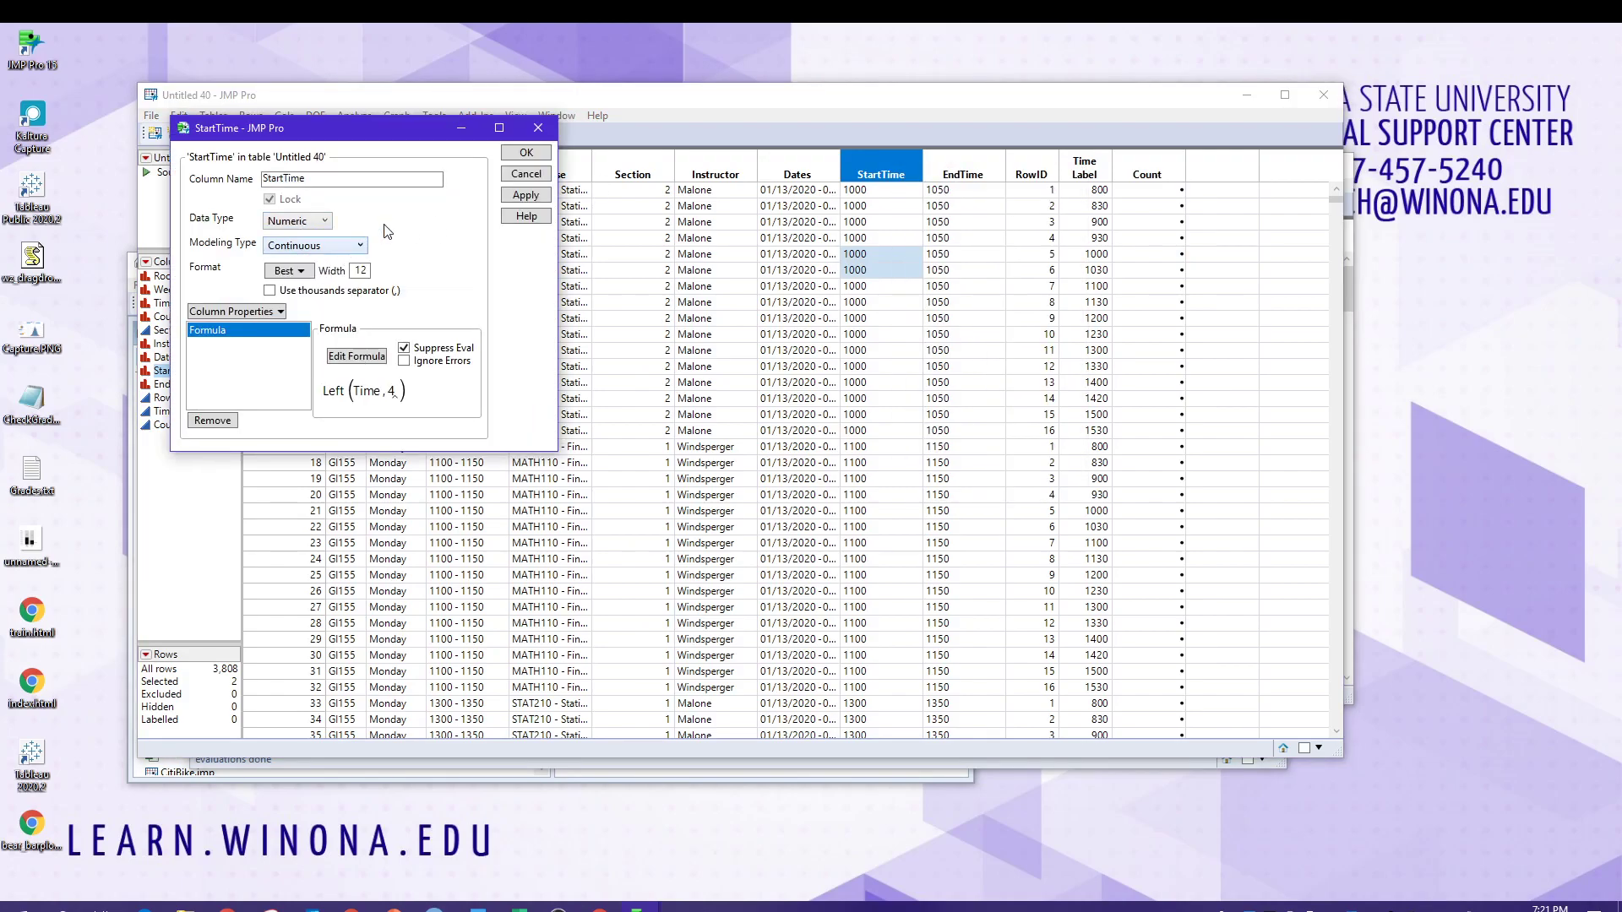
{"action": "left_click", "coordinate": [512, 154]}
Change the EndTime column's data type to Numeric with the Continuous modeling type
{"action": "right_click", "coordinate": [932, 170]}
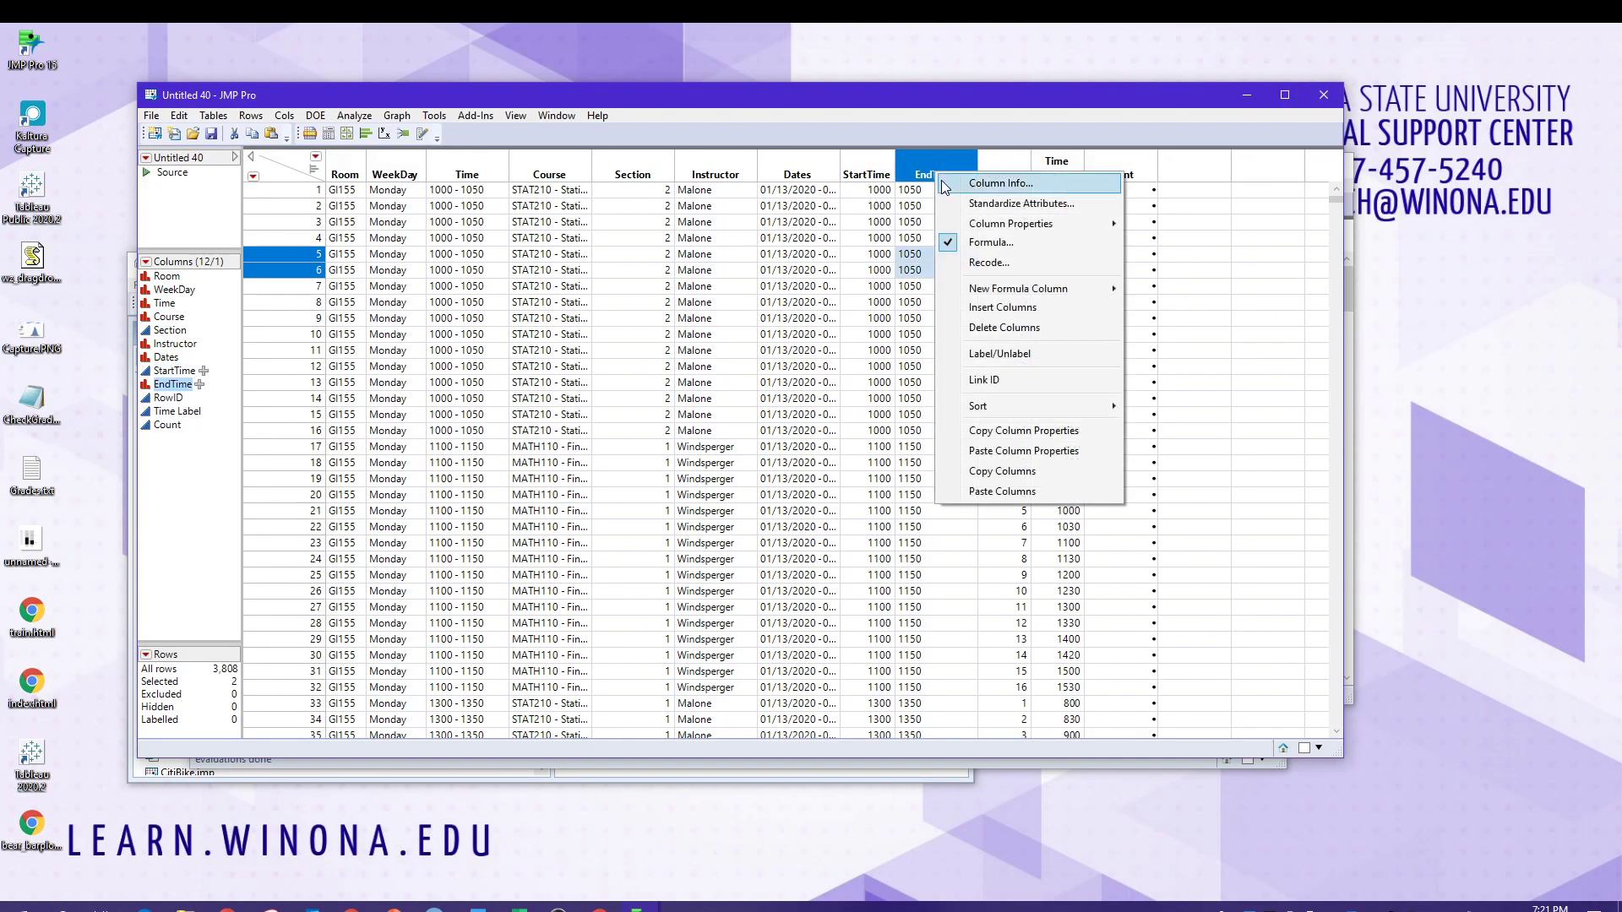
{"action": "left_click", "coordinate": [947, 179]}
{"action": "left_click", "coordinate": [301, 227]}
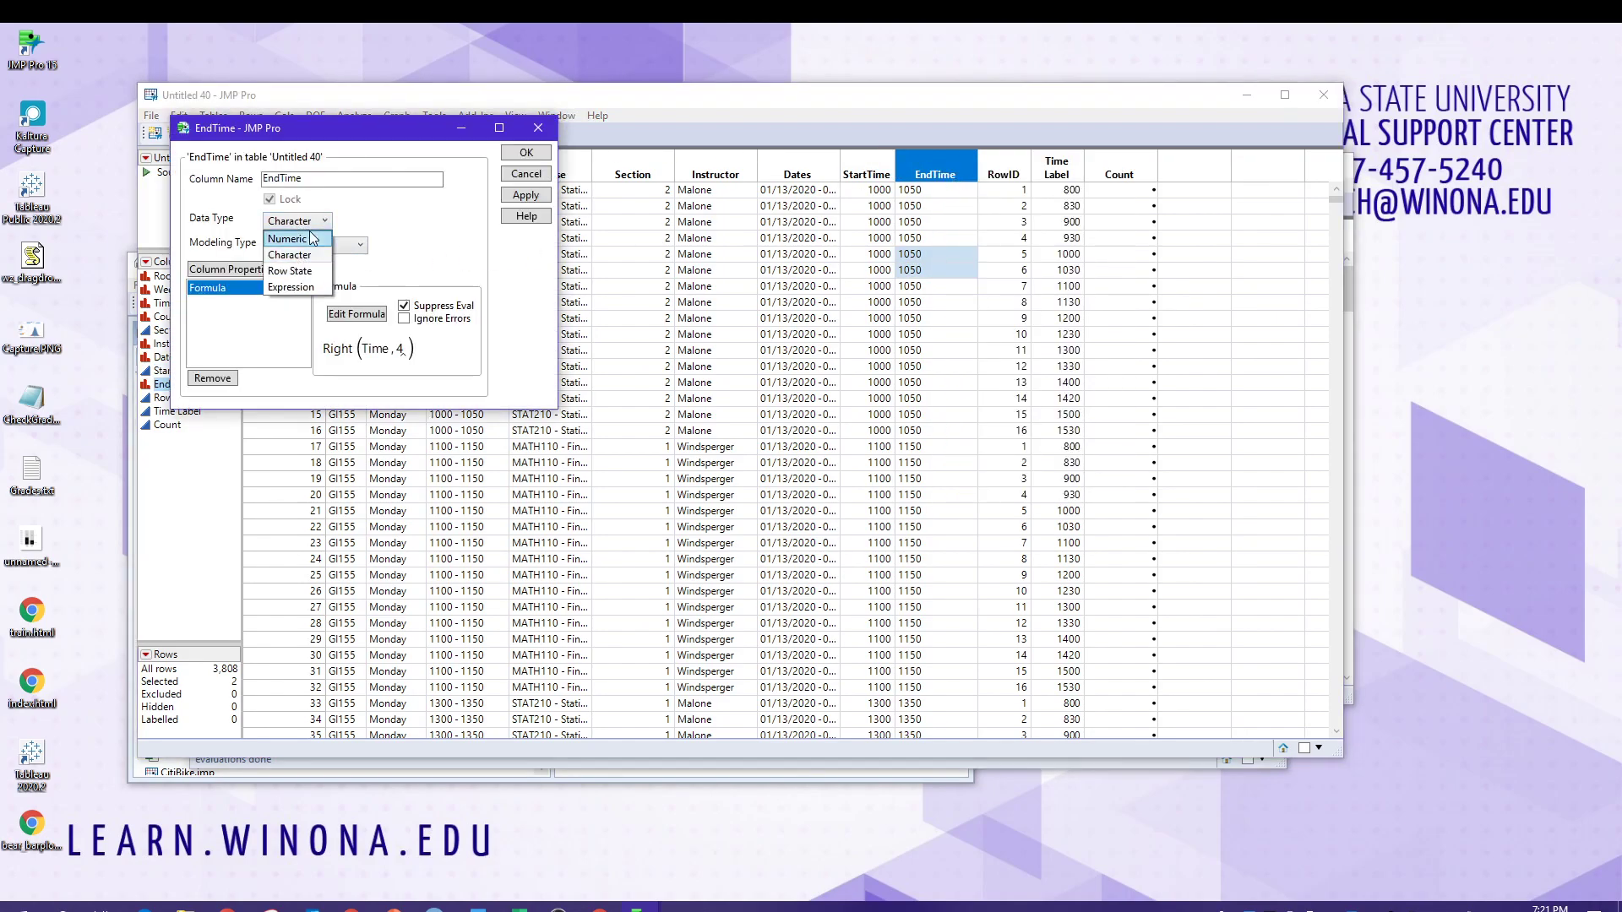
{"action": "left_click", "coordinate": [289, 239]}
{"action": "left_click", "coordinate": [316, 246]}
{"action": "left_click", "coordinate": [325, 263]}
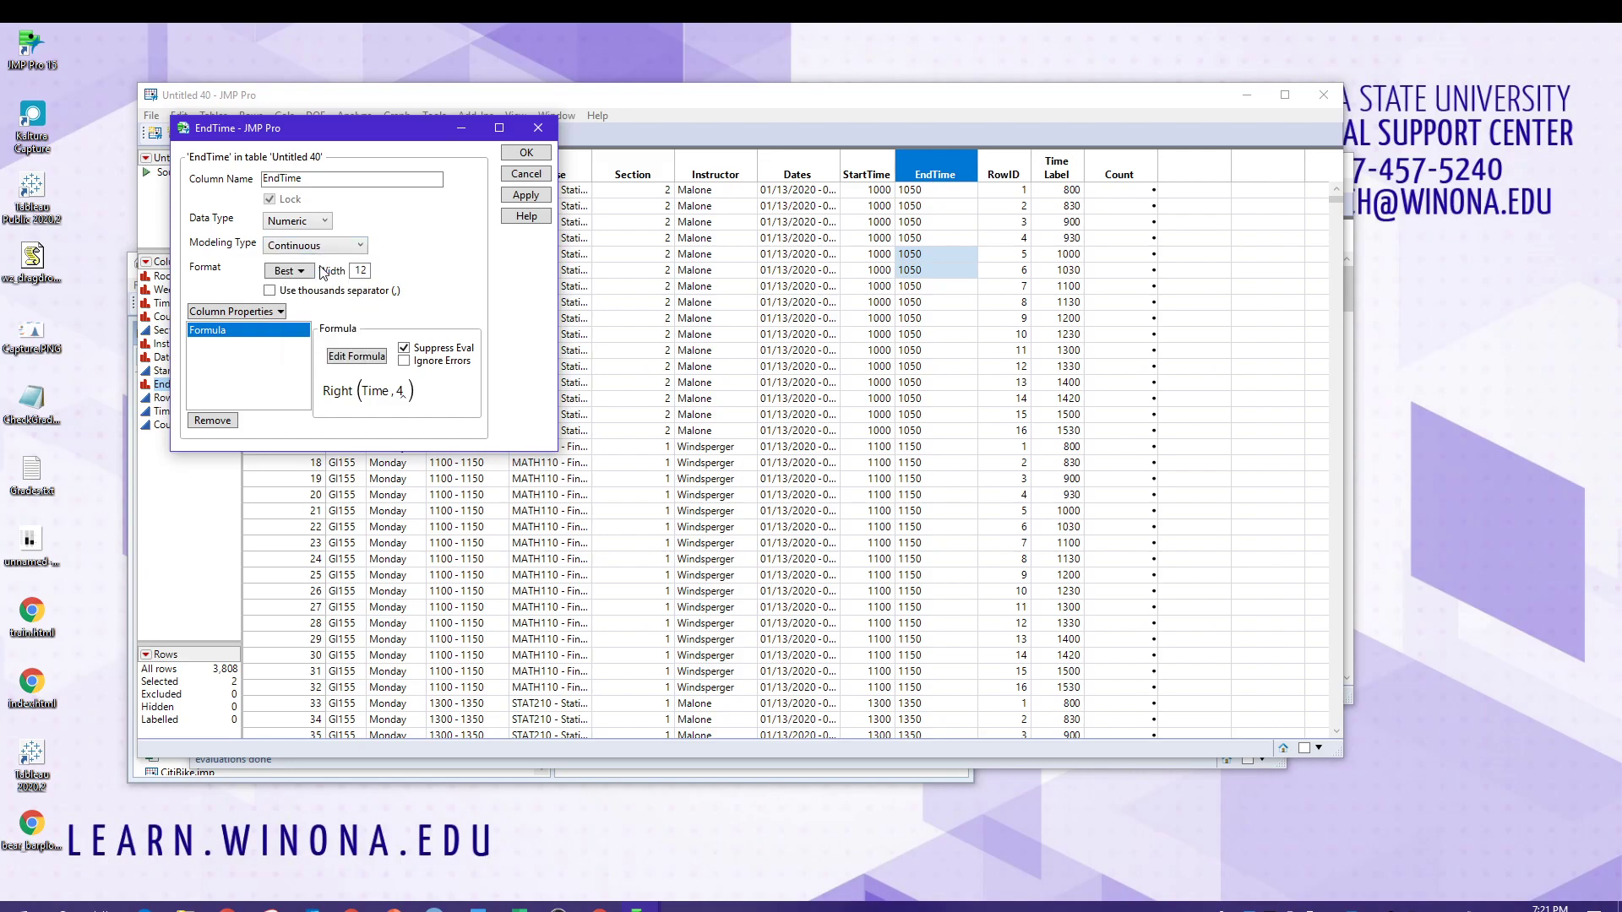
{"action": "left_click", "coordinate": [526, 154]}
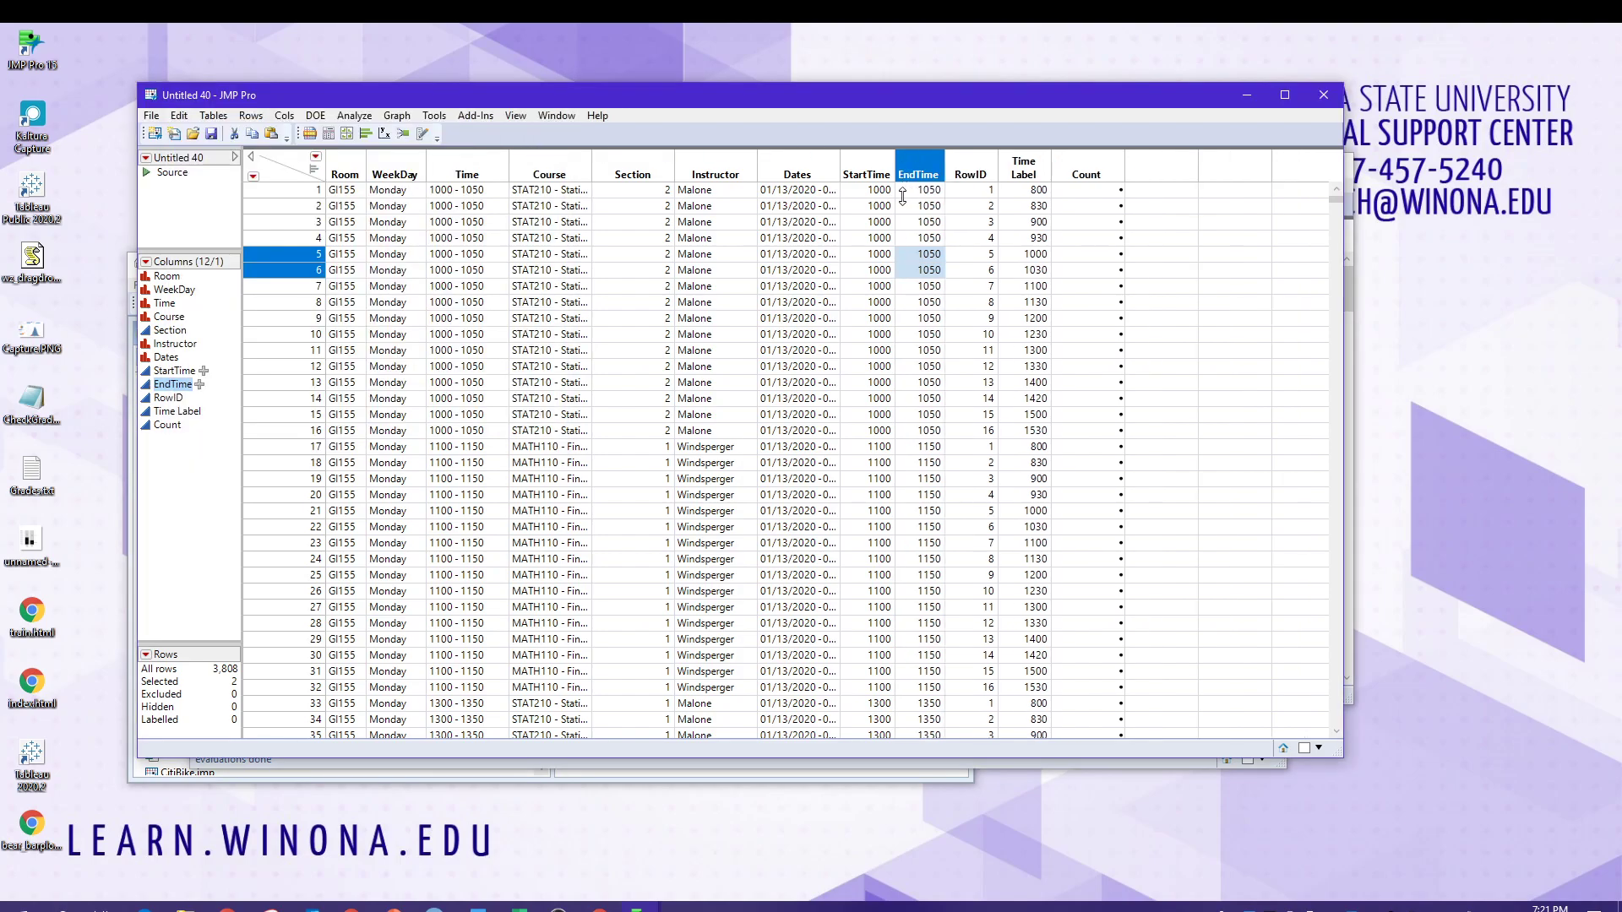
Begin the Count column's formula again as an If function with a two-part And condition as its expression
{"action": "right_click", "coordinate": [1093, 164]}
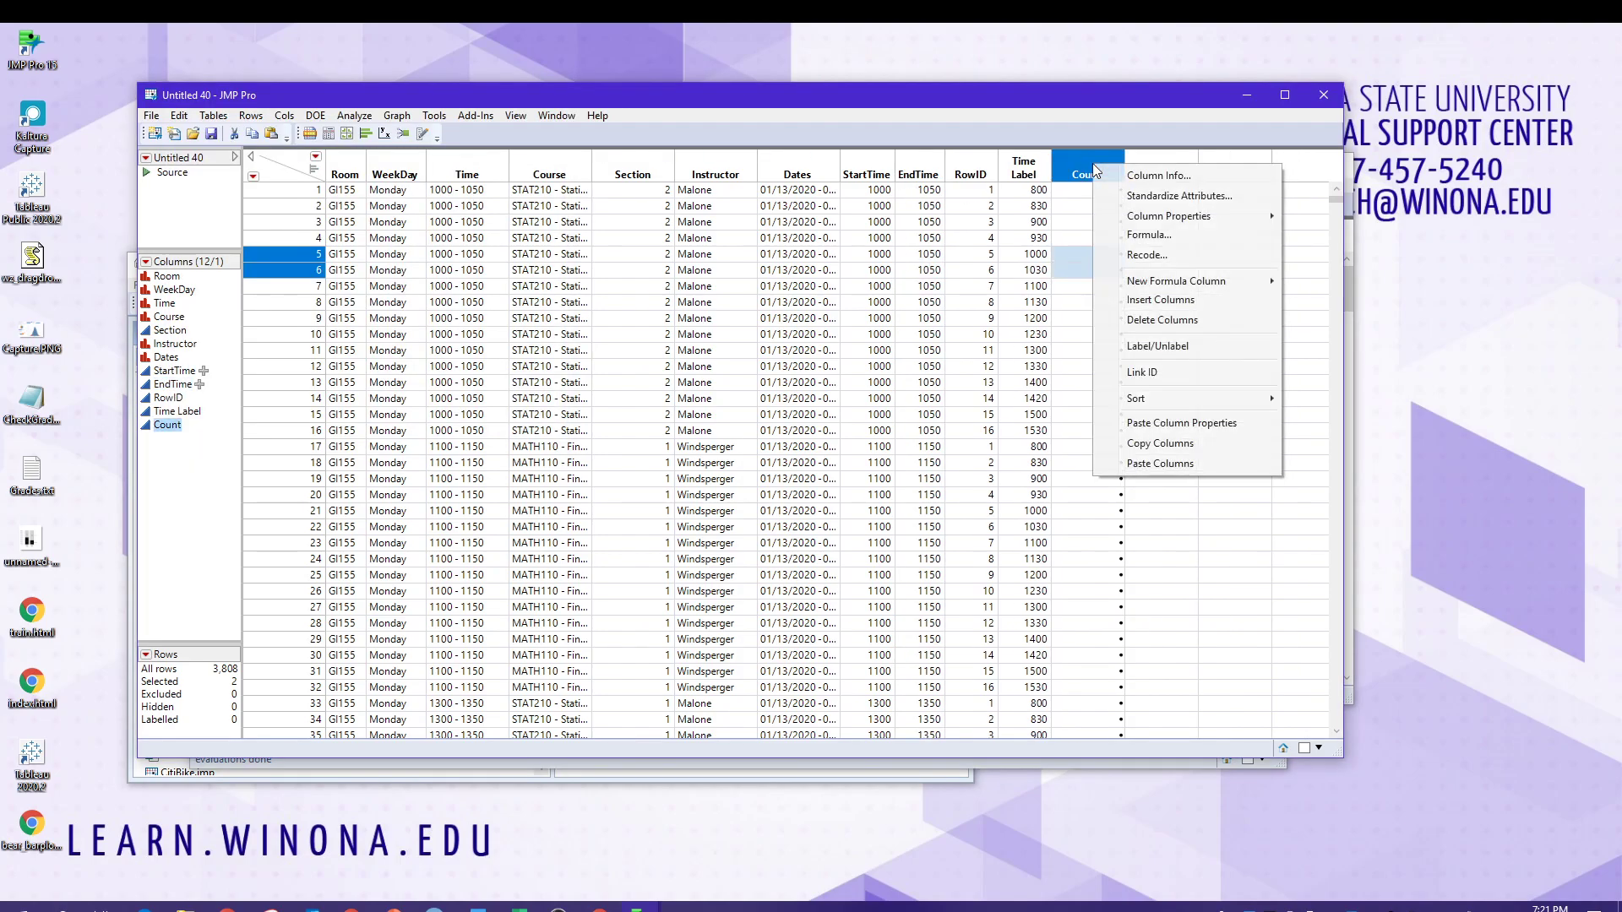
{"action": "left_click", "coordinate": [1121, 237]}
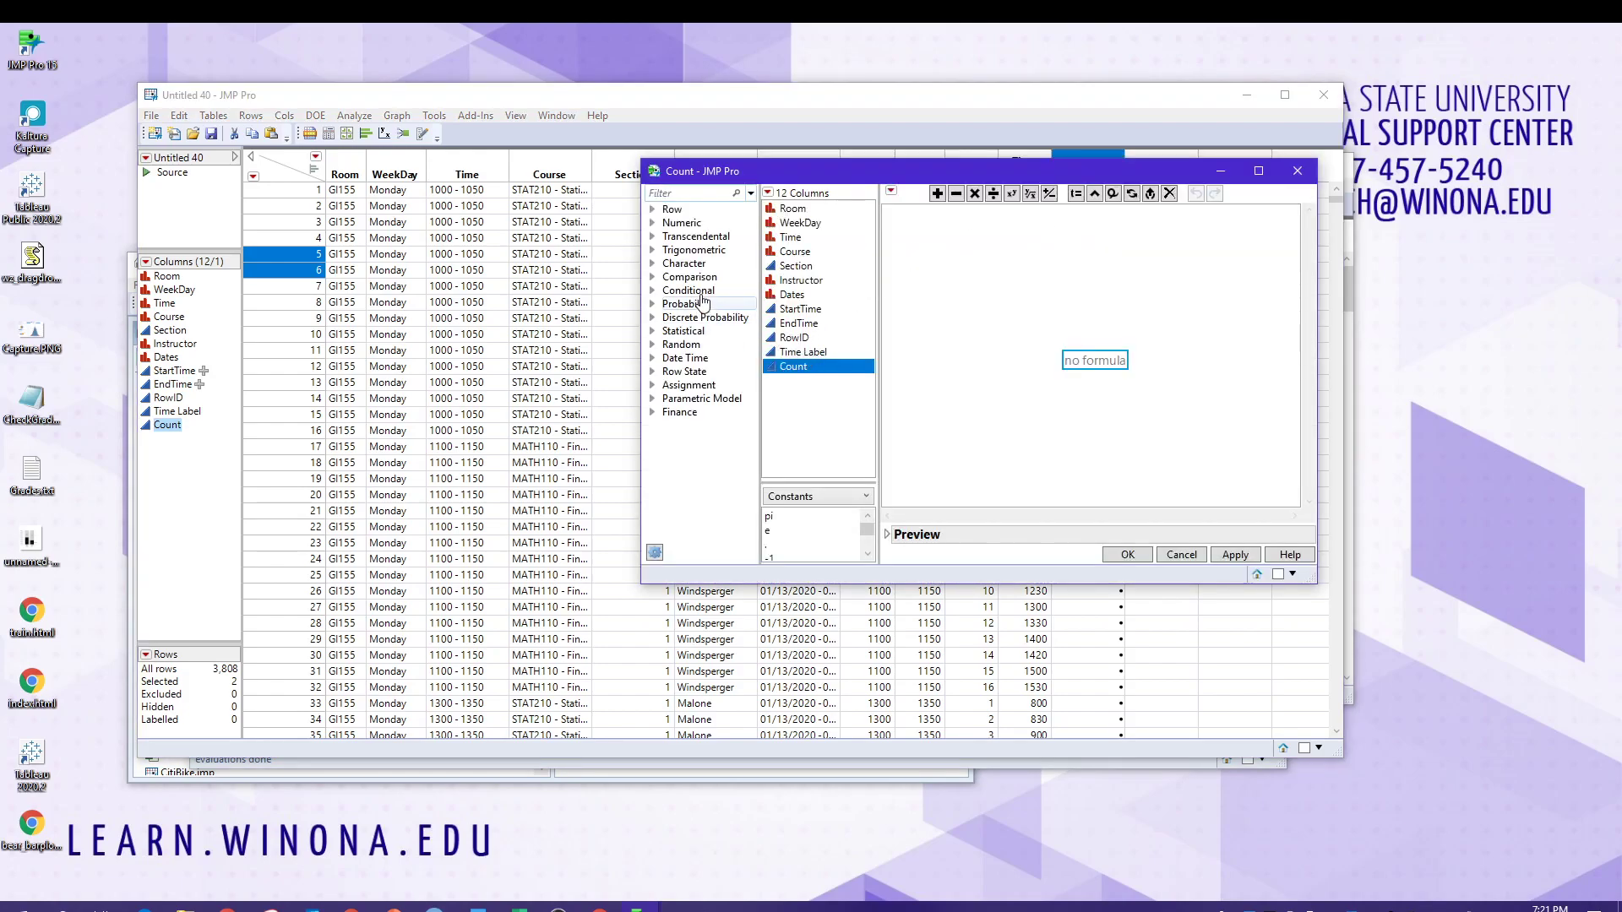
{"action": "left_click", "coordinate": [702, 292]}
{"action": "left_click", "coordinate": [785, 350]}
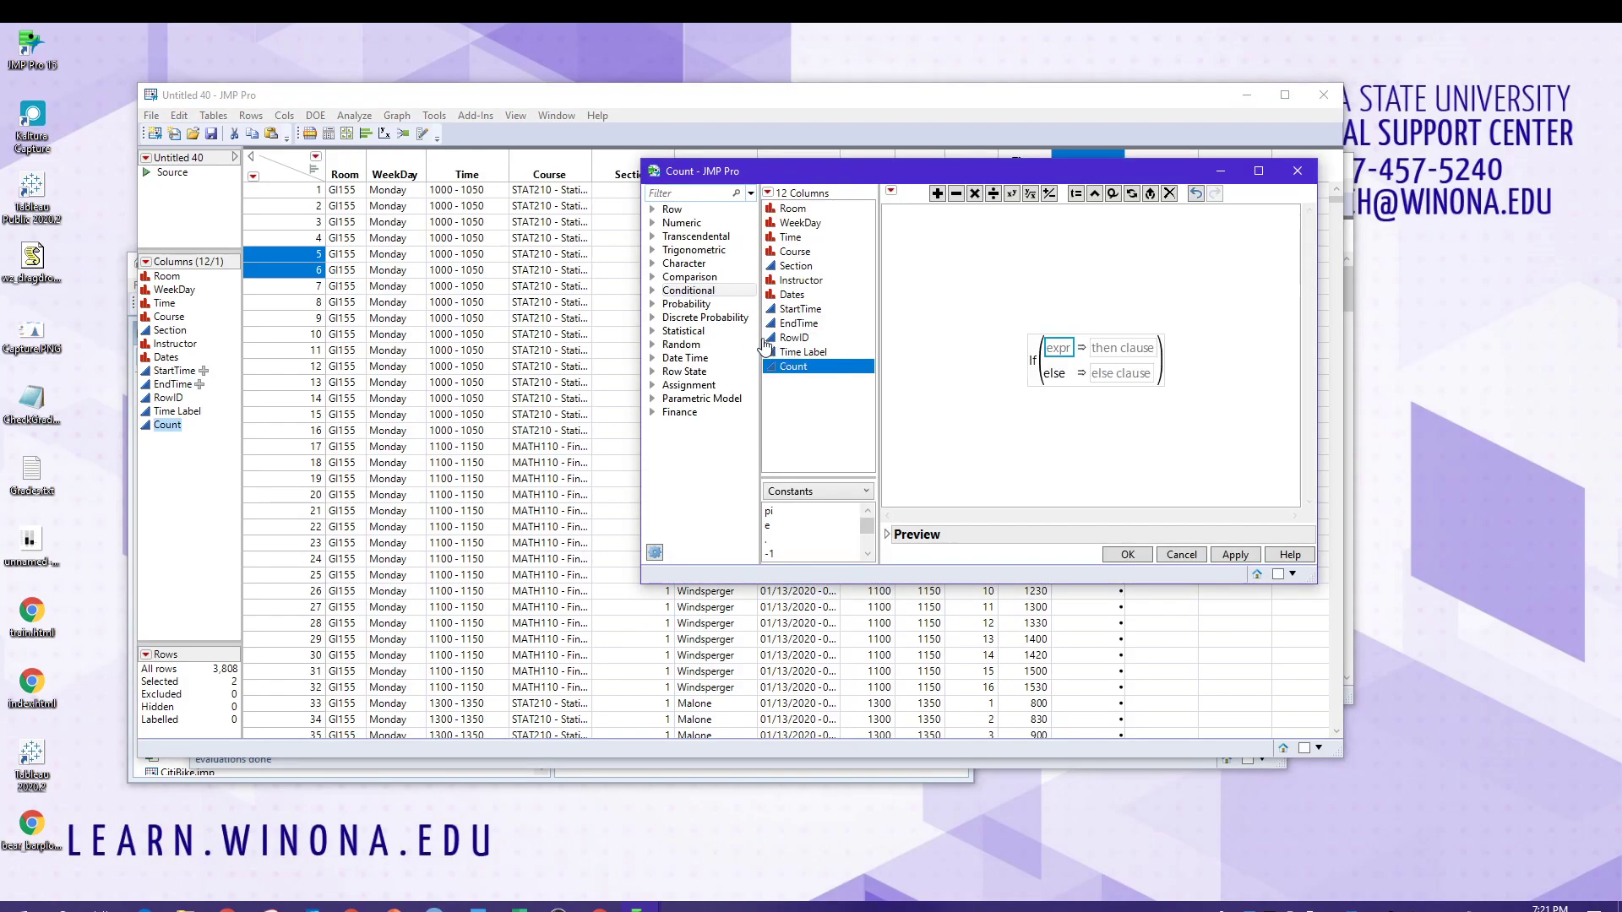
{"action": "left_click", "coordinate": [712, 292]}
{"action": "left_click", "coordinate": [801, 304]}
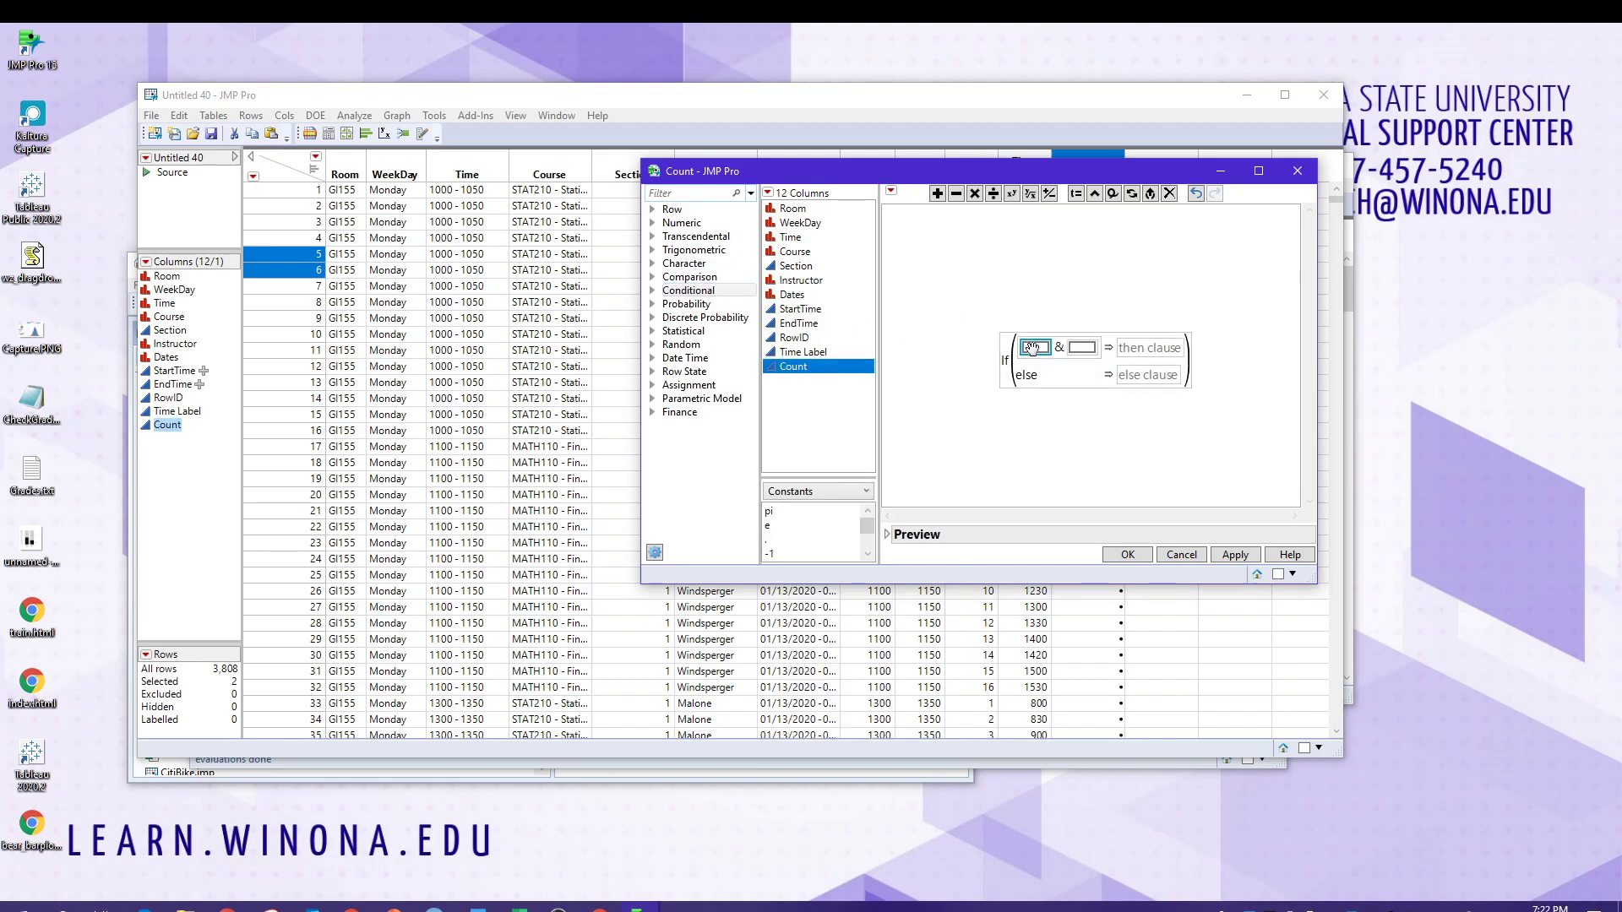
Fill the first part of the And condition with Time Label greater than or equal to StartTime
{"action": "left_click", "coordinate": [708, 279]}
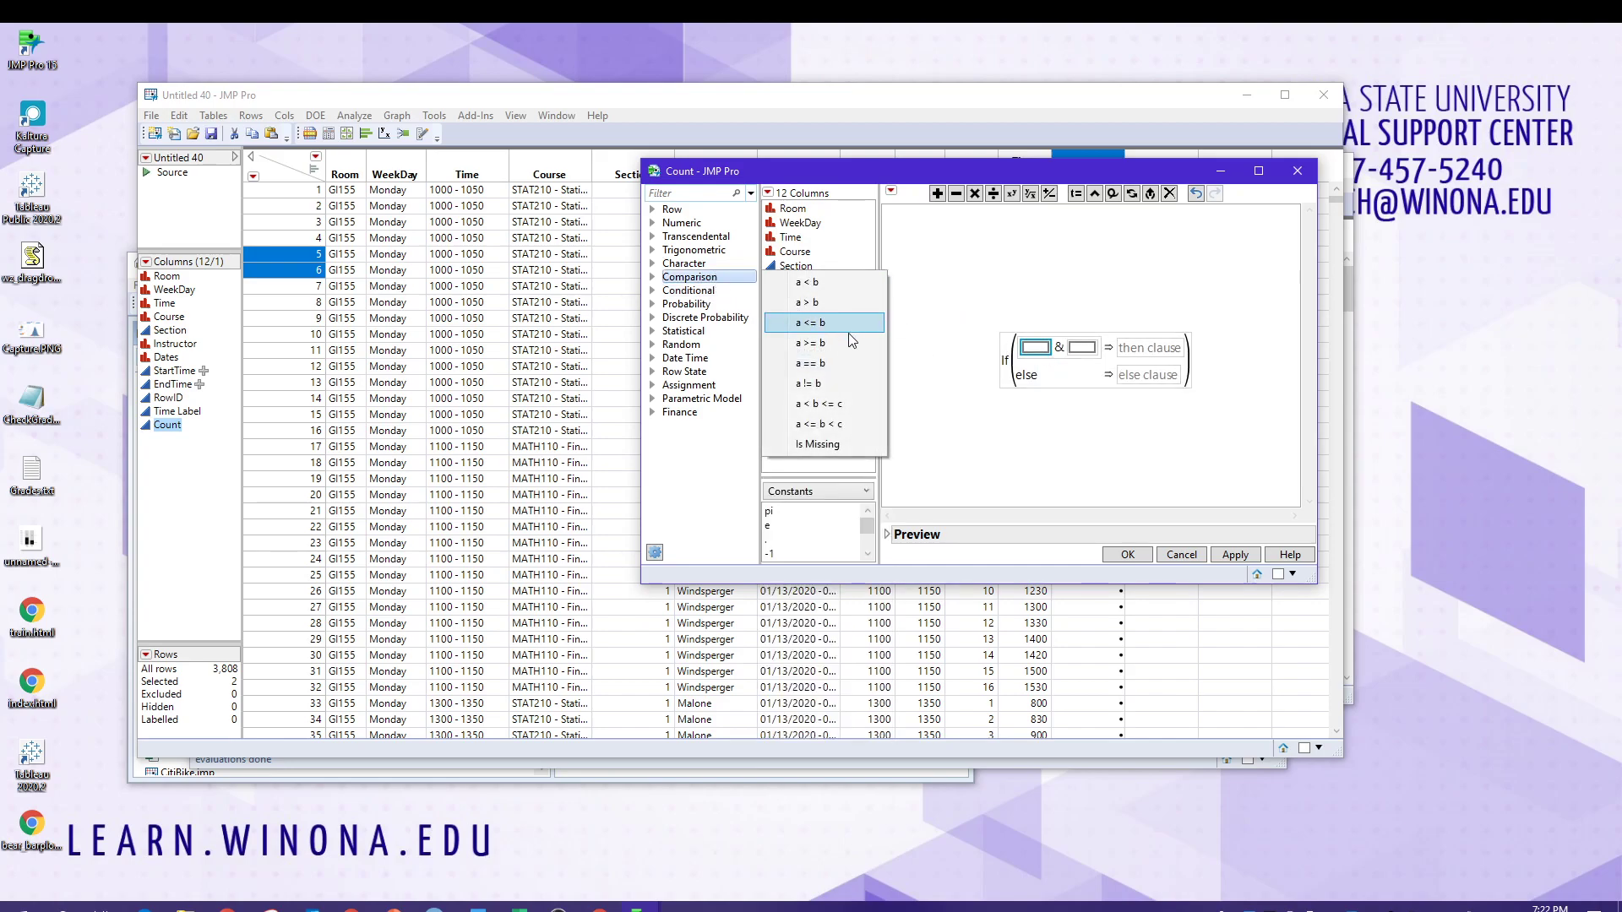
{"action": "left_click", "coordinate": [831, 344]}
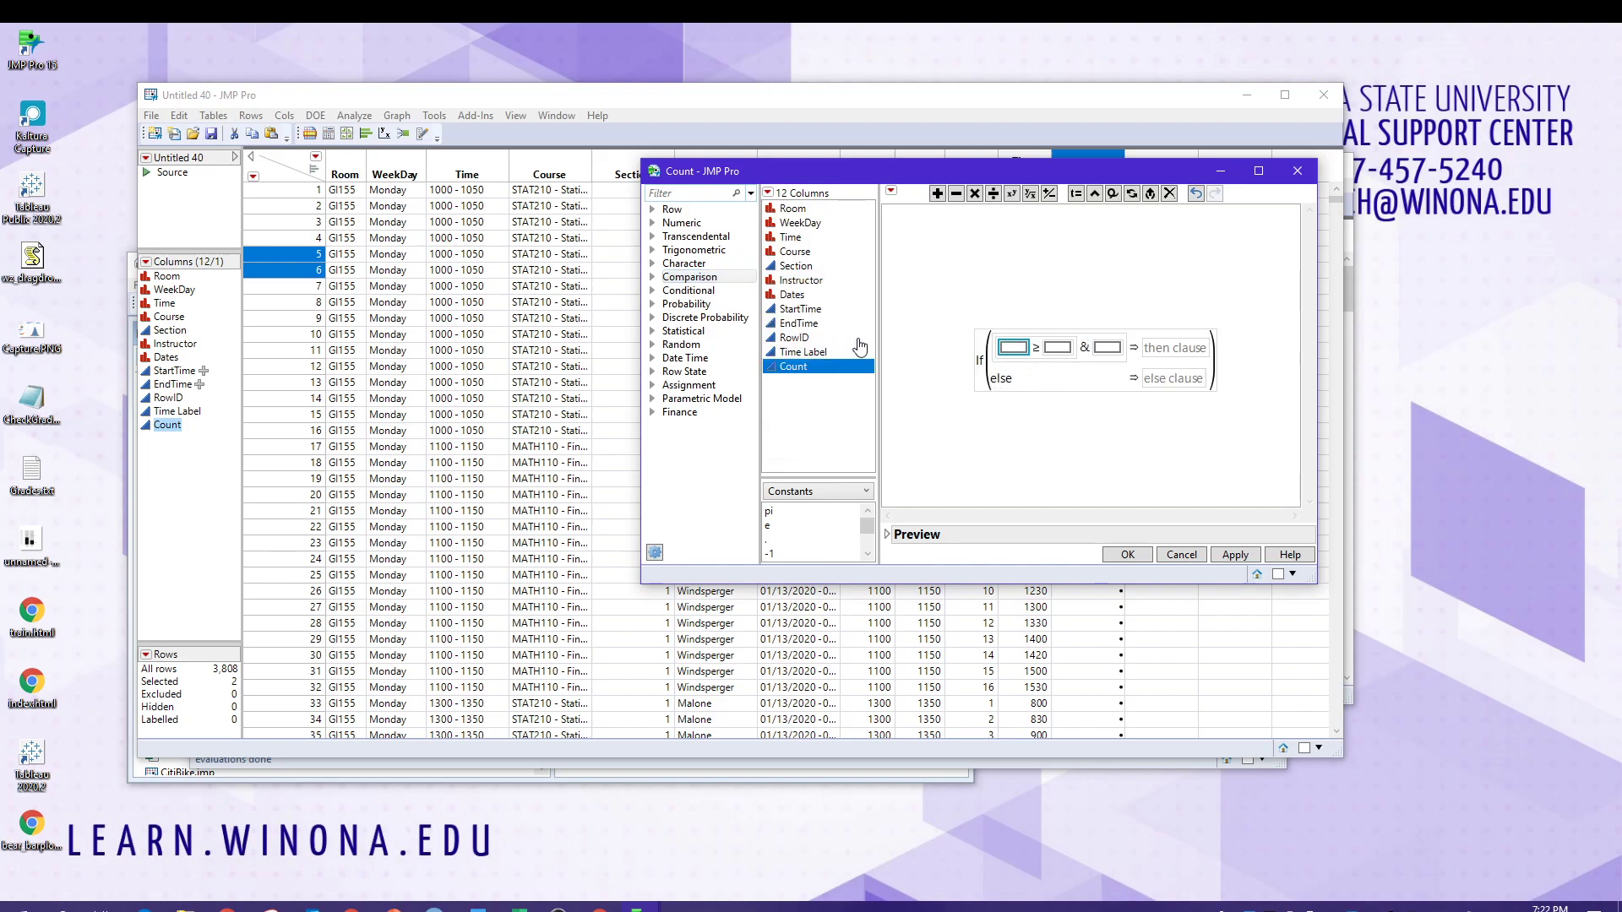
{"action": "left_click", "coordinate": [837, 350]}
{"action": "left_click_drag", "start_coordinate": [974, 174], "coordinate": [846, 224]}
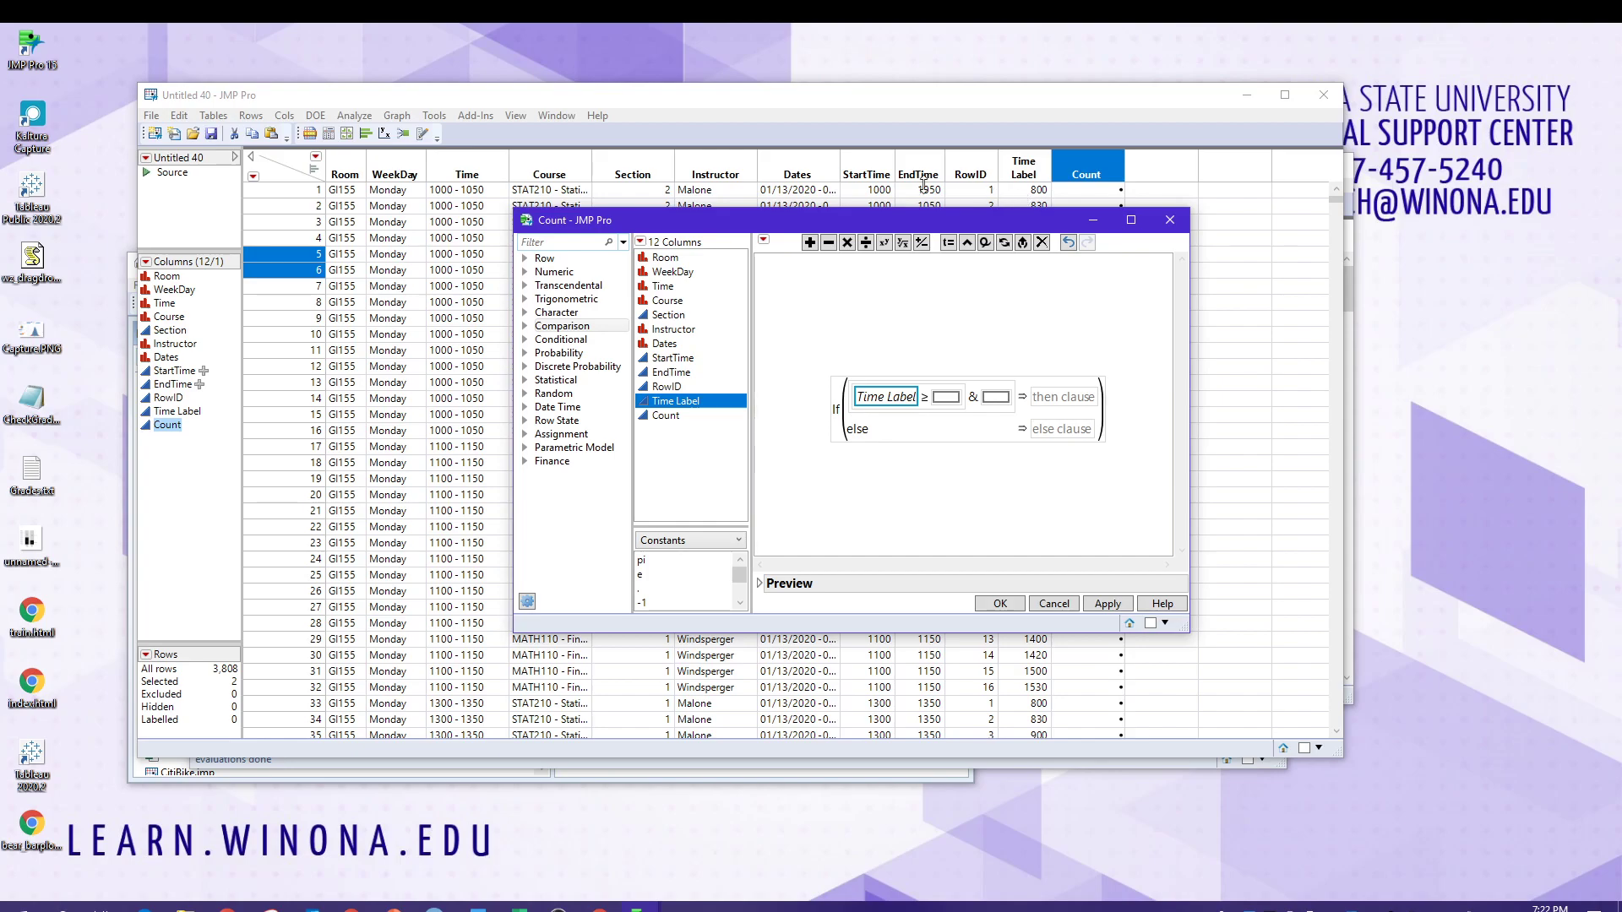
{"action": "left_click", "coordinate": [948, 397]}
{"action": "left_click", "coordinate": [683, 362]}
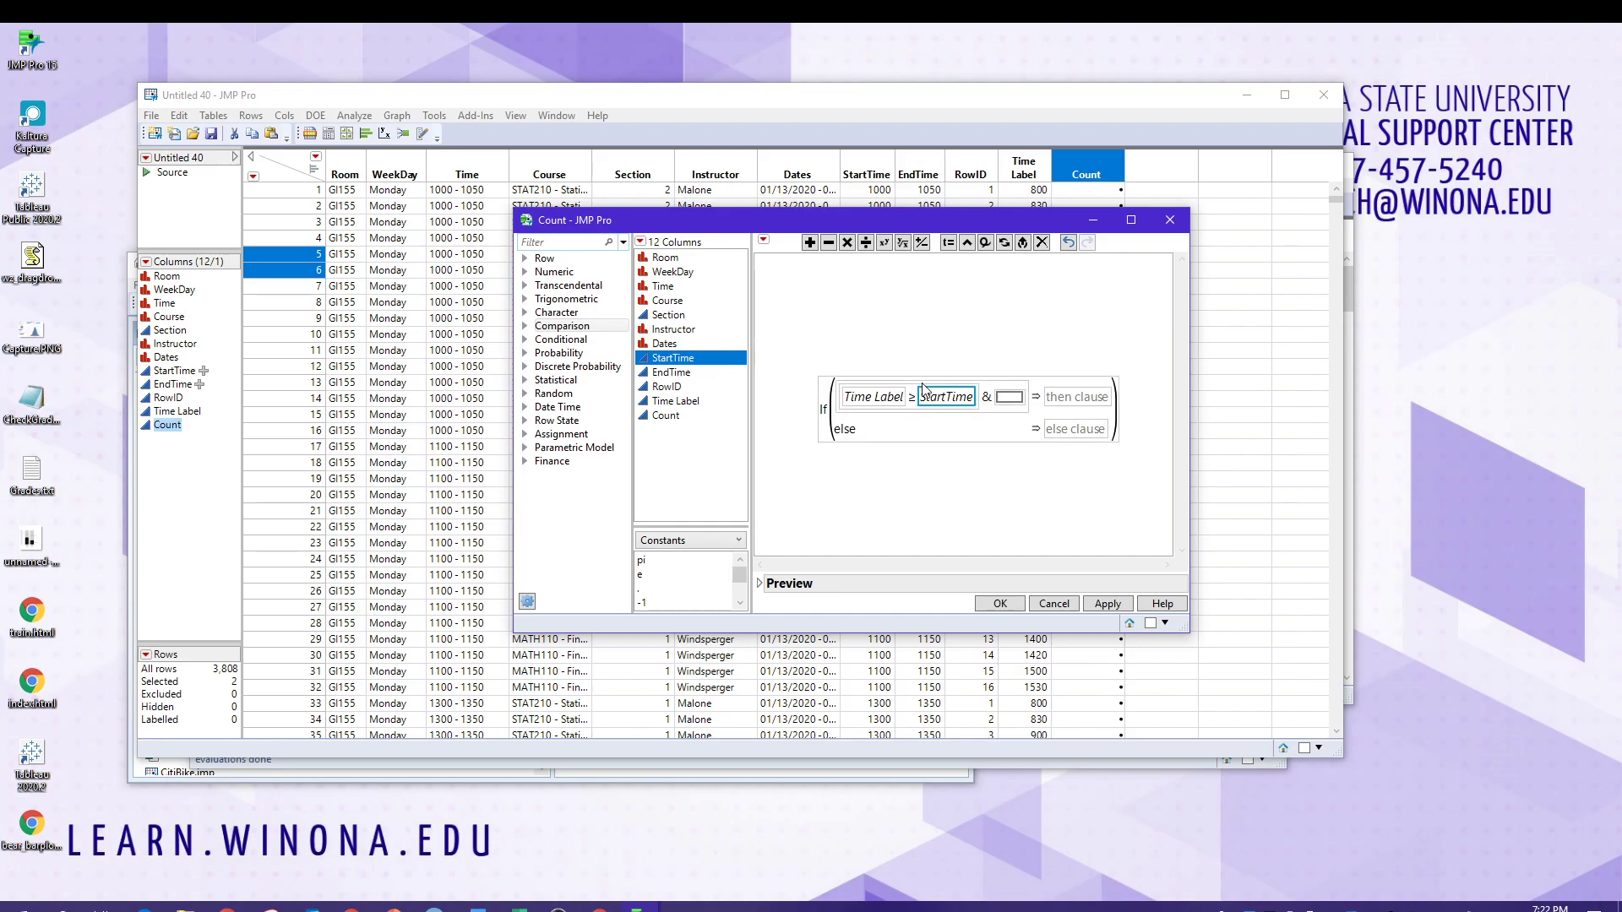
Fill the second part of the And condition with Time Label less than or equal to EndTime
{"action": "left_click", "coordinate": [1011, 398]}
{"action": "left_click", "coordinate": [580, 329]}
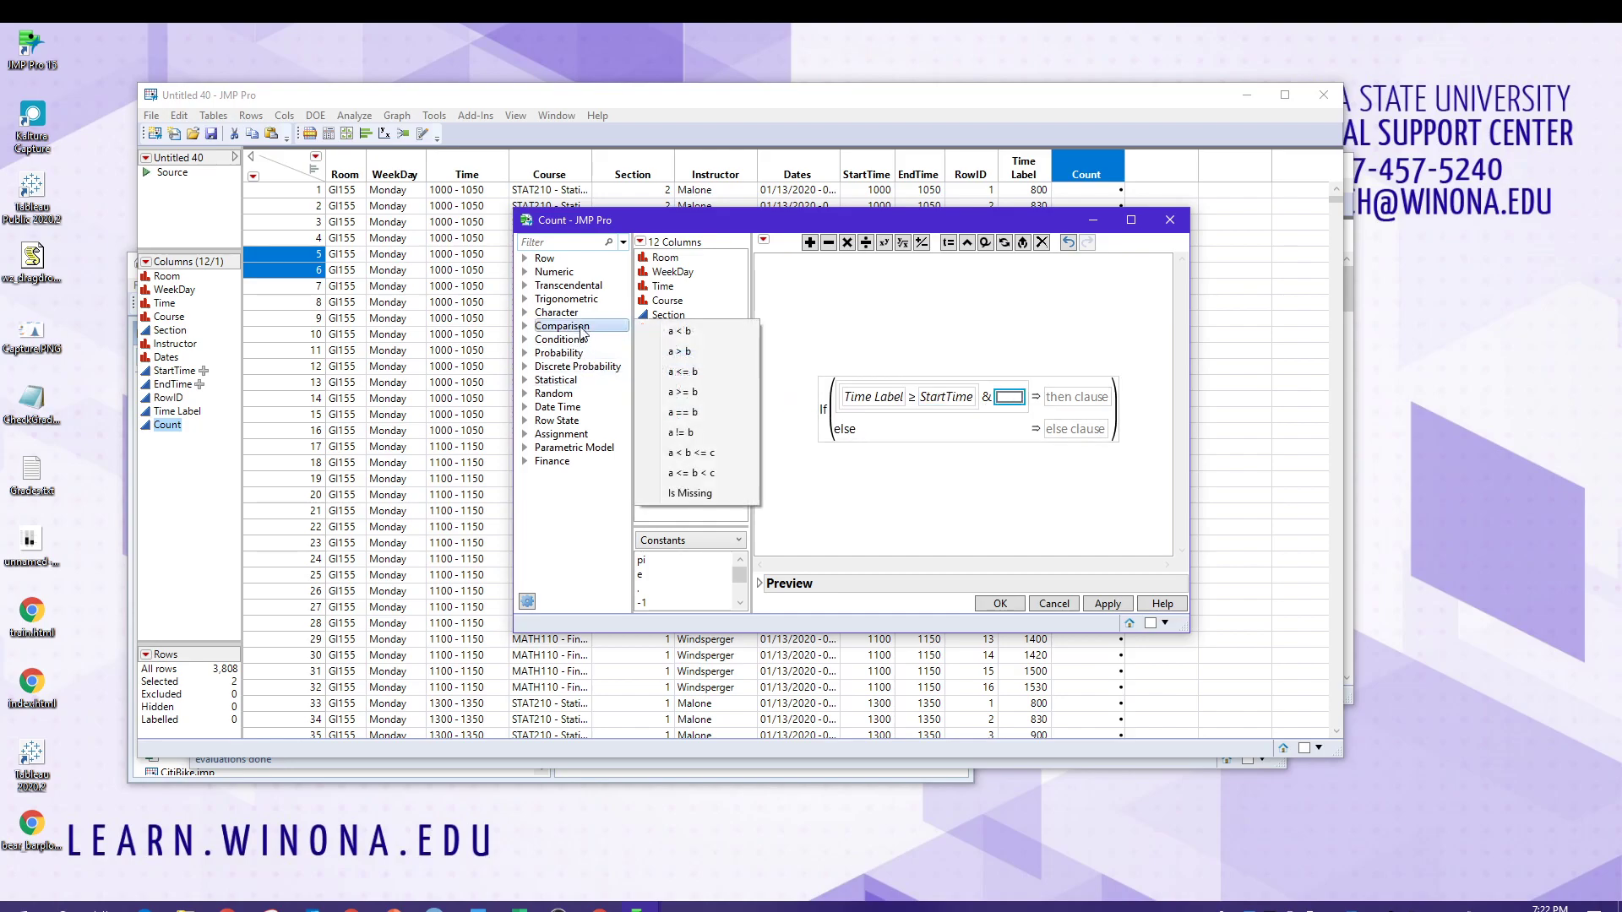
{"action": "left_click", "coordinate": [683, 372]}
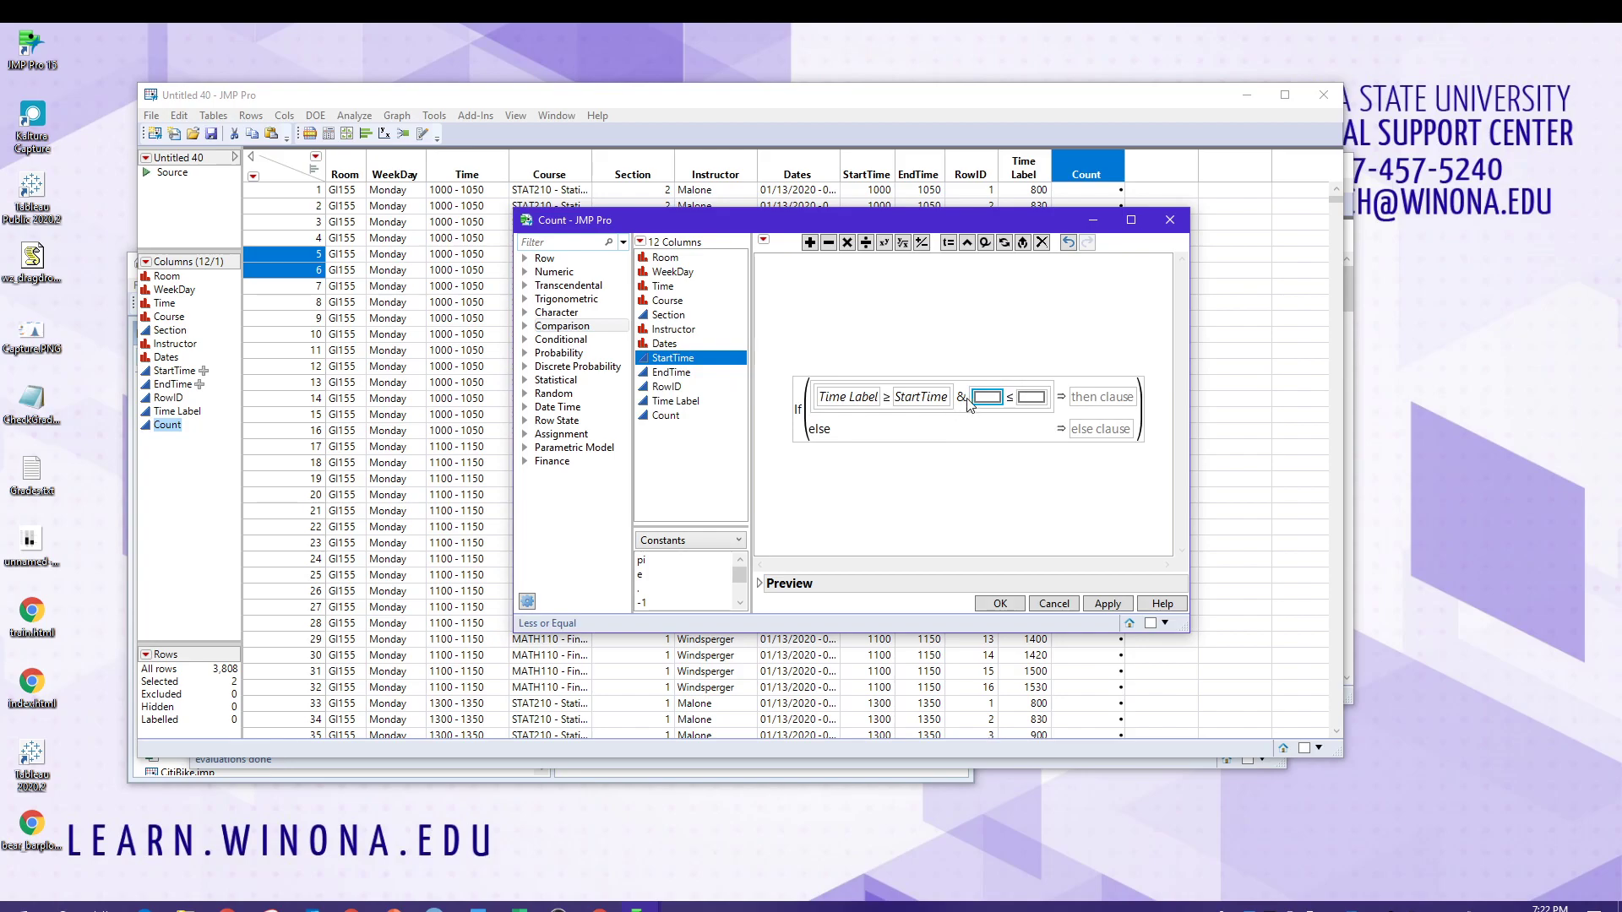
{"action": "left_click", "coordinate": [684, 401]}
{"action": "left_click", "coordinate": [1057, 398]}
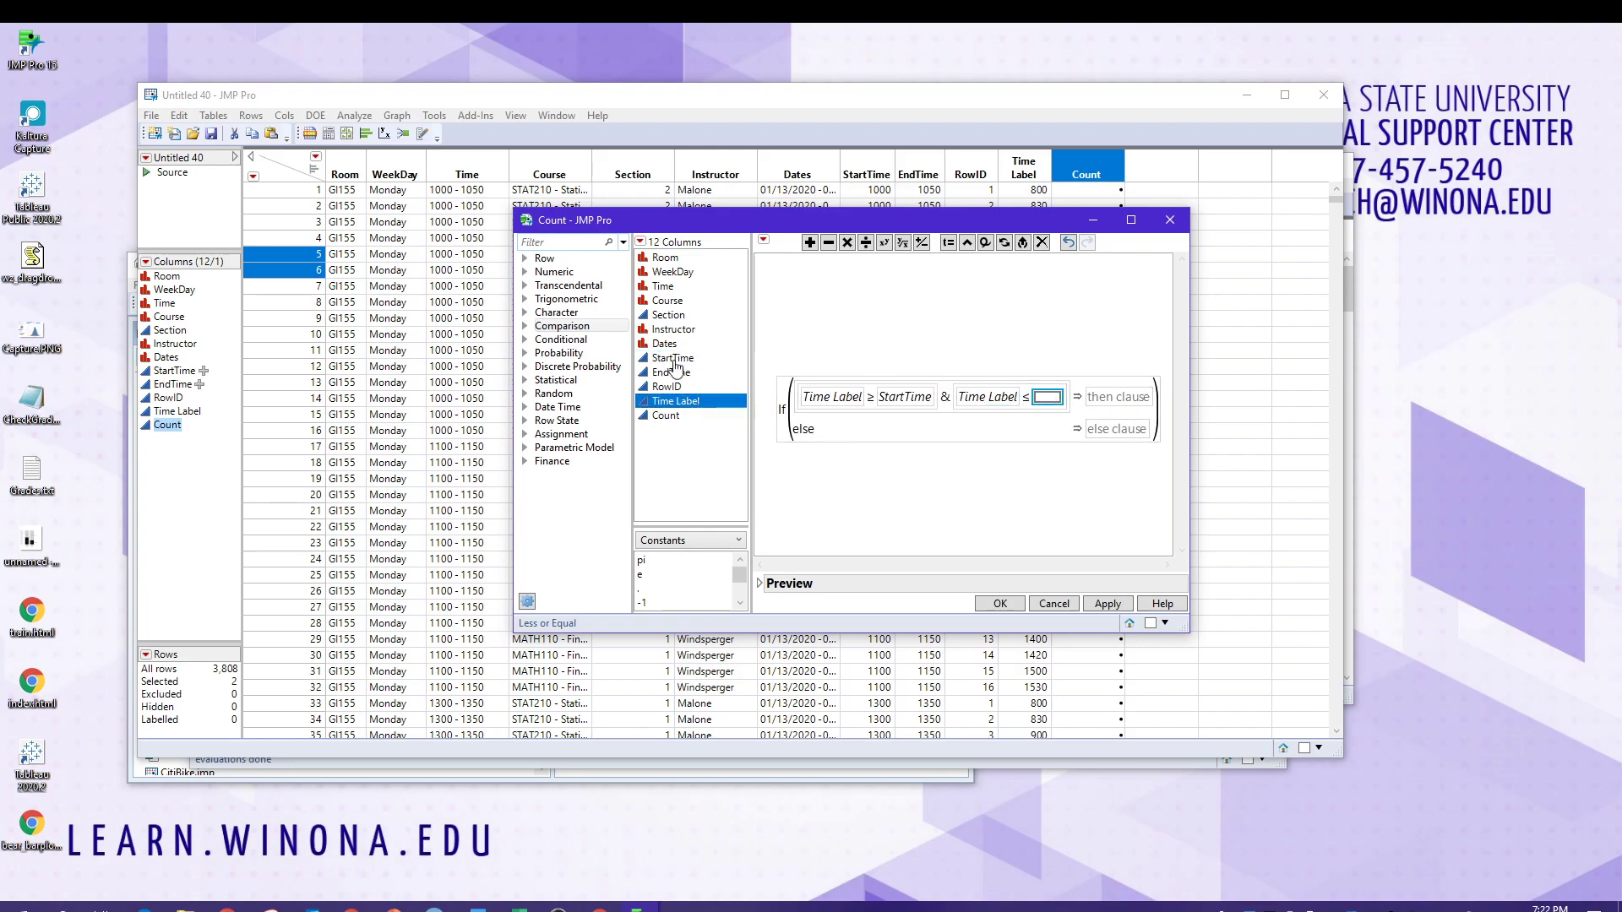
{"action": "left_click", "coordinate": [672, 372]}
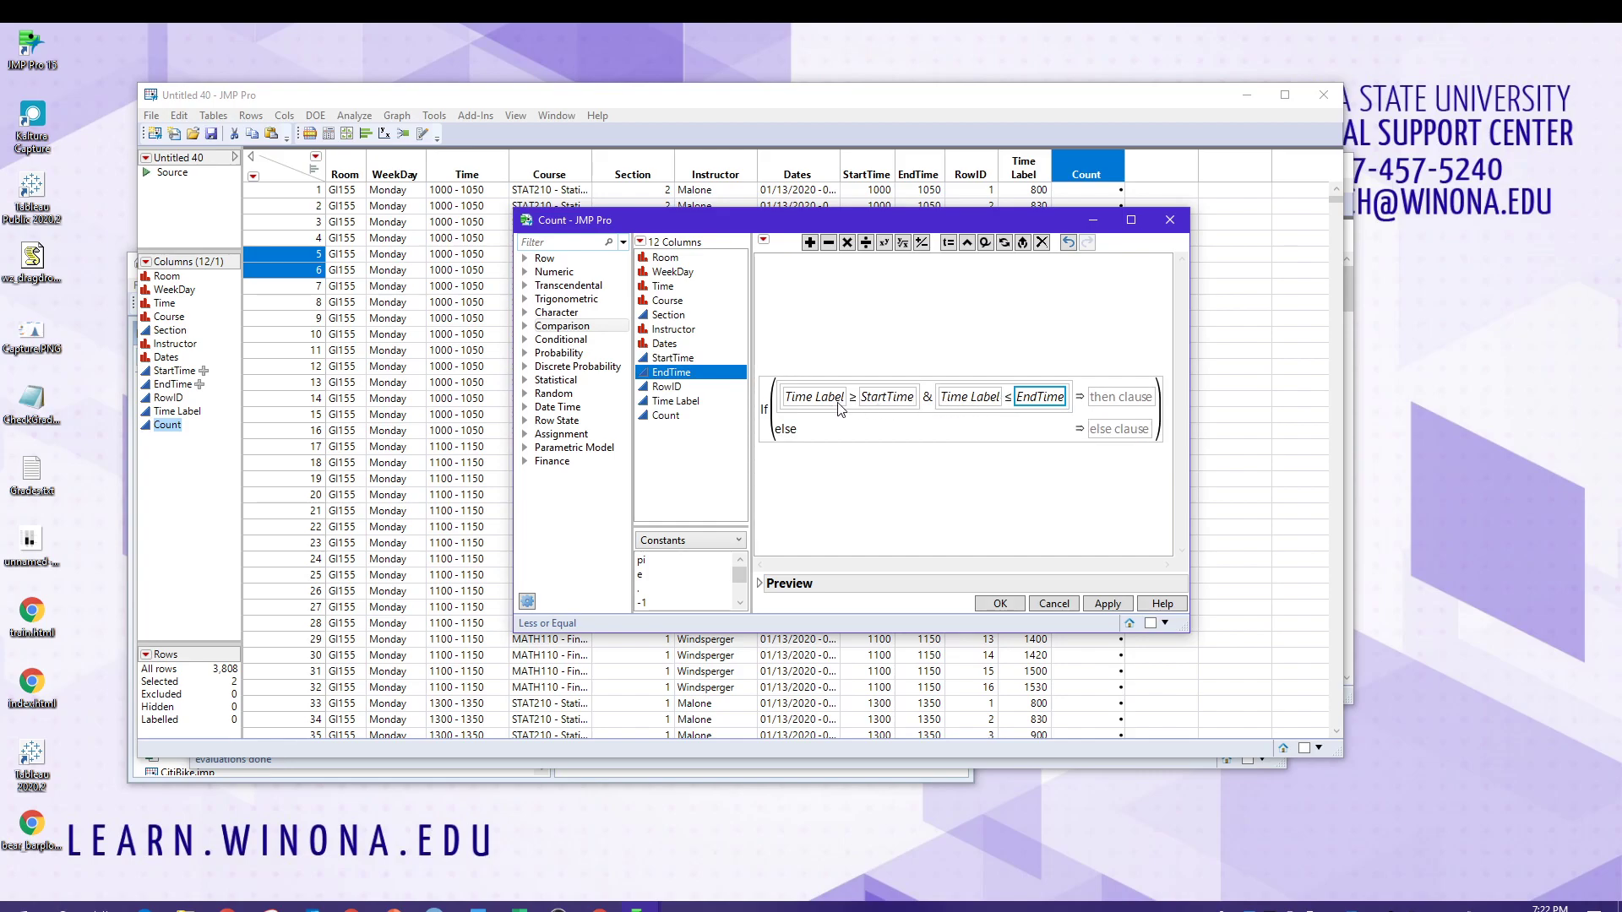
Set the If formula's then clause to 1 and its else clause to 0, and apply the formula to the Count column
{"action": "left_click", "coordinate": [1123, 399]}
{"action": "type", "text": "1"}
{"action": "left_click", "coordinate": [1106, 438]}
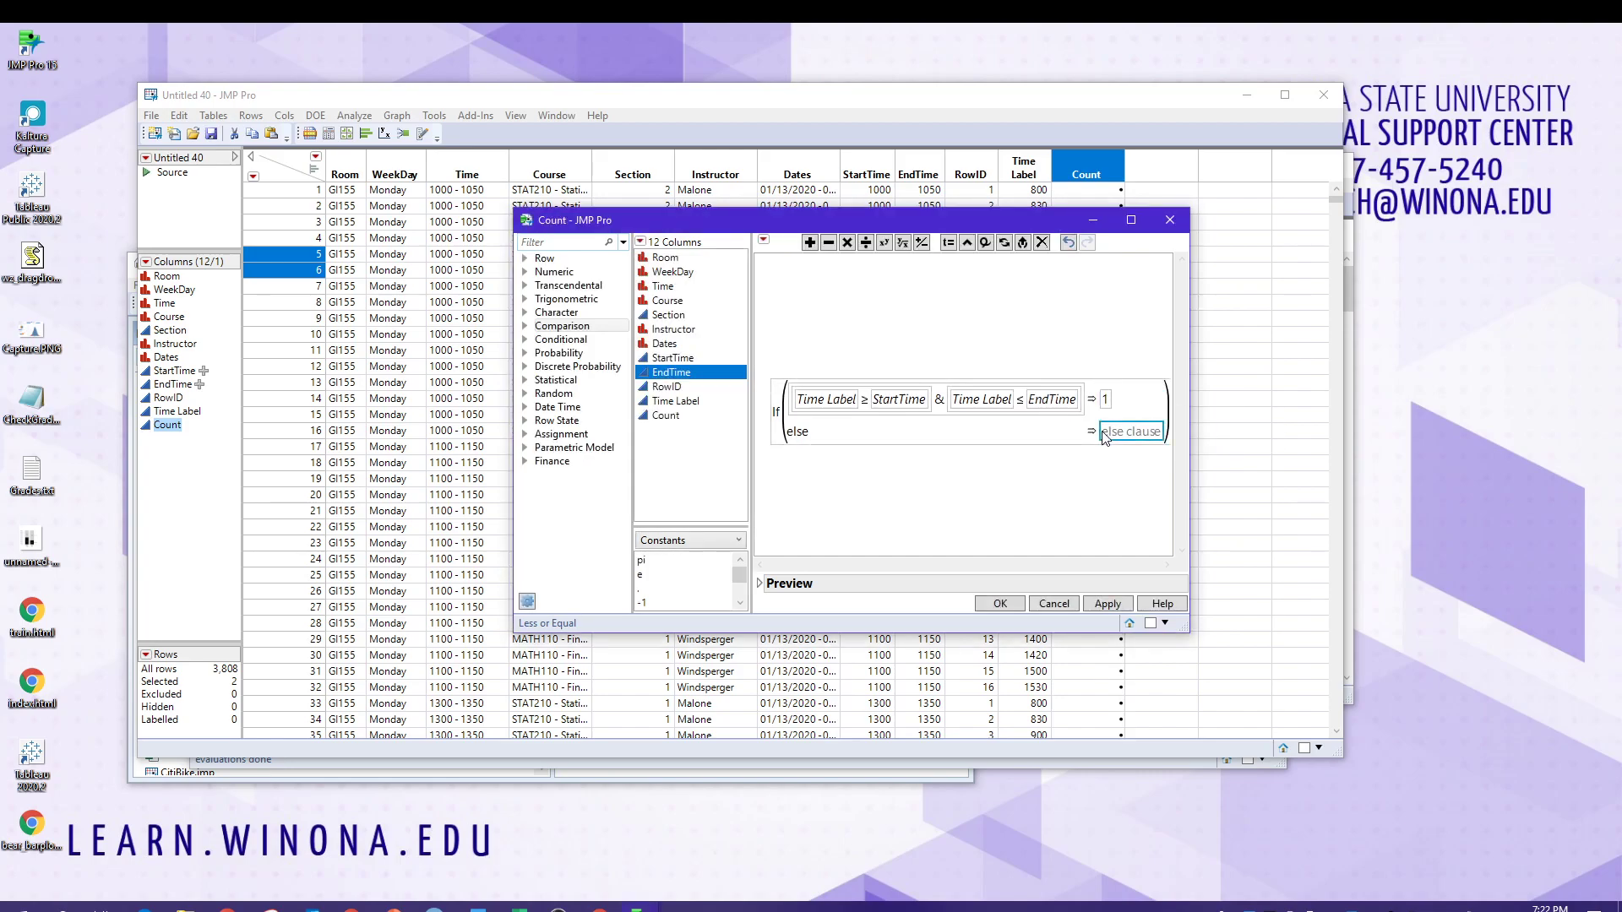
{"action": "type", "text": "0"}
{"action": "key", "text": "Return"}
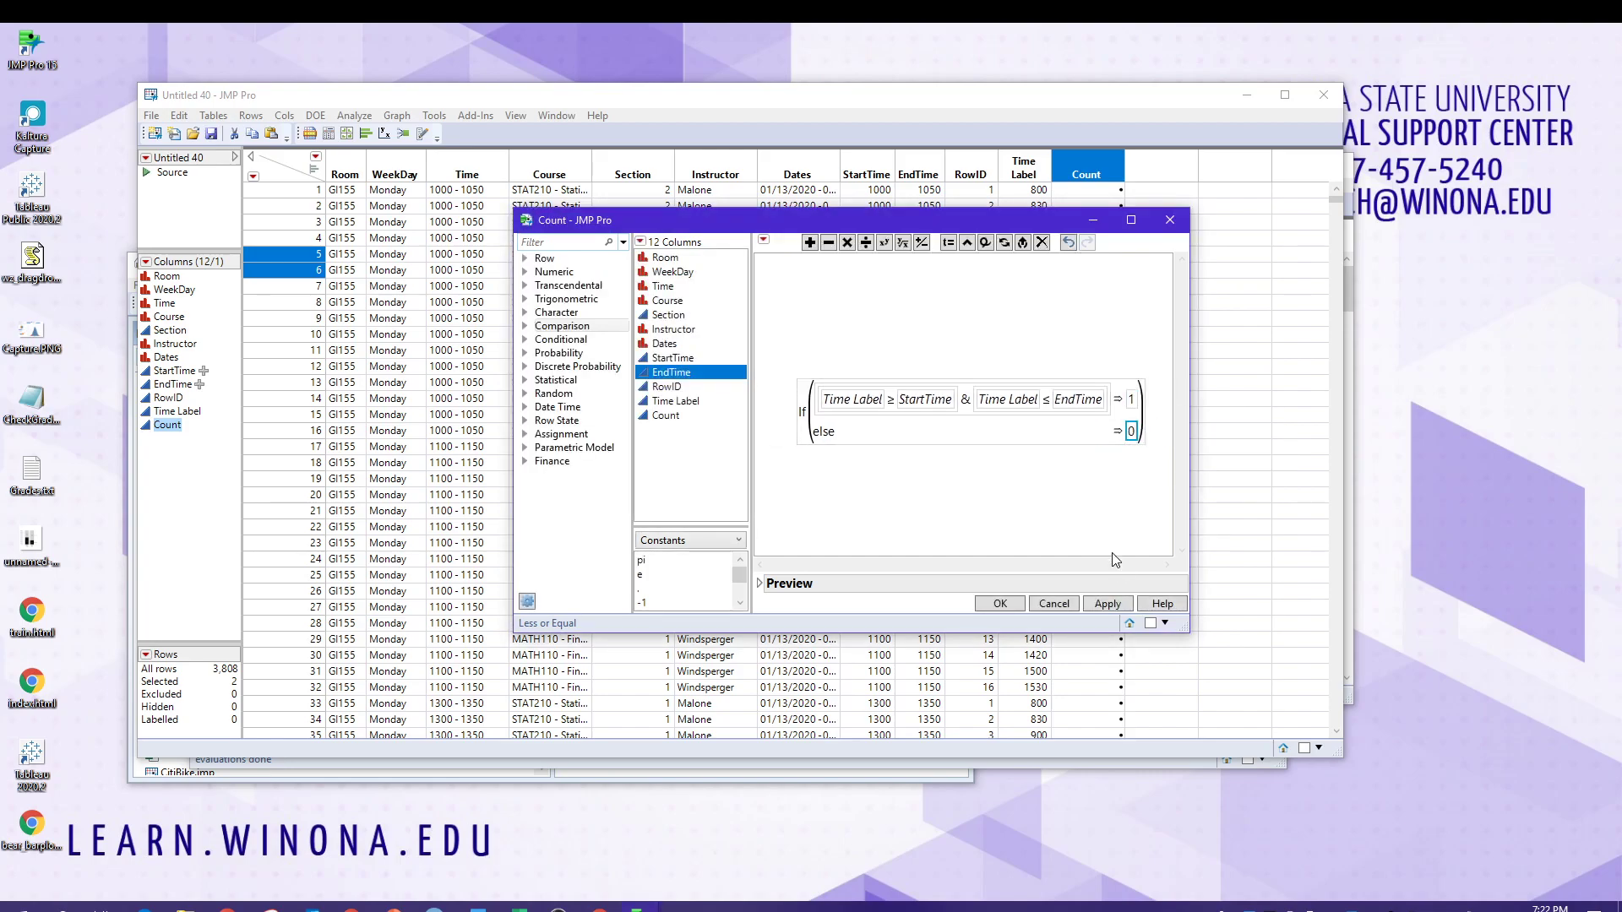
{"action": "left_click", "coordinate": [1000, 603]}
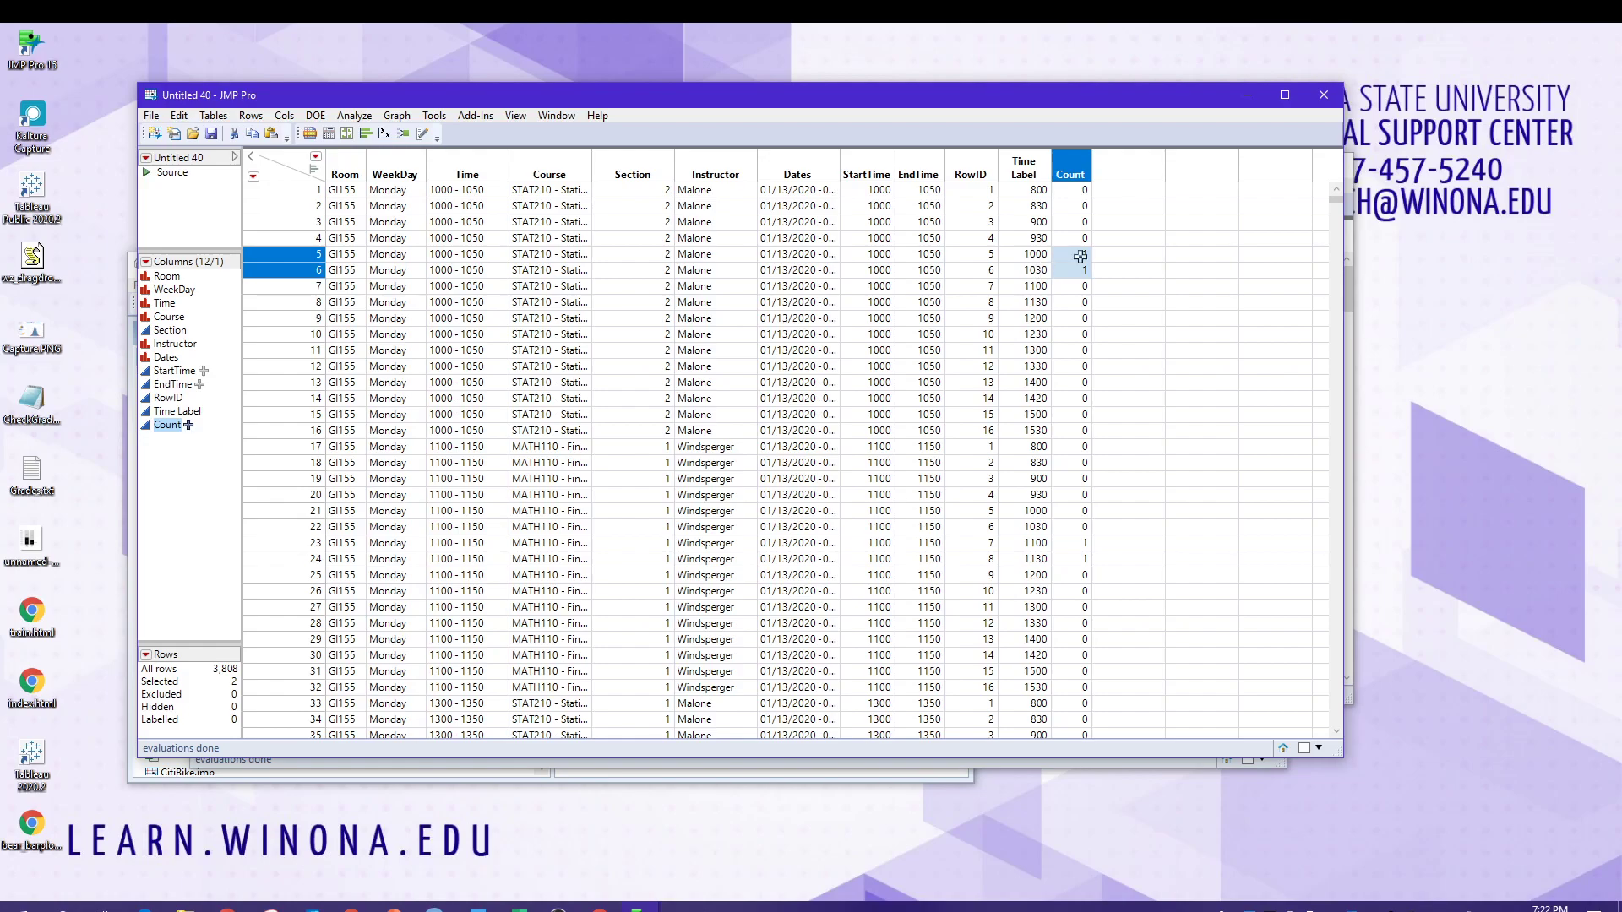
Check the Count values in the first class's 16 rows and clear the row and column selection
{"action": "left_click_drag", "start_coordinate": [1070, 190], "coordinate": [1078, 430]}
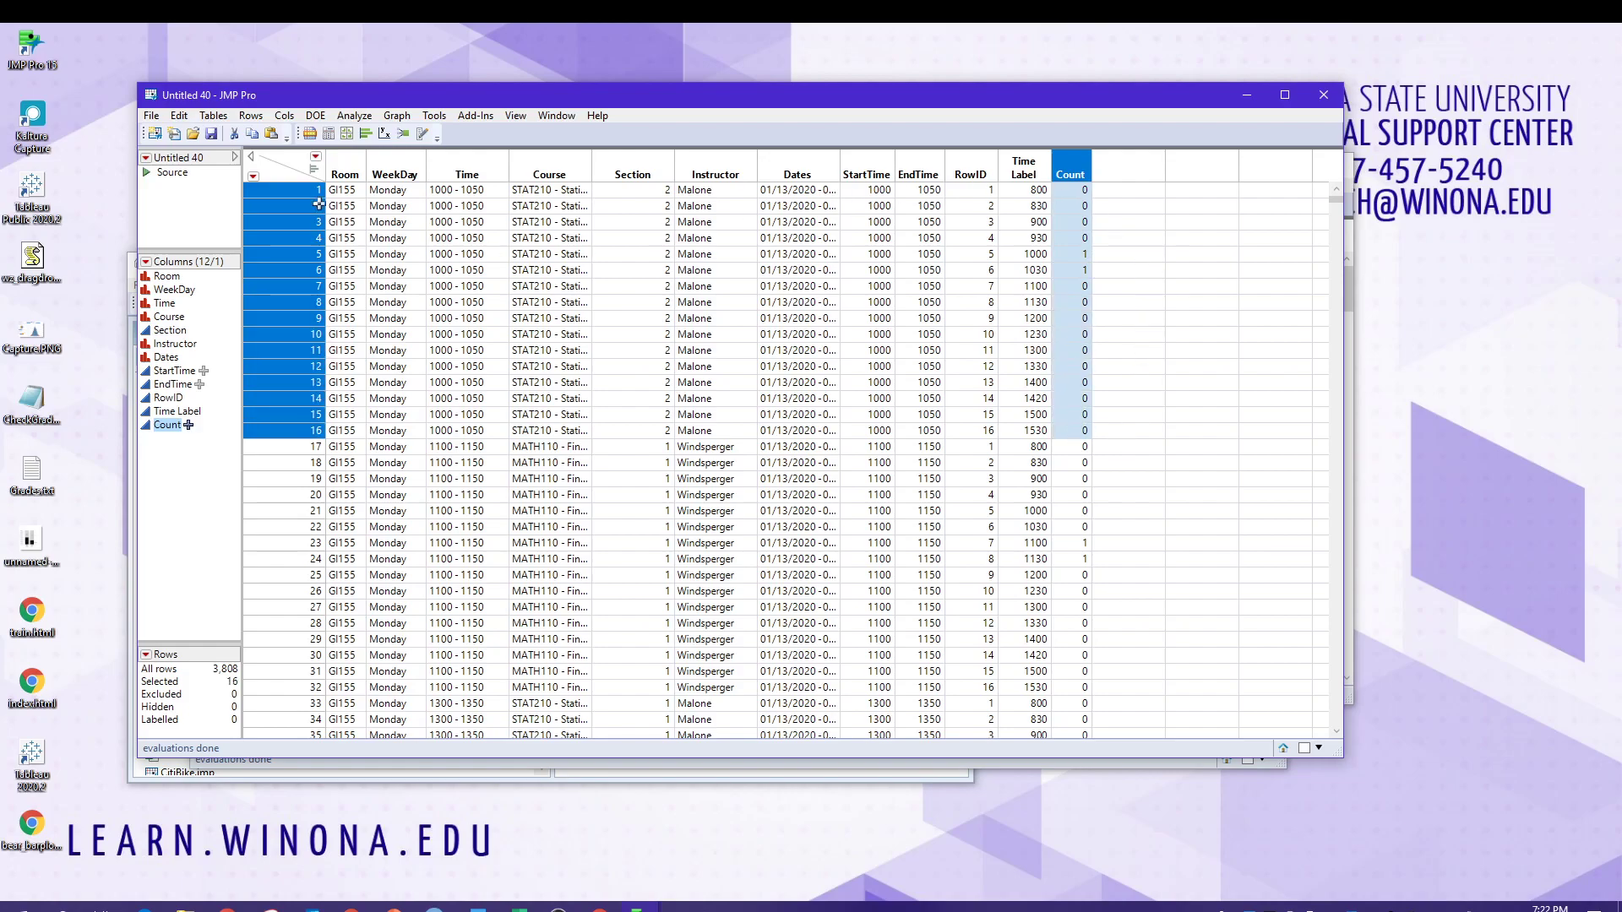
{"action": "left_click", "coordinate": [296, 164]}
{"action": "left_click", "coordinate": [284, 171]}
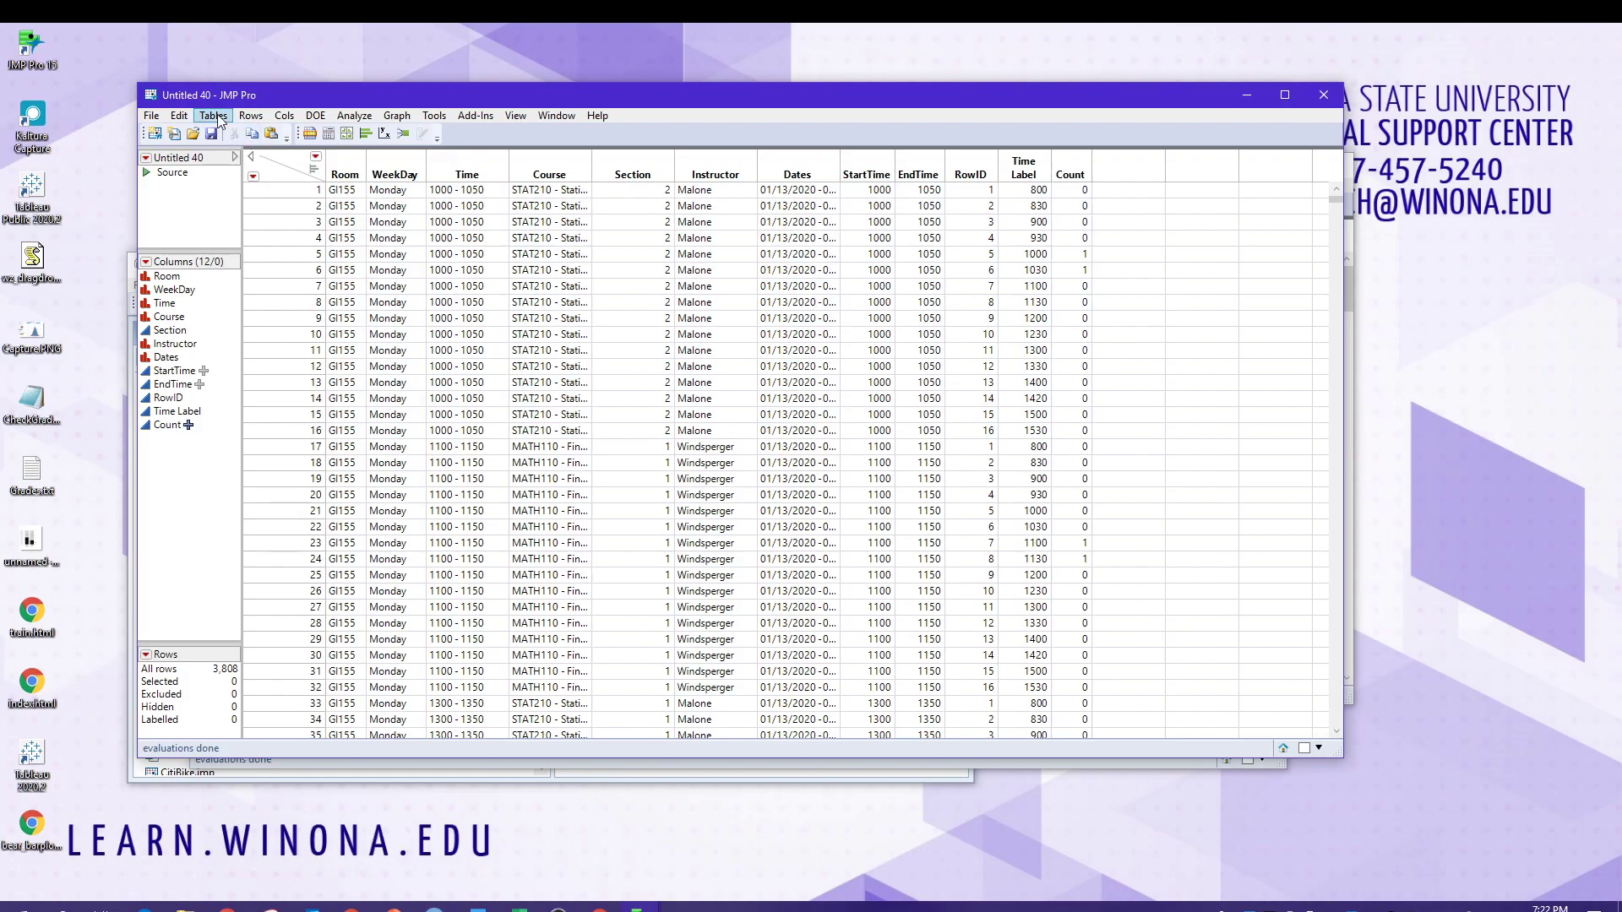
Create a summary table grouped by WeekDay and Time Label with the Sum of Count as its statistic
{"action": "left_click", "coordinate": [213, 116]}
{"action": "left_click", "coordinate": [251, 135]}
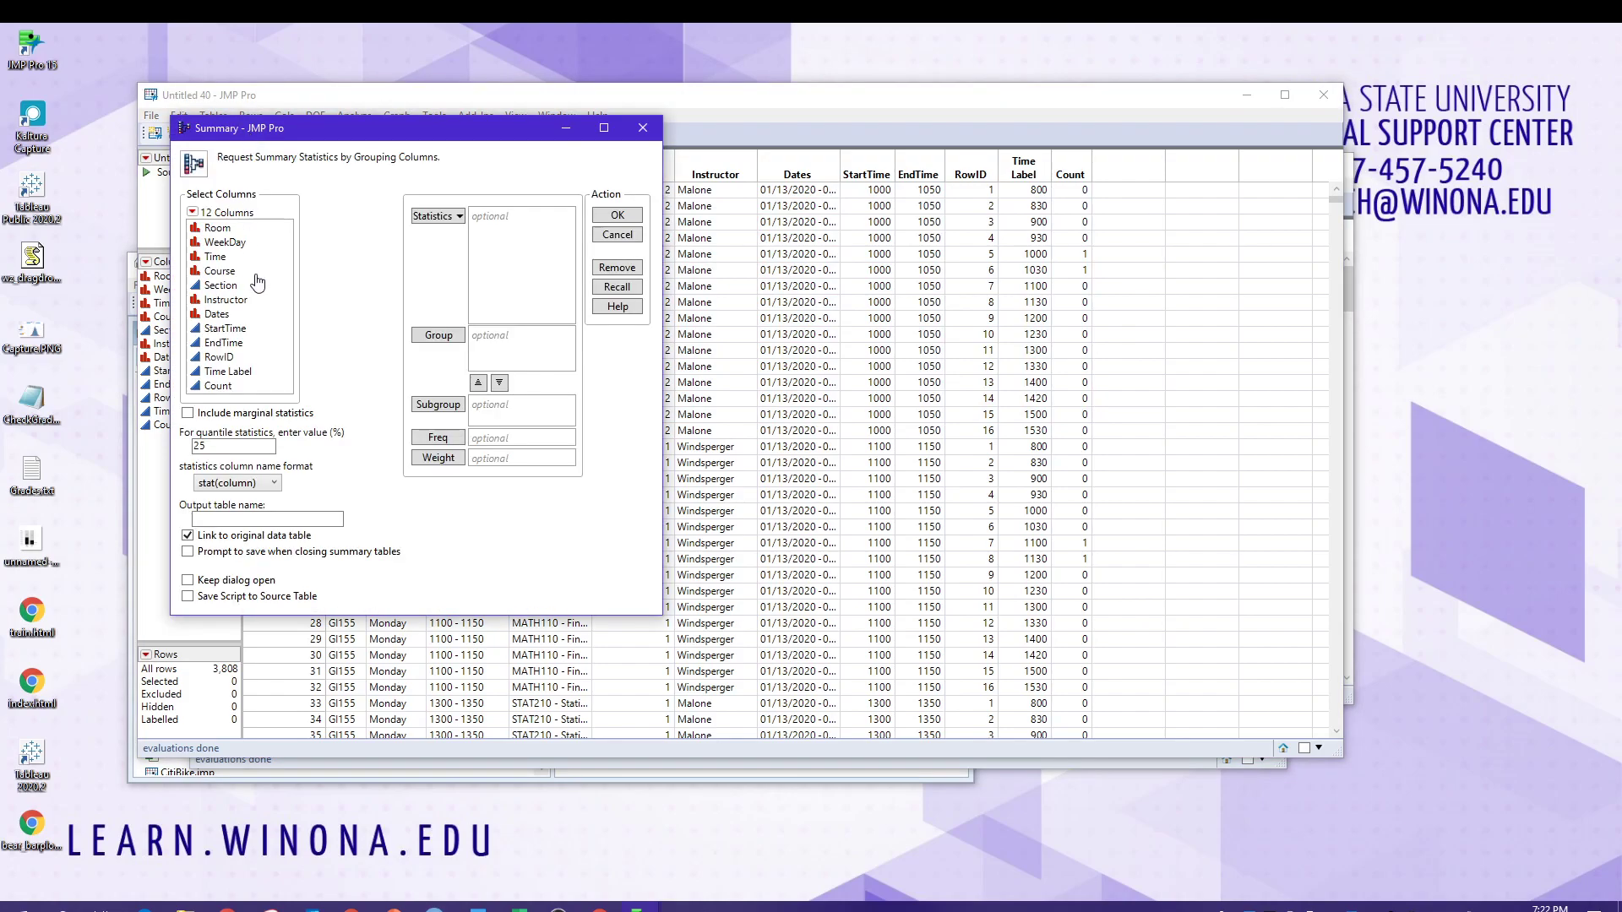
{"action": "left_click", "coordinate": [225, 243]}
{"action": "left_click", "coordinate": [438, 336]}
{"action": "left_click", "coordinate": [226, 372]}
{"action": "left_click", "coordinate": [439, 336]}
{"action": "left_click", "coordinate": [224, 388]}
{"action": "left_click", "coordinate": [435, 216]}
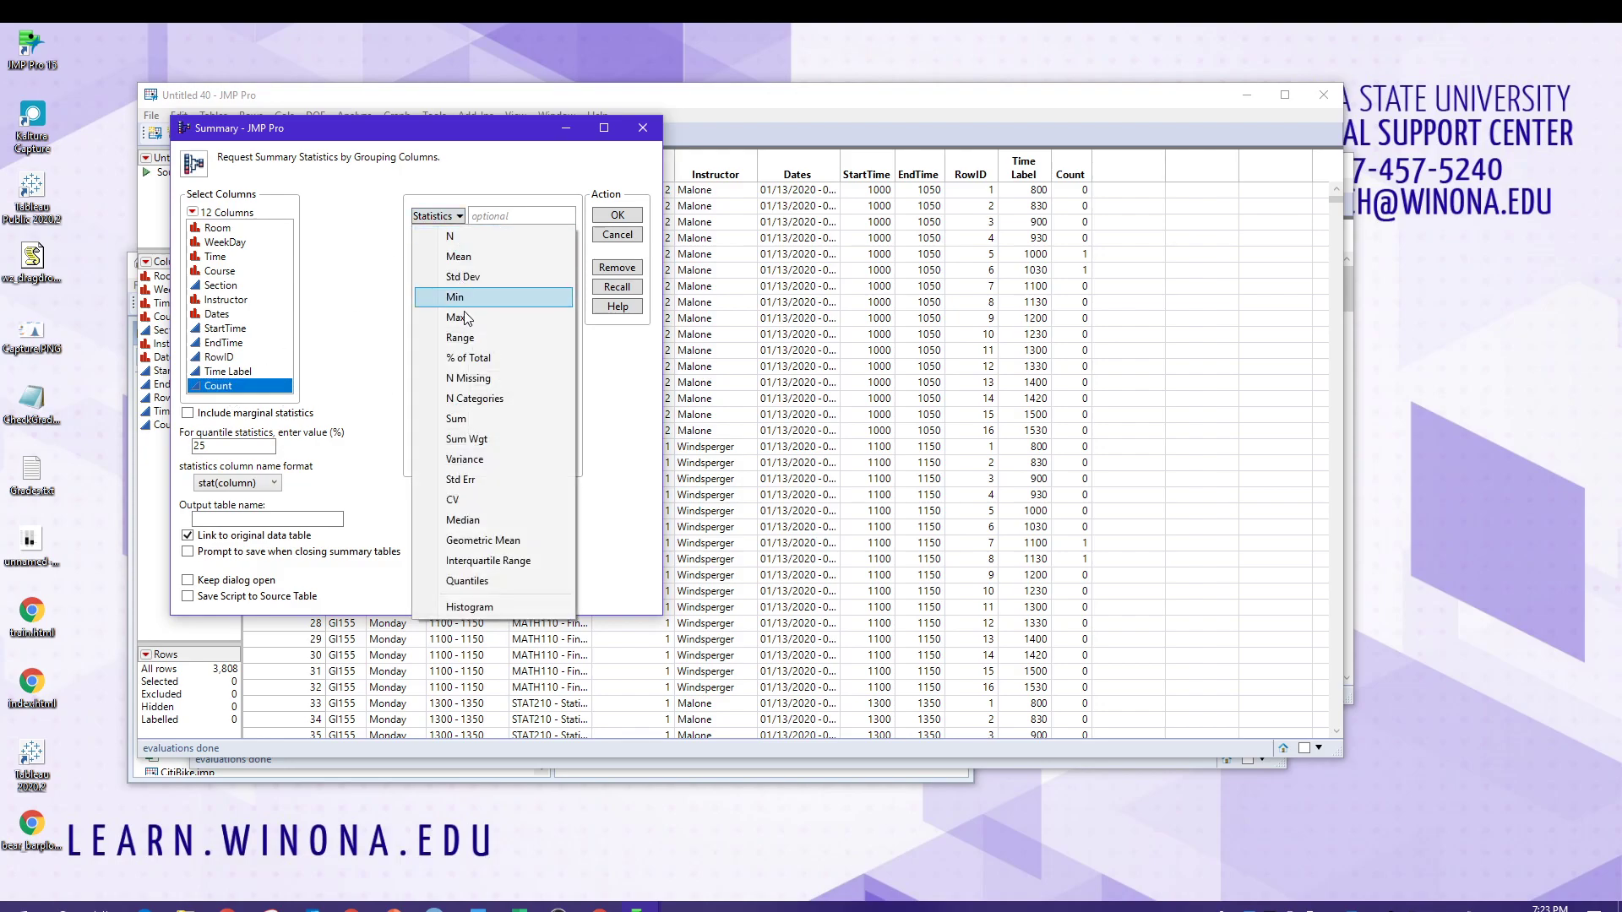
{"action": "left_click", "coordinate": [467, 420]}
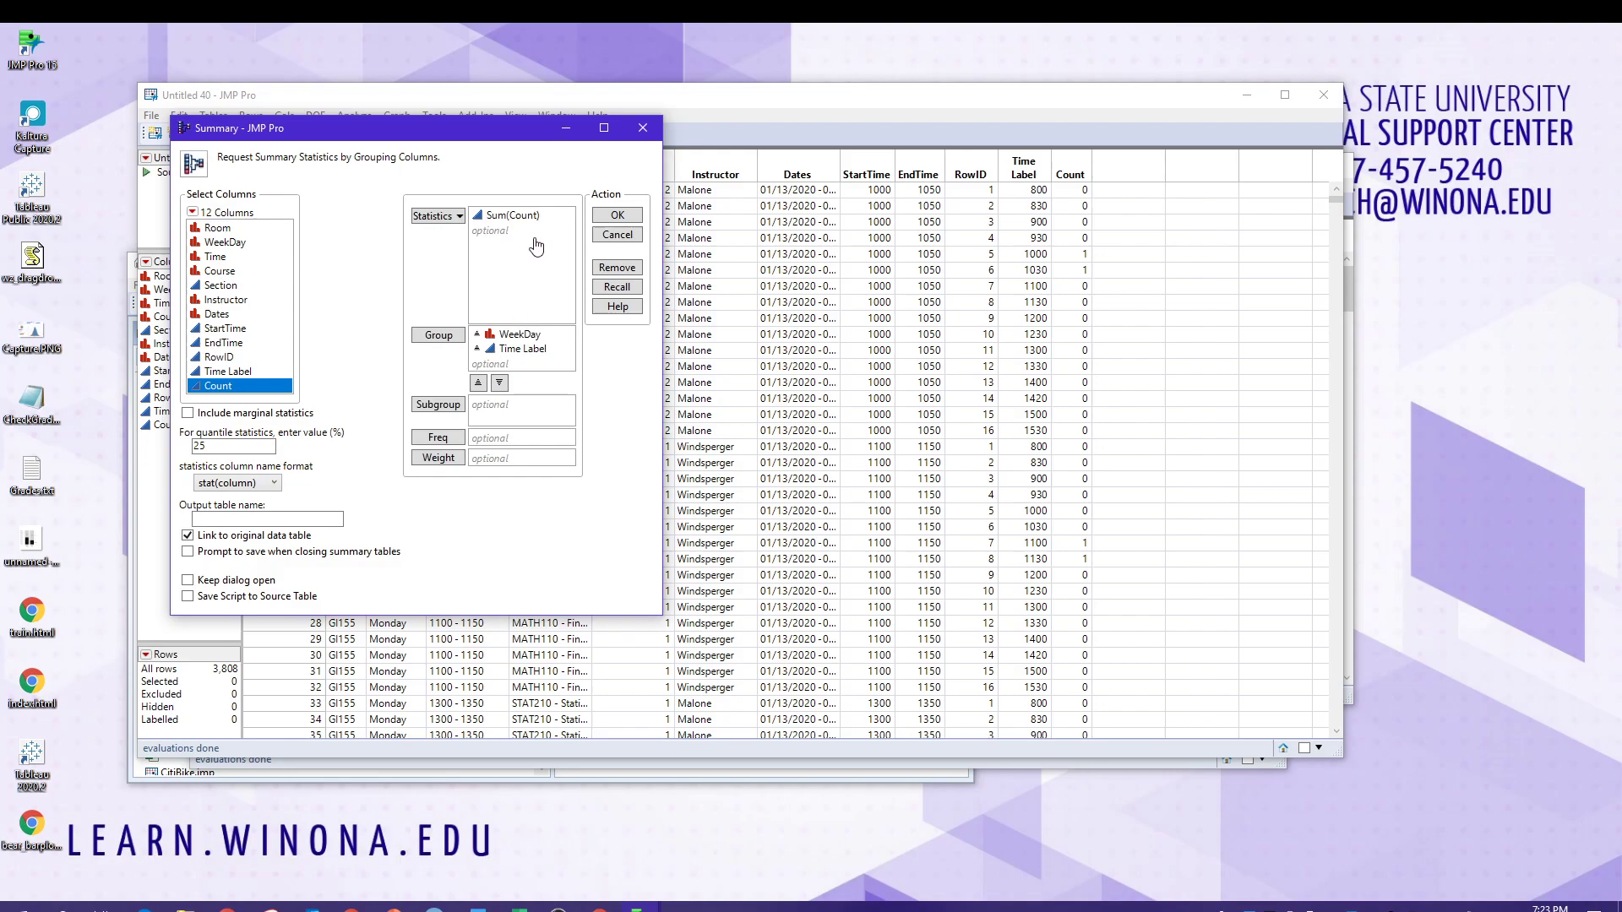
{"action": "left_click", "coordinate": [618, 215]}
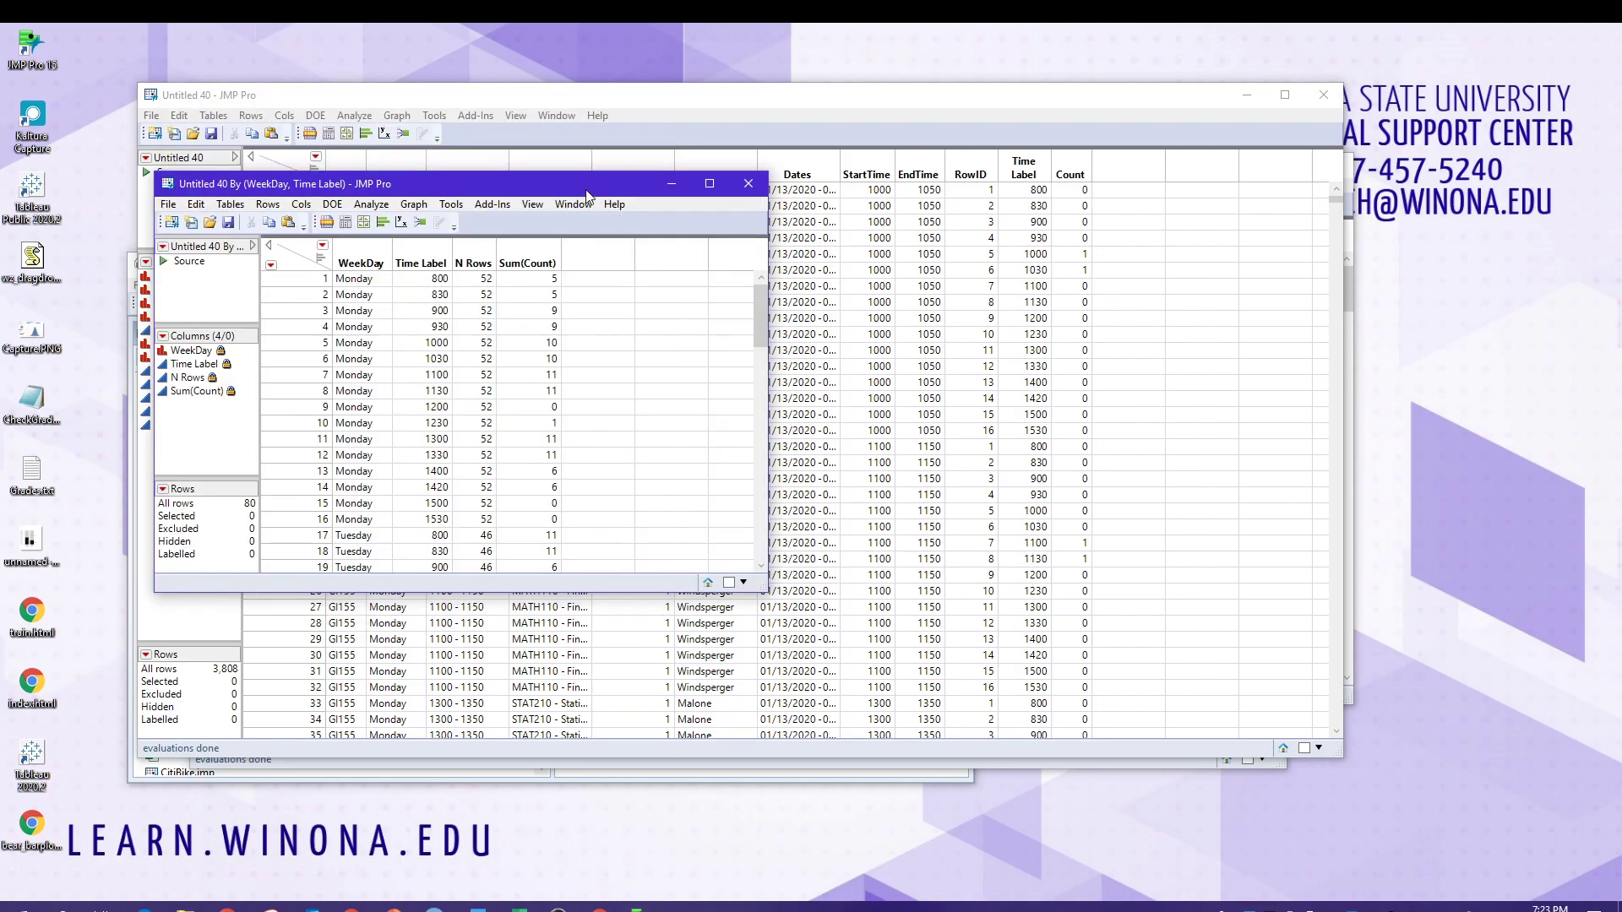
Enlarge the summary table window and examine the WeekDay, Time Label and Sum(Count) values in the Monday rows
{"action": "left_click_drag", "start_coordinate": [592, 184], "coordinate": [611, 170]}
{"action": "left_click_drag", "start_coordinate": [788, 578], "coordinate": [917, 672]}
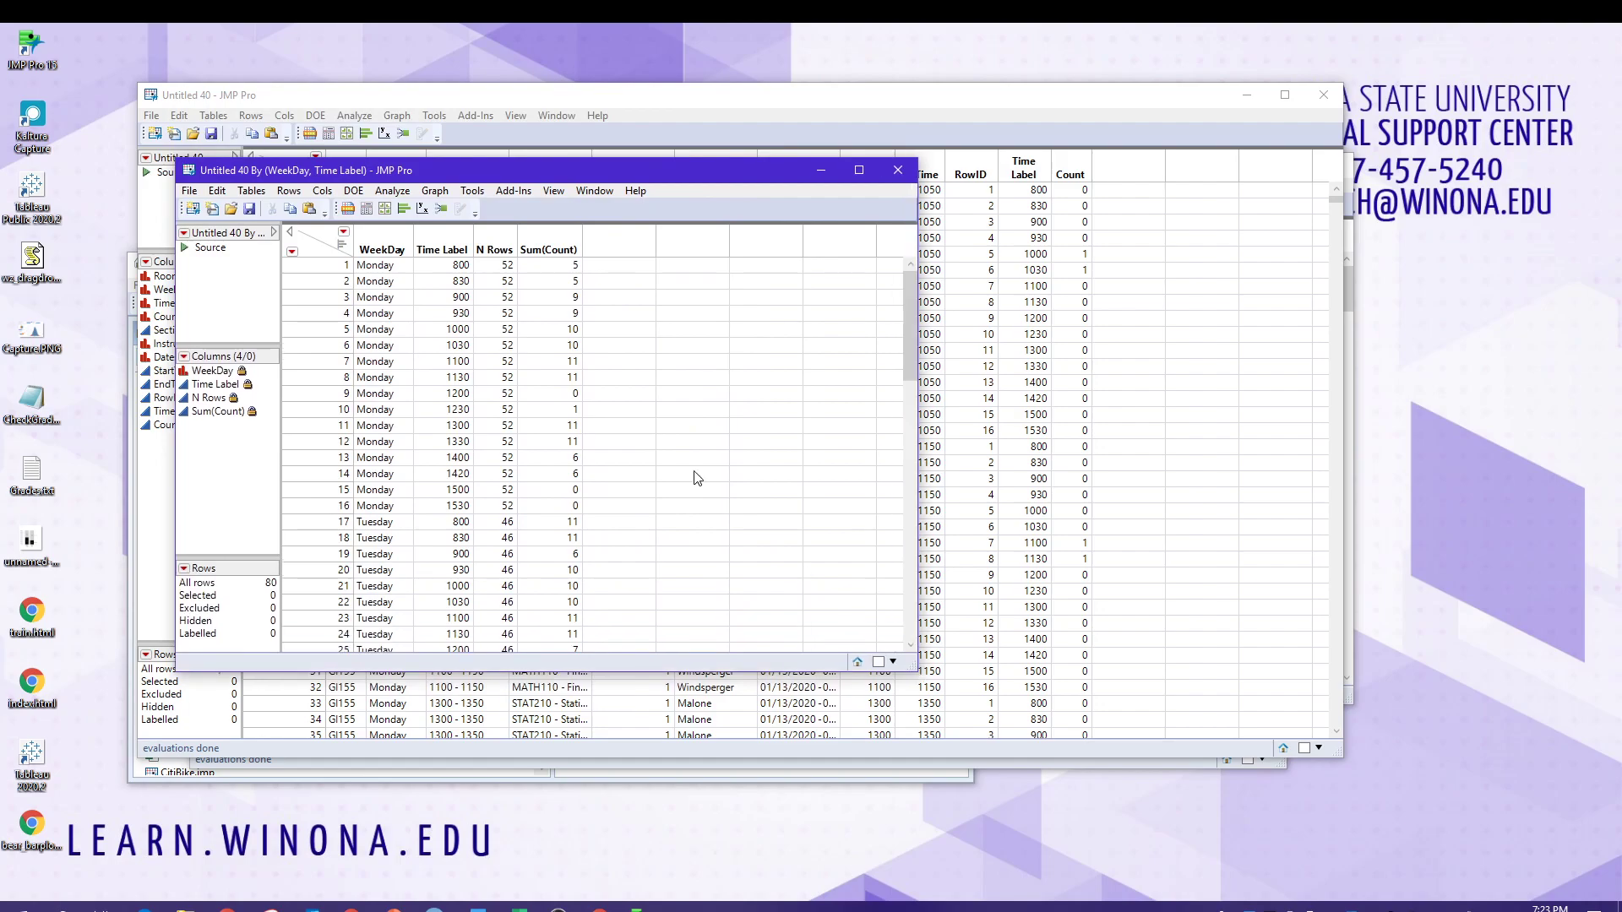
{"action": "left_click_drag", "start_coordinate": [376, 267], "coordinate": [395, 507]}
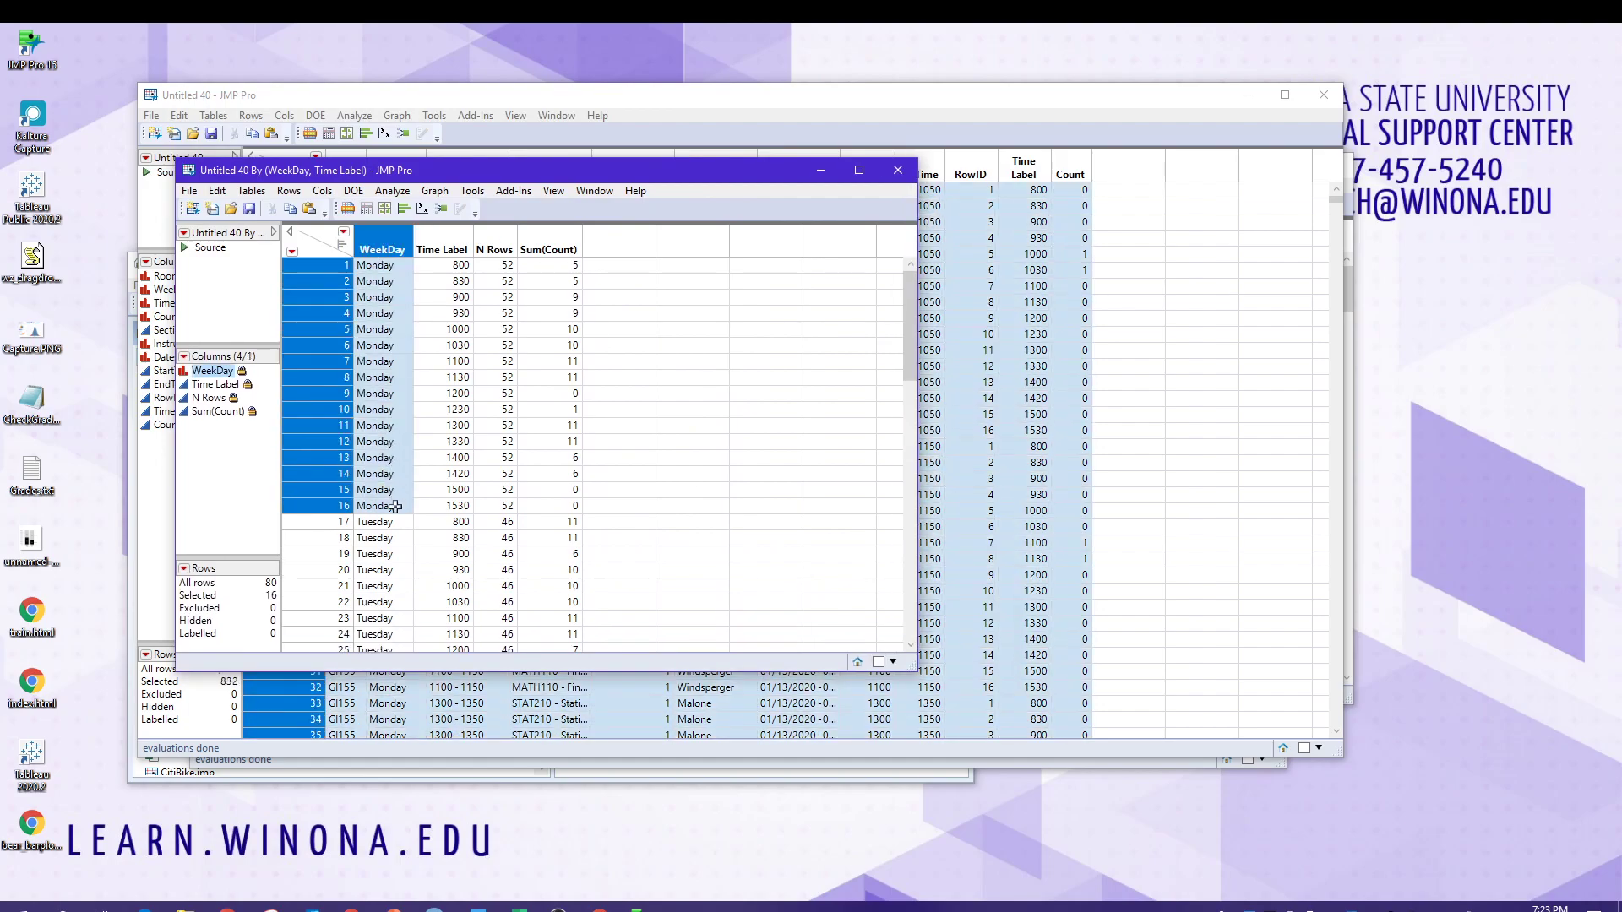
{"action": "left_click_drag", "start_coordinate": [451, 267], "coordinate": [452, 399]}
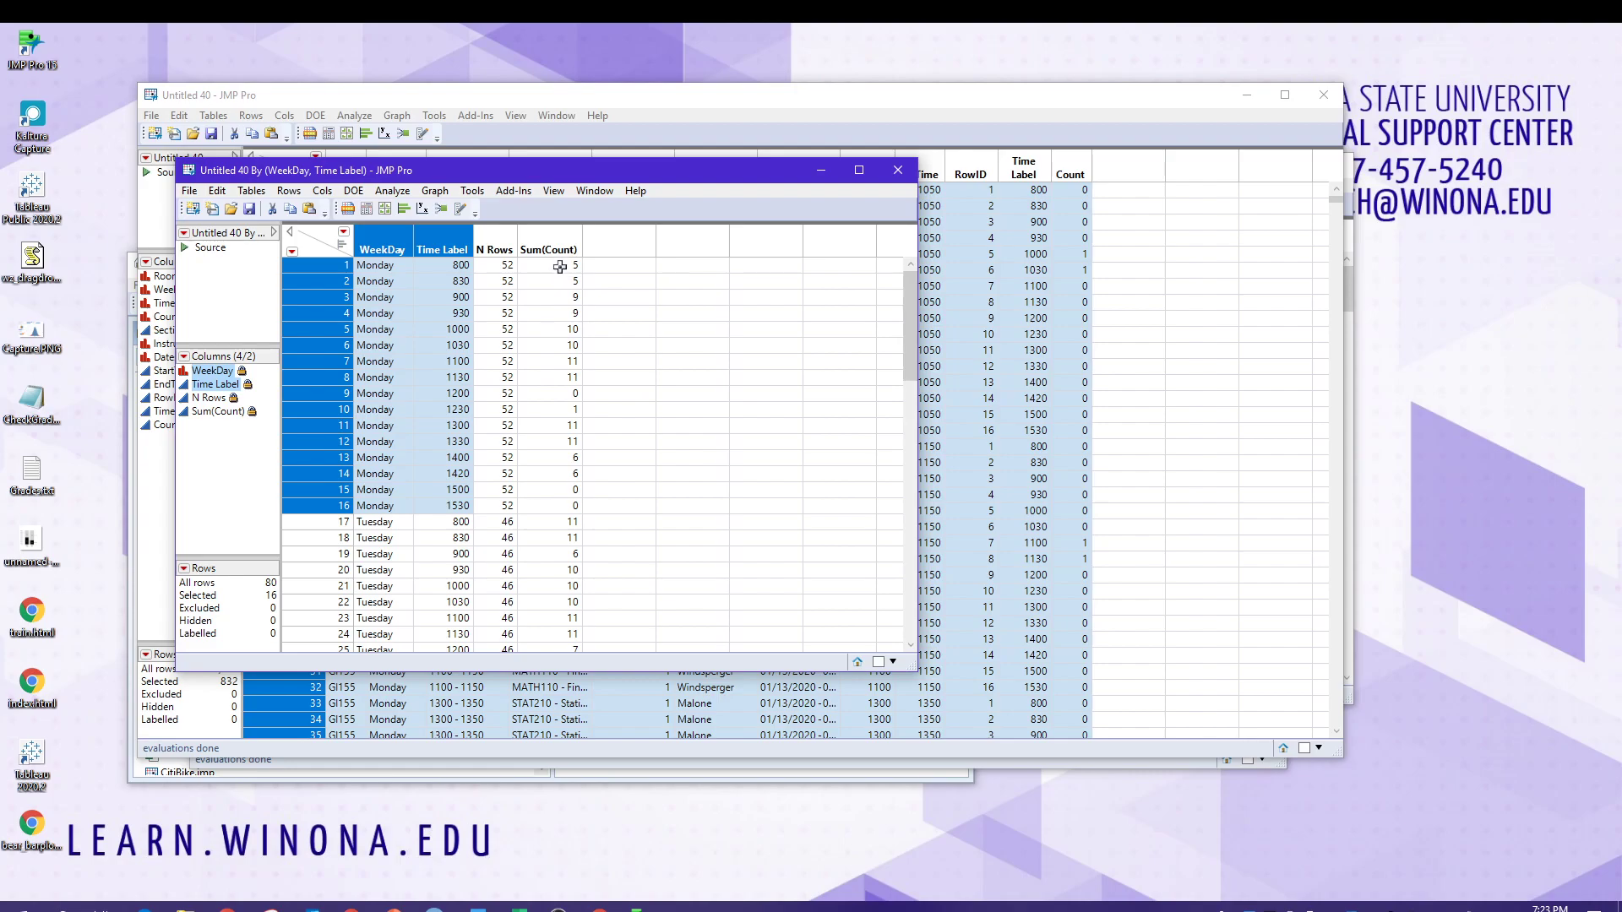
{"action": "left_click", "coordinate": [560, 270]}
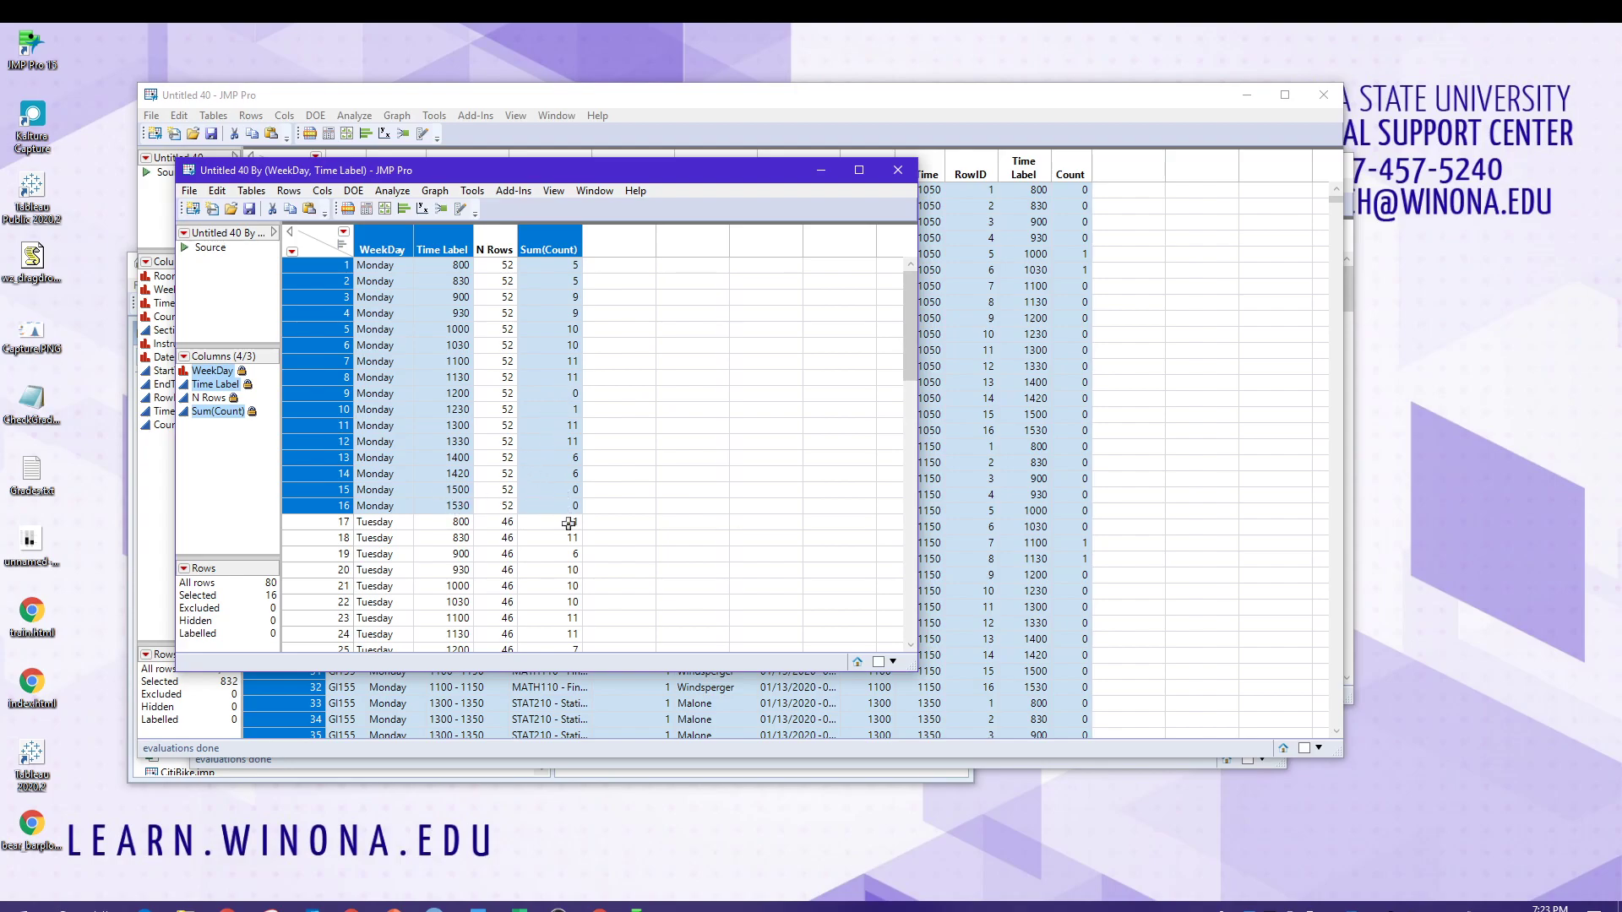
Switch to PowerPoint and display the GOAL heat map on slide 2 for comparison with the summarized counts
{"action": "left_click", "coordinate": [393, 909]}
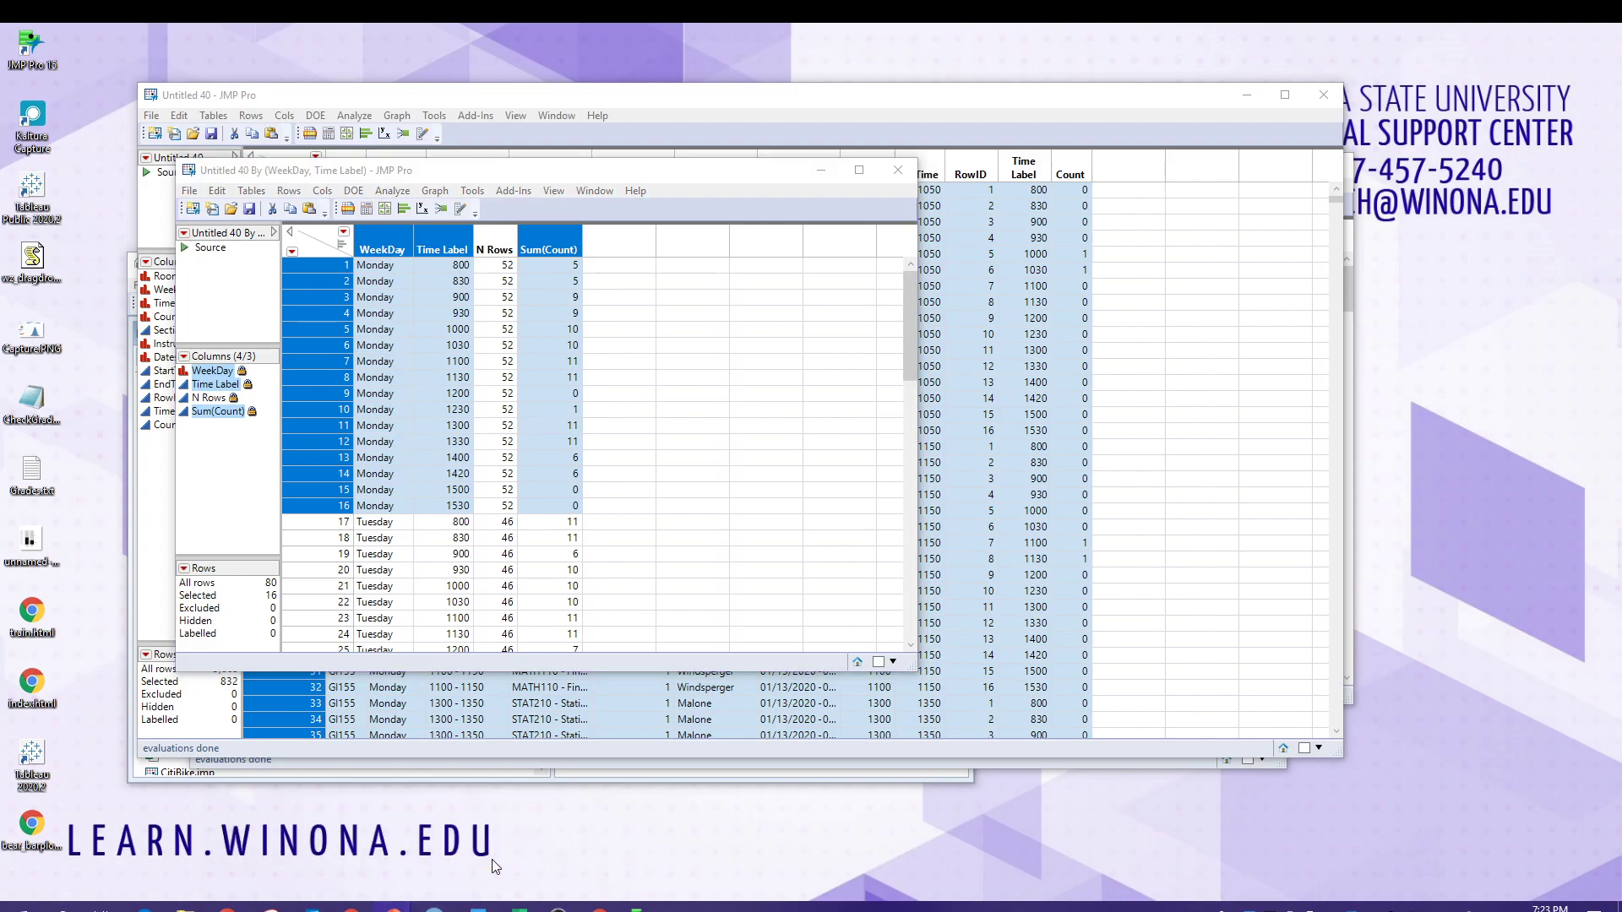
{"action": "left_click", "coordinate": [492, 859]}
{"action": "left_click", "coordinate": [269, 304]}
{"action": "scroll", "coordinate": [269, 304], "scroll_direction": "up", "scroll_amount": 2}
{"action": "scroll", "coordinate": [268, 305], "scroll_direction": "up", "scroll_amount": 2}
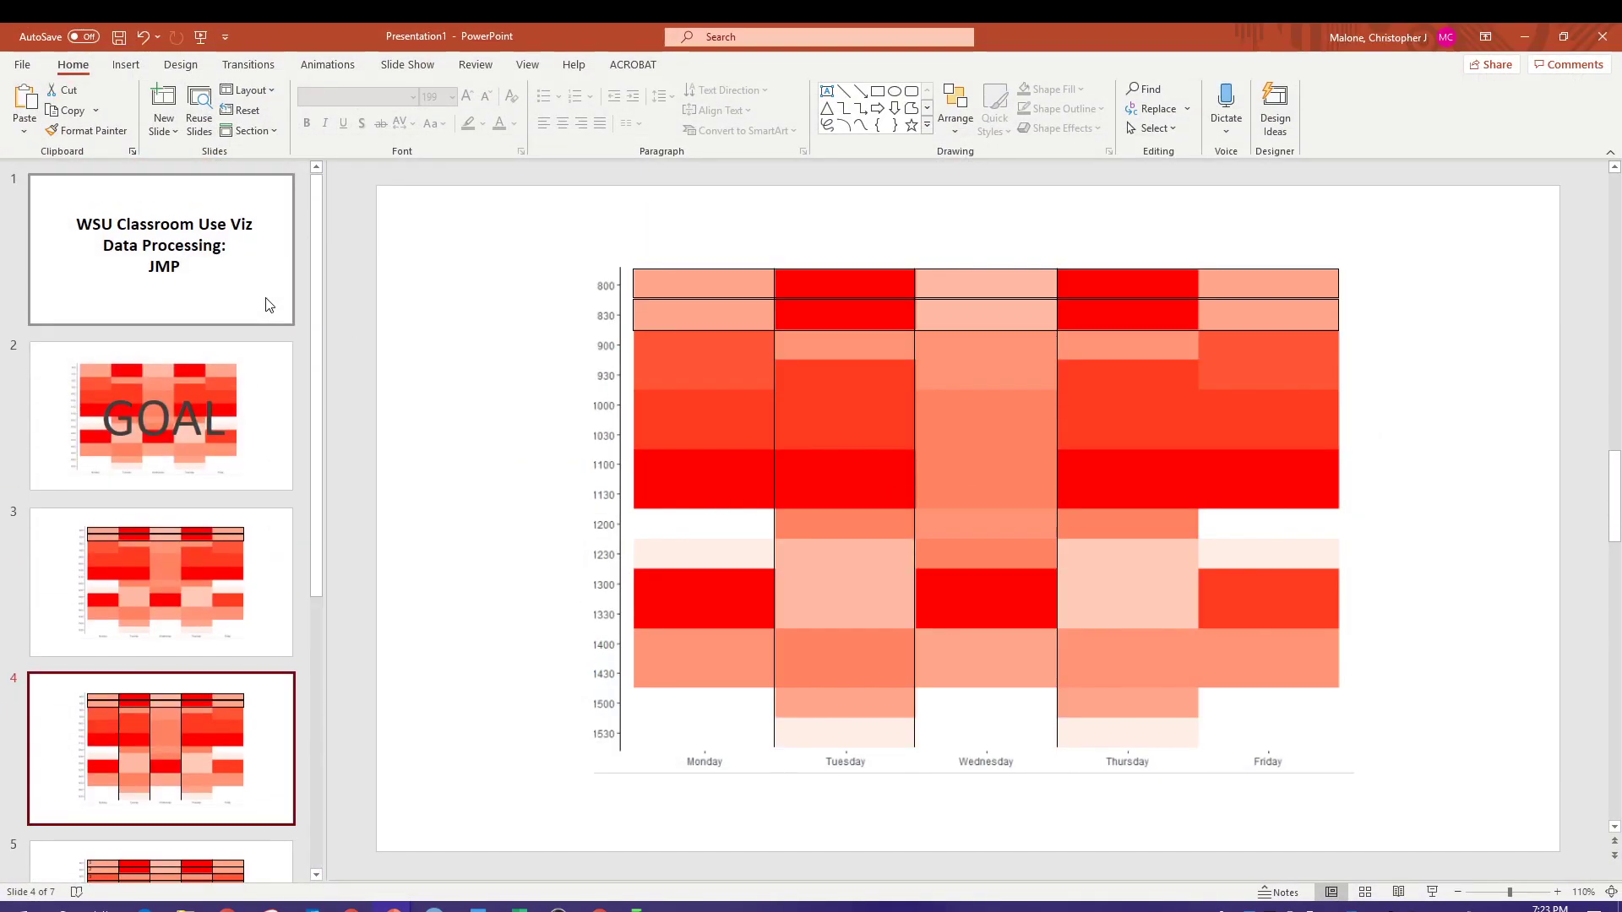
{"action": "left_click", "coordinate": [254, 423]}
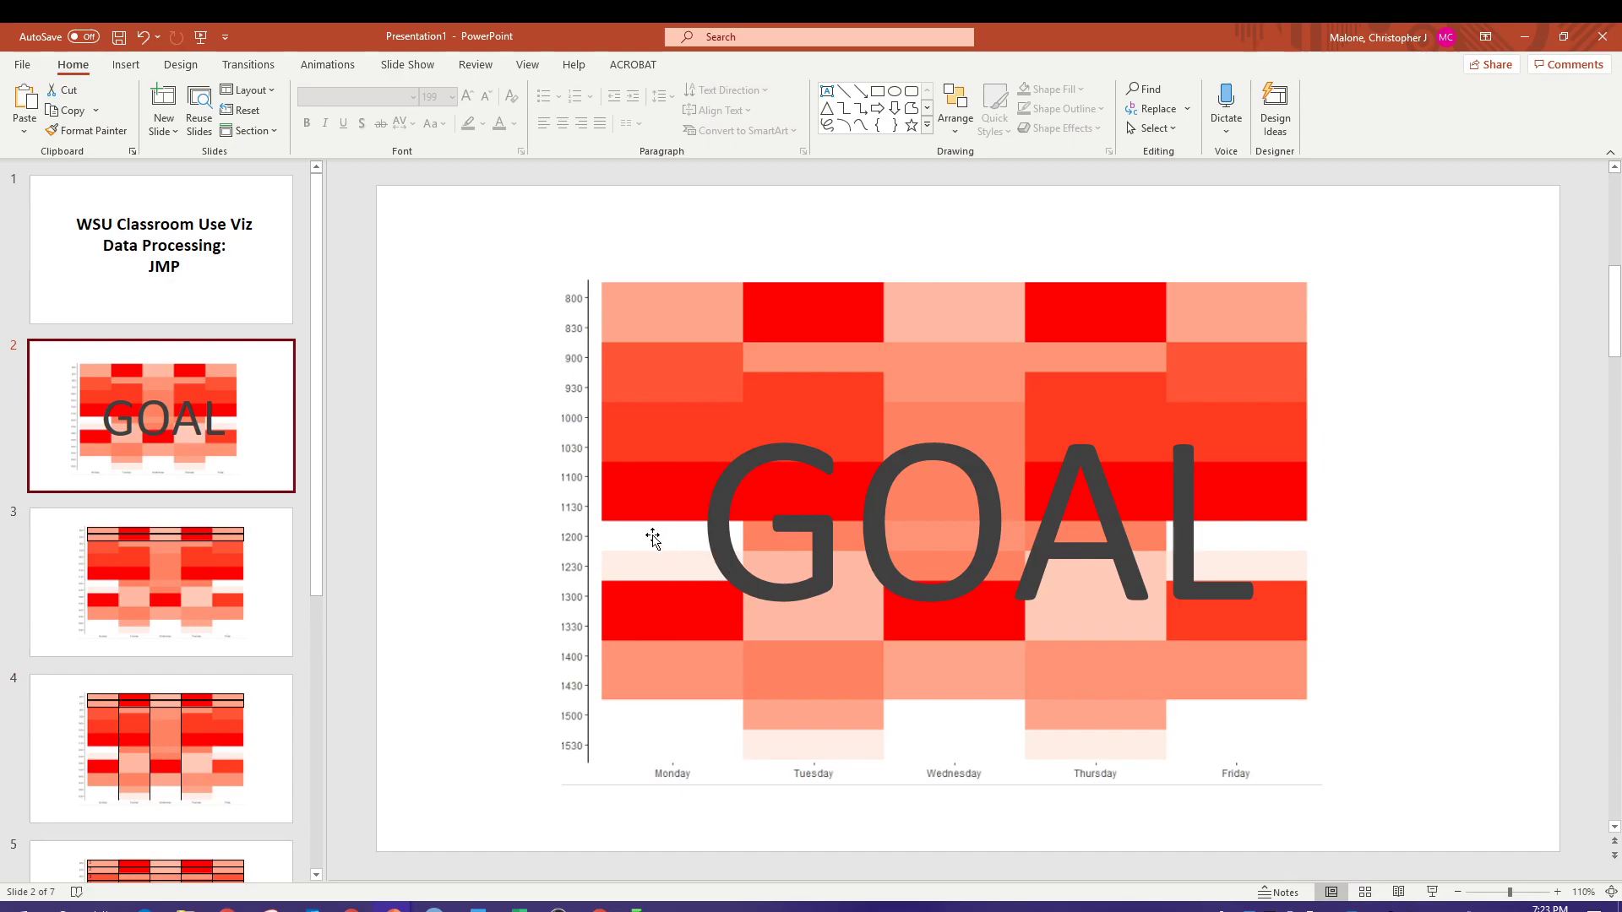